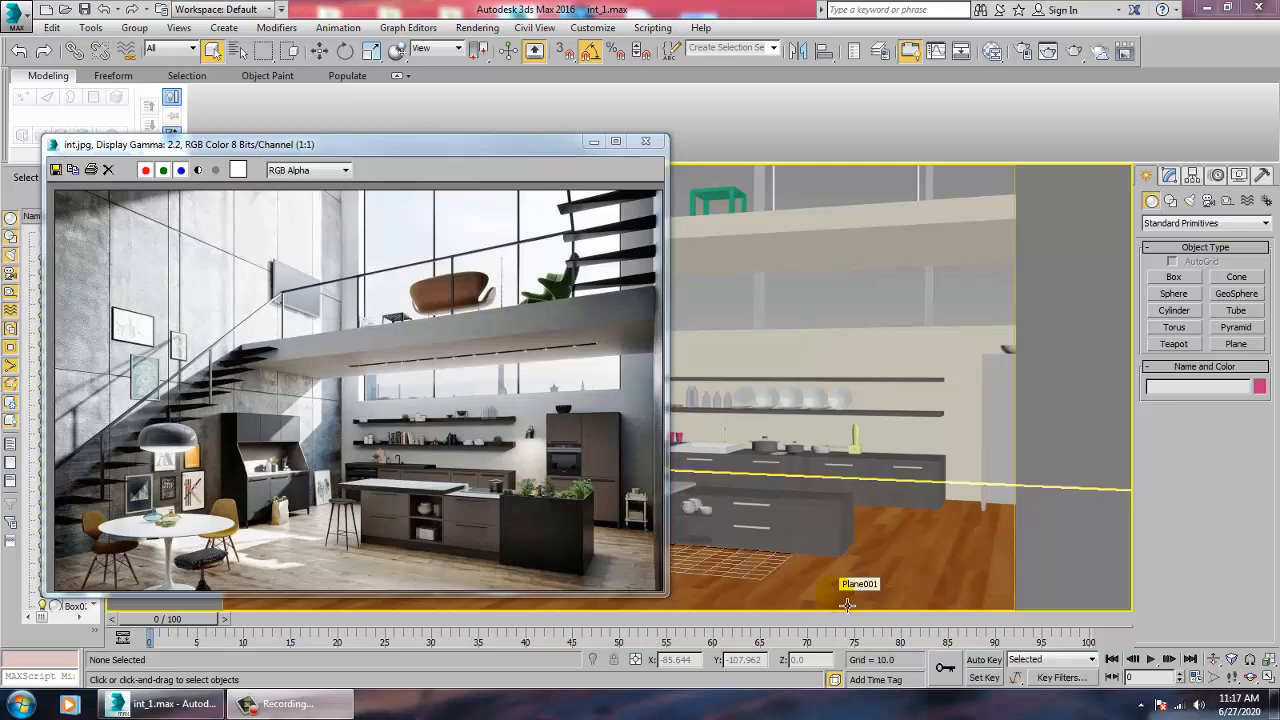
Select the yellow blender's jug on the back kitchen counter and frame it closely
{"action": "left_click", "coordinate": [840, 342]}
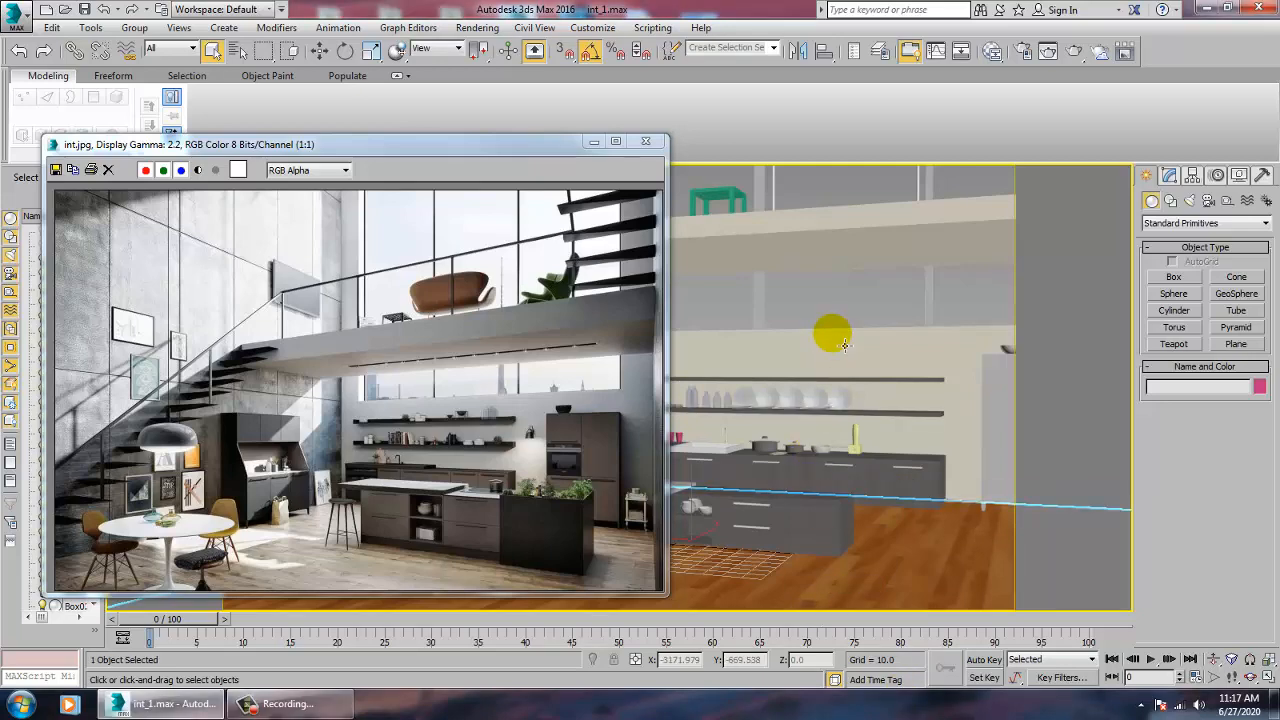
{"action": "scroll", "coordinate": [845, 345], "scroll_direction": "down", "scroll_amount": 10}
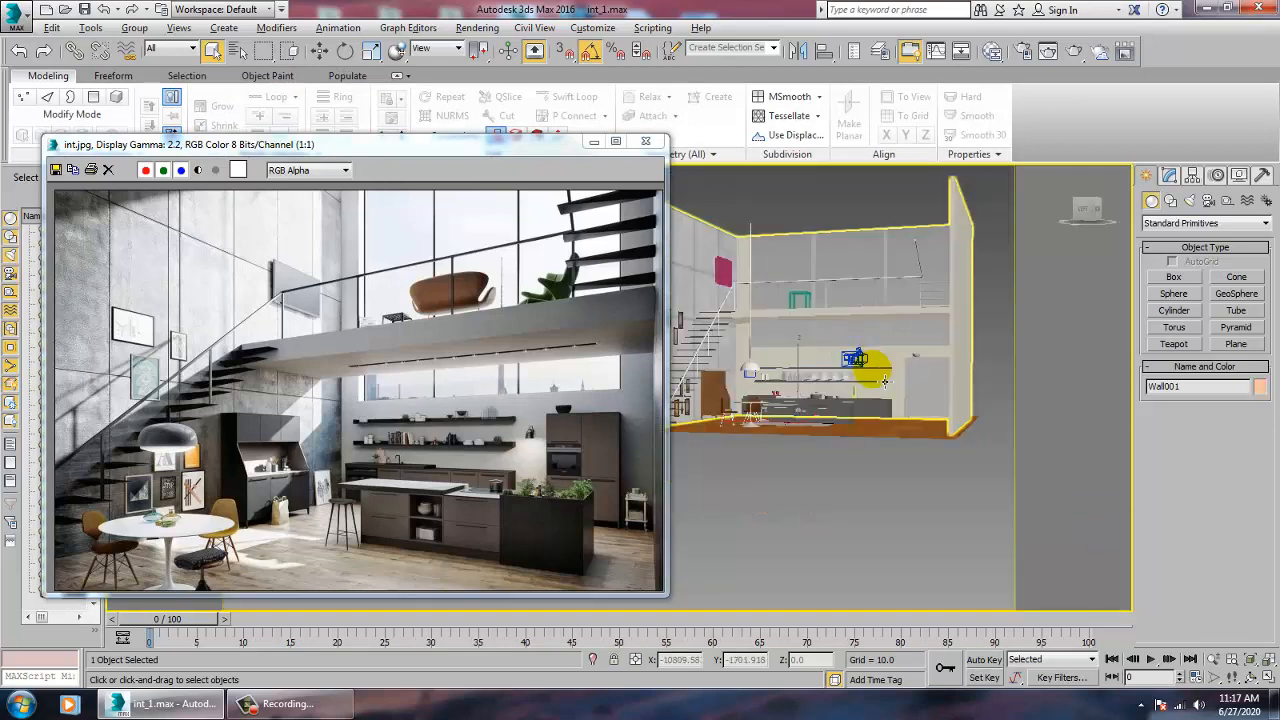
{"action": "scroll", "coordinate": [887, 395], "scroll_direction": "up", "scroll_amount": 8}
{"action": "scroll", "coordinate": [851, 323], "scroll_direction": "down", "scroll_amount": 3}
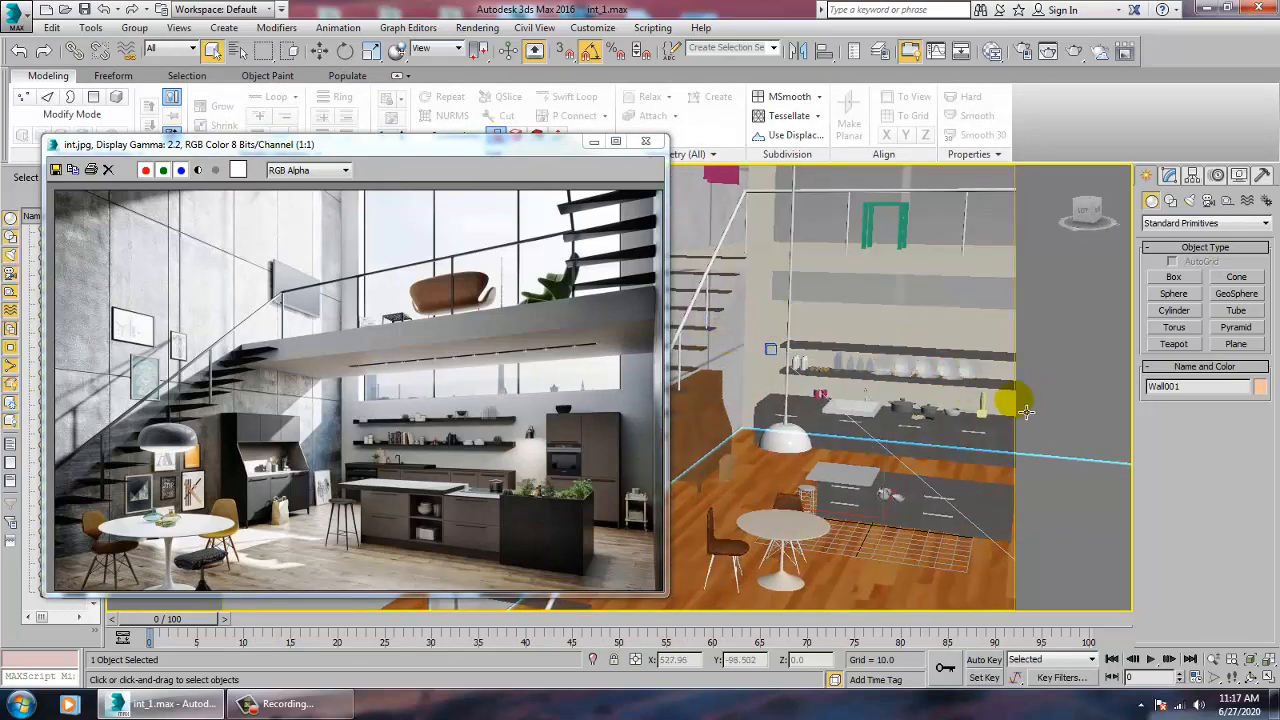
{"action": "left_click", "coordinate": [990, 415]}
{"action": "scroll", "coordinate": [900, 408], "scroll_direction": "up", "scroll_amount": 5}
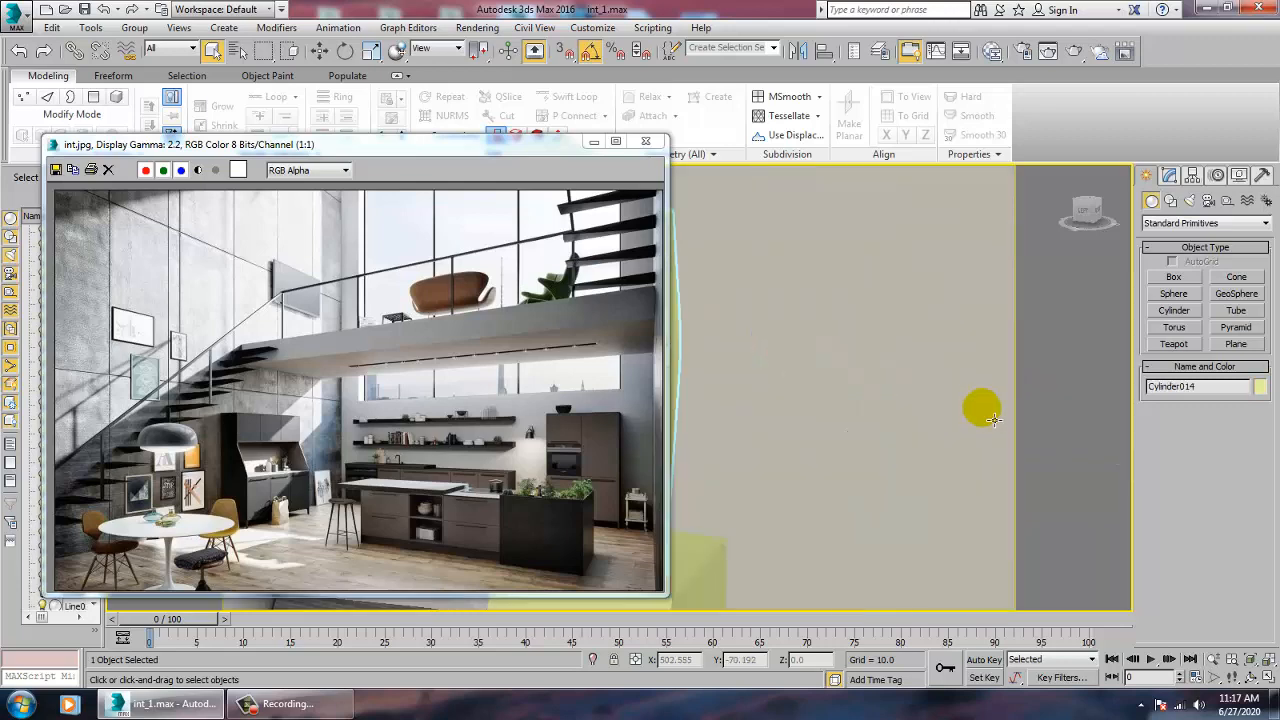
{"action": "scroll", "coordinate": [882, 446], "scroll_direction": "up", "scroll_amount": 2}
{"action": "key", "text": "z"}
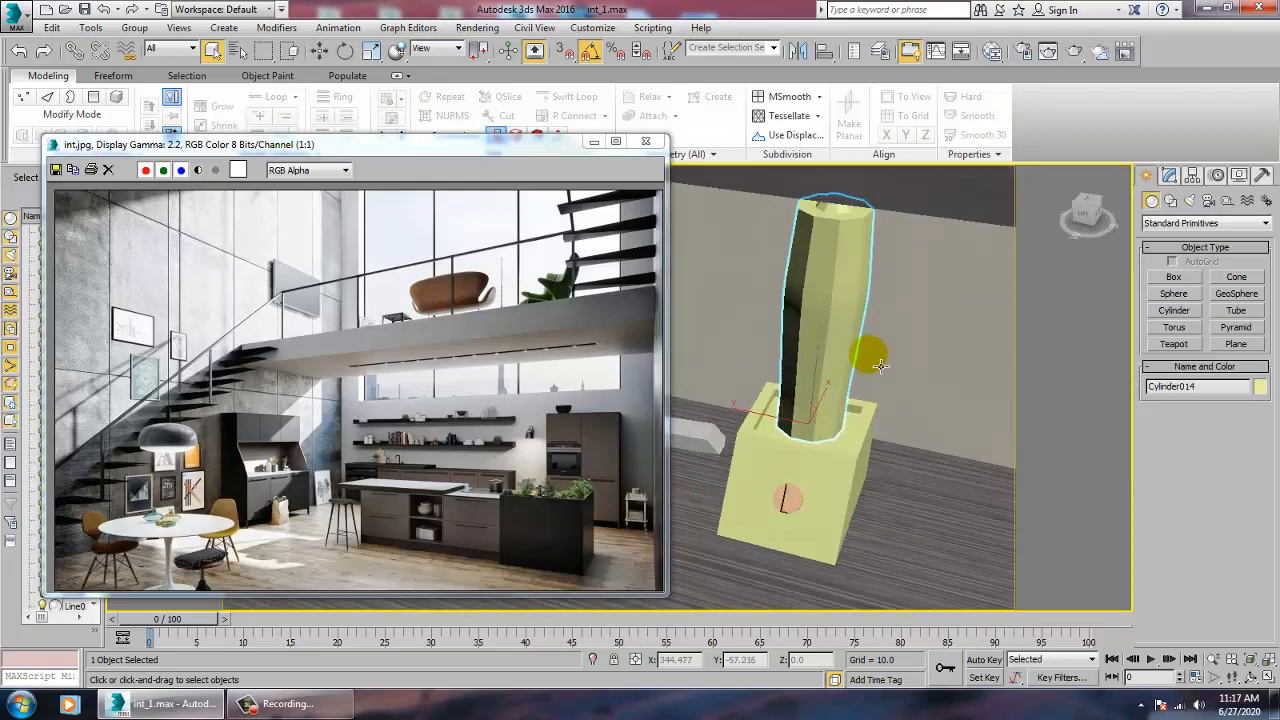
{"action": "scroll", "coordinate": [880, 365], "scroll_direction": "down", "scroll_amount": 3}
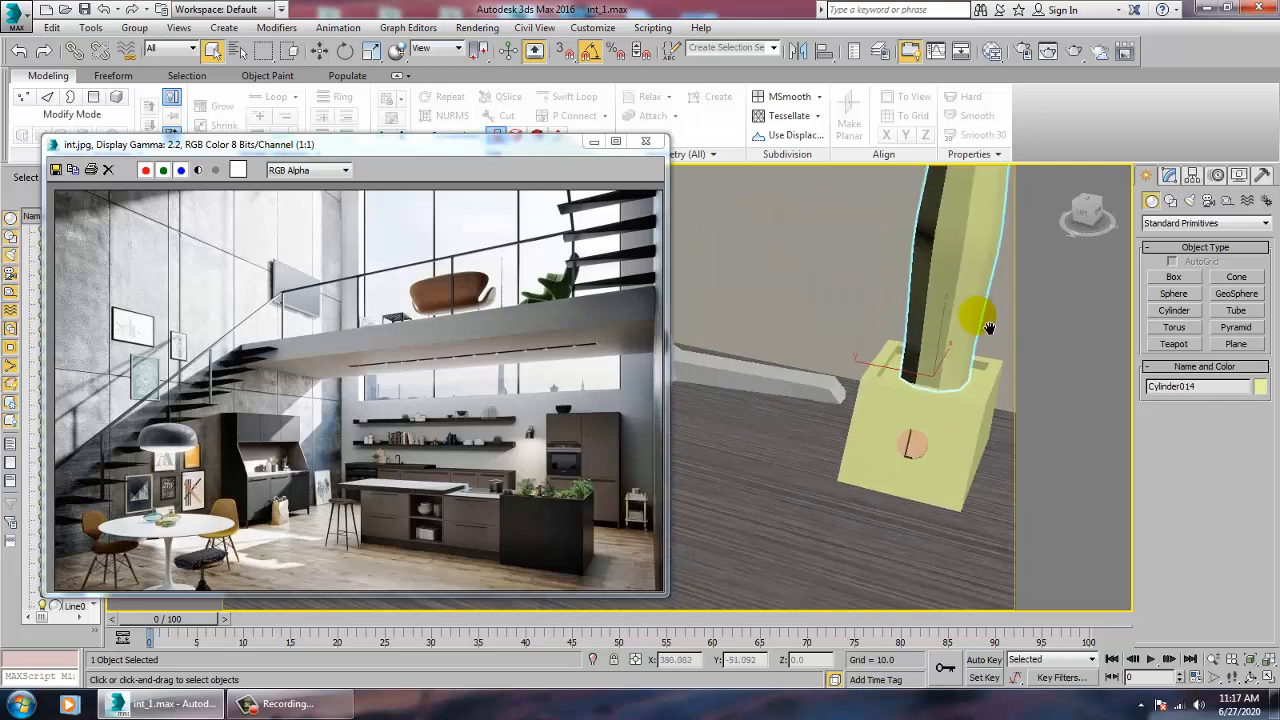
{"action": "scroll", "coordinate": [895, 340], "scroll_direction": "up", "scroll_amount": 2}
{"action": "scroll", "coordinate": [872, 372], "scroll_direction": "up", "scroll_amount": 2}
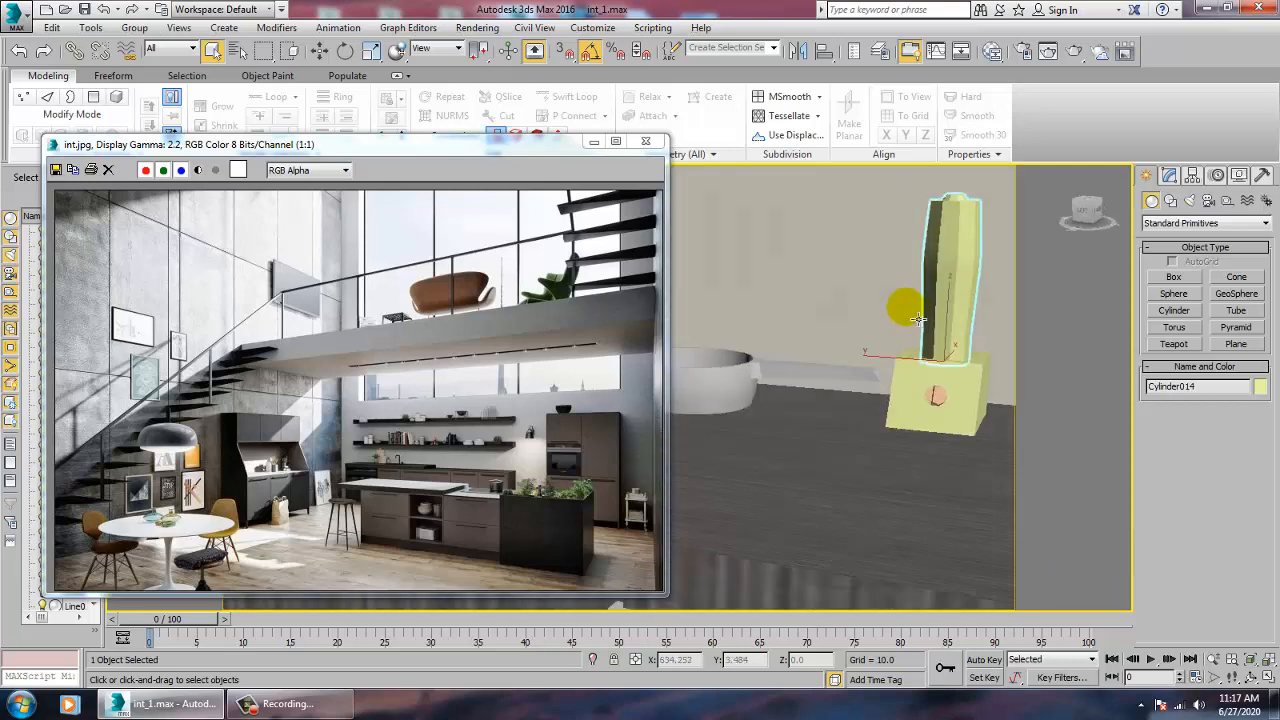
{"action": "key", "text": "z"}
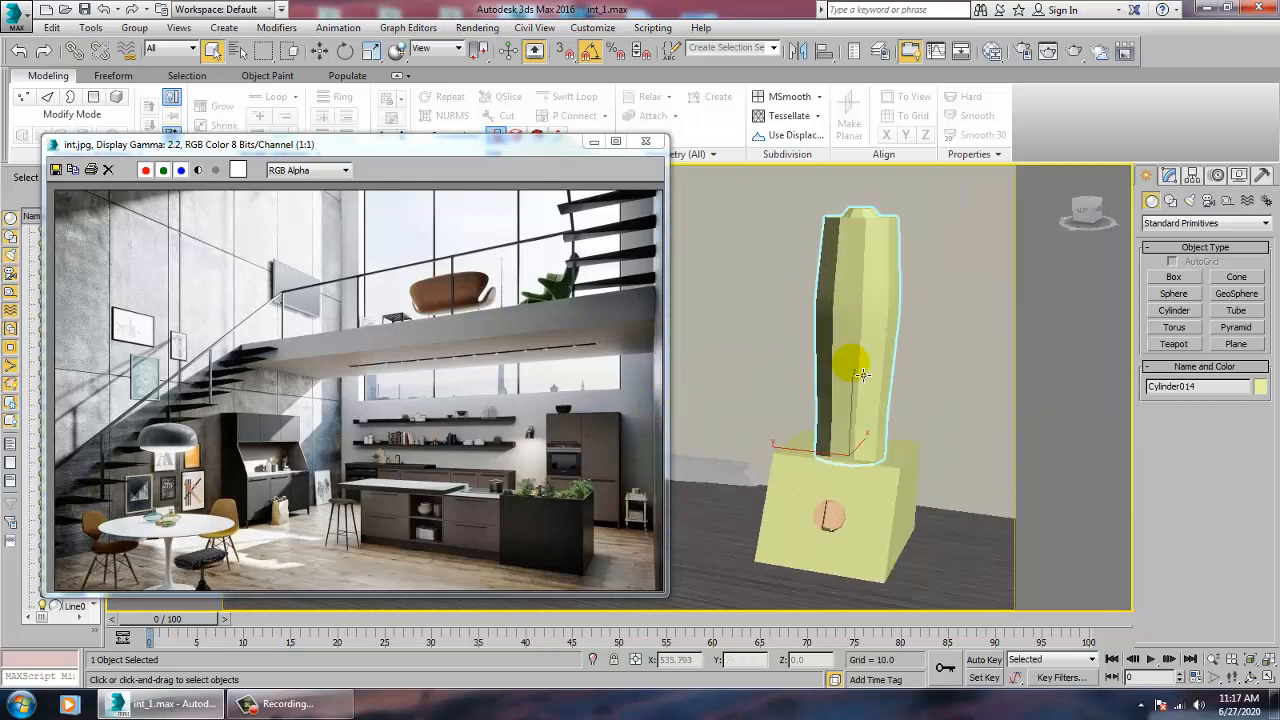
{"action": "right_click", "coordinate": [883, 289]}
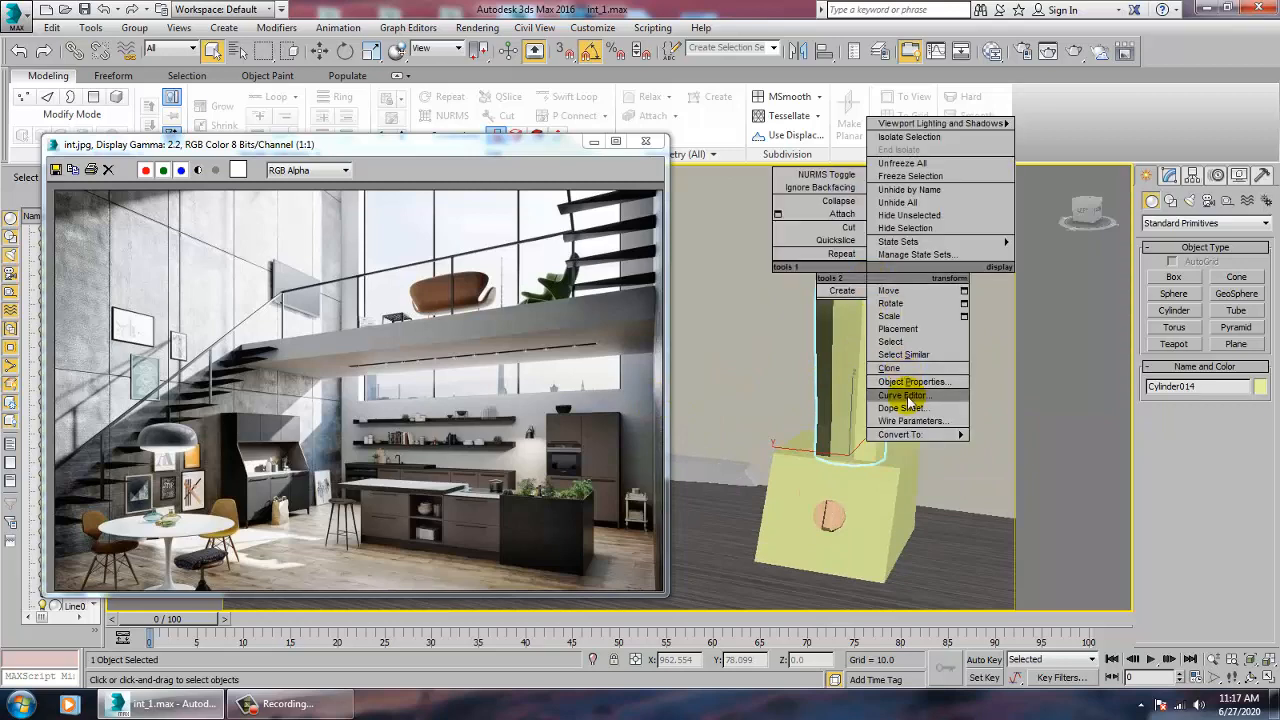
{"action": "mouse_move", "coordinate": [905, 434]}
{"action": "left_click", "coordinate": [1057, 473]}
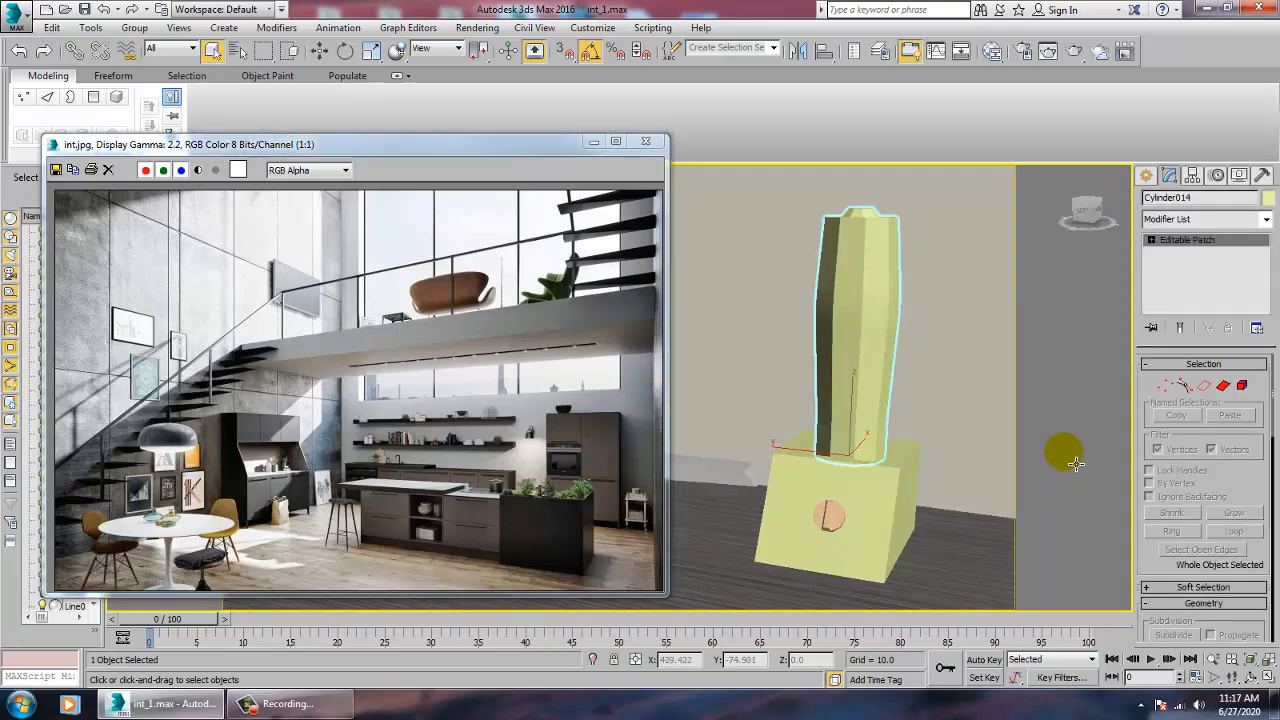
Convert the blender jug to an Editable Poly
{"action": "right_click", "coordinate": [904, 340]}
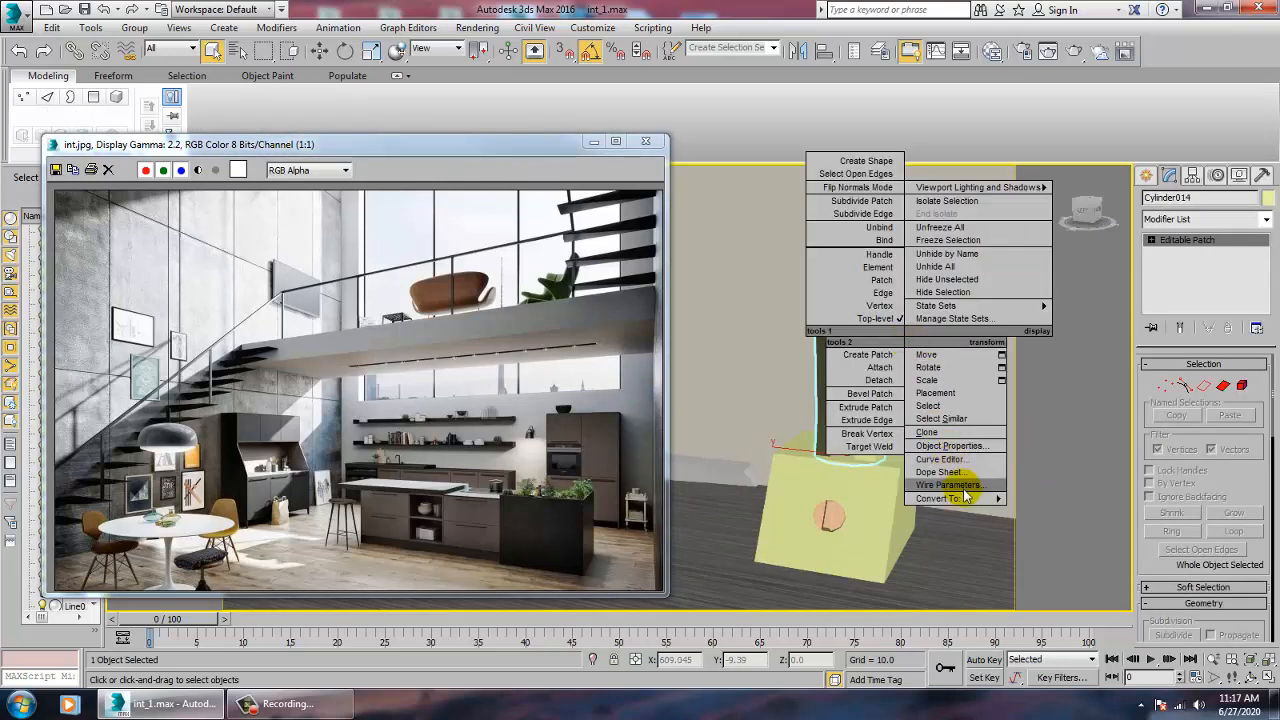
{"action": "mouse_move", "coordinate": [955, 498]}
{"action": "left_click", "coordinate": [1088, 511]}
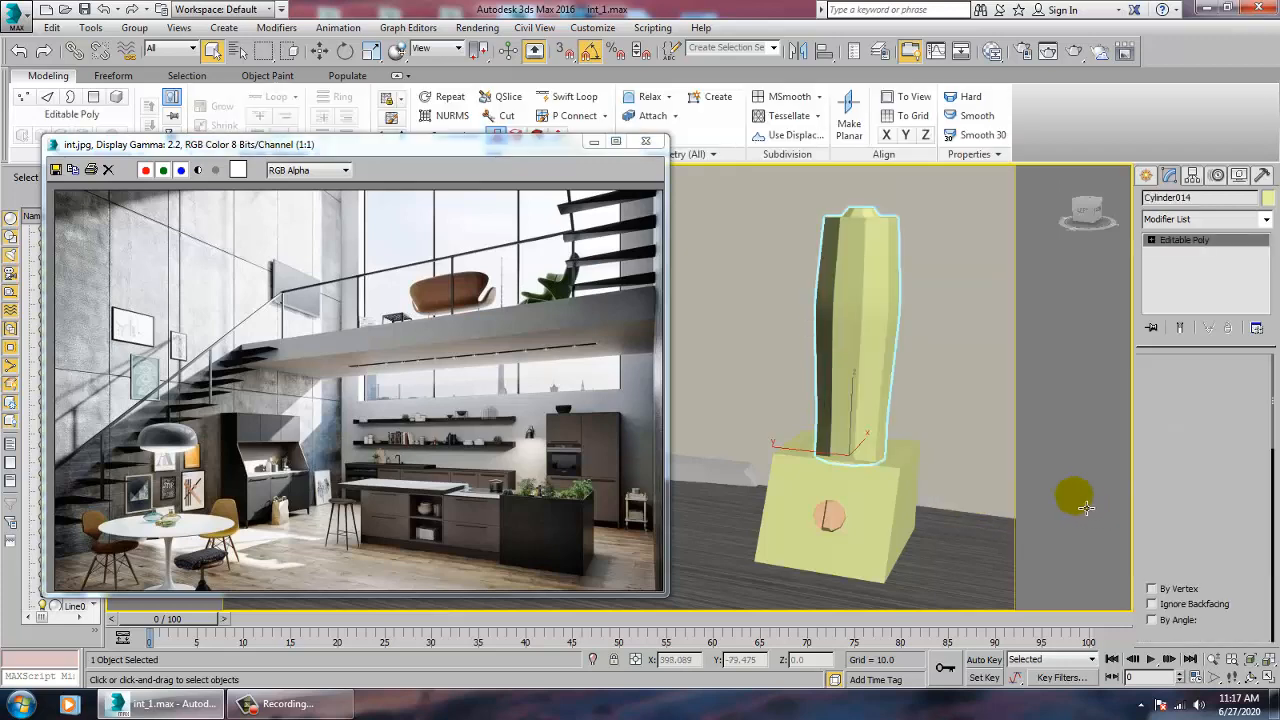
Select the polygons of the blender jug's middle body, leaving out its top cap and the band above the base
{"action": "key", "text": "4"}
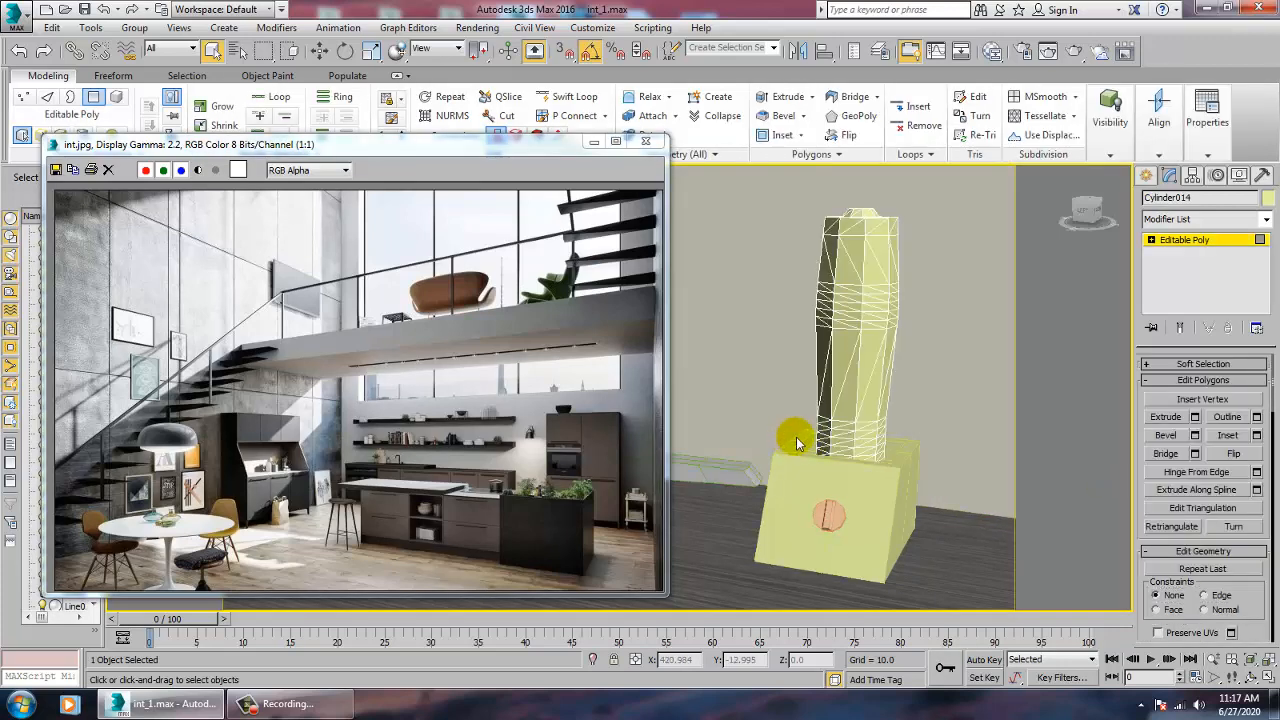
{"action": "key", "text": "4"}
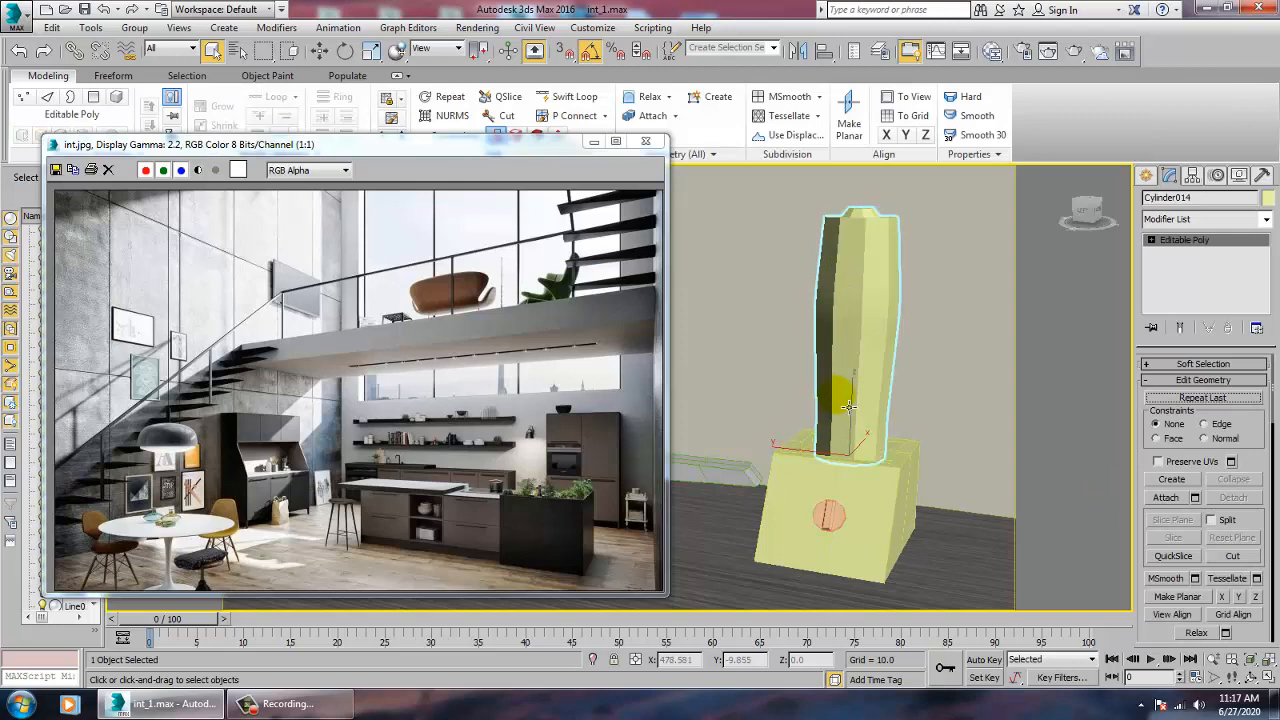
{"action": "key", "text": "4"}
{"action": "key", "text": "4"}
{"action": "key", "text": "w"}
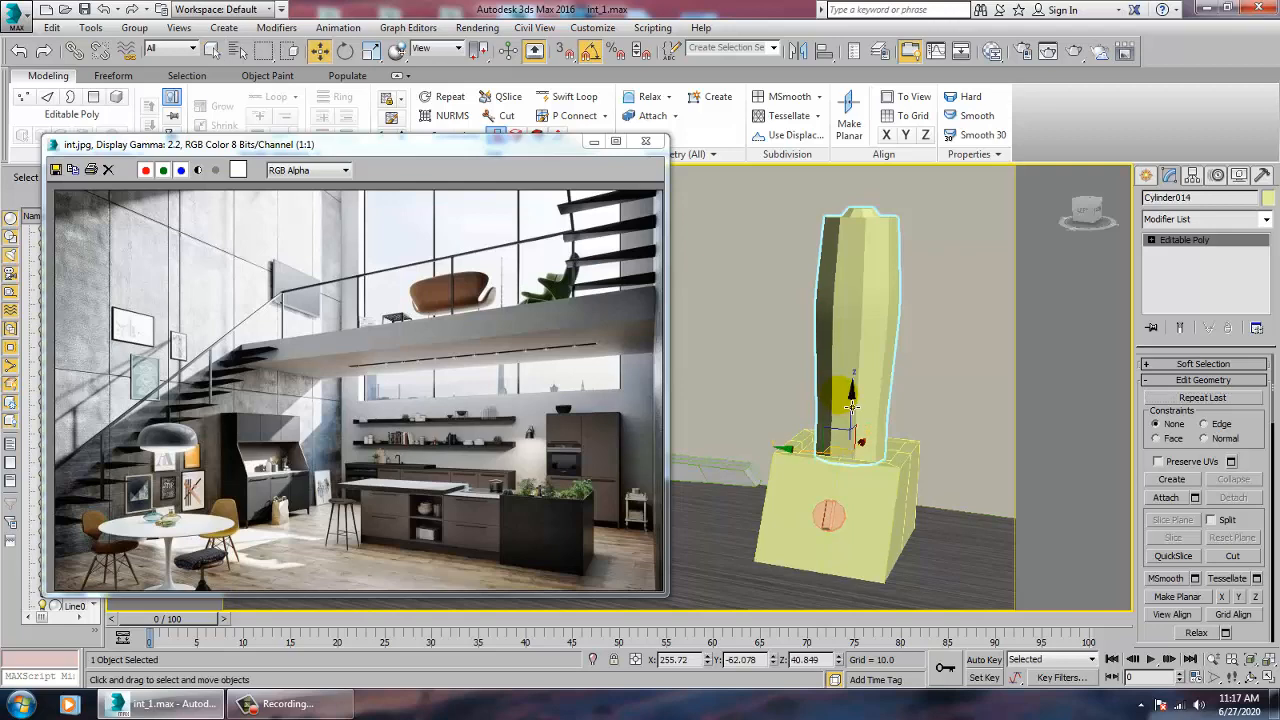
{"action": "key", "text": "4"}
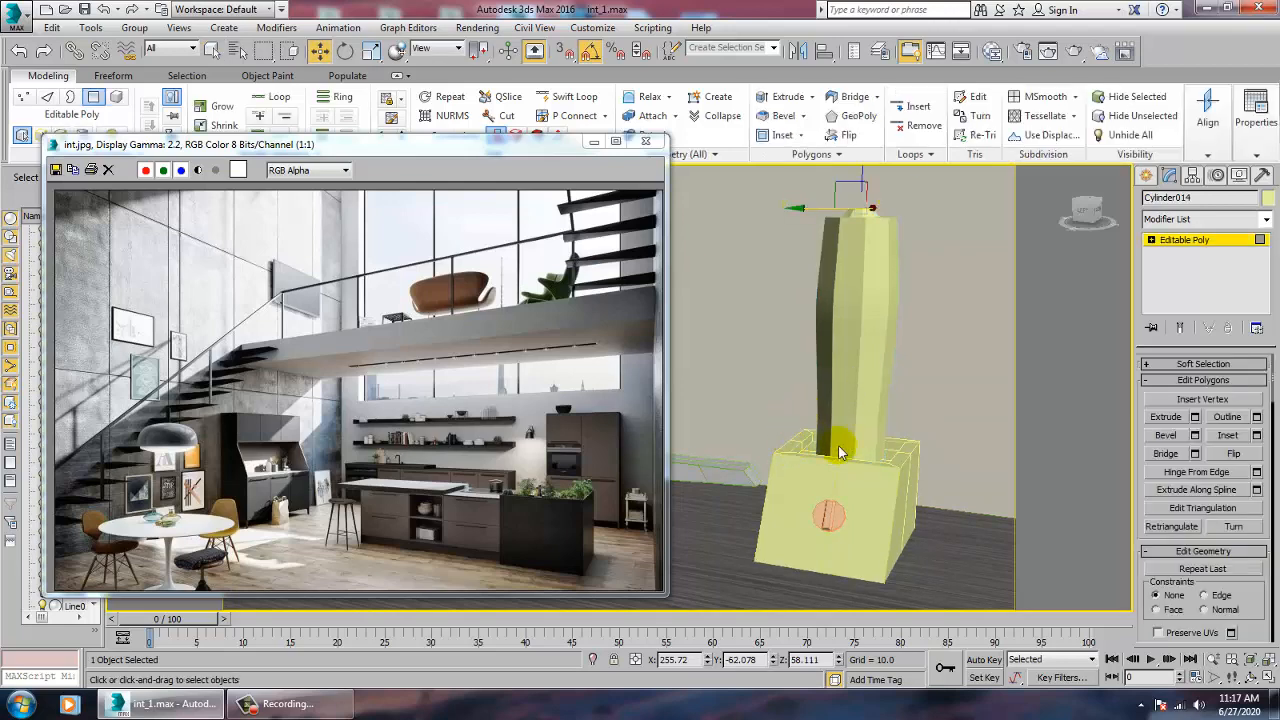
{"action": "left_click_drag", "start_coordinate": [914, 488], "coordinate": [812, 390]}
{"action": "left_click_drag", "start_coordinate": [784, 269], "coordinate": [920, 367]}
{"action": "mouse_move", "coordinate": [898, 360]}
{"action": "middle_mouse_down", "text": "alt"}
{"action": "mouse_move", "coordinate": [882, 355]}
{"action": "mouse_move", "coordinate": [901, 360]}
{"action": "middle_mouse_up", "text": "alt"}
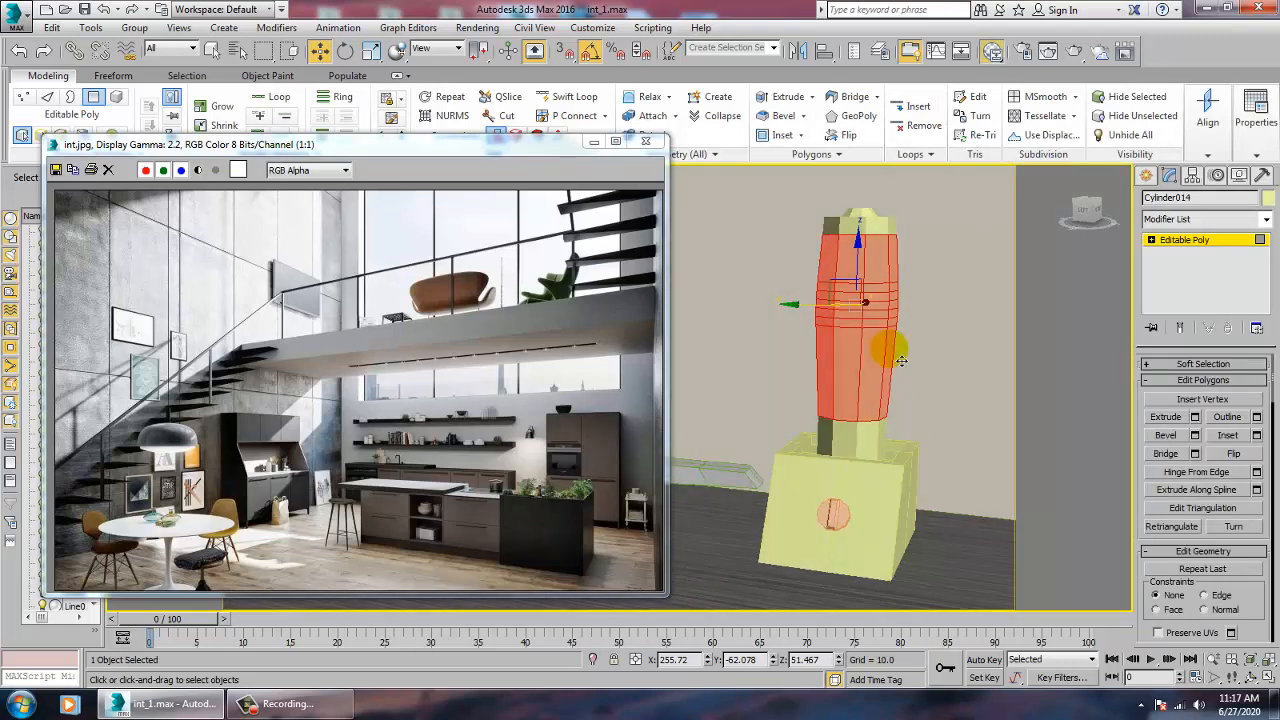
Add a new VRayMtl in an empty area of the Slate Material Editor and display its parameters
{"action": "key", "text": "m"}
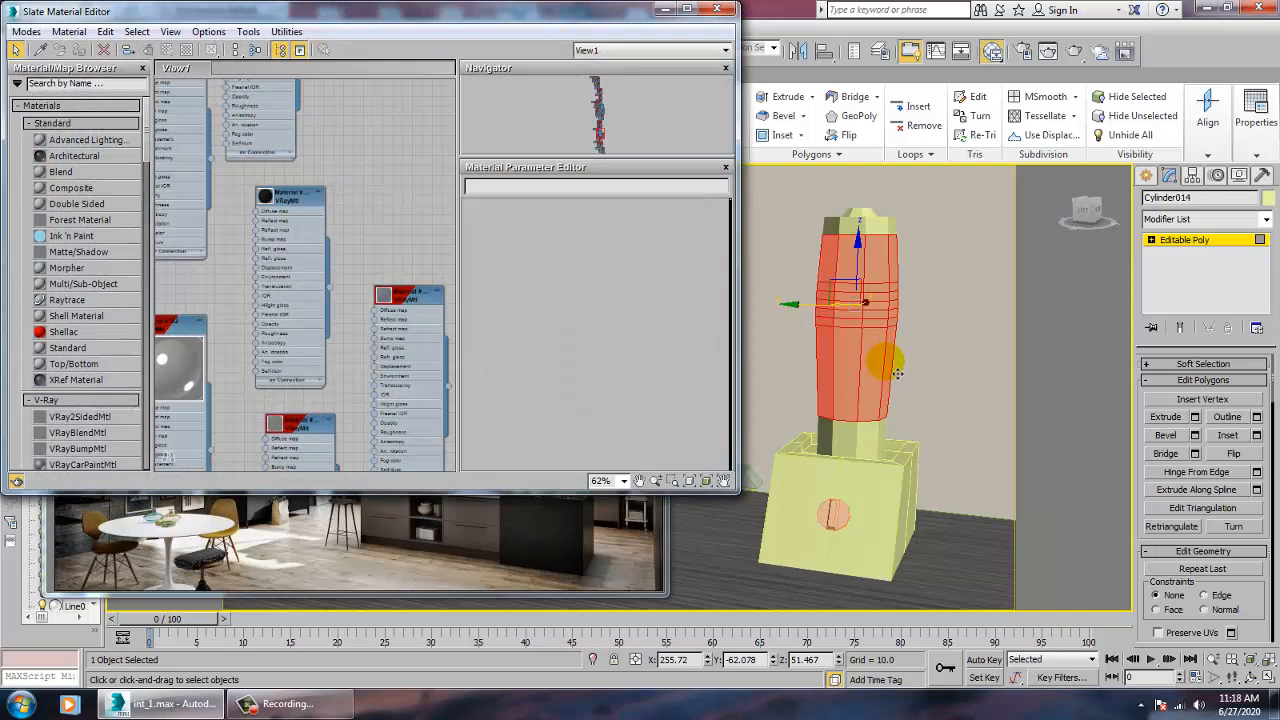
{"action": "middle_click_drag", "start_coordinate": [314, 413], "coordinate": [218, 283]}
{"action": "scroll", "coordinate": [85, 345], "scroll_direction": "down", "scroll_amount": 2}
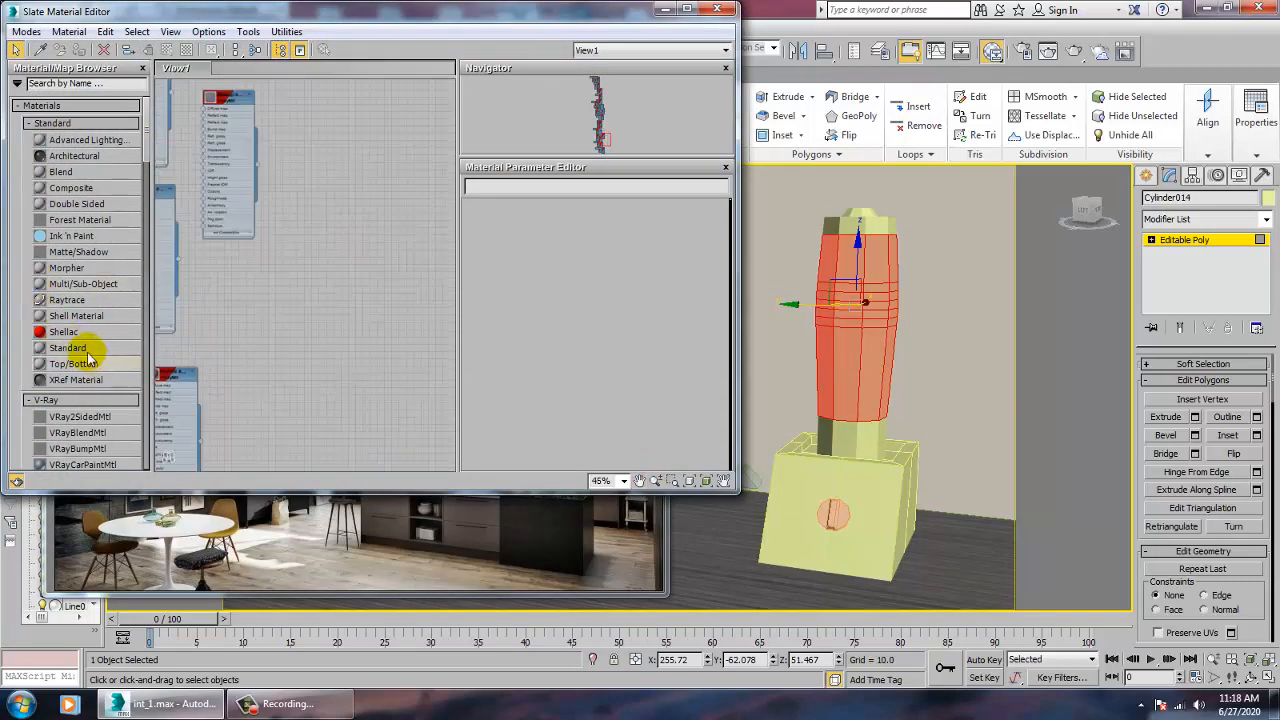
{"action": "left_click_drag", "start_coordinate": [147, 135], "coordinate": [148, 178]}
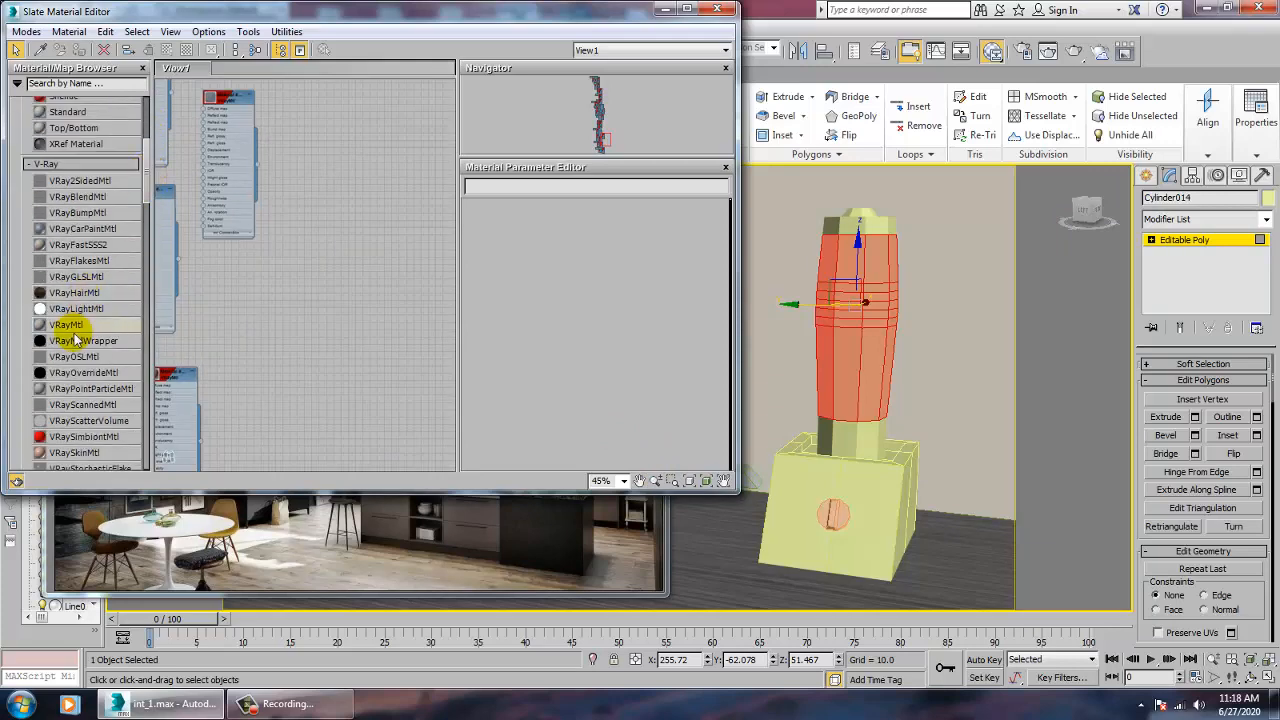
{"action": "left_click_drag", "start_coordinate": [72, 326], "coordinate": [306, 279]}
{"action": "double_click", "coordinate": [309, 279]}
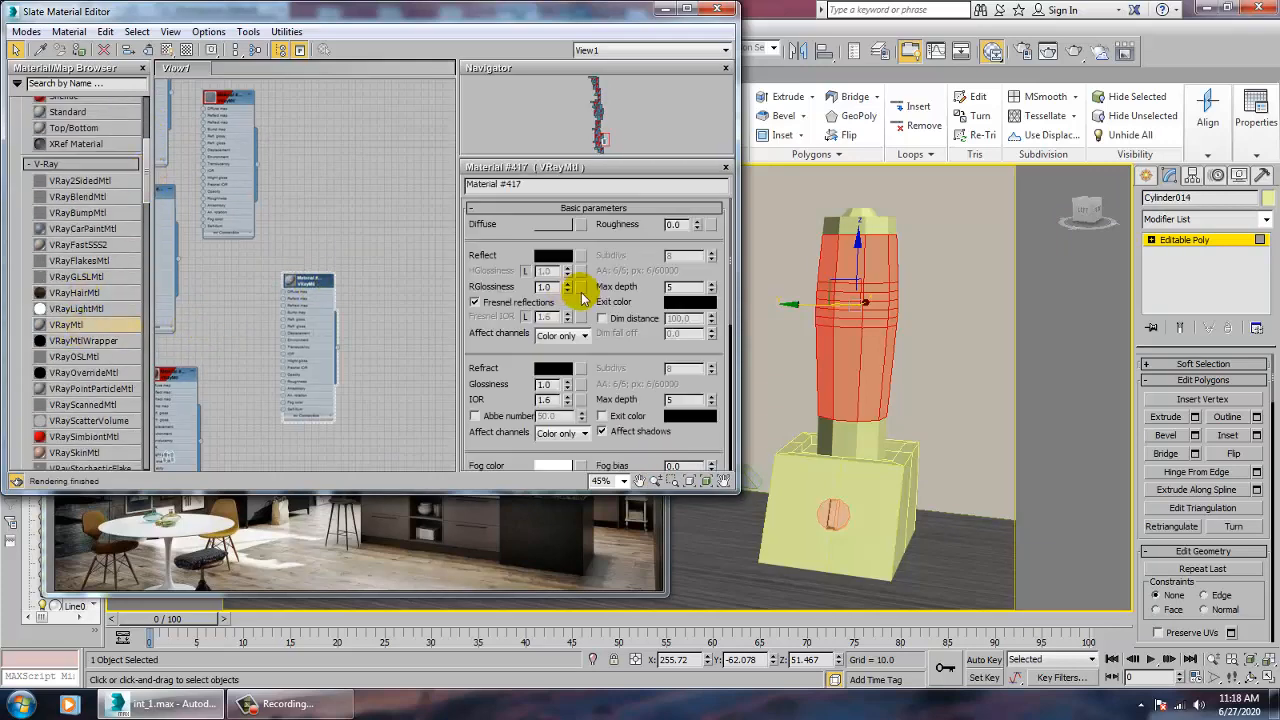
Set the new material's reflection colour to grey value 40 and its refraction colour to grey value 107
{"action": "left_click", "coordinate": [552, 258]}
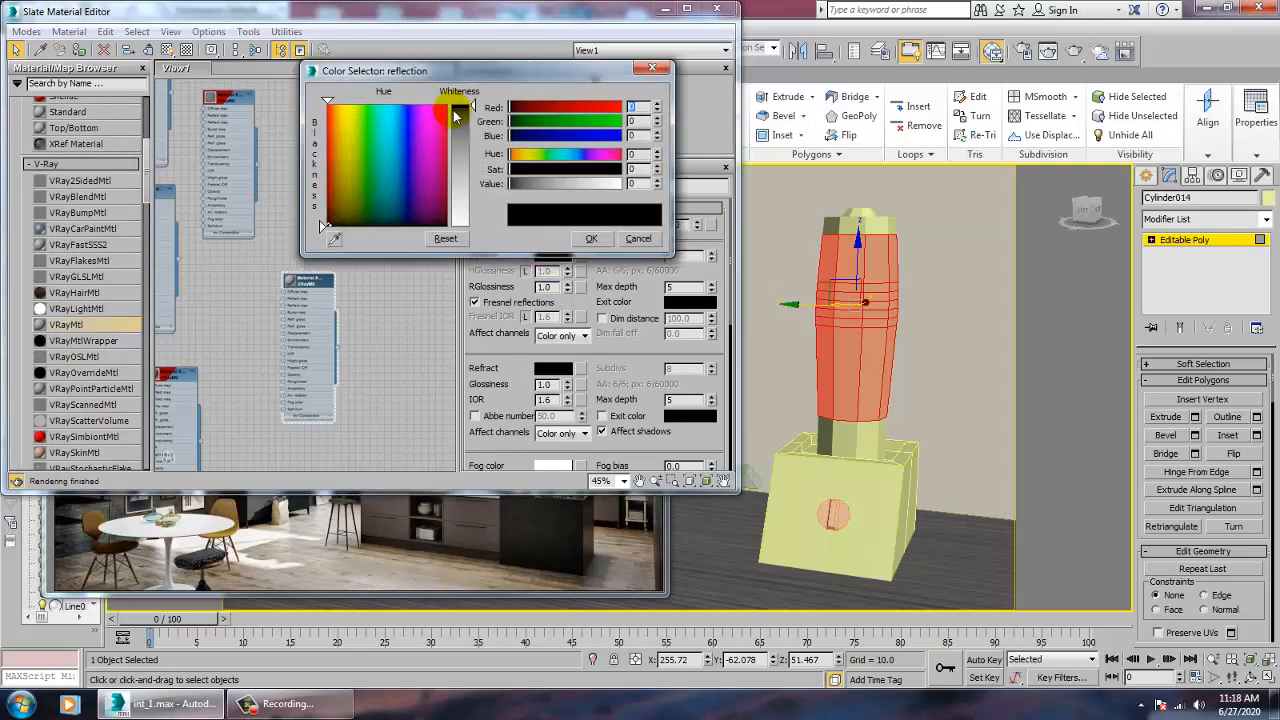
{"action": "left_click_drag", "start_coordinate": [474, 110], "coordinate": [474, 124]}
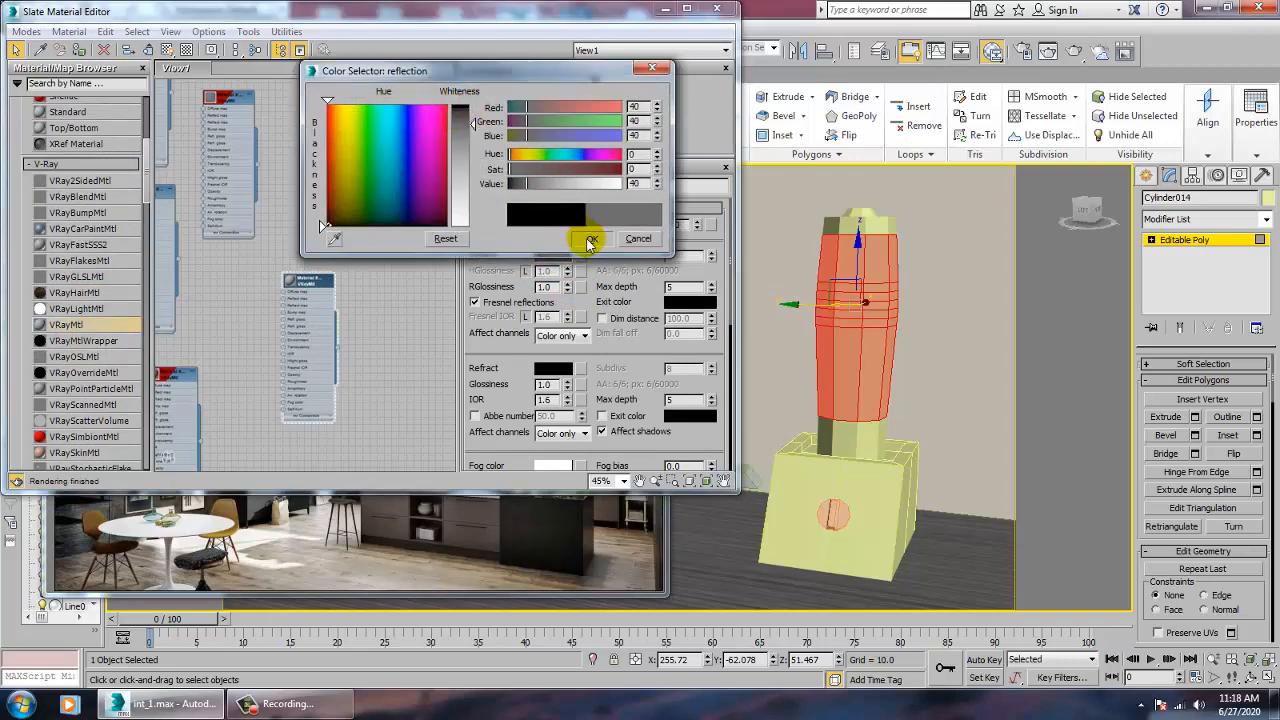
{"action": "left_click", "coordinate": [590, 242]}
{"action": "left_click", "coordinate": [552, 370]}
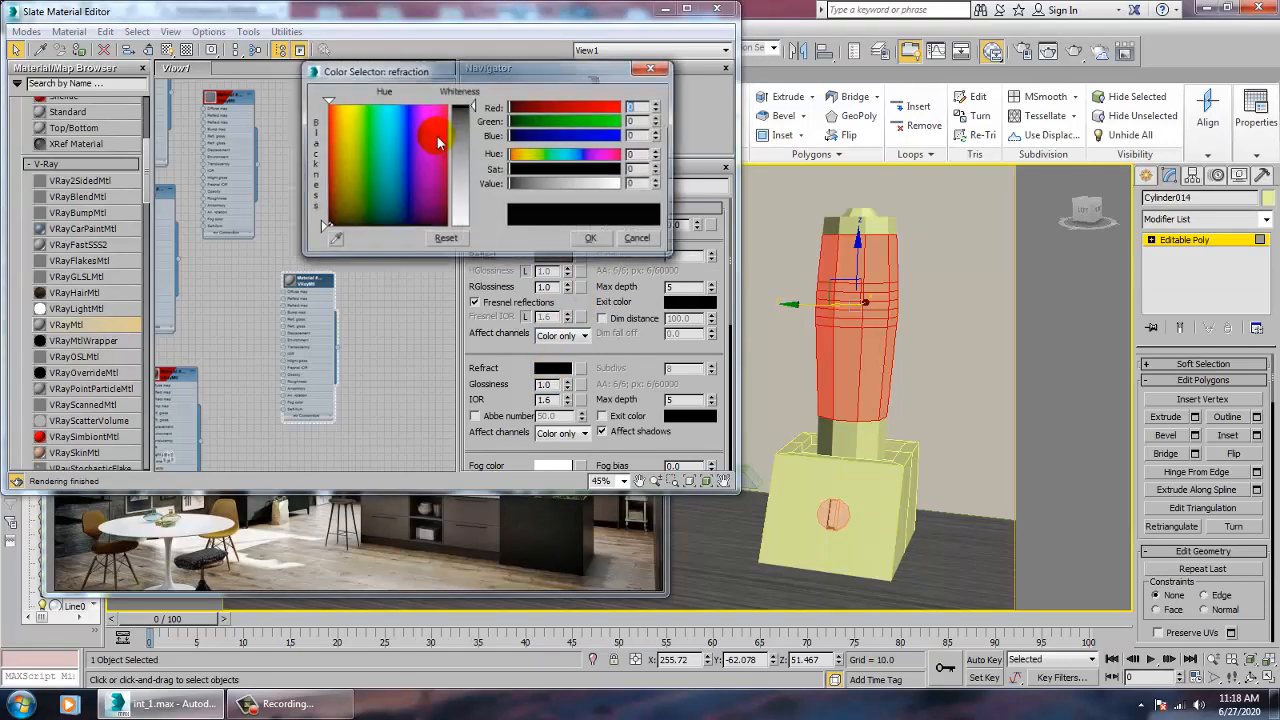
{"action": "left_click_drag", "start_coordinate": [474, 106], "coordinate": [474, 155]}
{"action": "left_click", "coordinate": [600, 238]}
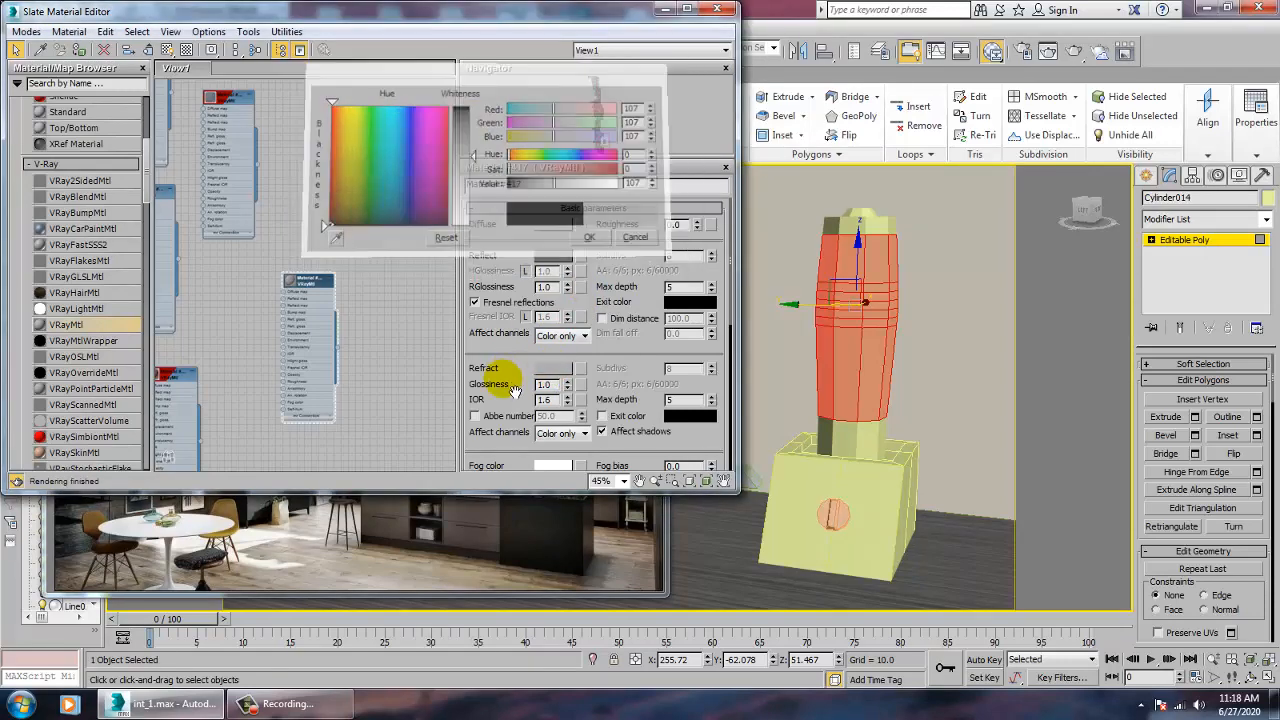
Set the glass material's refraction IOR to 1.8 and assign the material to the selected jug polygons
{"action": "double_click", "coordinate": [546, 399]}
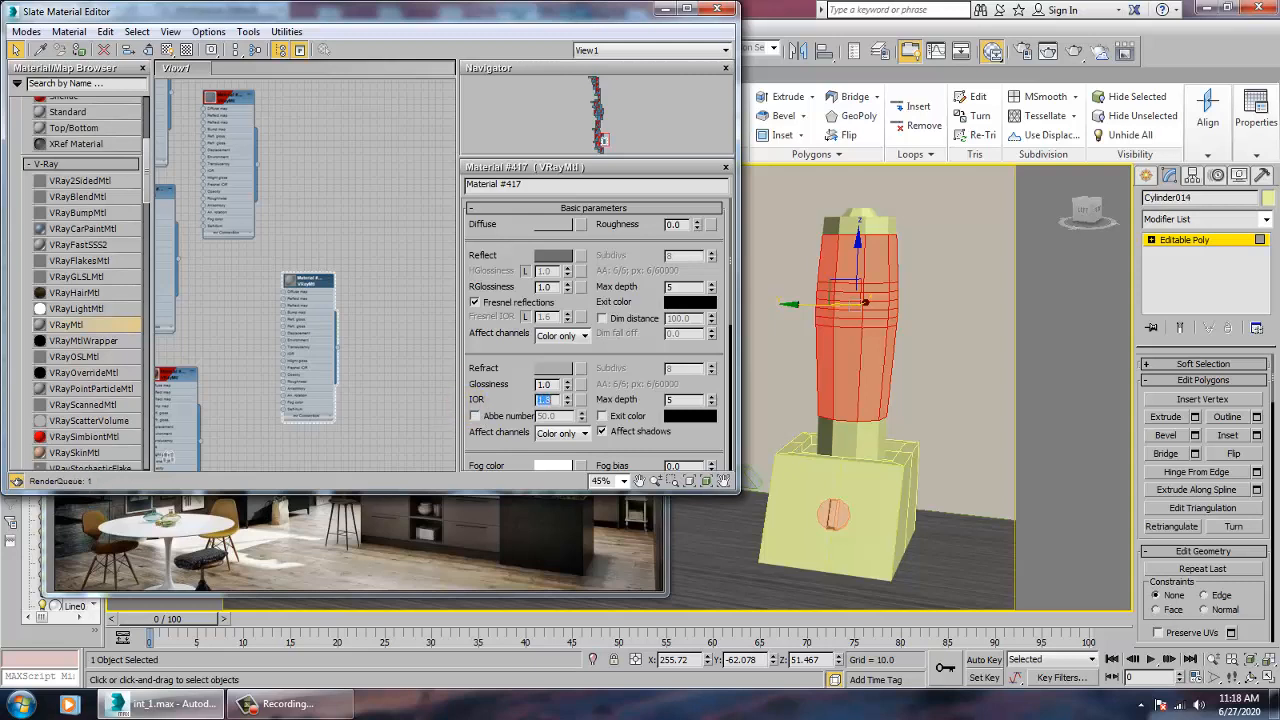
{"action": "left_click", "coordinate": [78, 53]}
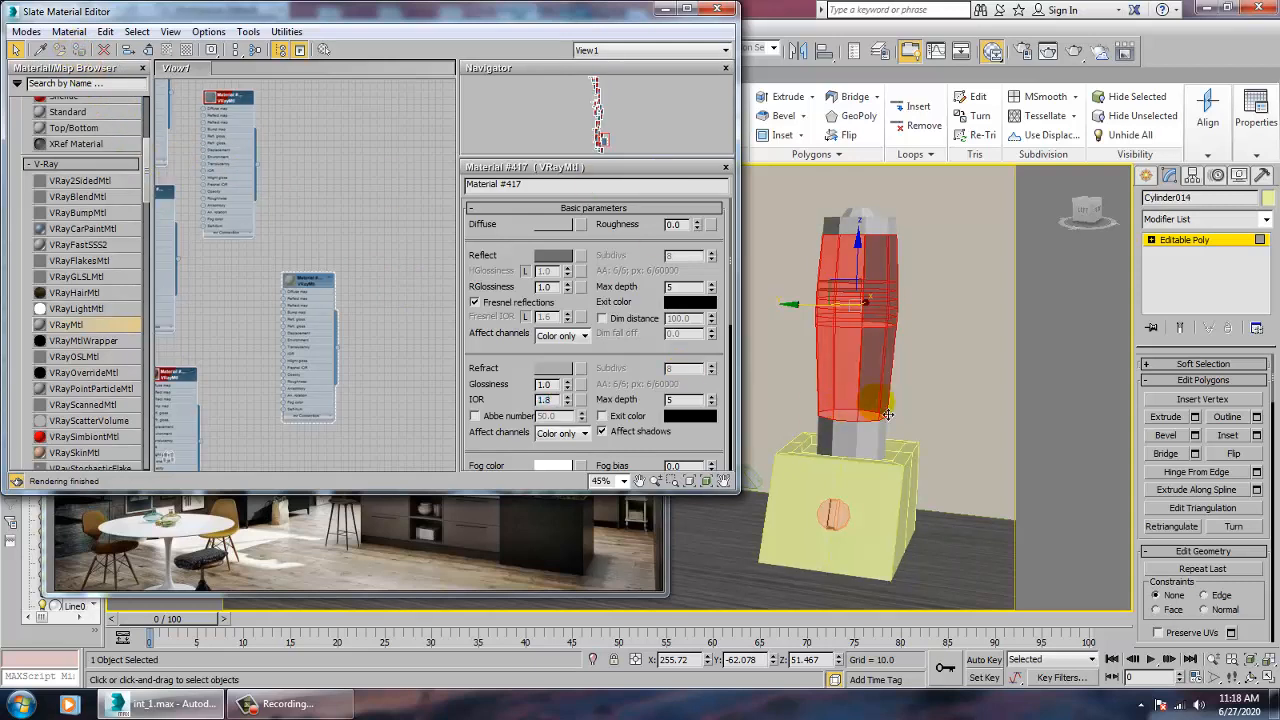
Invert the jug's polygon selection and add a second VRayMtl beside the glass material, displaying its parameters
{"action": "middle_click_drag", "start_coordinate": [900, 286], "coordinate": [922, 265], "text": "alt"}
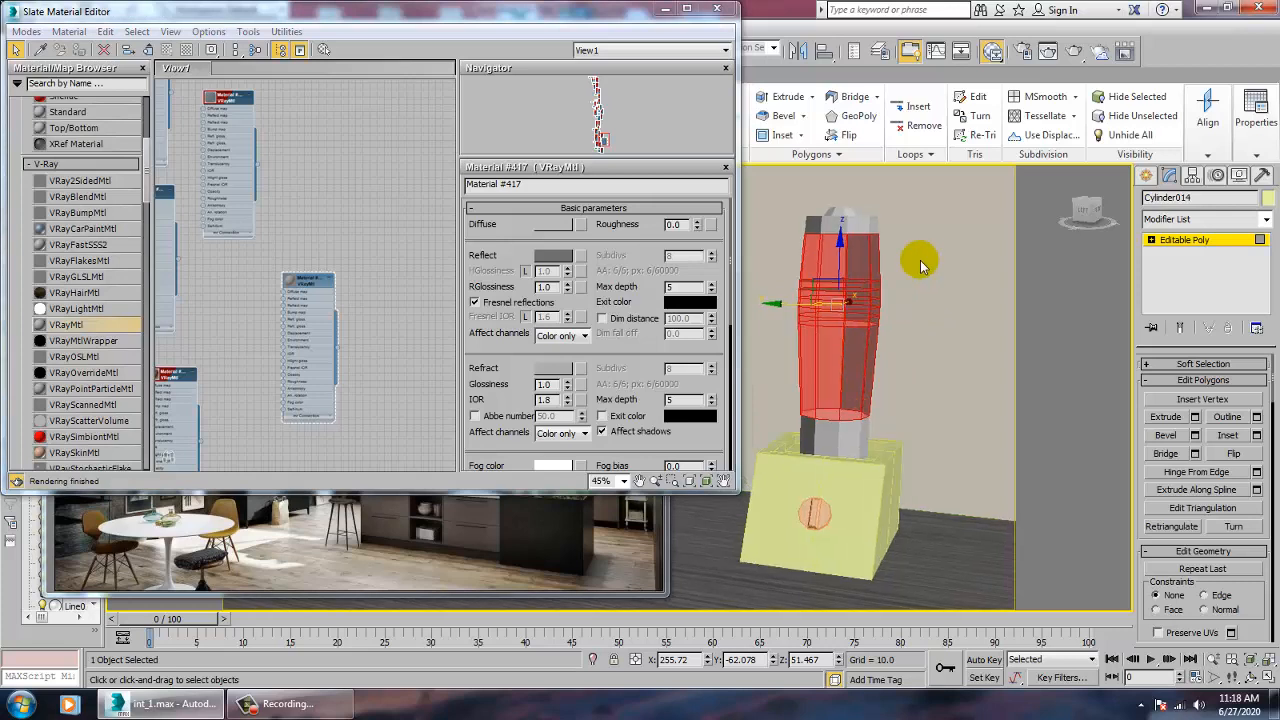
{"action": "key", "text": "ctrl+i"}
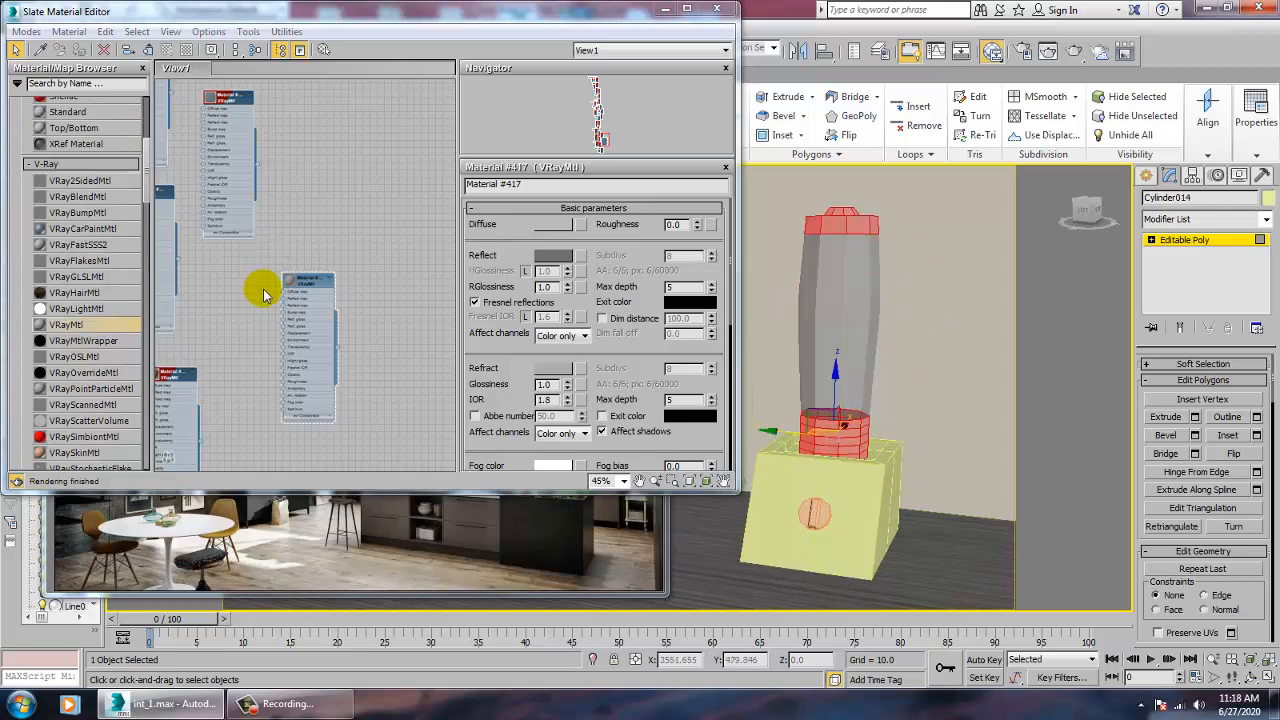
{"action": "left_click_drag", "start_coordinate": [70, 330], "coordinate": [386, 294]}
{"action": "double_click", "coordinate": [388, 292]}
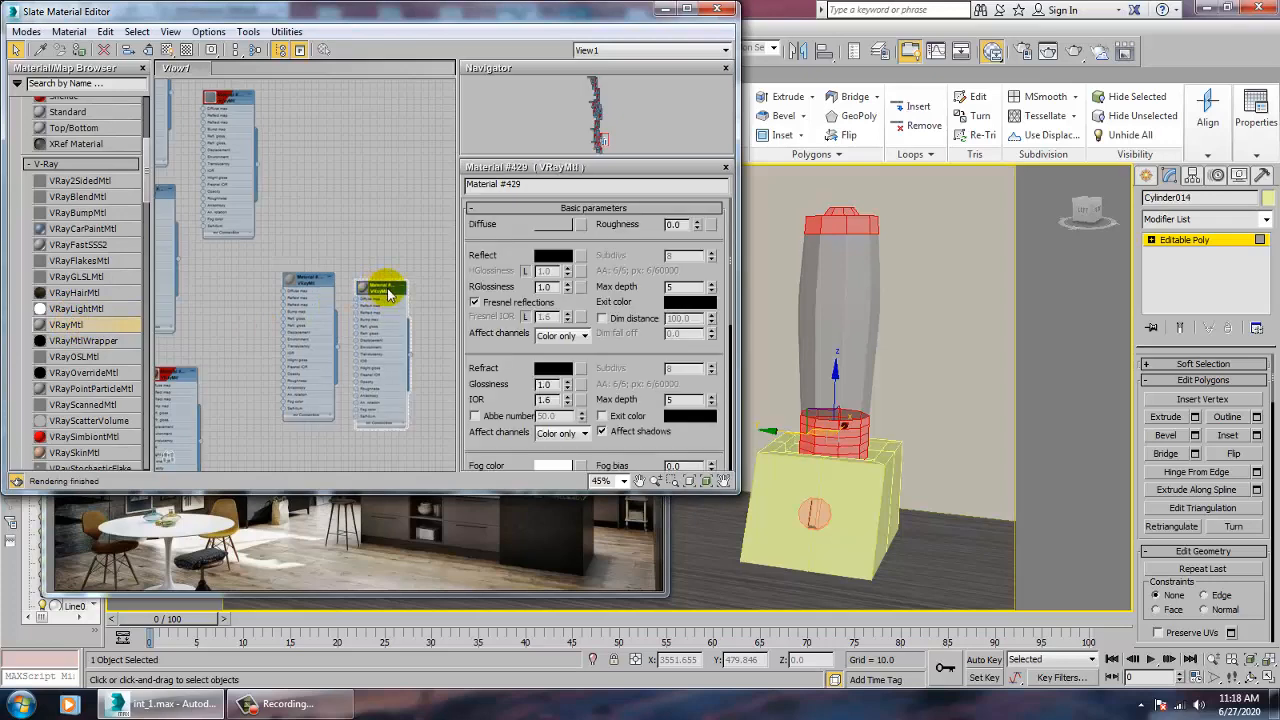
Set the second material's diffuse to beige (RGB 191, 165, 138), assign it to the jug's cap and bottom band, and leave polygon editing
{"action": "left_click", "coordinate": [555, 224]}
{"action": "mouse_move", "coordinate": [358, 155]}
{"action": "left_mouse_down"}
{"action": "mouse_move", "coordinate": [339, 149]}
{"action": "mouse_move", "coordinate": [338, 171]}
{"action": "left_mouse_up"}
{"action": "left_click_drag", "start_coordinate": [466, 165], "coordinate": [466, 152]}
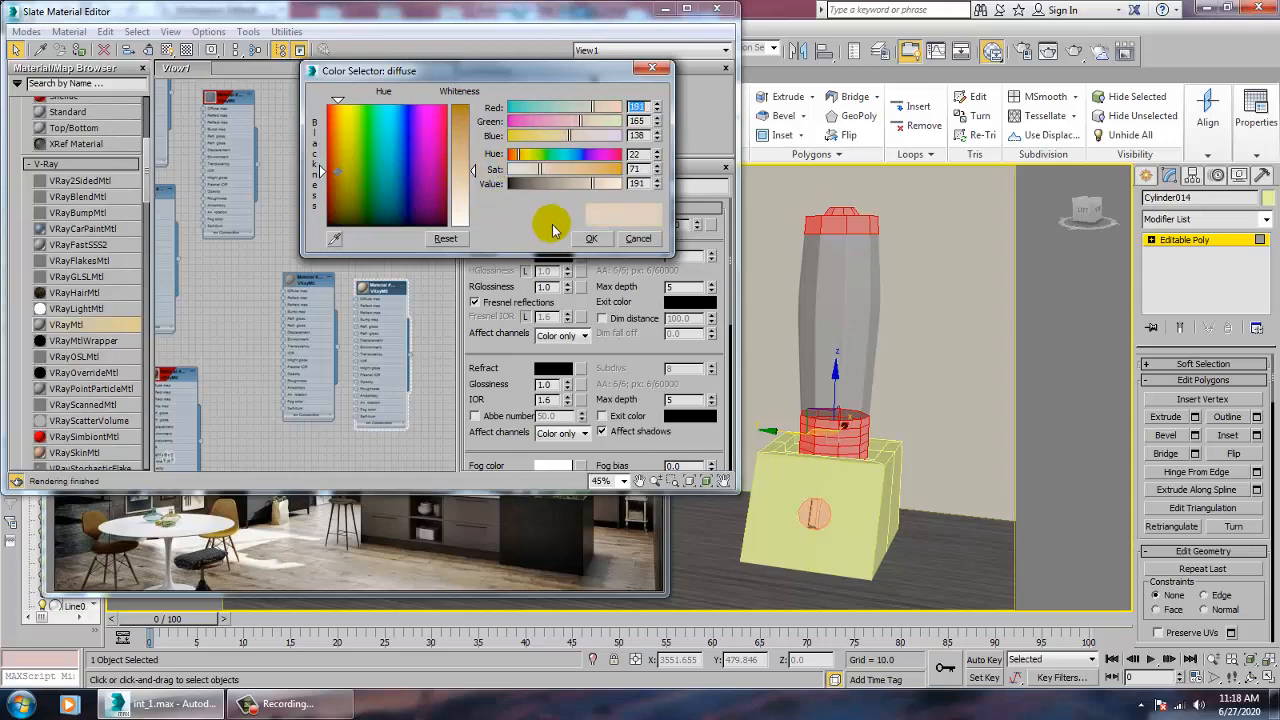
{"action": "left_click", "coordinate": [591, 238]}
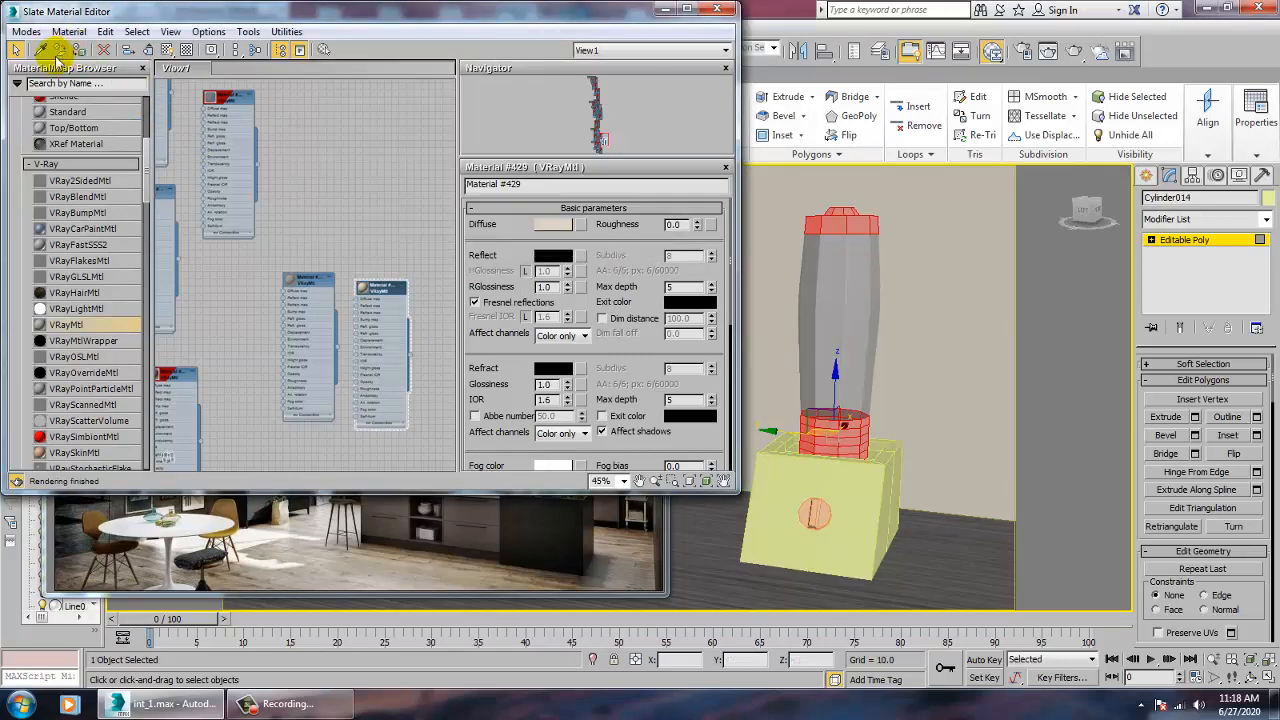
{"action": "left_click", "coordinate": [1183, 239]}
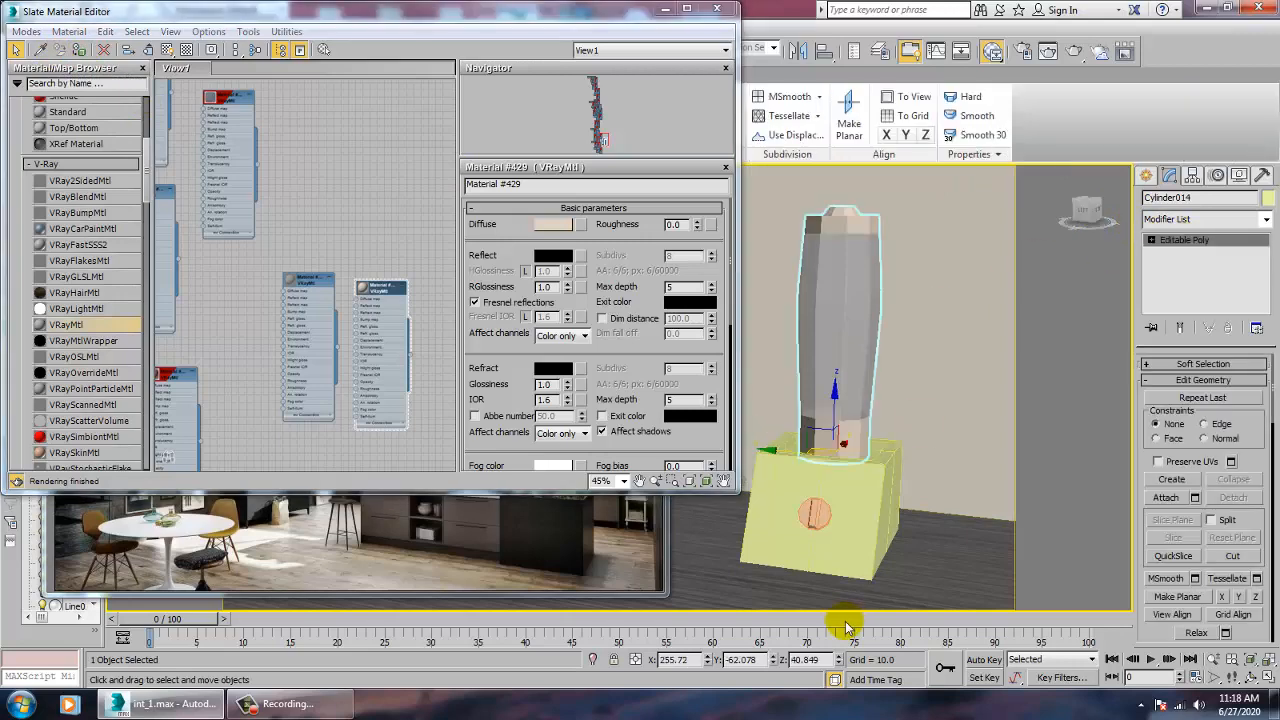
Assign the beige VRayMtl to the blender's box-shaped base and show it shaded in the viewport
{"action": "left_click", "coordinate": [818, 538]}
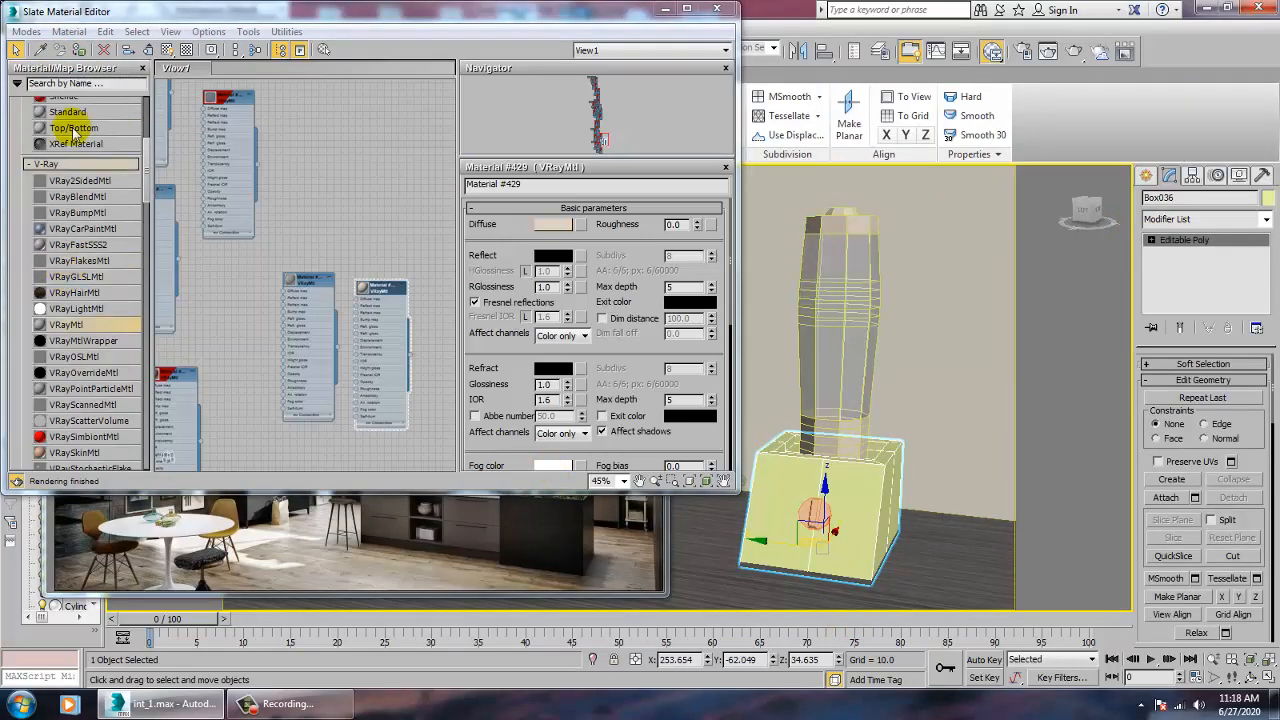
{"action": "left_click", "coordinate": [80, 49]}
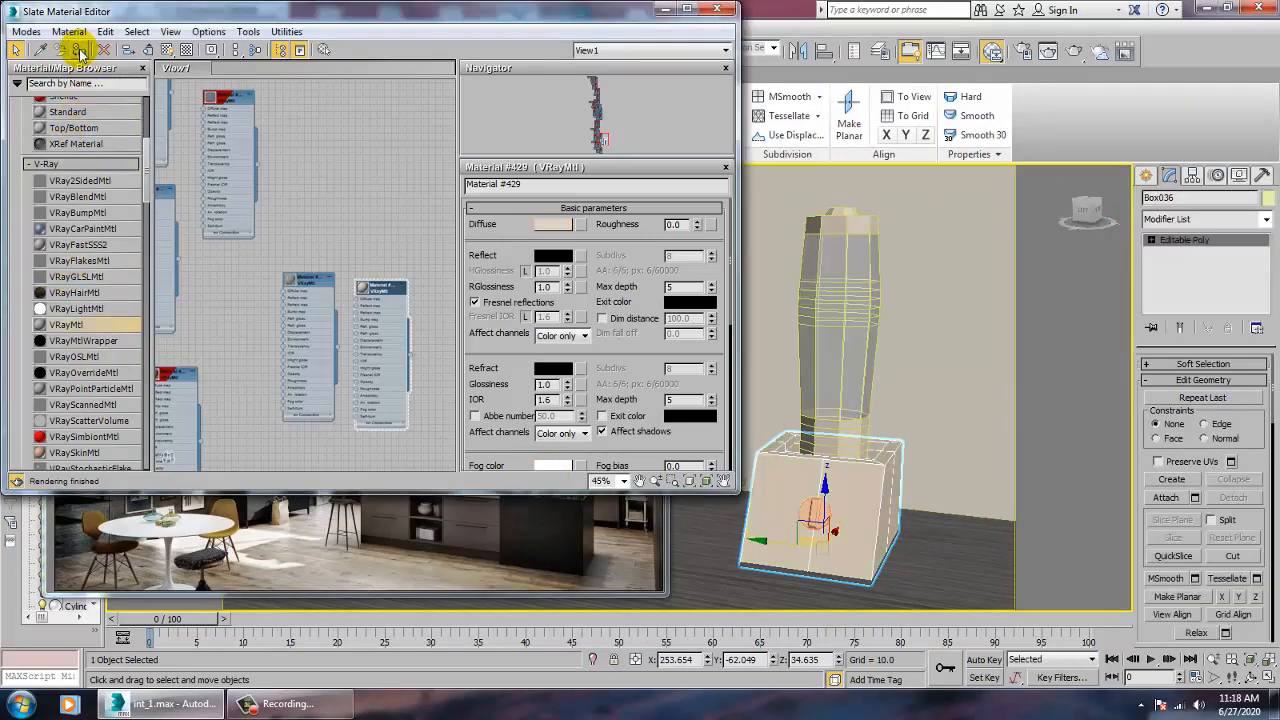
Add a VRayMtl with near-black diffuse (RGB 3, 3, 3) and assign it to the round knob on the blender's base
{"action": "left_click", "coordinate": [829, 526]}
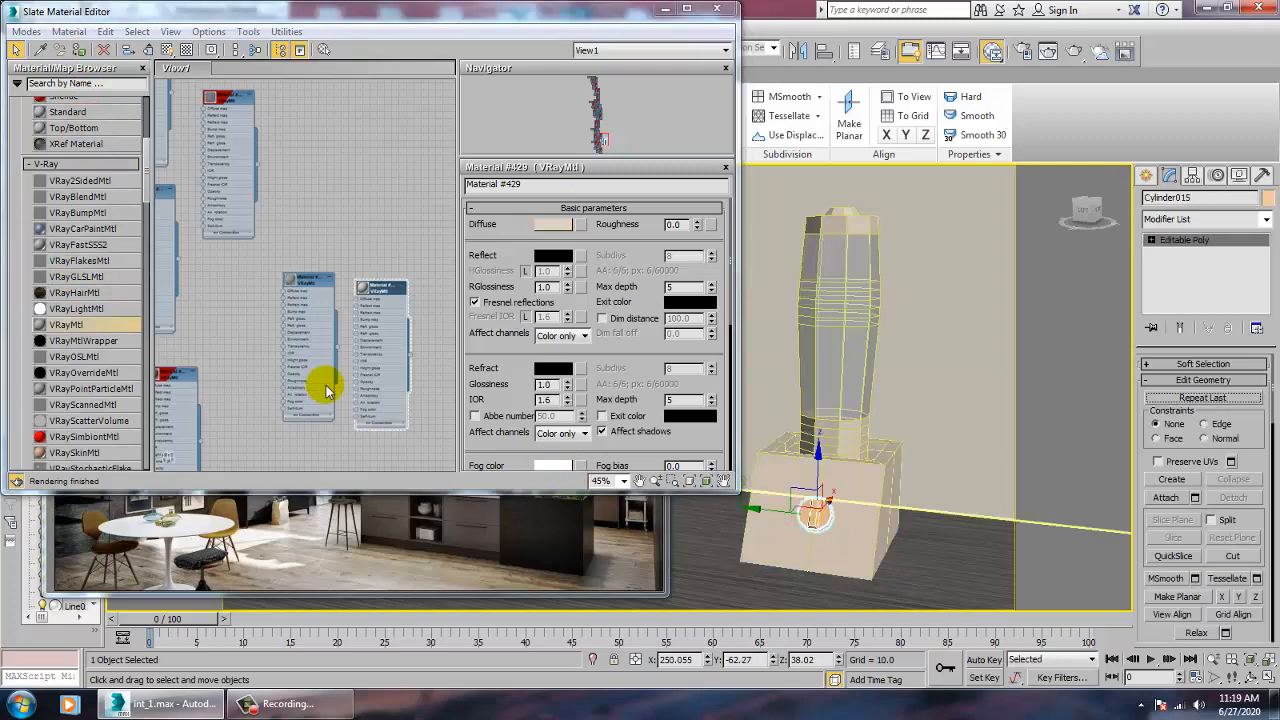
{"action": "middle_click_drag", "start_coordinate": [328, 391], "coordinate": [309, 306]}
{"action": "left_click_drag", "start_coordinate": [70, 330], "coordinate": [329, 392]}
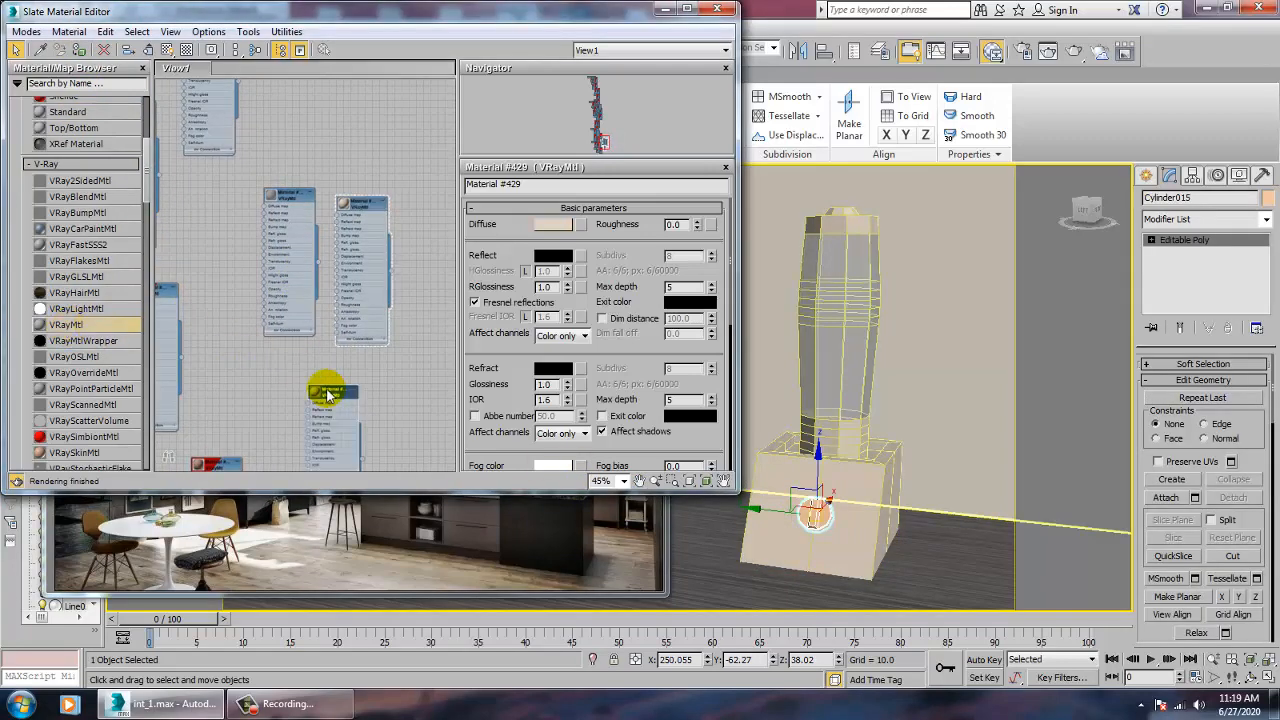
{"action": "left_click", "coordinate": [552, 225]}
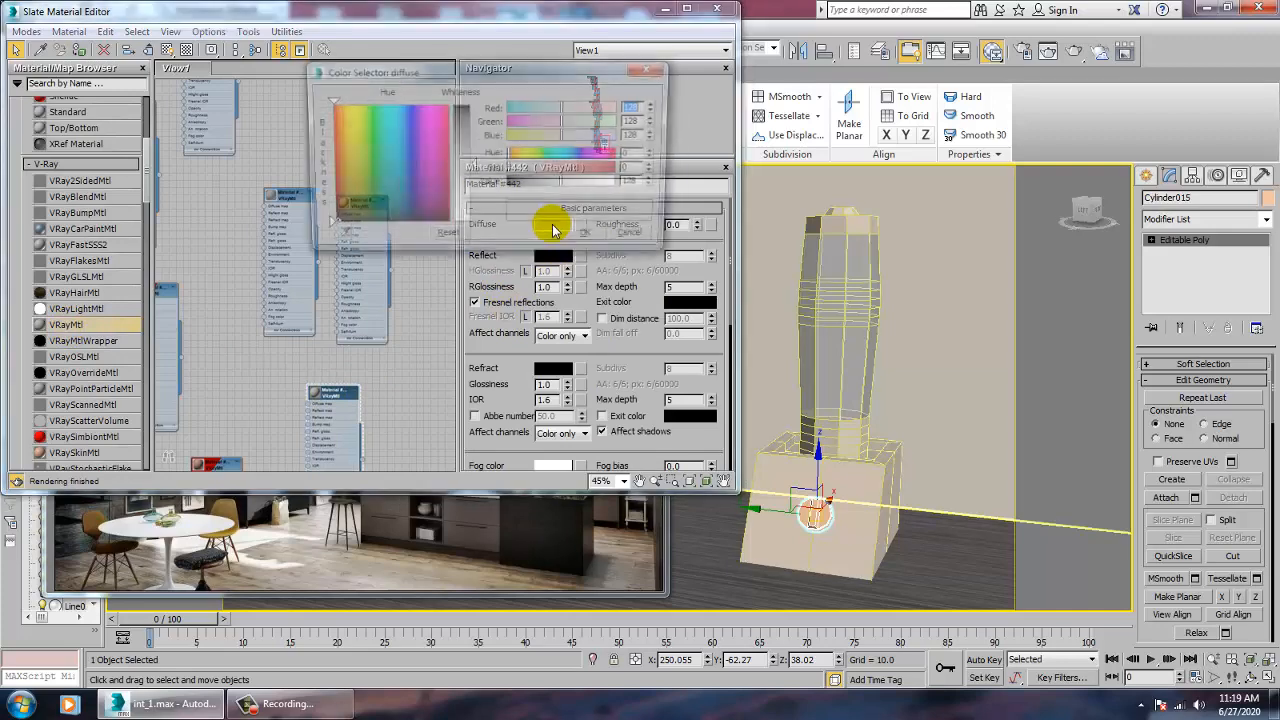
{"action": "left_click", "coordinate": [322, 226]}
{"action": "type", "text": "3"}
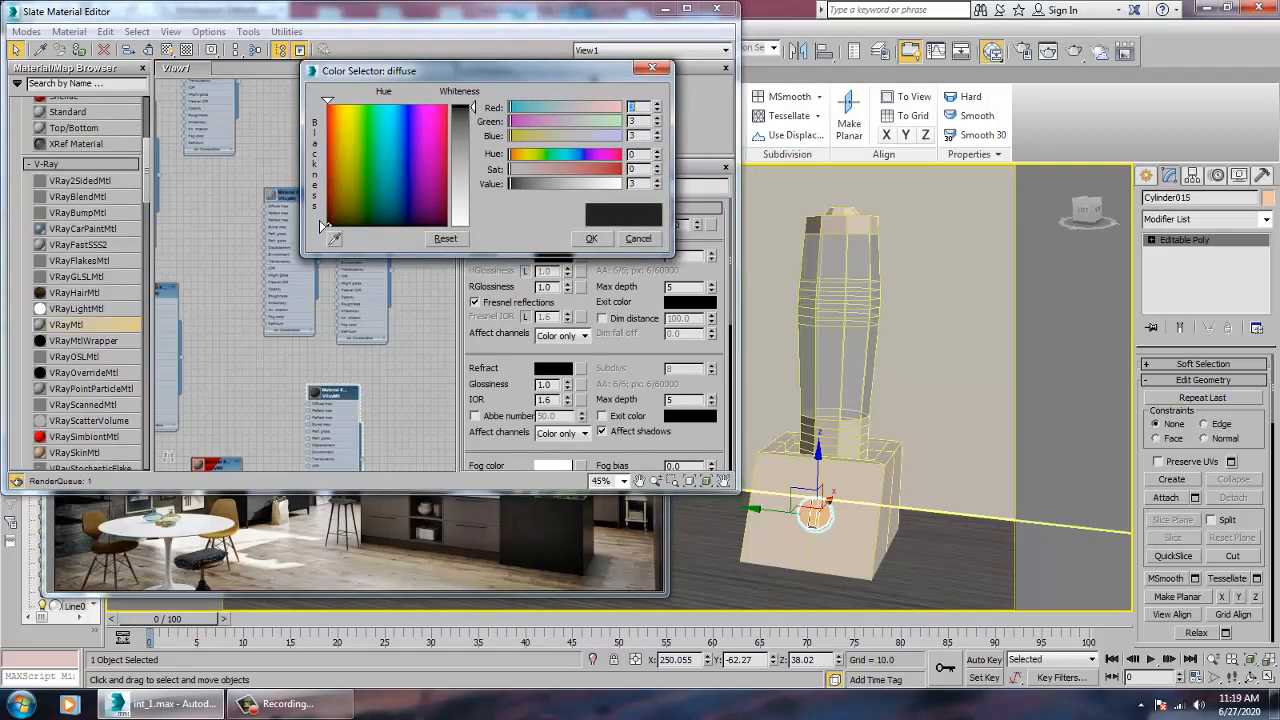
{"action": "left_click", "coordinate": [591, 238]}
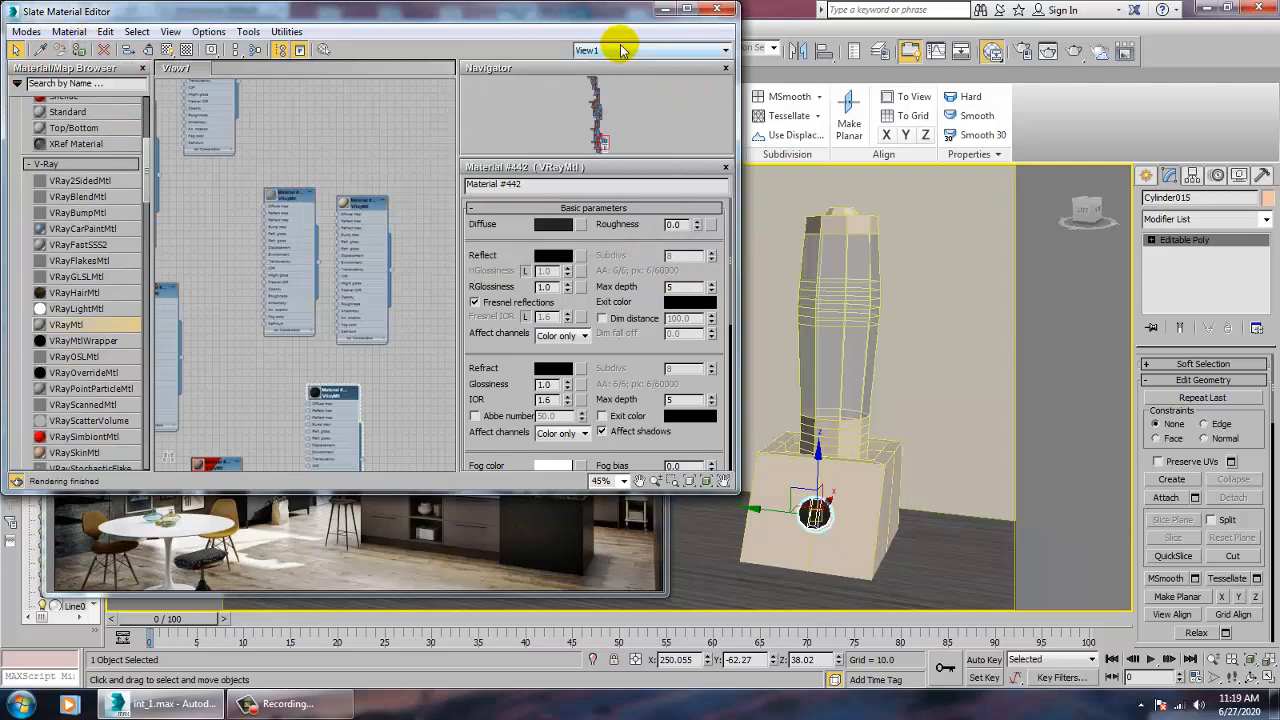
{"action": "left_click", "coordinate": [664, 10]}
Assign the near-black VRayMtl to the long-handled pan beside the blender on the counter
{"action": "scroll", "coordinate": [850, 345], "scroll_direction": "down", "scroll_amount": 4}
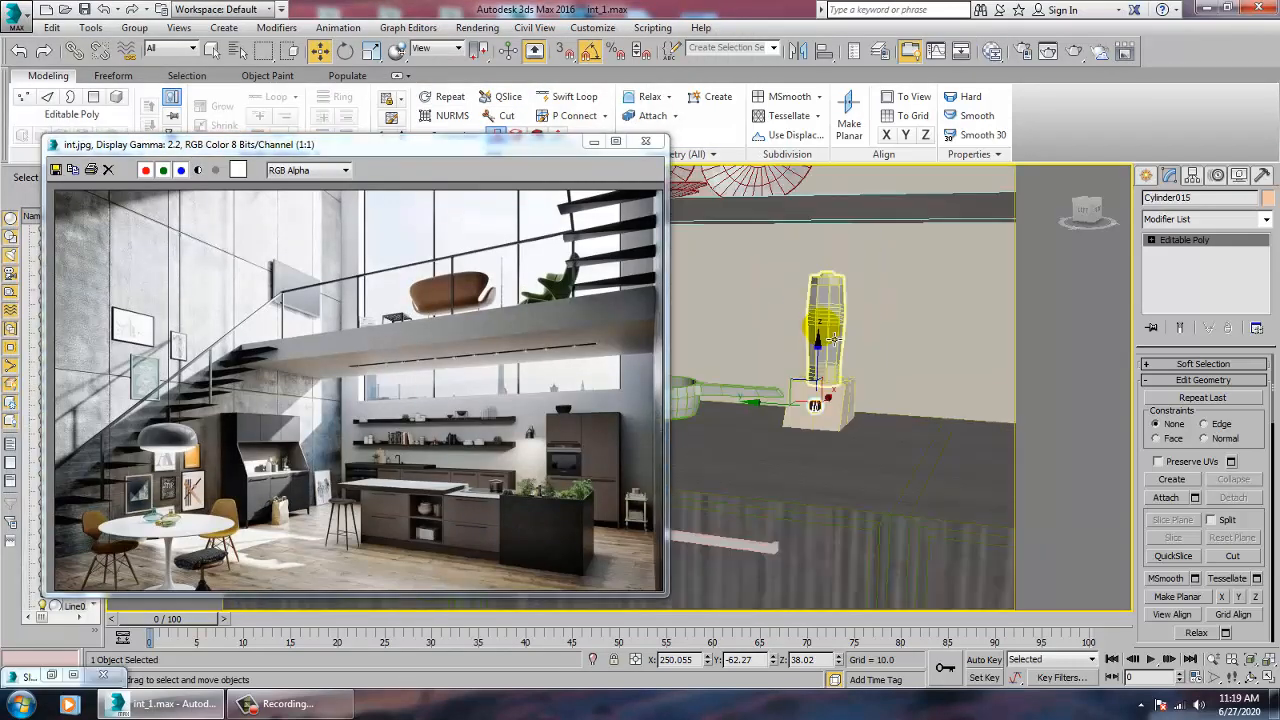
{"action": "scroll", "coordinate": [850, 345], "scroll_direction": "down", "scroll_amount": 5}
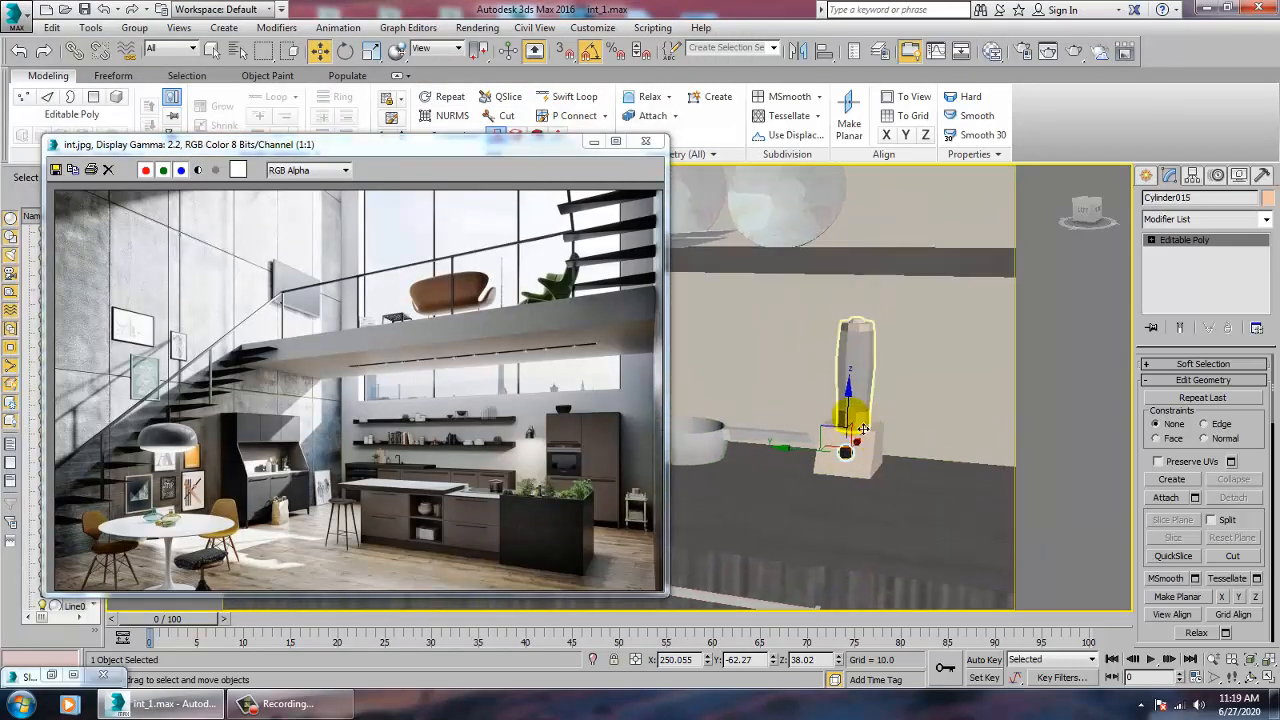
{"action": "middle_click_drag", "start_coordinate": [875, 448], "coordinate": [922, 465], "text": "alt"}
{"action": "left_click", "coordinate": [876, 437]}
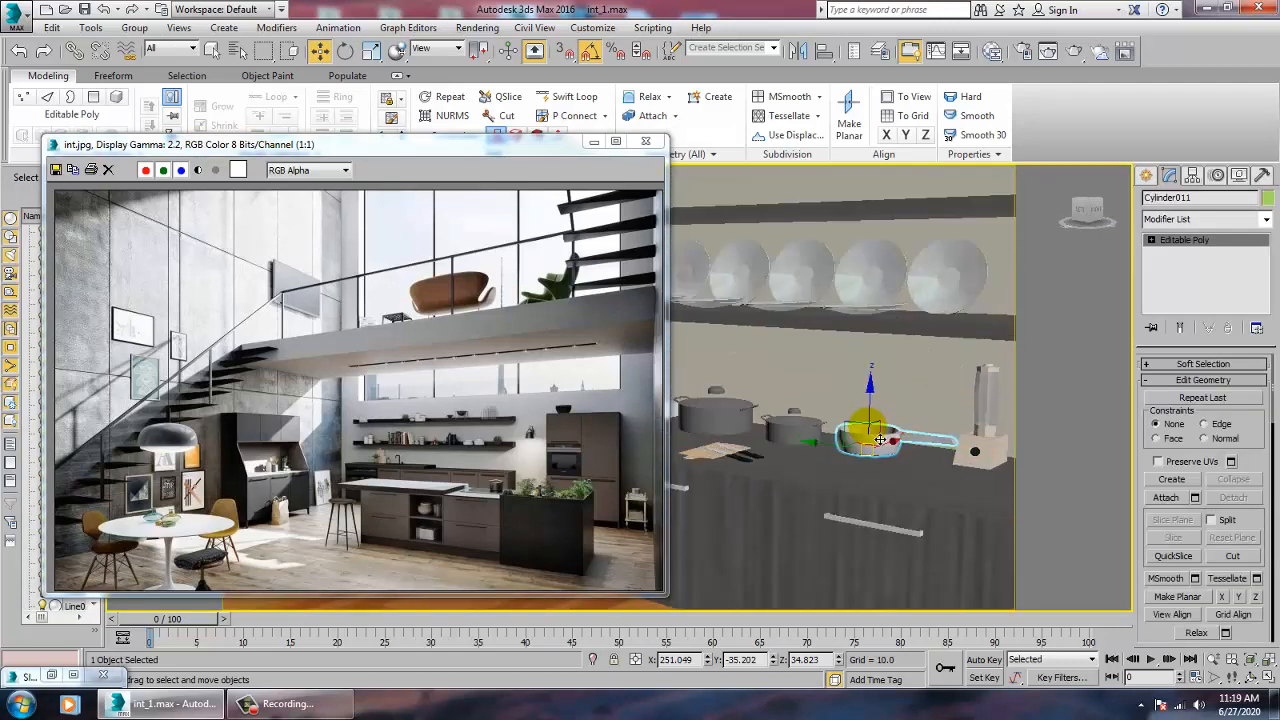
{"action": "key", "text": "z"}
{"action": "middle_click_drag", "start_coordinate": [786, 411], "coordinate": [805, 430], "text": "alt"}
{"action": "middle_click_drag", "start_coordinate": [805, 430], "coordinate": [852, 430]}
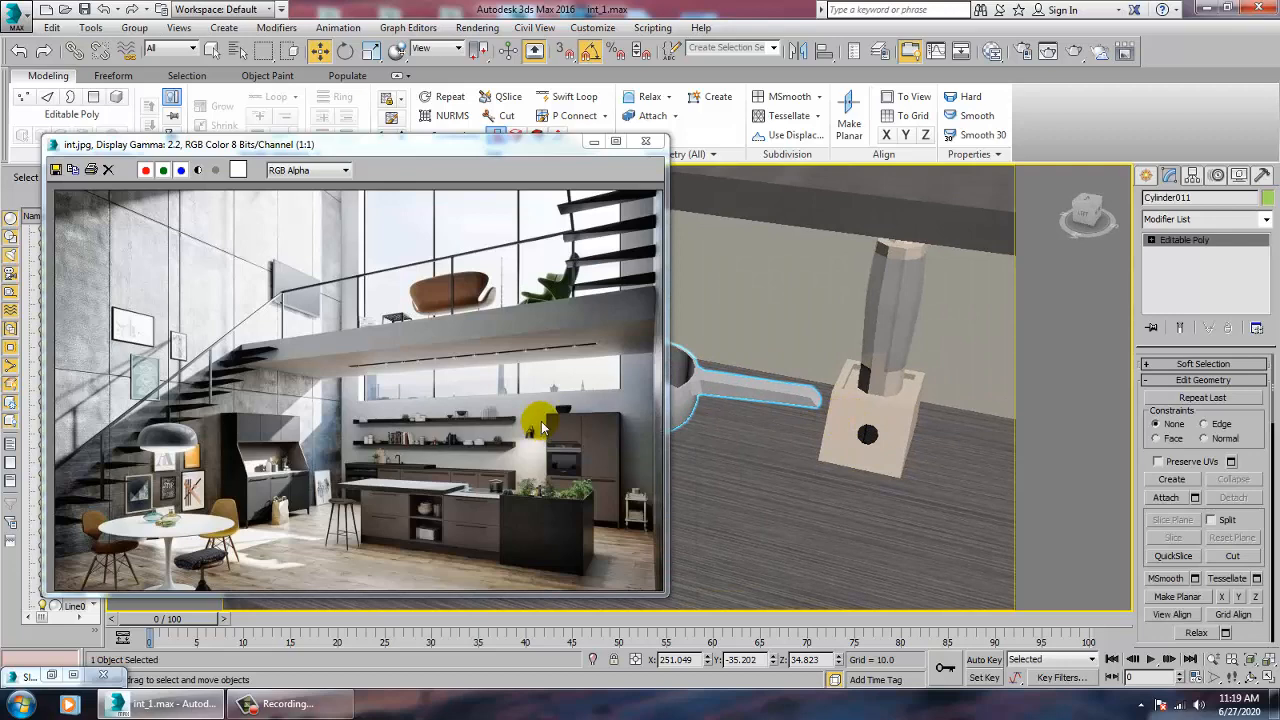
{"action": "key", "text": "m"}
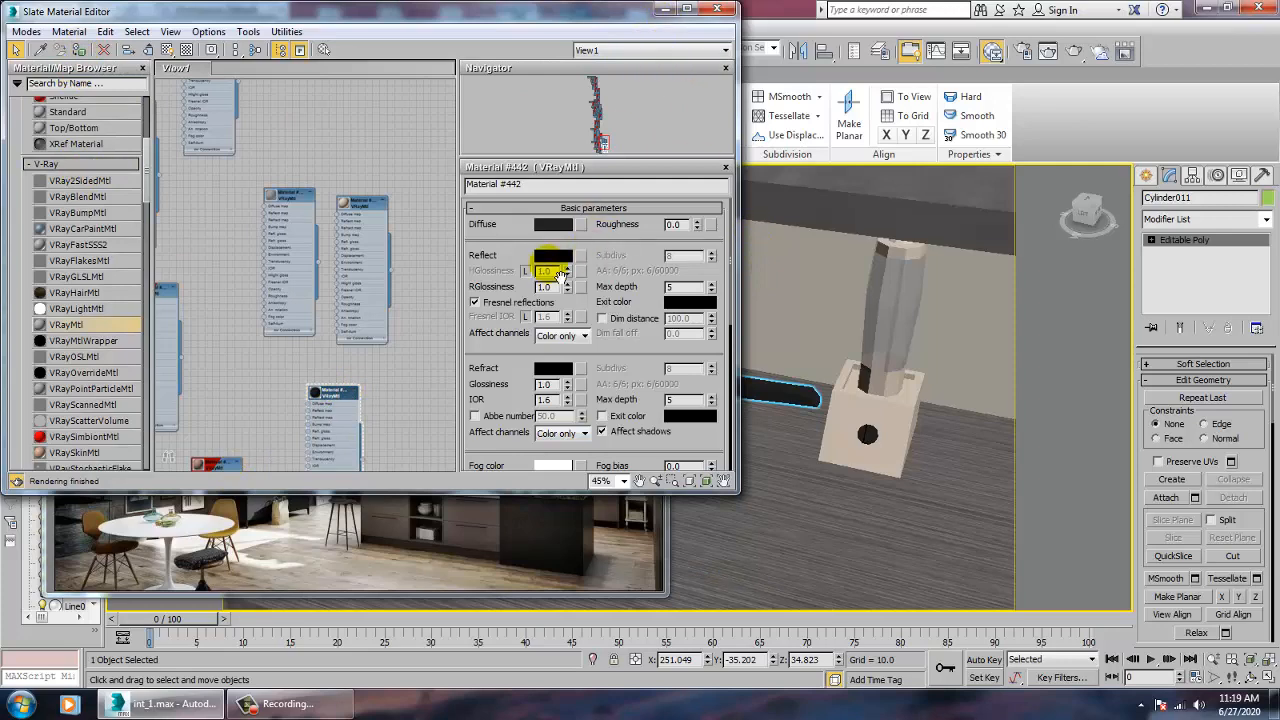
Set the near-black material's reflection color to medium gray and close the material editor
{"action": "left_click", "coordinate": [553, 256]}
{"action": "left_click_drag", "start_coordinate": [460, 102], "coordinate": [470, 128]}
{"action": "left_click", "coordinate": [591, 238]}
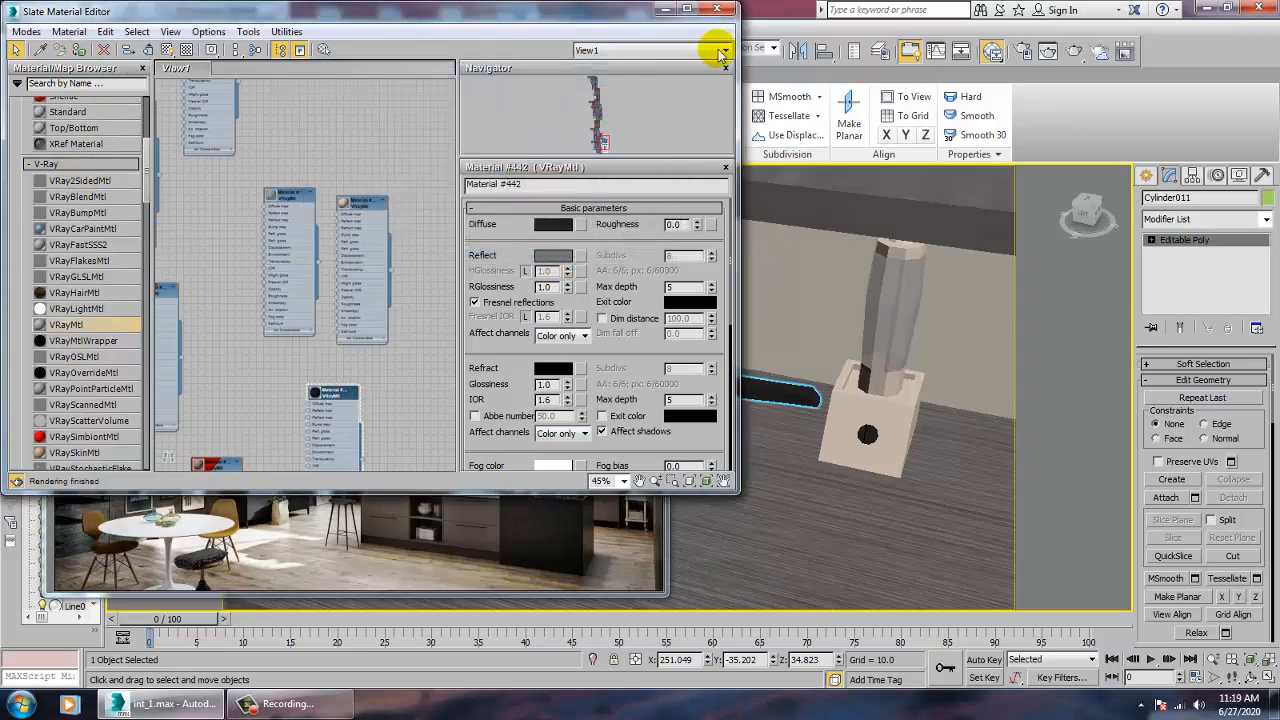
{"action": "left_click", "coordinate": [718, 10]}
Select the tall cabinet beside the counter and add a new VRayMtl, displaying its parameters
{"action": "scroll", "coordinate": [878, 425], "scroll_direction": "down", "scroll_amount": 5}
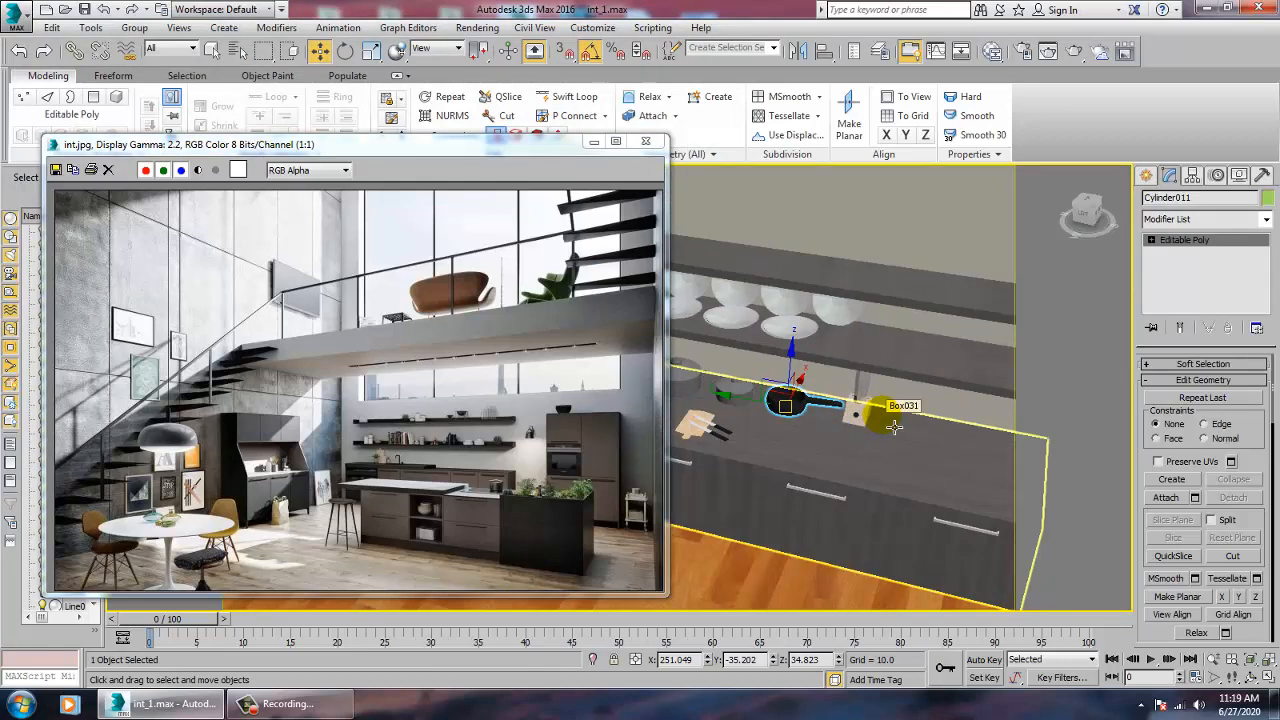
{"action": "scroll", "coordinate": [782, 465], "scroll_direction": "up", "scroll_amount": 6}
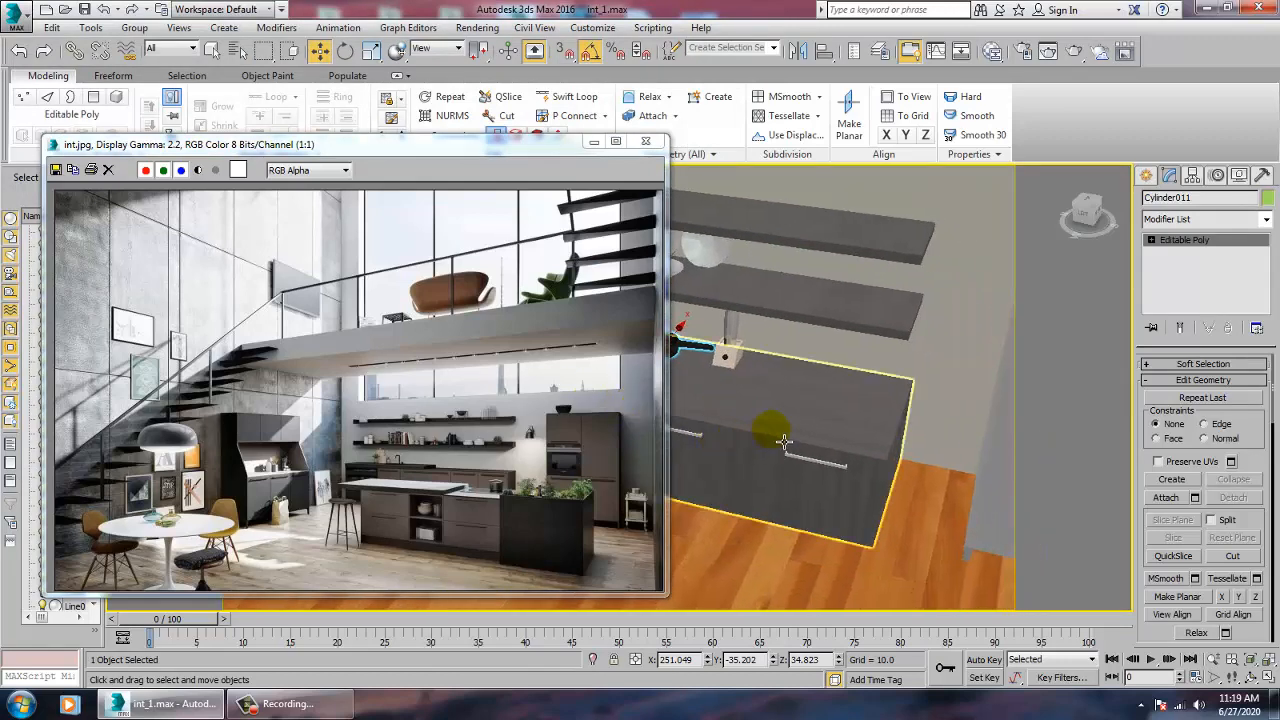
{"action": "scroll", "coordinate": [782, 465], "scroll_direction": "down", "scroll_amount": 5}
{"action": "left_click", "coordinate": [865, 445]}
{"action": "scroll", "coordinate": [868, 440], "scroll_direction": "up", "scroll_amount": 4}
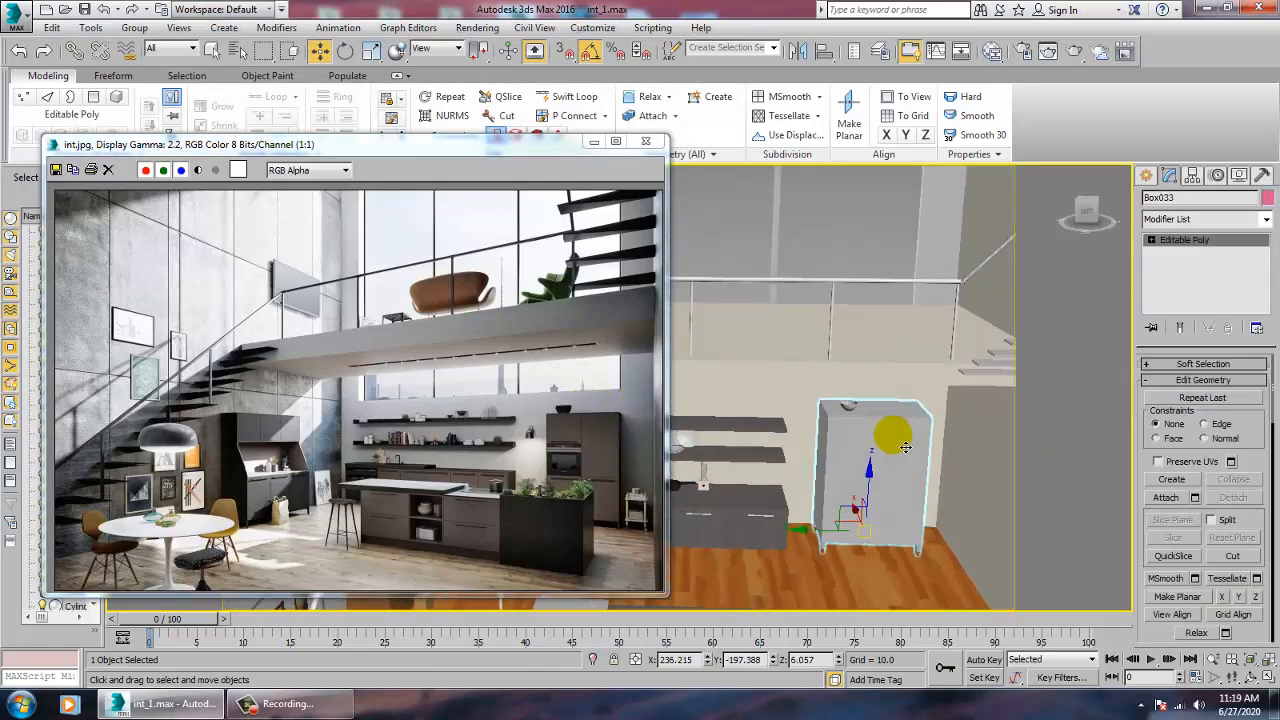
{"action": "scroll", "coordinate": [872, 389], "scroll_direction": "up", "scroll_amount": 3}
{"action": "key", "text": "m"}
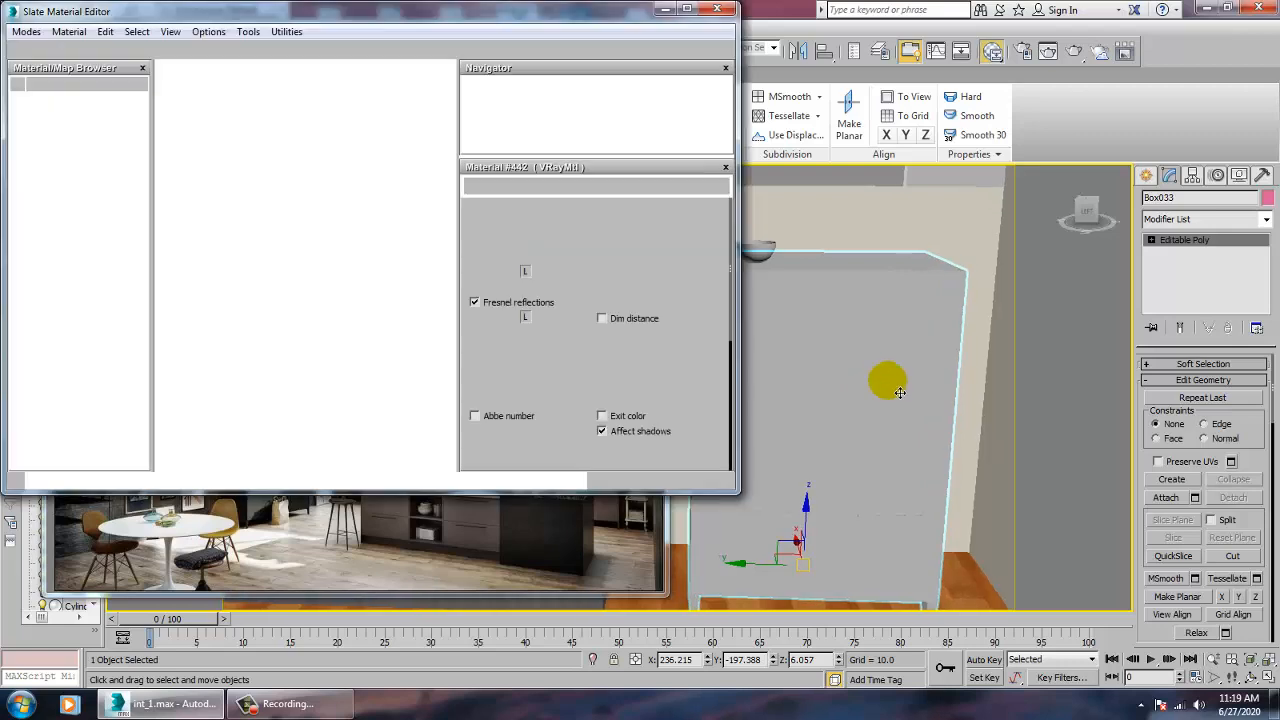
{"action": "middle_click_drag", "start_coordinate": [240, 257], "coordinate": [138, 87]}
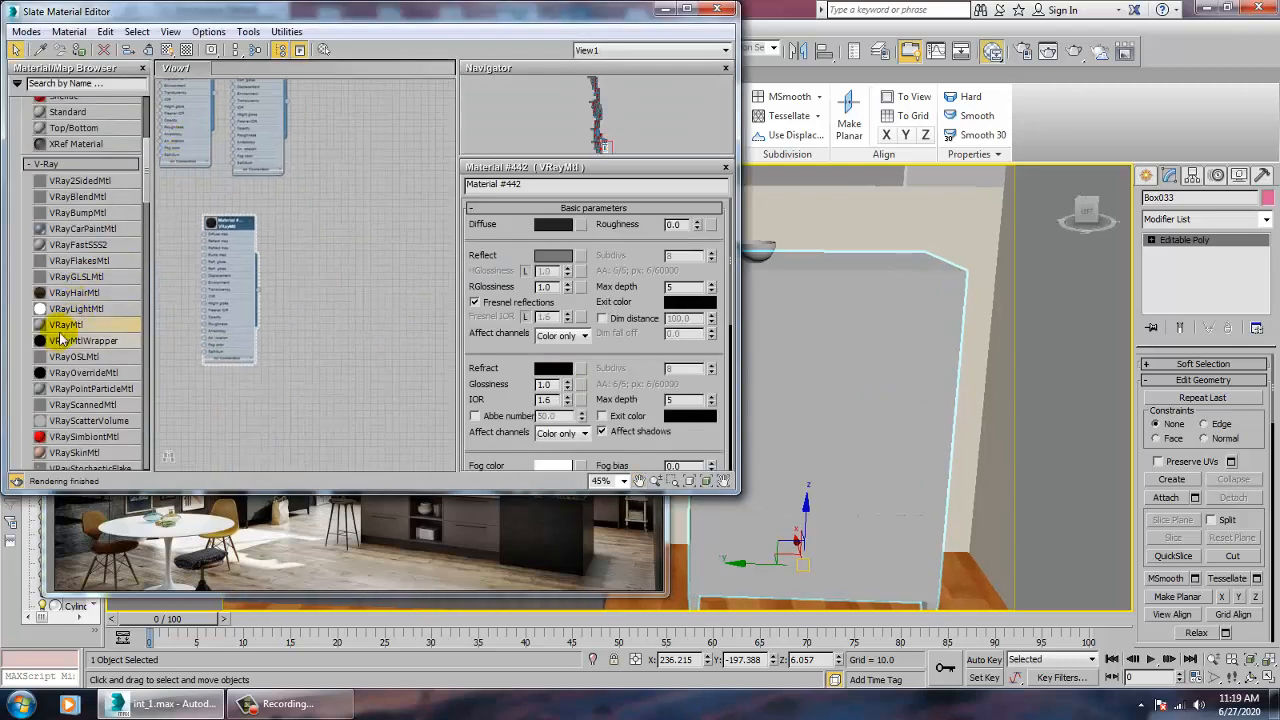
{"action": "left_click_drag", "start_coordinate": [350, 266], "coordinate": [342, 261]}
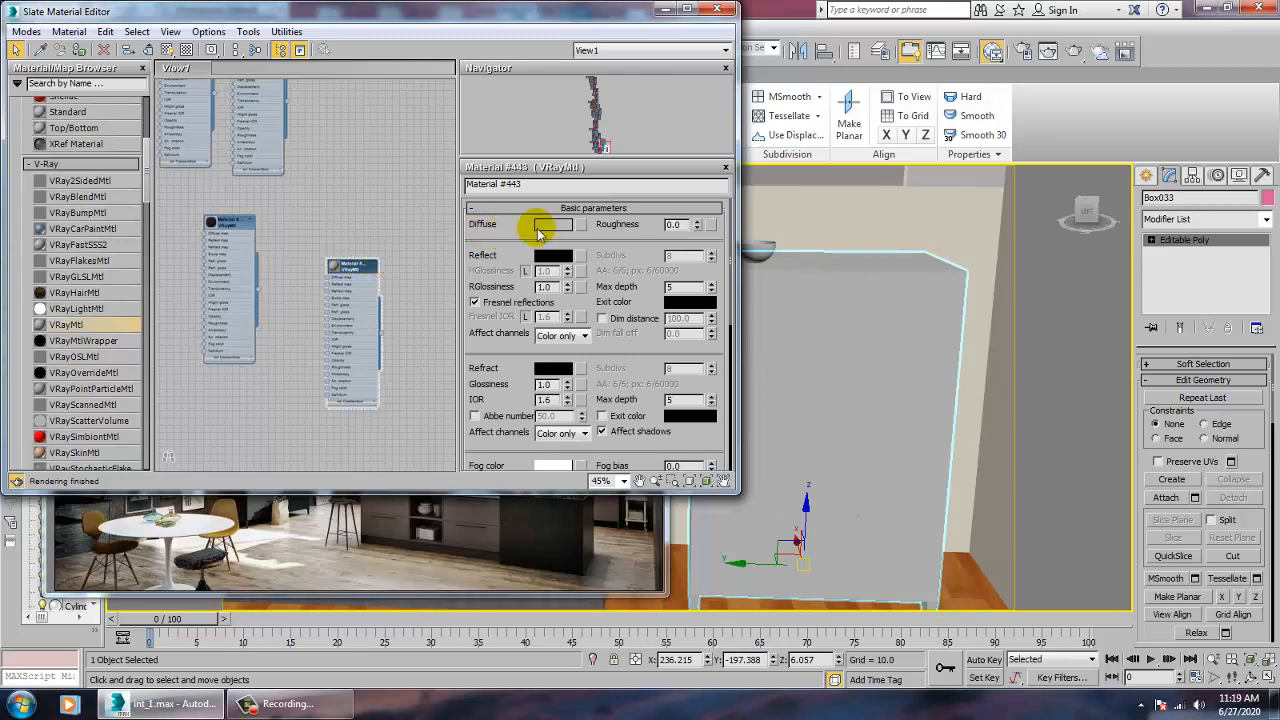
Start a Bitmap map for the new material's diffuse and browse to the "interior texture" folder on the Desktop
{"action": "left_click", "coordinate": [582, 225]}
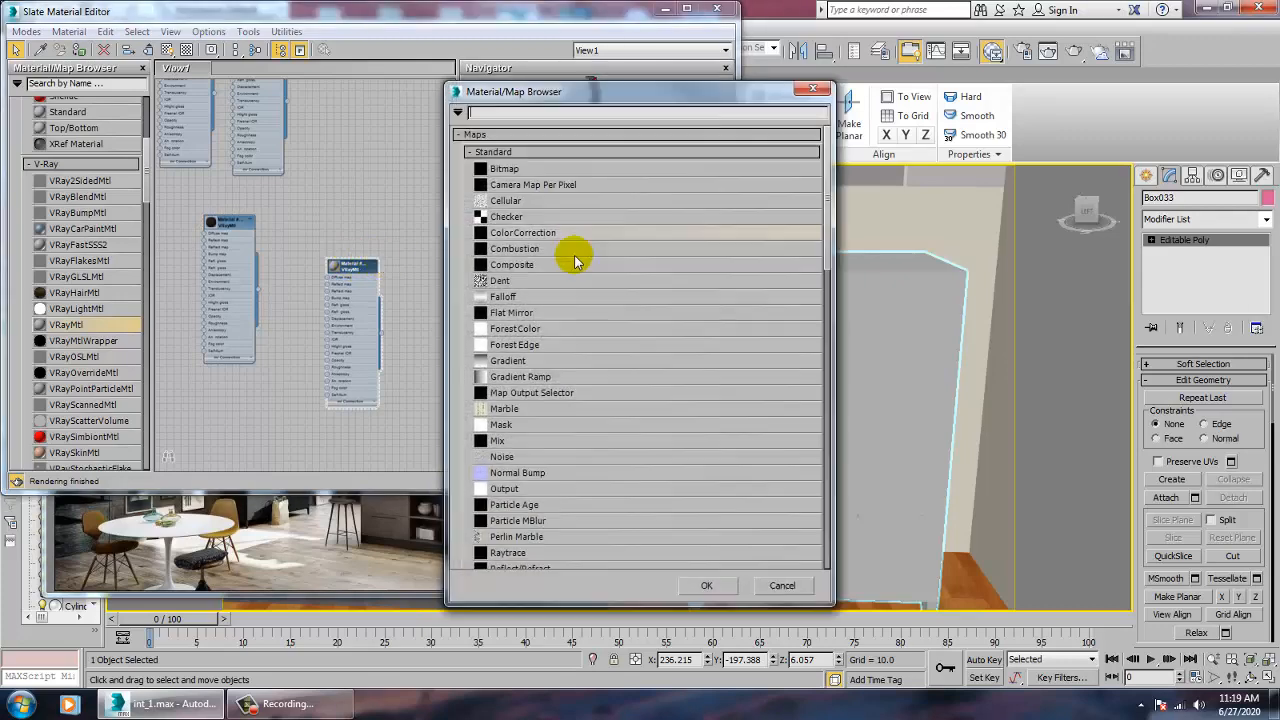
{"action": "double_click", "coordinate": [510, 178]}
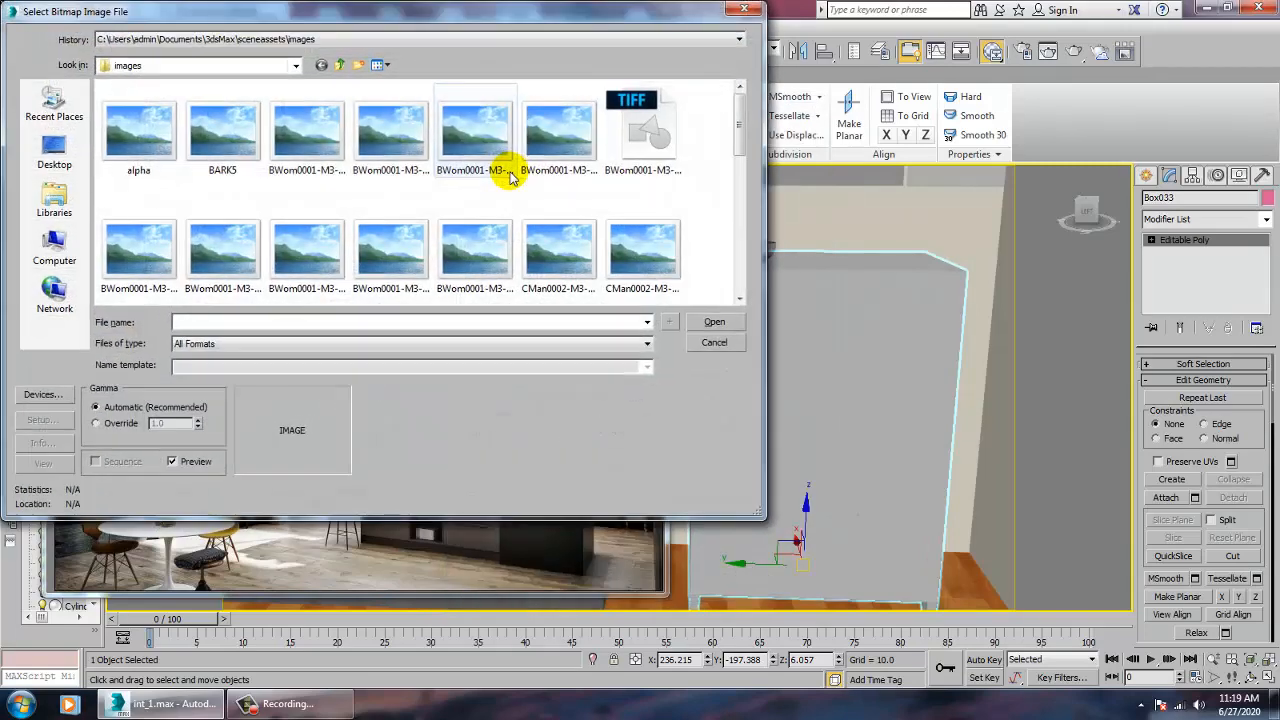
{"action": "left_click", "coordinate": [135, 142]}
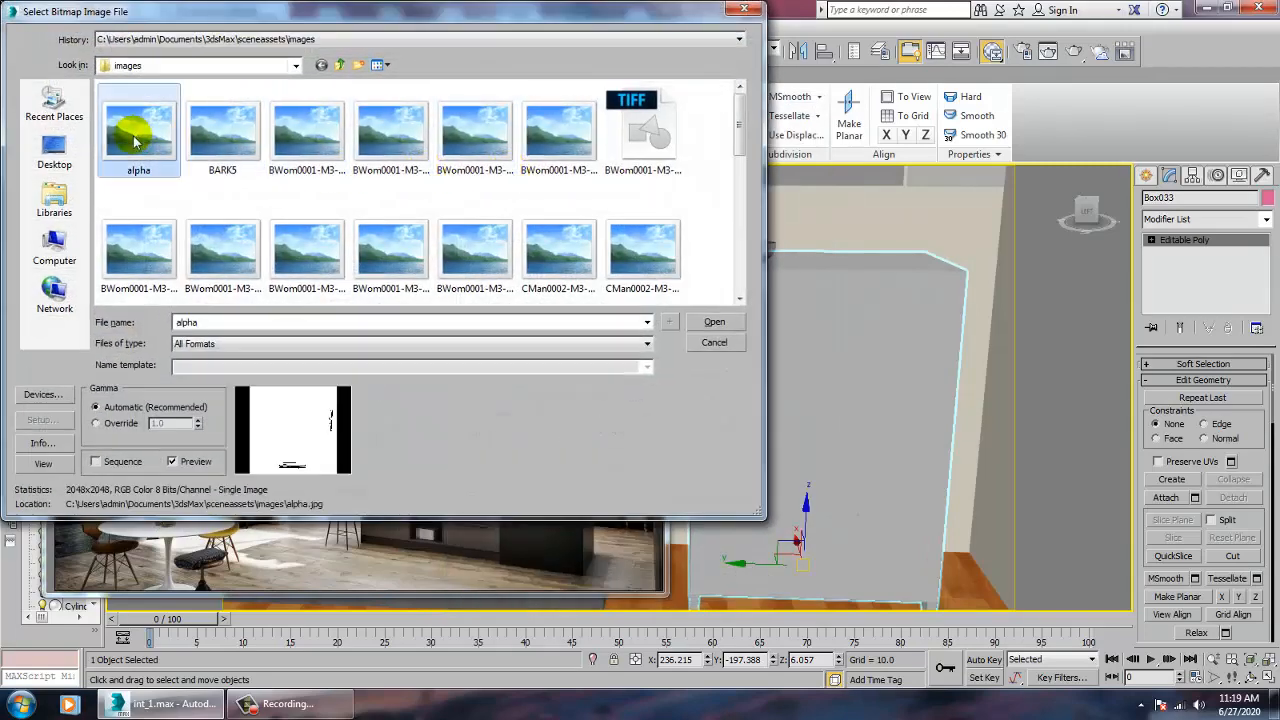
{"action": "left_click", "coordinate": [58, 166]}
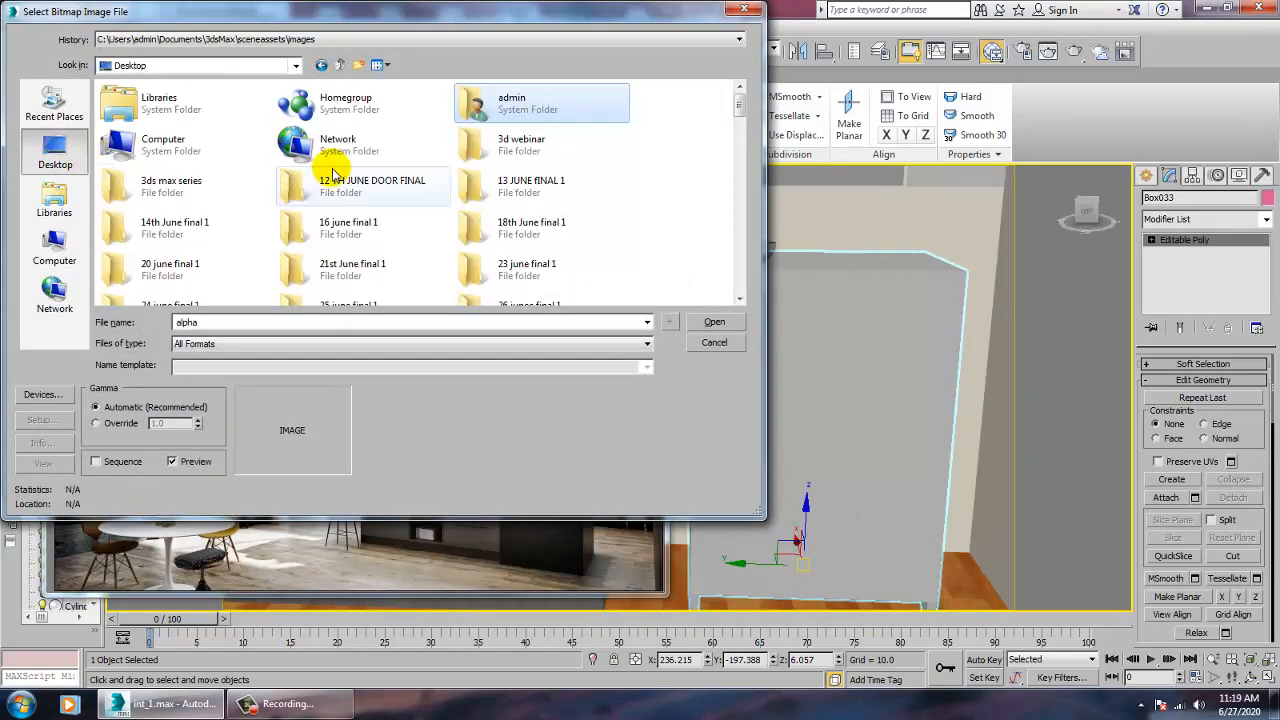
{"action": "scroll", "coordinate": [399, 199], "scroll_direction": "down", "scroll_amount": 5}
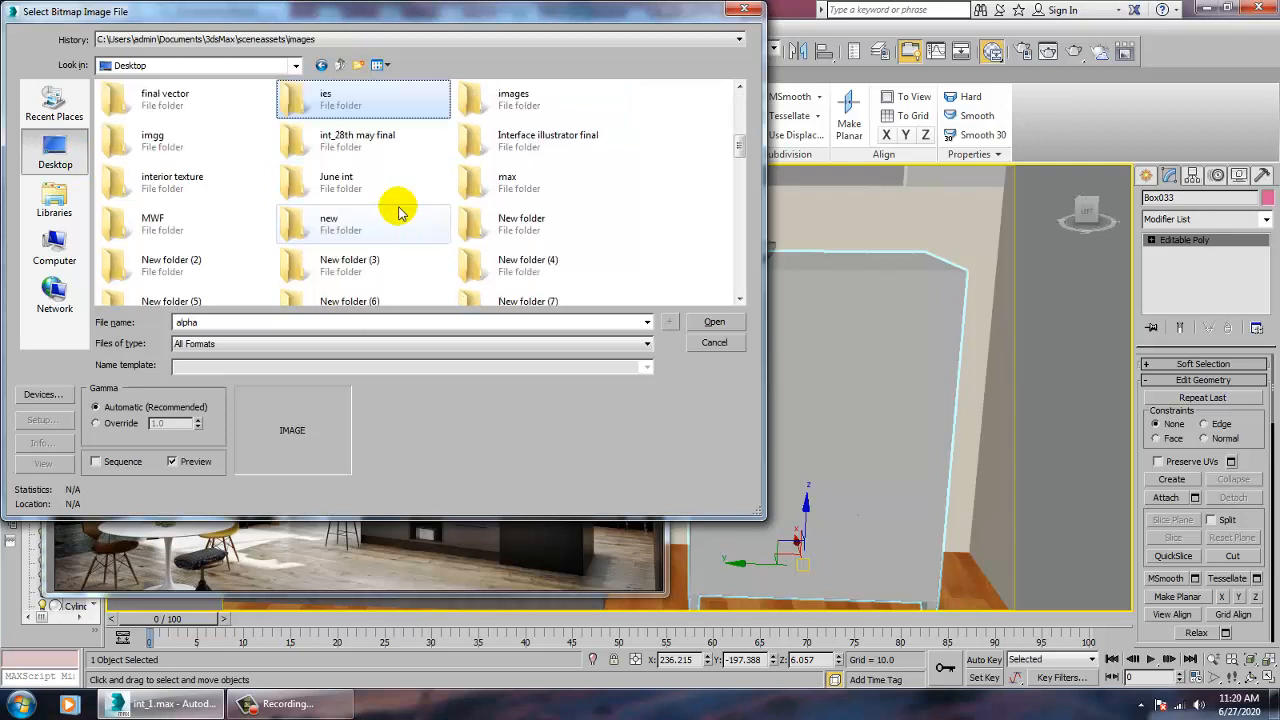
{"action": "key", "text": "i"}
{"action": "key", "text": "i"}
{"action": "key", "text": "i"}
{"action": "key", "text": "i"}
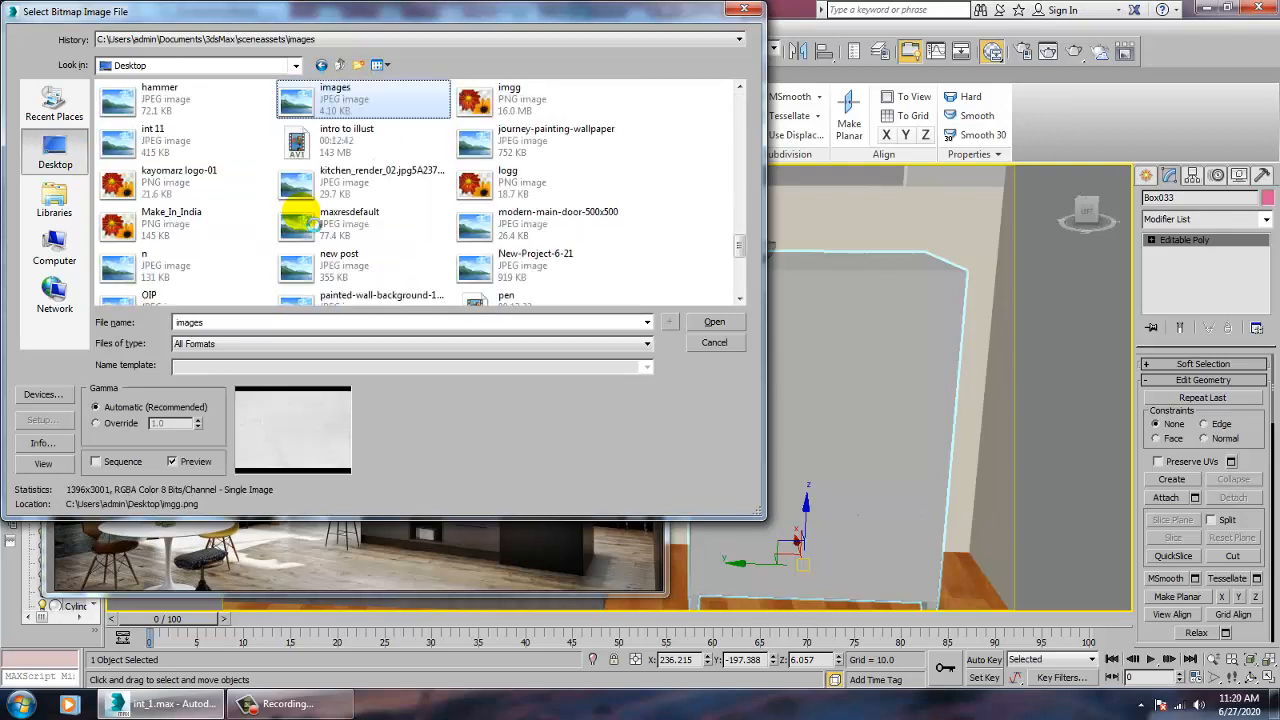
{"action": "key", "text": "i"}
{"action": "key", "text": "i"}
{"action": "key", "text": "i"}
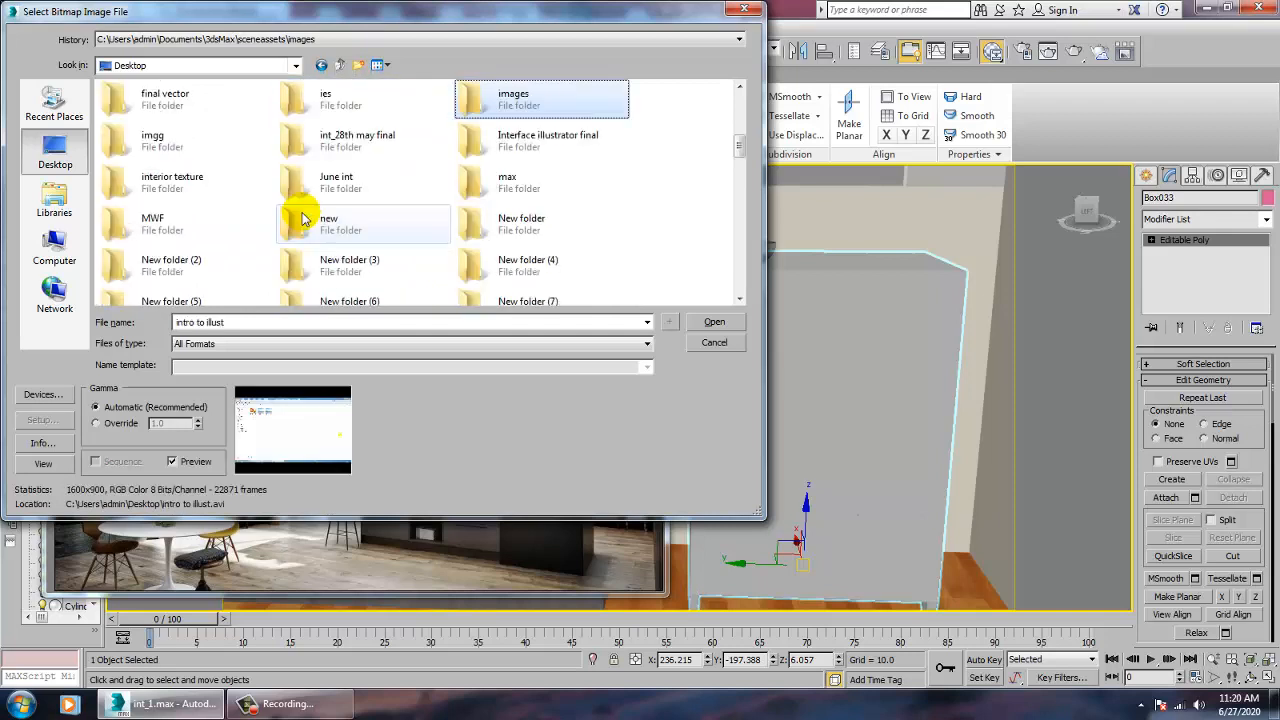
{"action": "double_click", "coordinate": [180, 197]}
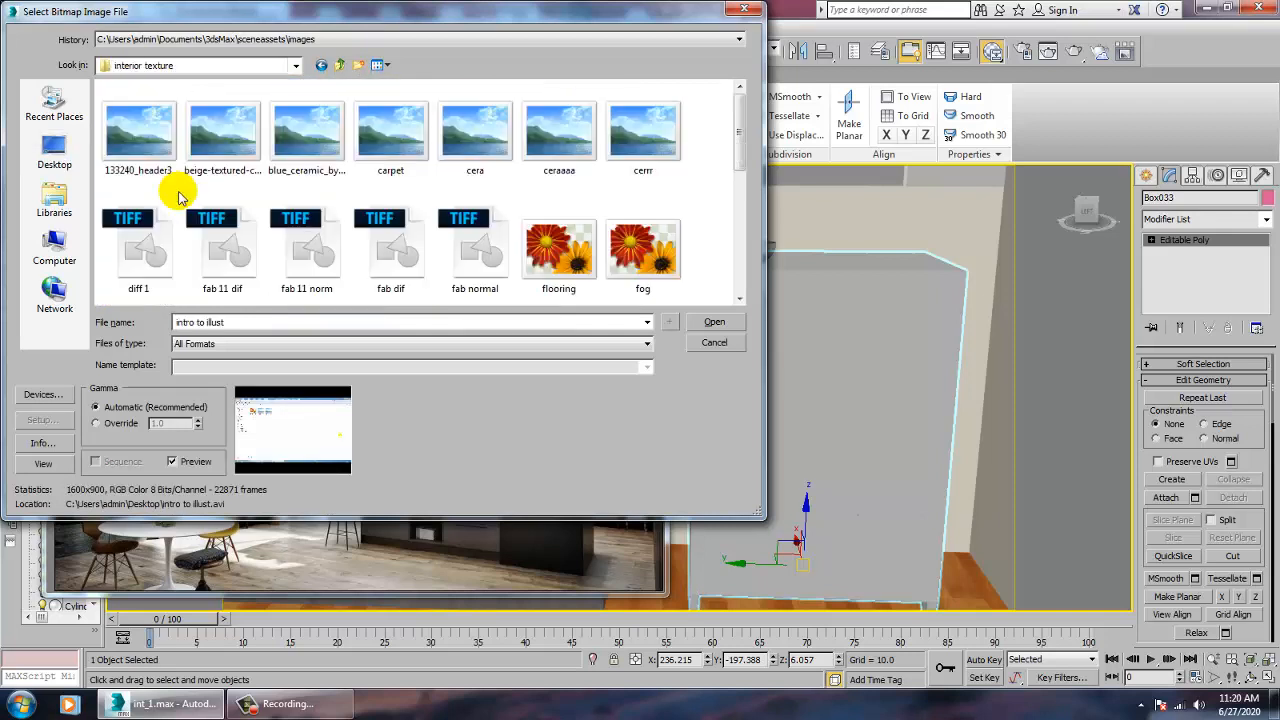
Preview the texture images in the folder and load the light wood image "woodddd" as the diffuse bitmap
{"action": "left_click", "coordinate": [143, 140]}
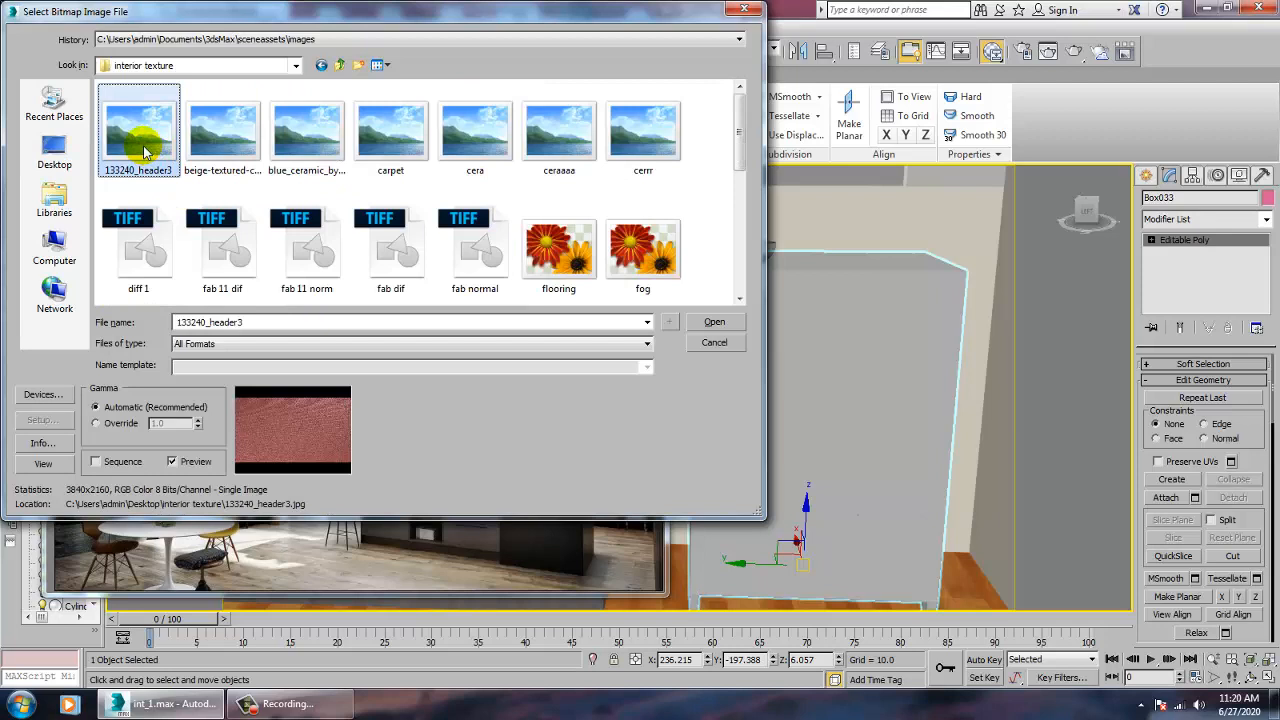
{"action": "key", "text": "Right"}
{"action": "key", "text": "Right"}
{"action": "key", "text": "Right"}
{"action": "key", "text": "Right"}
{"action": "key", "text": "Right"}
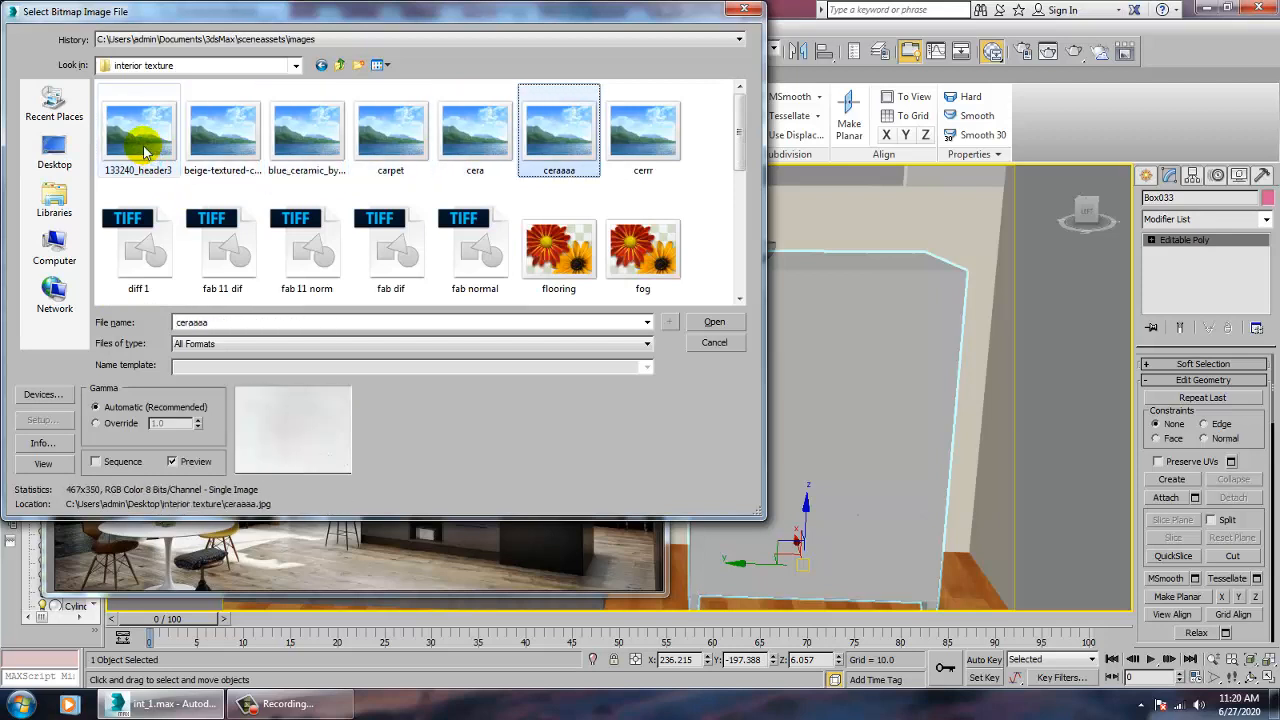
{"action": "key", "text": "Down"}
{"action": "key", "text": "Down"}
{"action": "key", "text": "Down"}
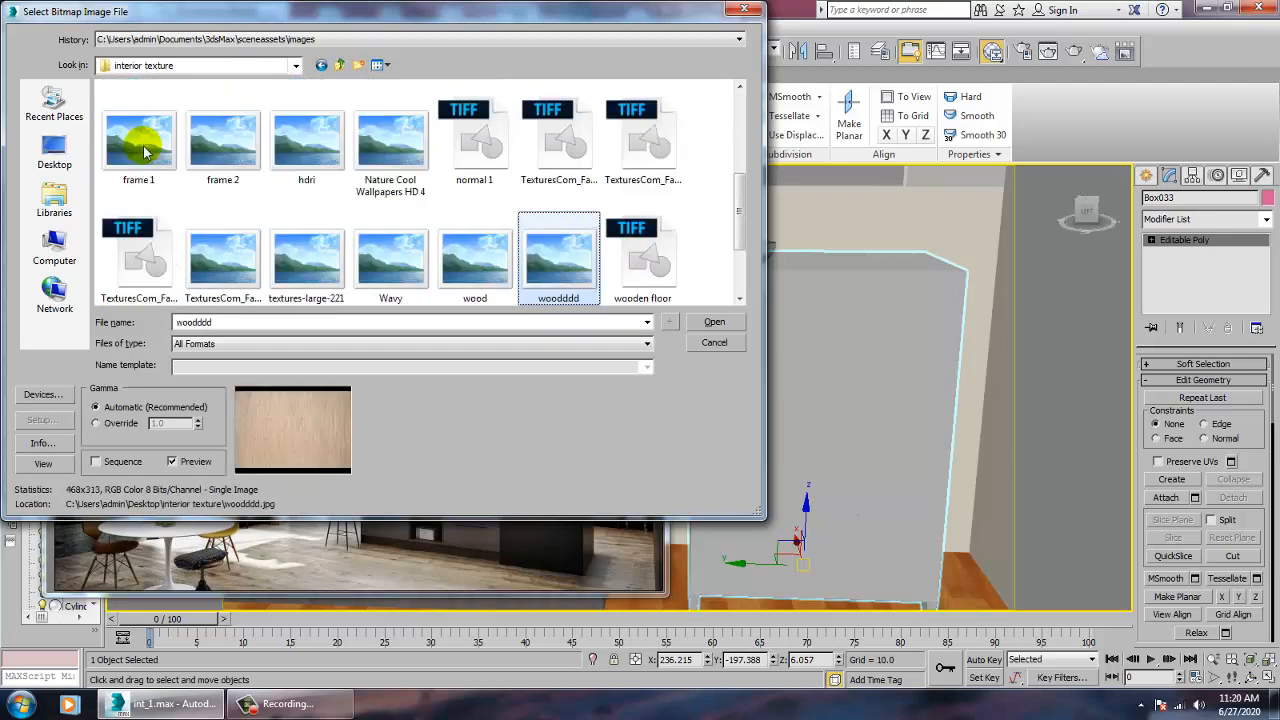
{"action": "key", "text": "Right"}
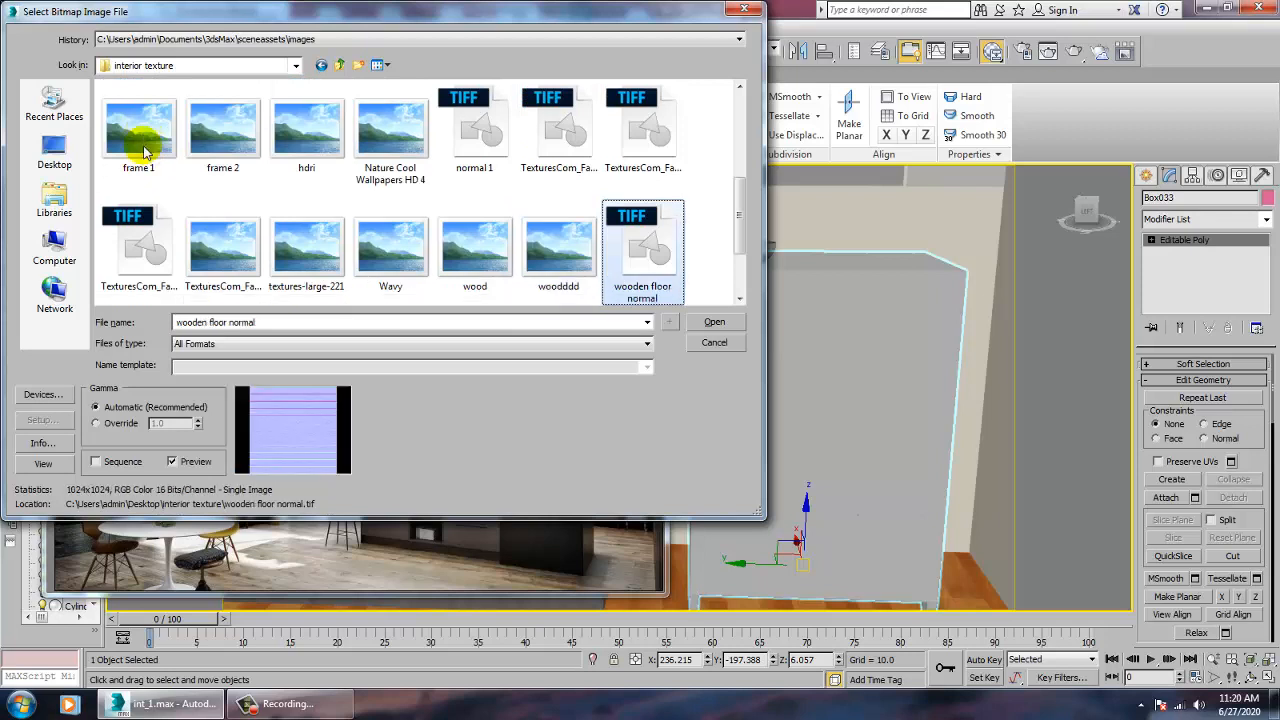
{"action": "key", "text": "Left"}
{"action": "key", "text": "Left"}
{"action": "key", "text": "Left"}
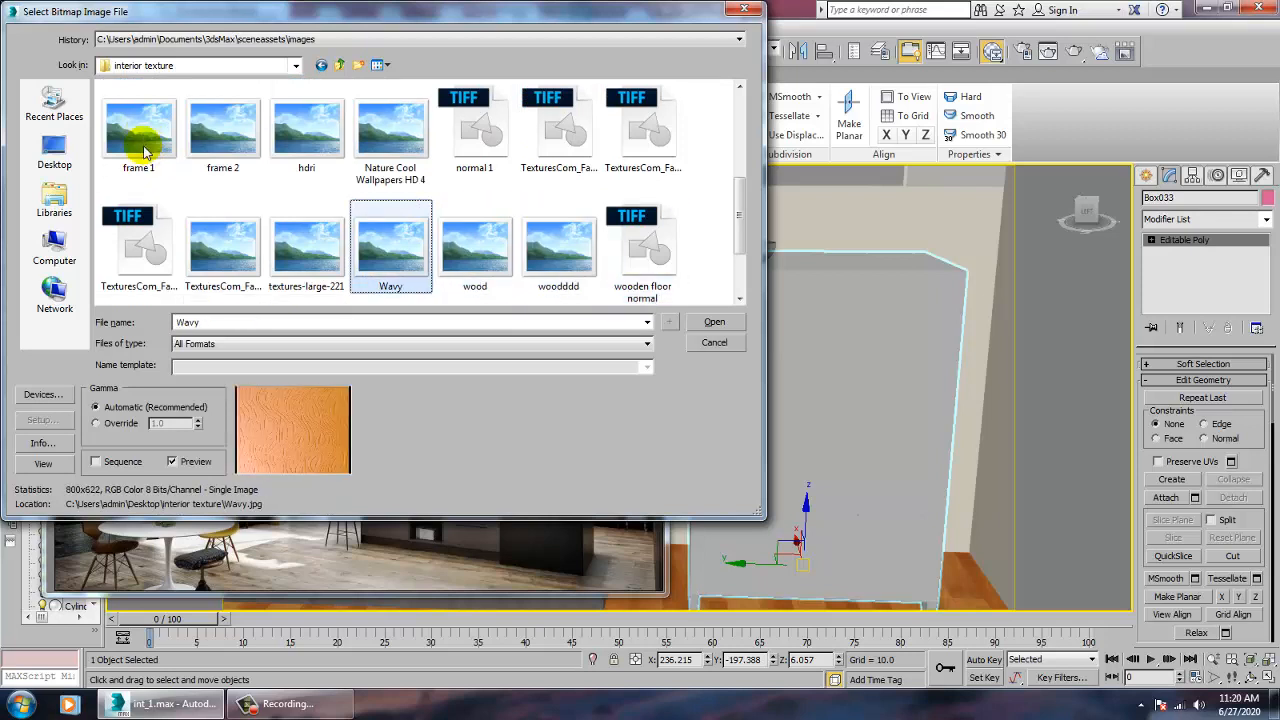
{"action": "key", "text": "Right"}
{"action": "key", "text": "Left"}
{"action": "key", "text": "Left"}
{"action": "key", "text": "Left"}
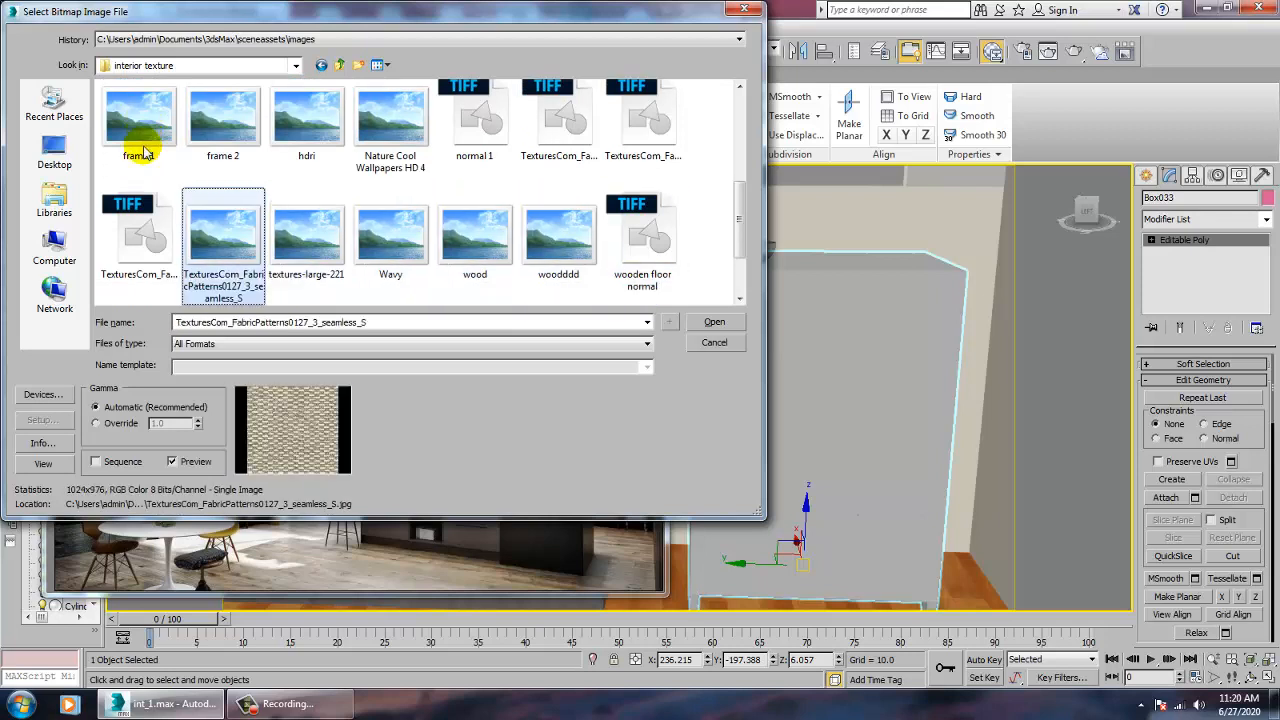
{"action": "key", "text": "Right"}
{"action": "key", "text": "Right"}
{"action": "key", "text": "Right"}
{"action": "key", "text": "Right"}
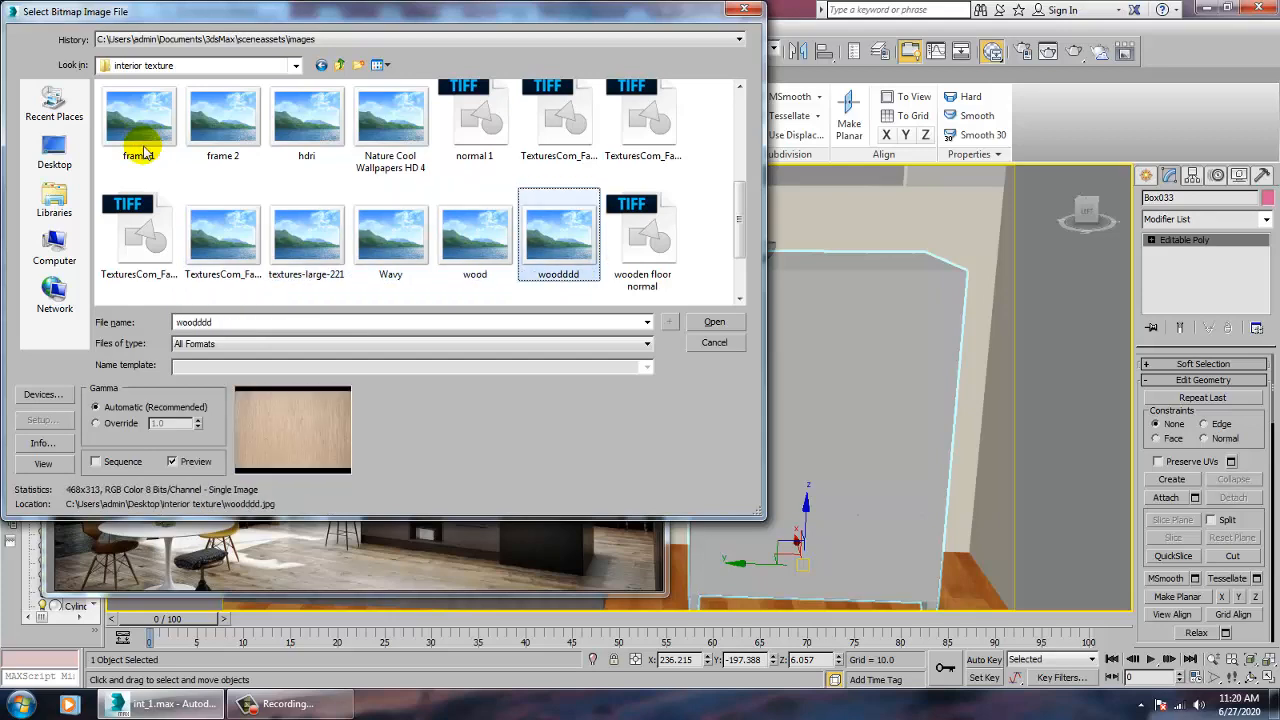
{"action": "key", "text": "Return"}
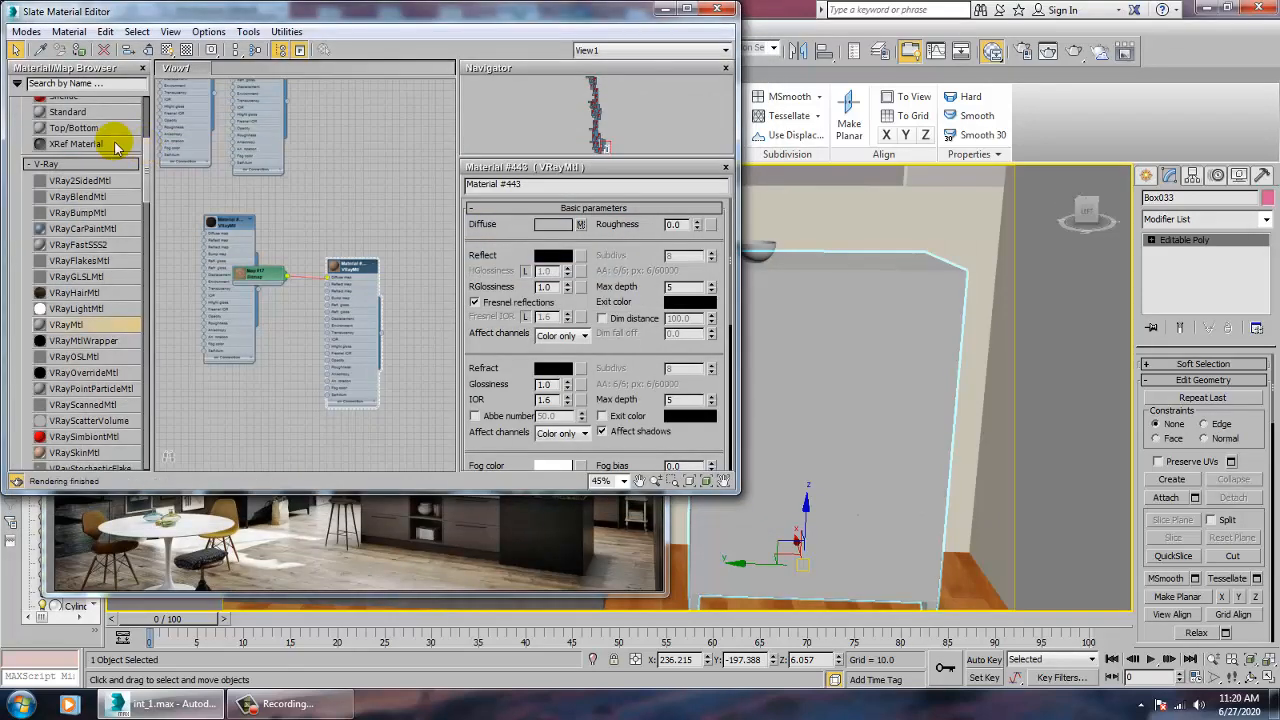
Assign the wood VRayMtl to the tall cabinet and show its shaded material in the viewport
{"action": "left_click", "coordinate": [79, 50]}
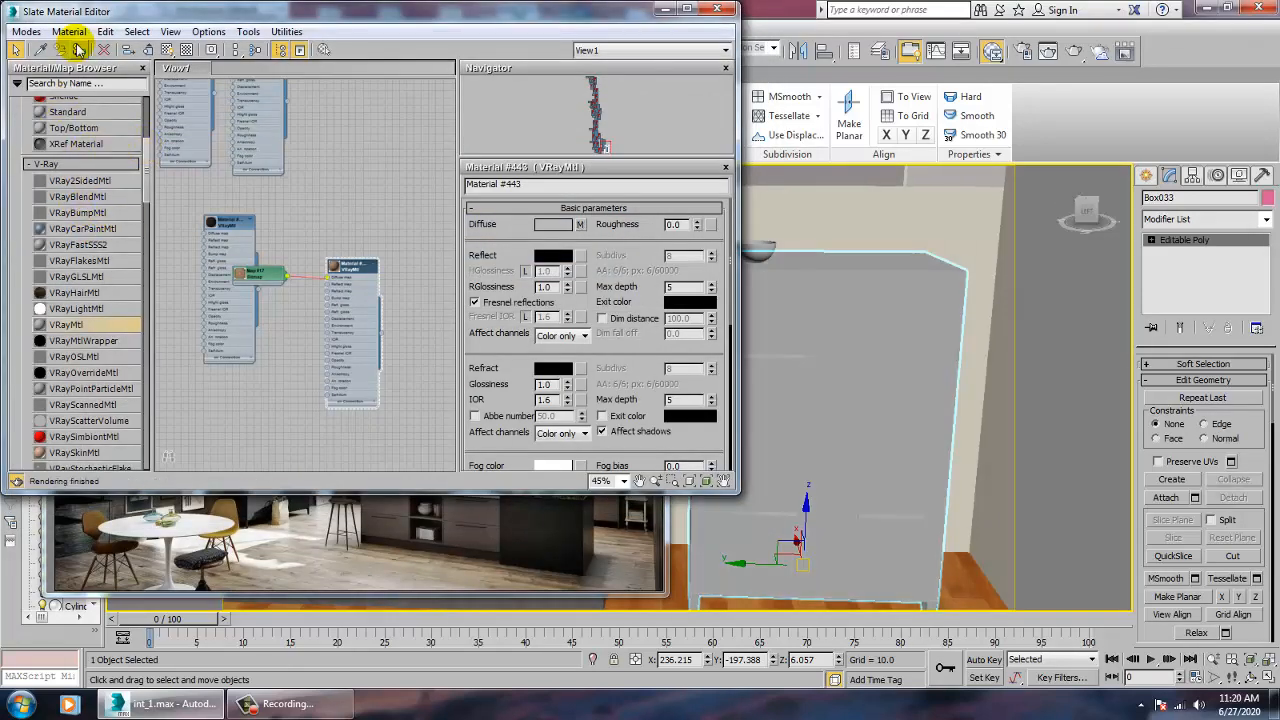
{"action": "left_click", "coordinate": [187, 50]}
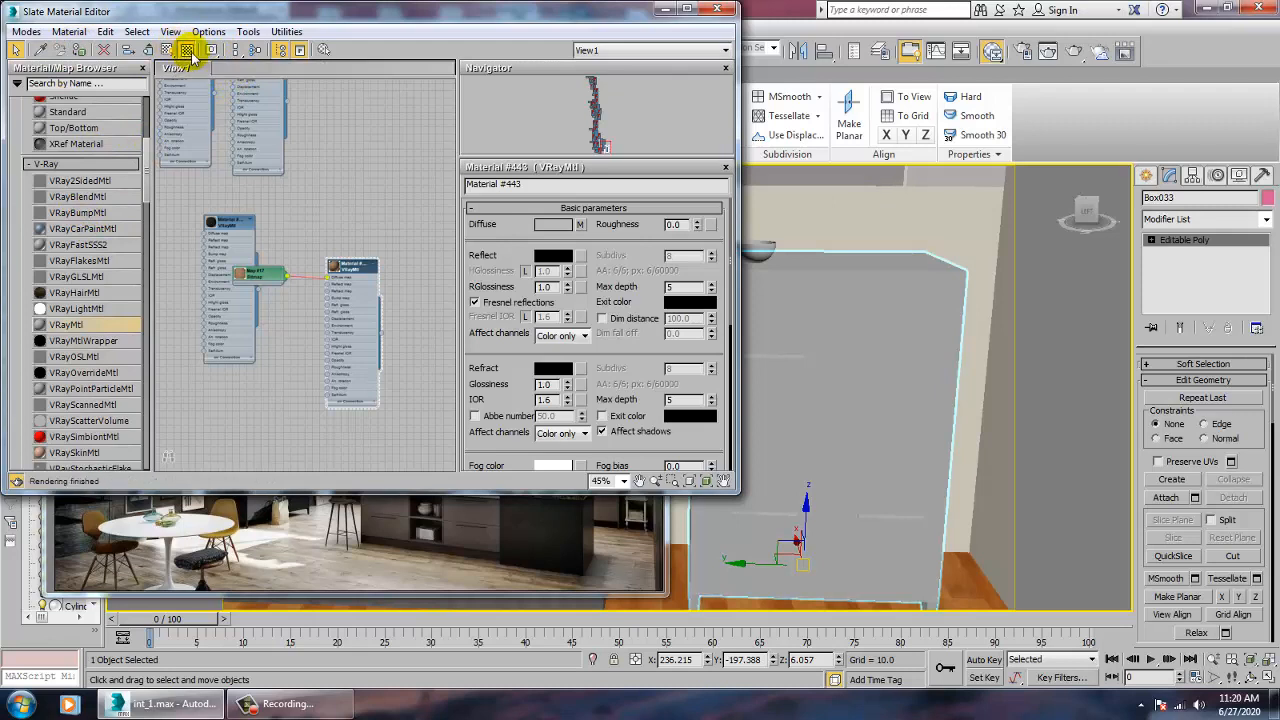
Turn on the viewport display of the wood texture for the tall cabinet's material
{"action": "left_click", "coordinate": [777, 298]}
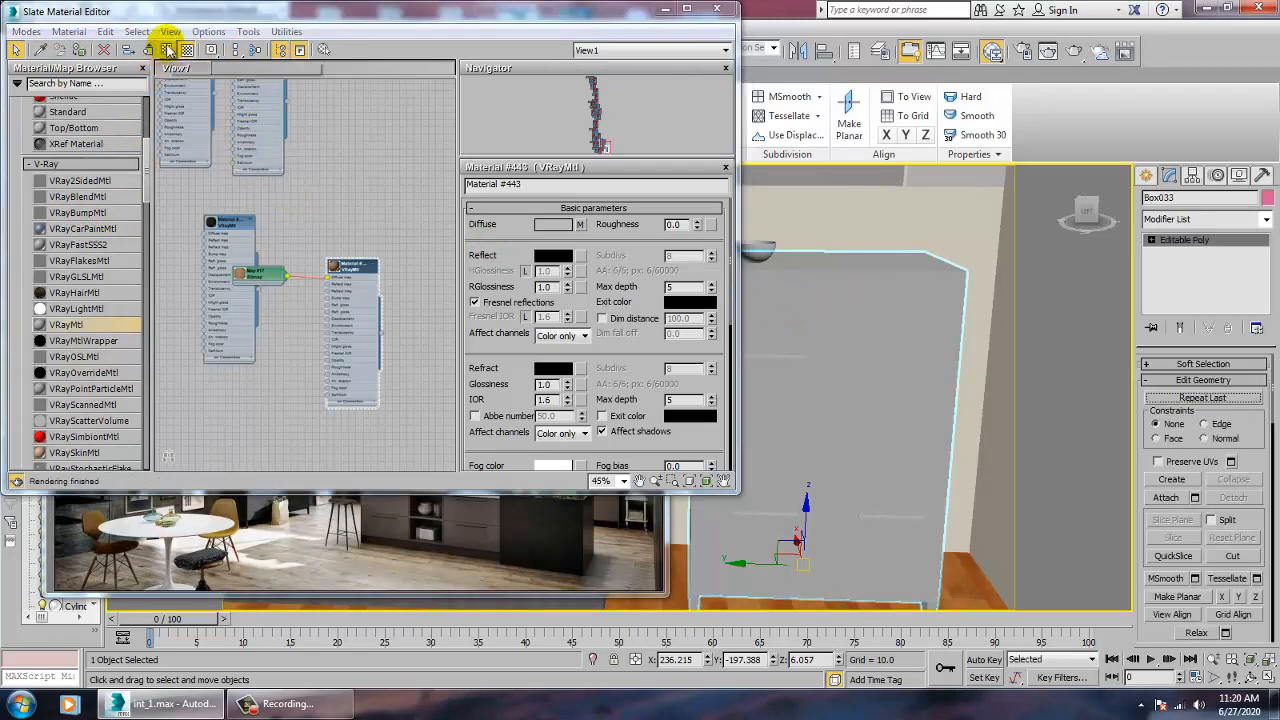
{"action": "left_click", "coordinate": [168, 50]}
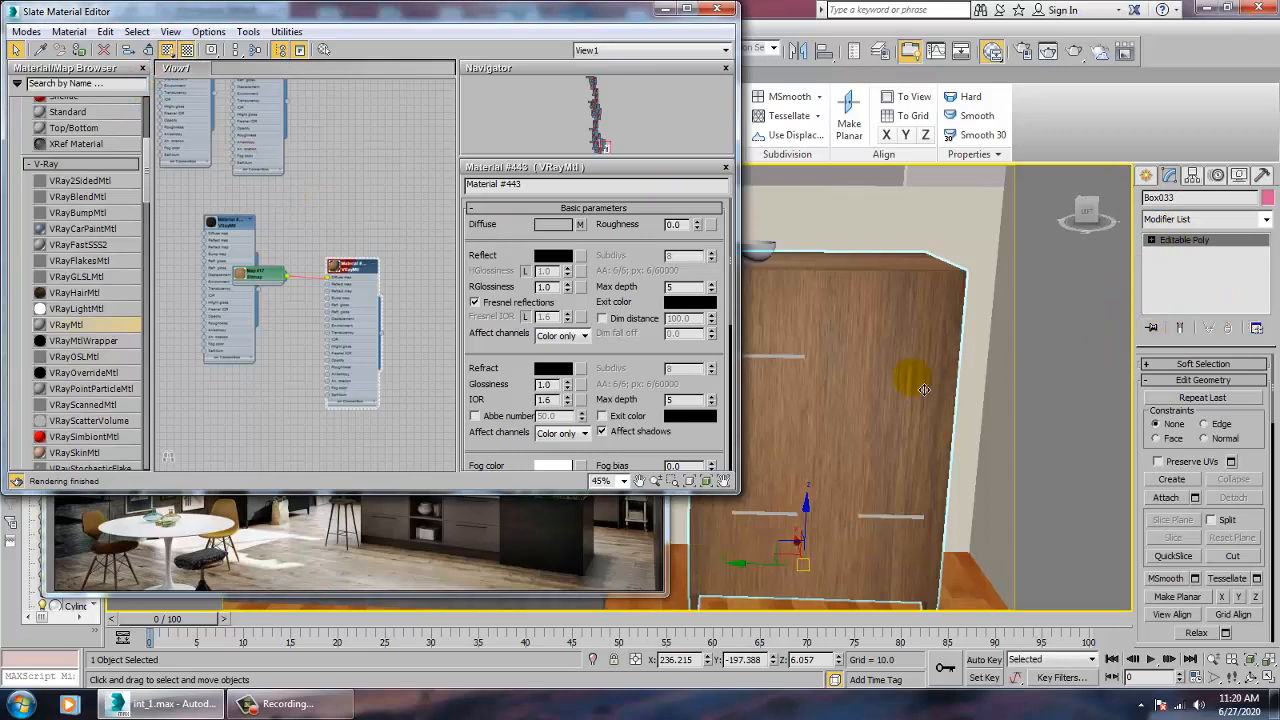
Make one copy of the tall cabinet's lower handle, placed vertically above it on the upper part of the front
{"action": "left_click", "coordinate": [895, 524]}
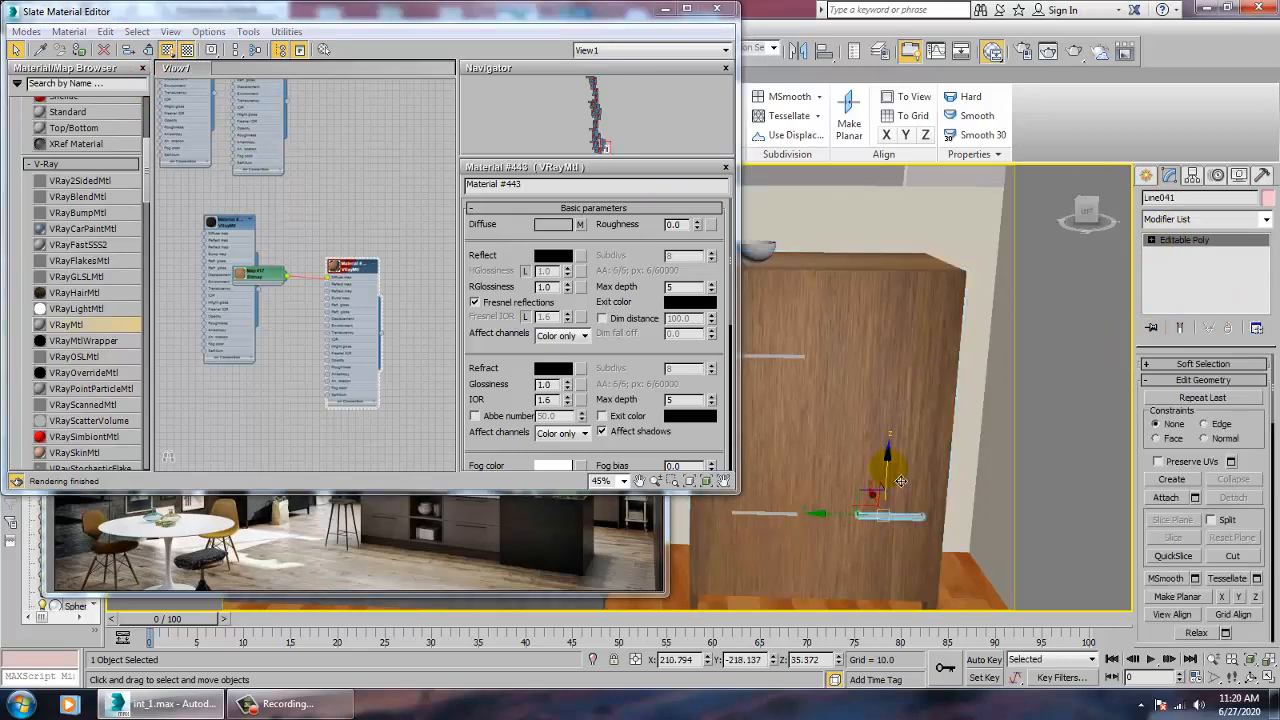
{"action": "left_click_drag", "start_coordinate": [893, 466], "coordinate": [902, 328], "text": "shift"}
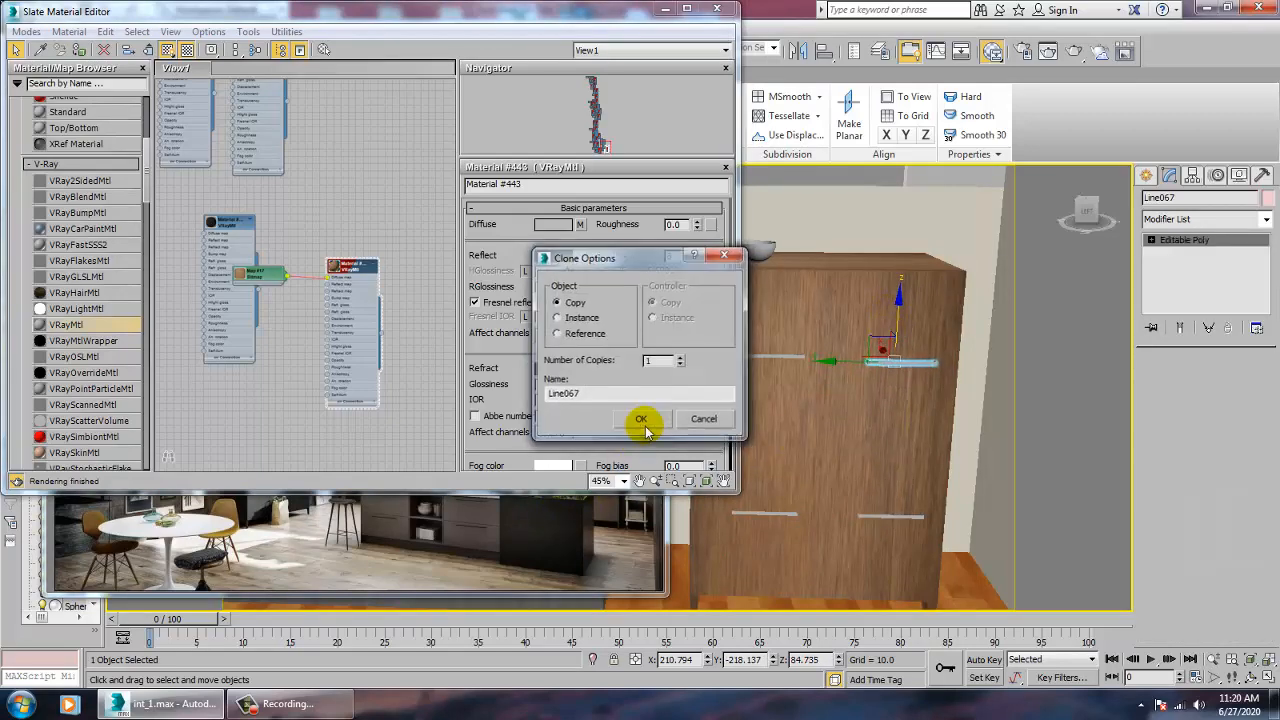
{"action": "left_click", "coordinate": [624, 421]}
Test-render a close-up of the cabinet's wood front and handle, and close the V-Ray frame buffer
{"action": "key", "text": "alt+q"}
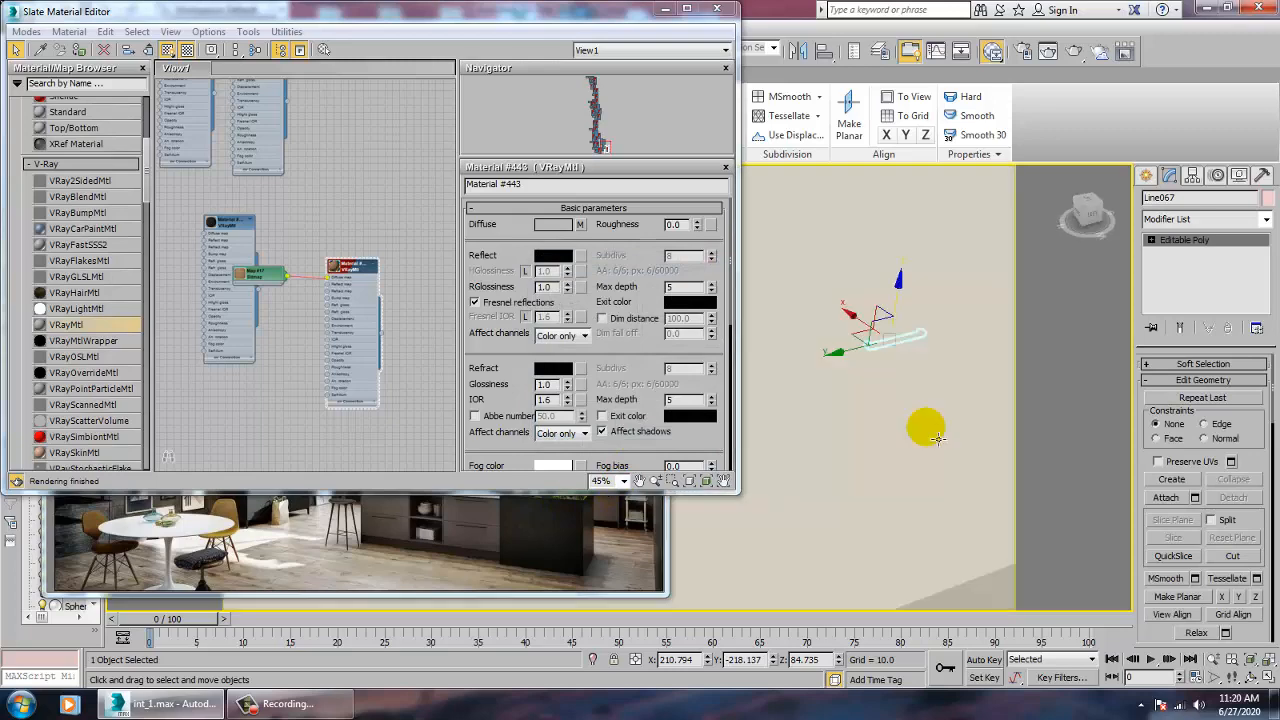
{"action": "middle_click_drag", "start_coordinate": [920, 428], "coordinate": [930, 460], "text": "alt"}
{"action": "scroll", "coordinate": [931, 456], "scroll_direction": "down", "scroll_amount": 5}
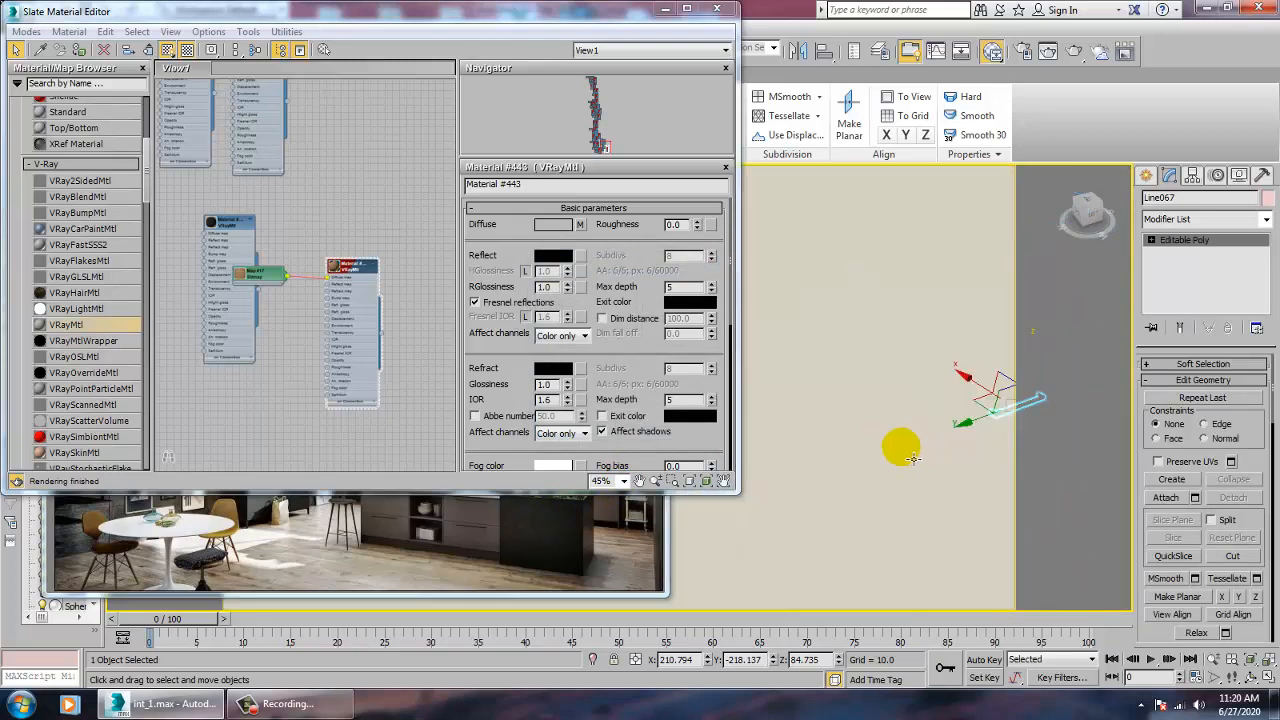
{"action": "scroll", "coordinate": [912, 458], "scroll_direction": "up", "scroll_amount": 5}
{"action": "middle_click_drag", "start_coordinate": [857, 423], "coordinate": [740, 375], "text": "alt"}
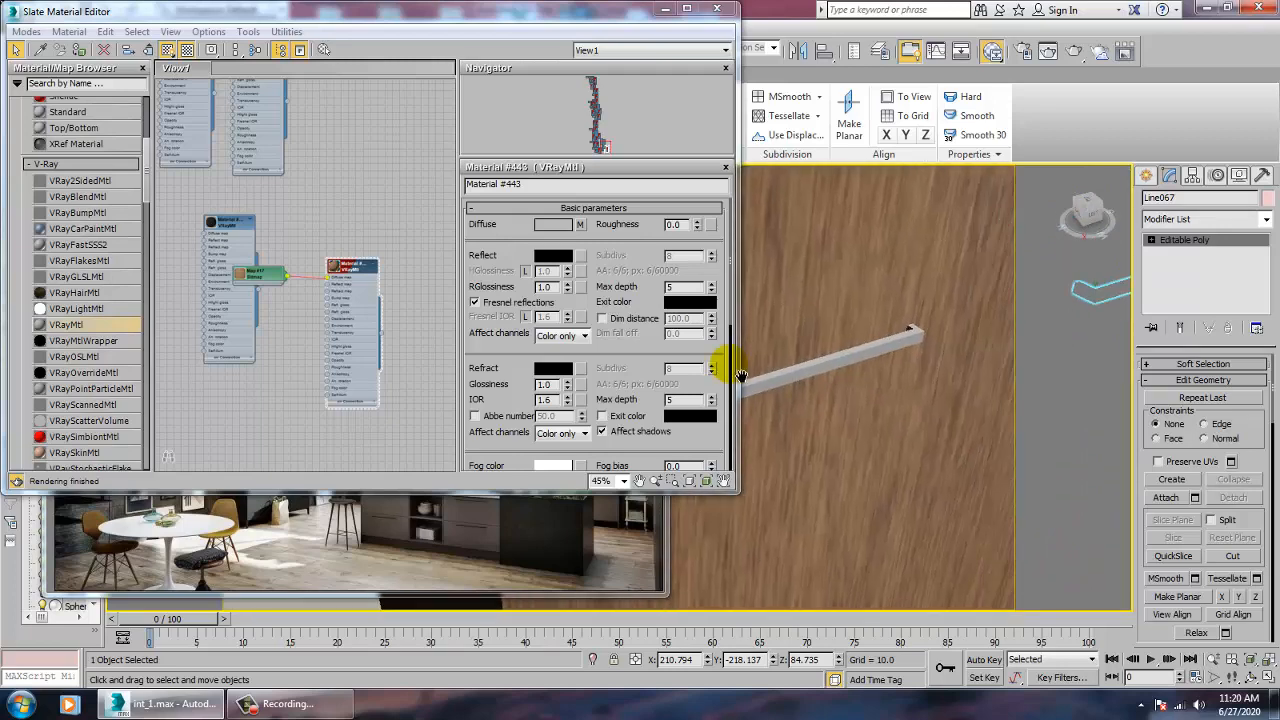
{"action": "left_click_drag", "start_coordinate": [575, 22], "coordinate": [372, 267]}
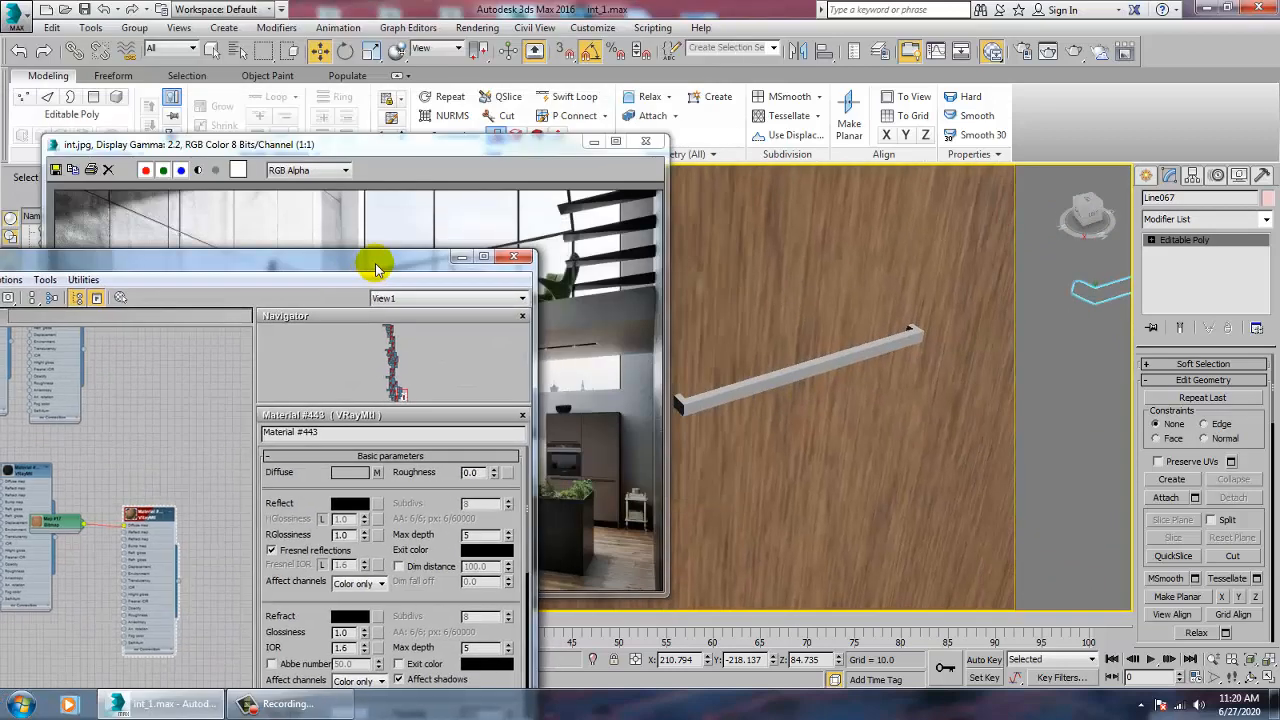
{"action": "left_click", "coordinate": [477, 27]}
{"action": "left_click", "coordinate": [497, 51]}
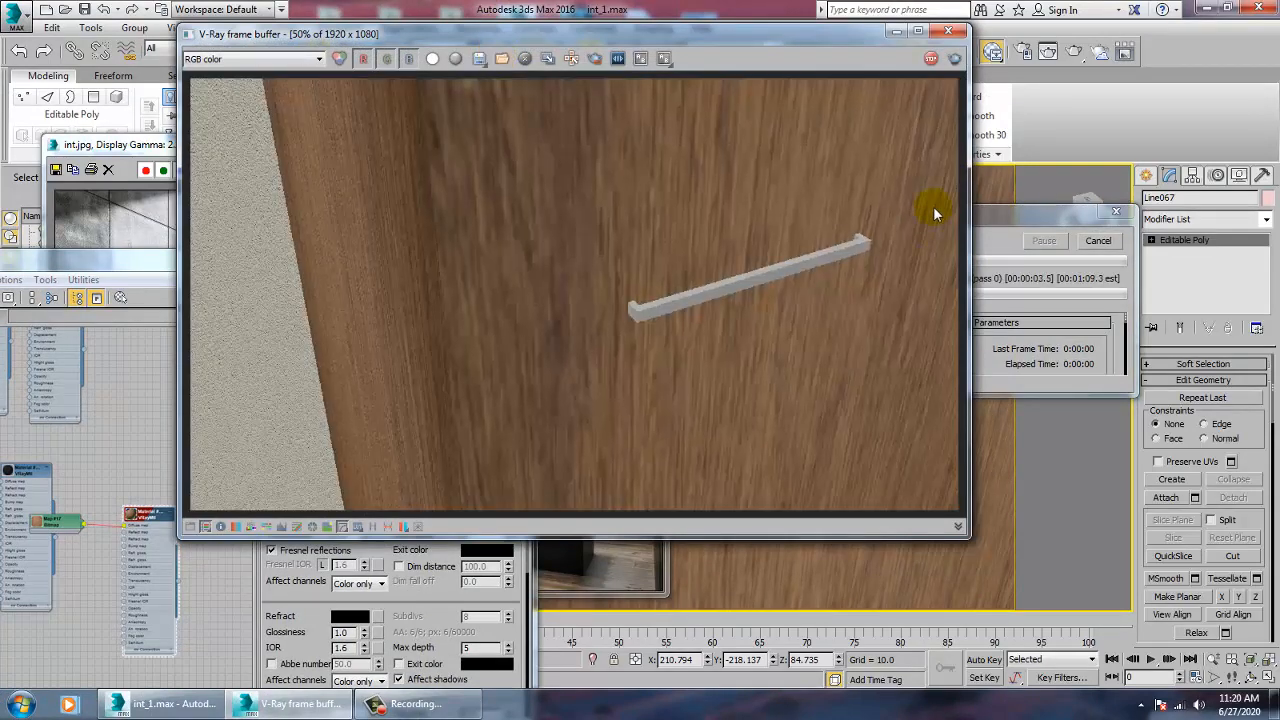
{"action": "left_click", "coordinate": [948, 30]}
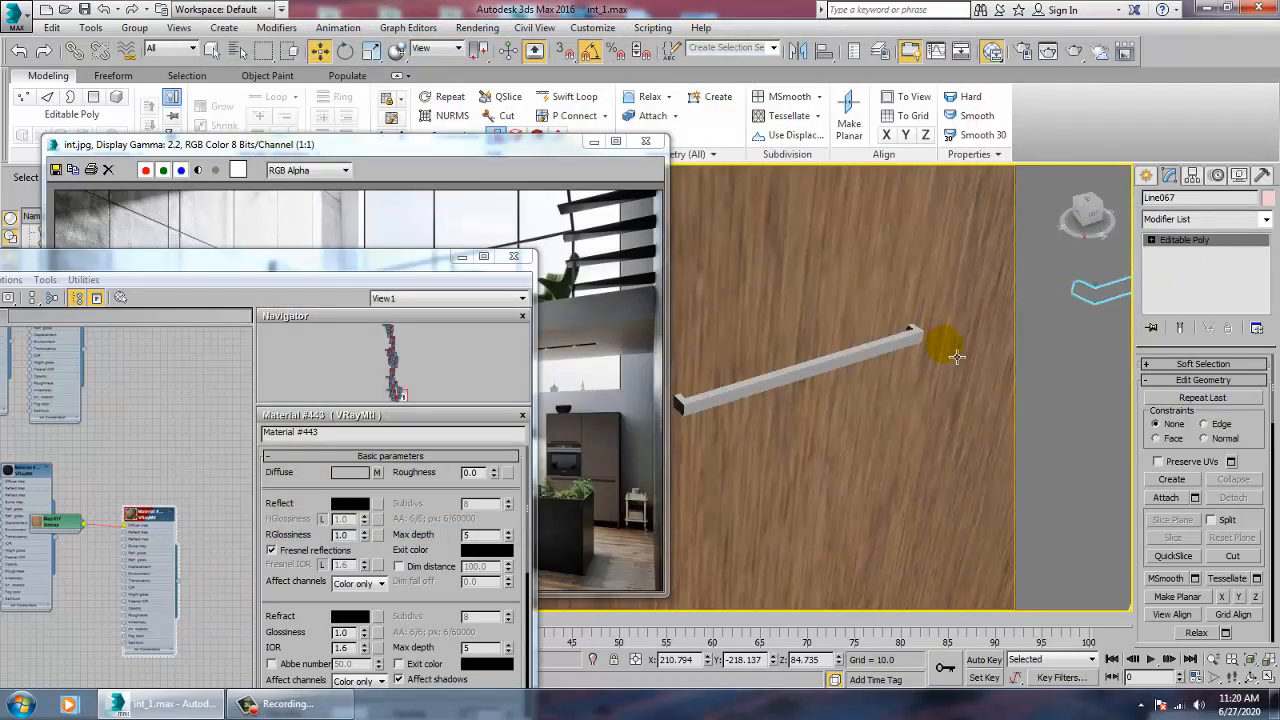
Look over the kitchen counter, shelves, dining area and upper platform for objects still needing materials
{"action": "scroll", "coordinate": [957, 357], "scroll_direction": "down", "scroll_amount": 5}
{"action": "middle_click_drag", "start_coordinate": [954, 423], "coordinate": [912, 394], "text": "alt"}
{"action": "scroll", "coordinate": [880, 410], "scroll_direction": "up", "scroll_amount": 1}
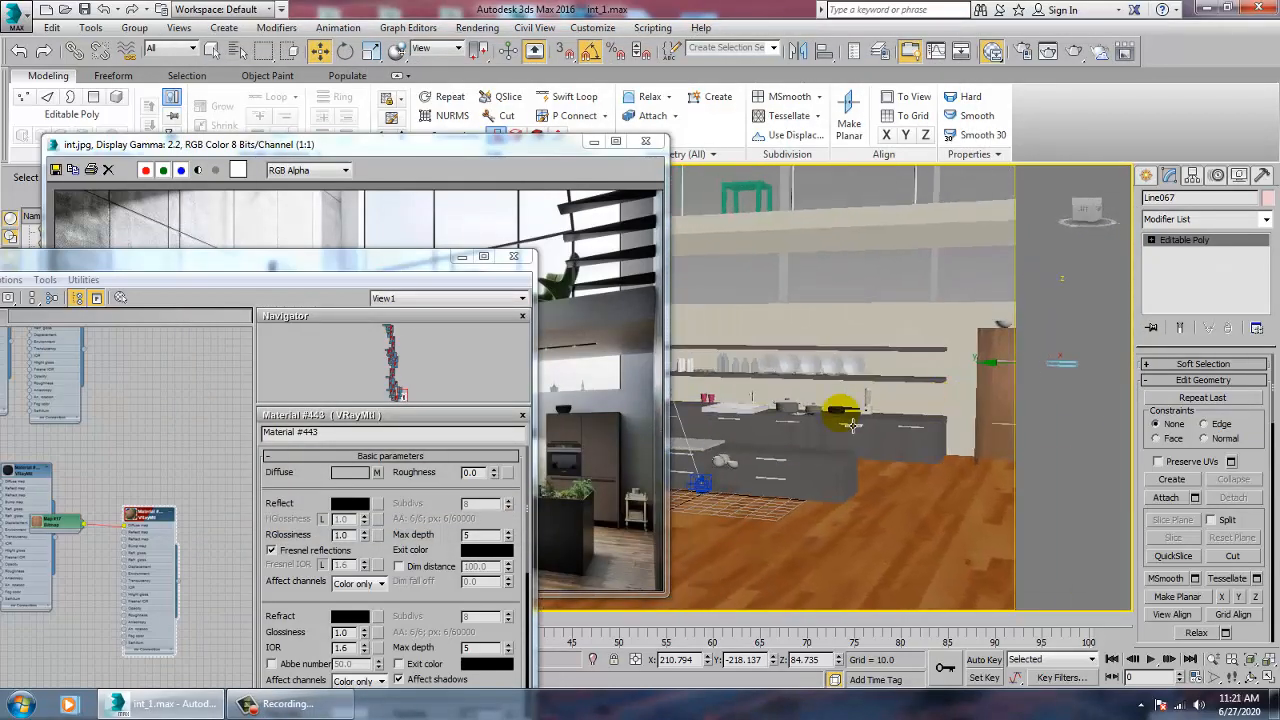
{"action": "scroll", "coordinate": [850, 424], "scroll_direction": "up", "scroll_amount": 5}
{"action": "left_click", "coordinate": [828, 374]}
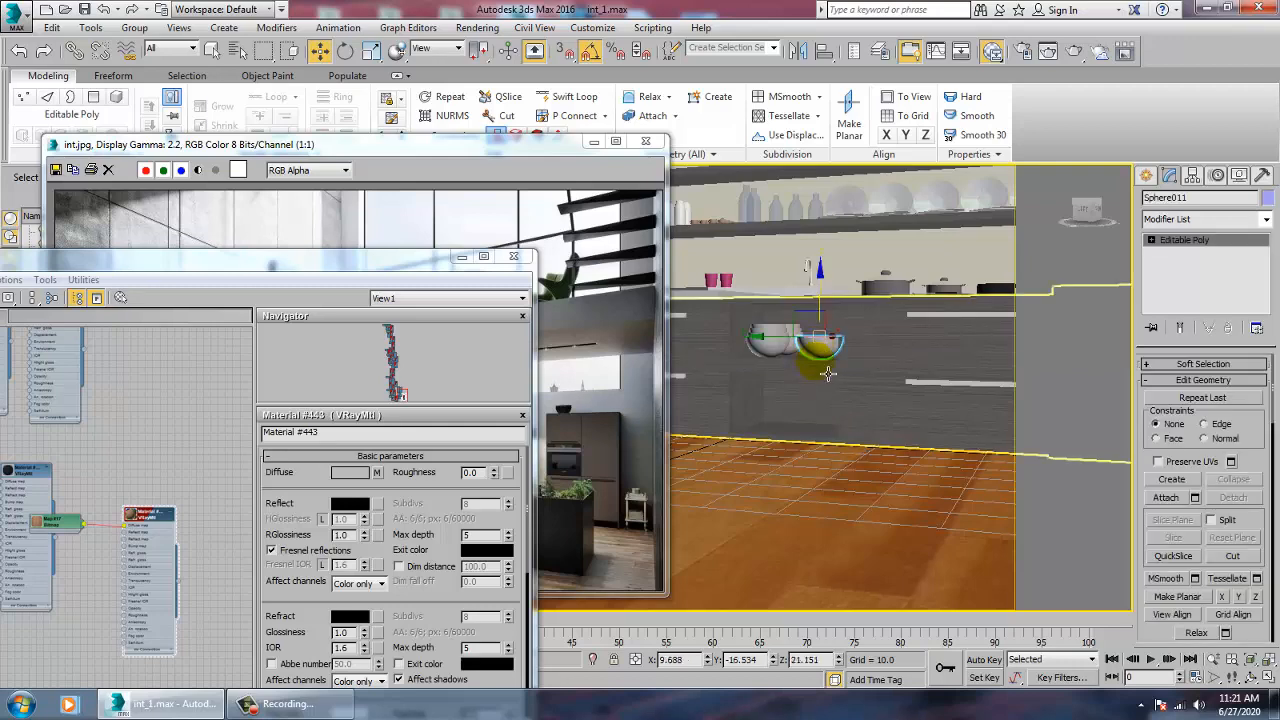
{"action": "mouse_move", "coordinate": [828, 374]}
{"action": "middle_mouse_down", "text": "alt"}
{"action": "mouse_move", "coordinate": [897, 411]}
{"action": "mouse_move", "coordinate": [834, 389]}
{"action": "middle_mouse_up", "text": "alt"}
{"action": "scroll", "coordinate": [890, 418], "scroll_direction": "down", "scroll_amount": 5}
{"action": "middle_click_drag", "start_coordinate": [894, 420], "coordinate": [915, 448], "text": "alt"}
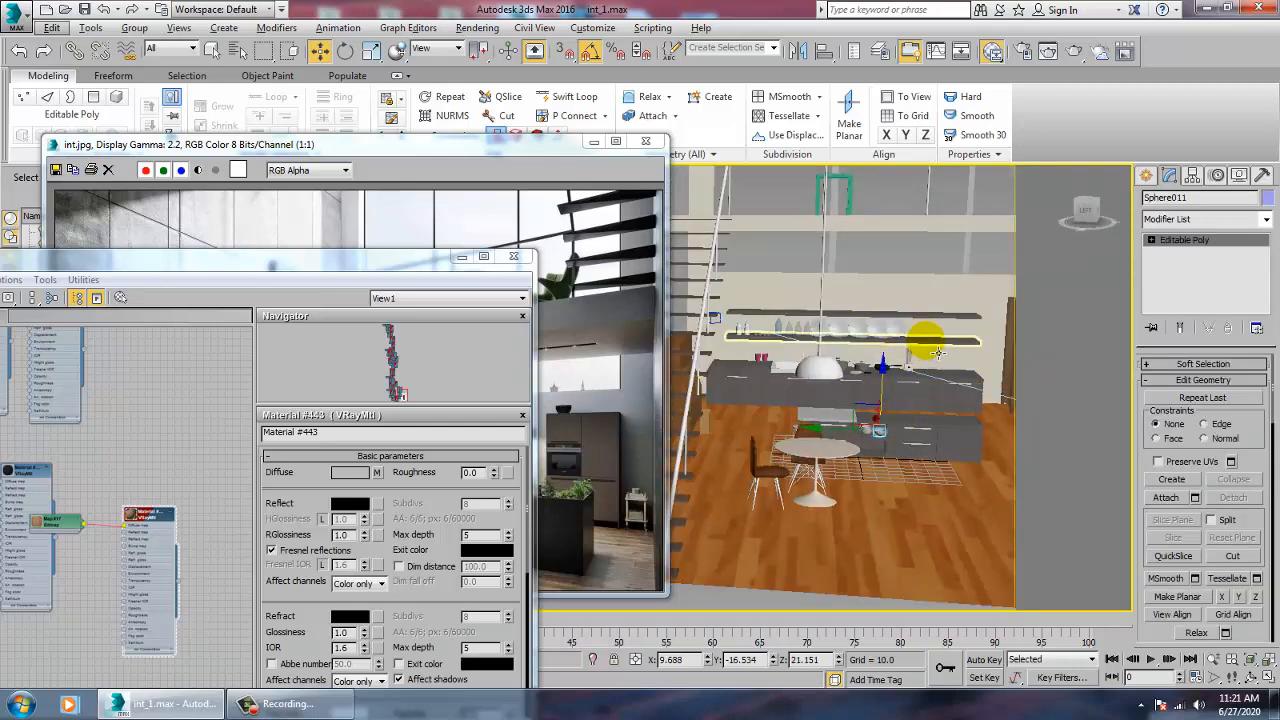
{"action": "scroll", "coordinate": [918, 377], "scroll_direction": "down", "scroll_amount": 6}
{"action": "middle_click_drag", "start_coordinate": [848, 415], "coordinate": [598, 535], "text": "alt"}
{"action": "scroll", "coordinate": [860, 395], "scroll_direction": "up", "scroll_amount": 4}
{"action": "middle_click_drag", "start_coordinate": [852, 431], "coordinate": [893, 430], "text": "alt"}
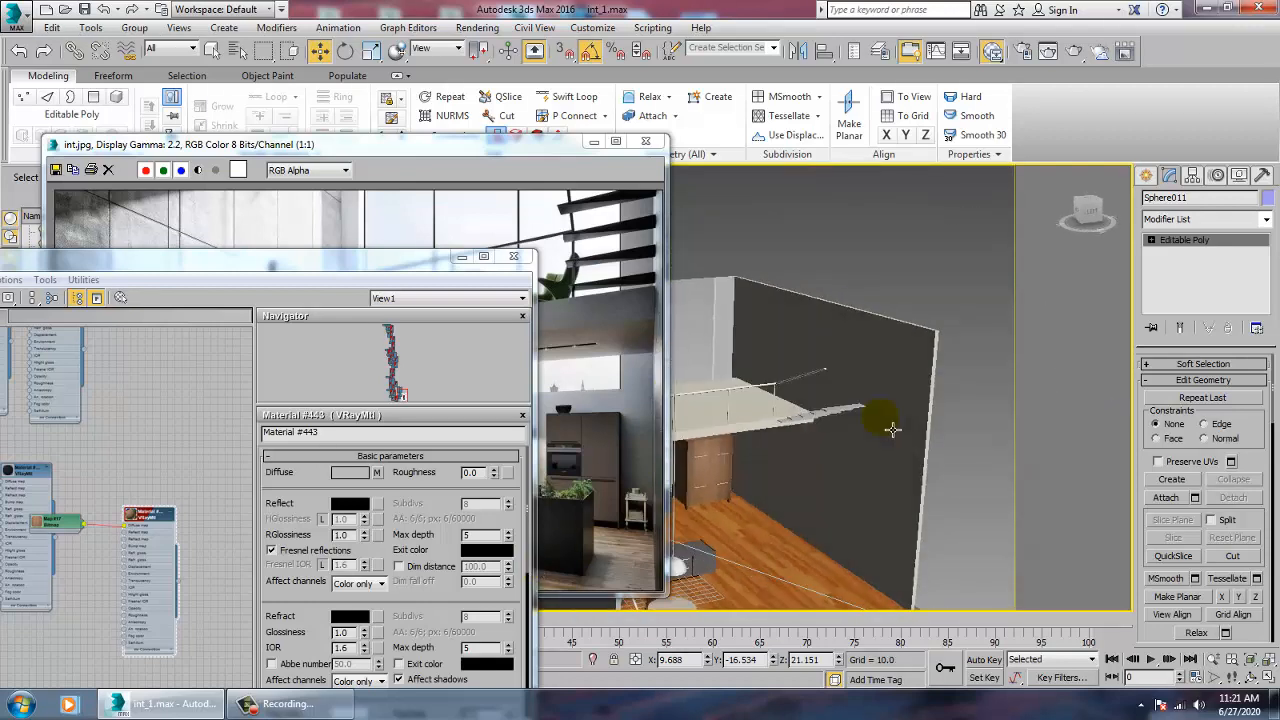
Select the five upper stair treads beside the mezzanine platform together
{"action": "scroll", "coordinate": [875, 427], "scroll_direction": "up", "scroll_amount": 5}
{"action": "left_click", "coordinate": [842, 373]}
{"action": "middle_click_drag", "start_coordinate": [840, 376], "coordinate": [783, 434], "text": "alt"}
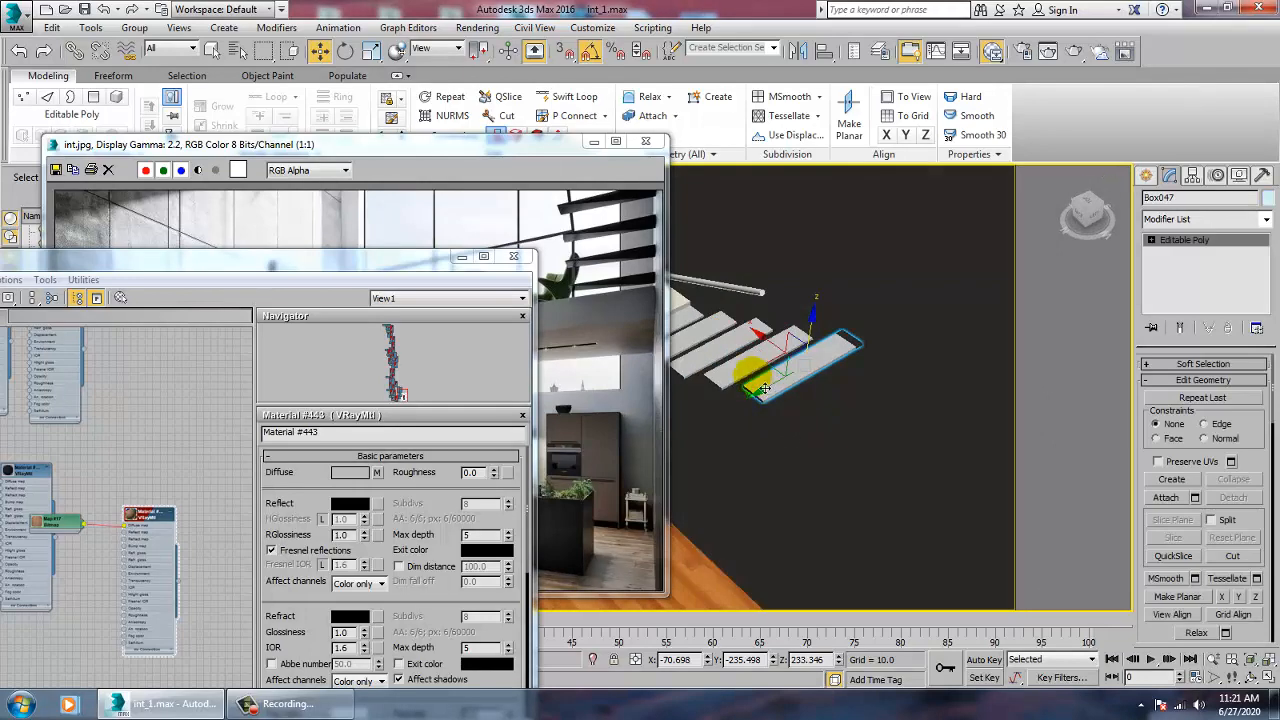
{"action": "left_click", "coordinate": [745, 374], "text": "ctrl"}
{"action": "left_click", "coordinate": [716, 354], "text": "ctrl"}
{"action": "middle_click_drag", "start_coordinate": [718, 357], "coordinate": [930, 428]}
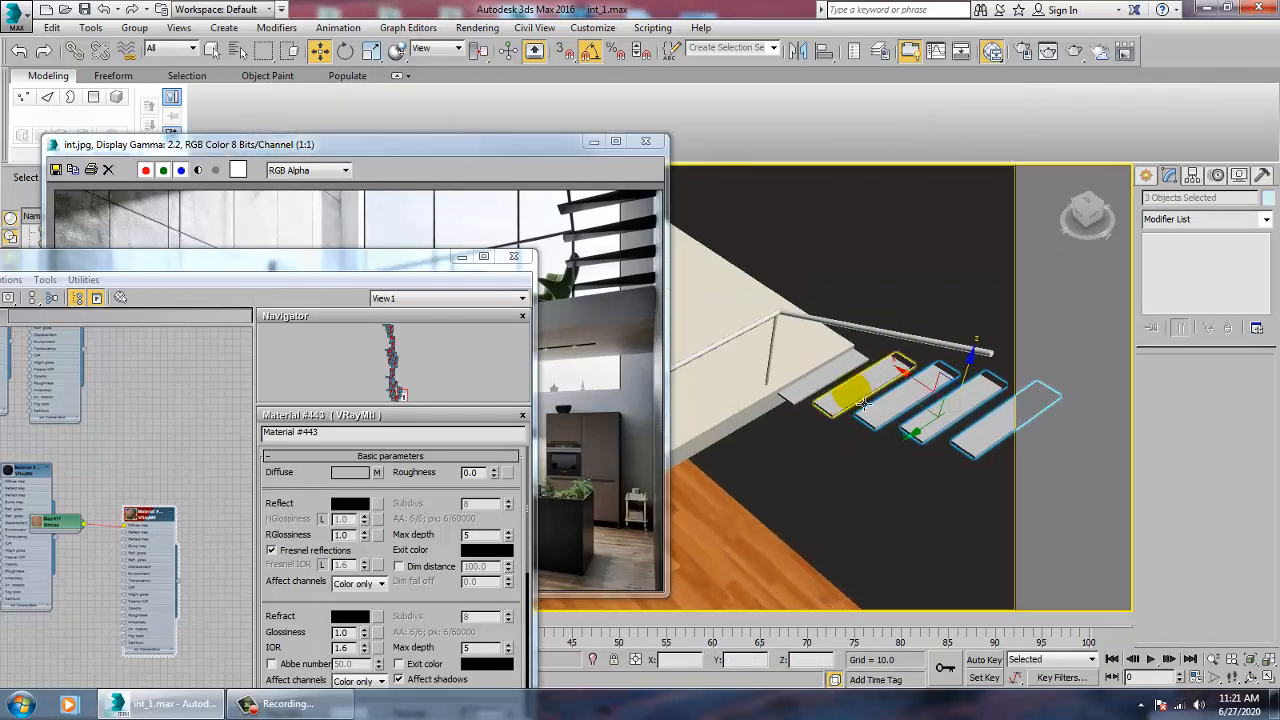
{"action": "left_click", "coordinate": [862, 403], "text": "ctrl"}
{"action": "left_click", "coordinate": [832, 378], "text": "ctrl"}
Look through the existing VRayMtl nodes for a material suited to the stair treads, and minimize the Slate Material Editor
{"action": "key", "text": "m"}
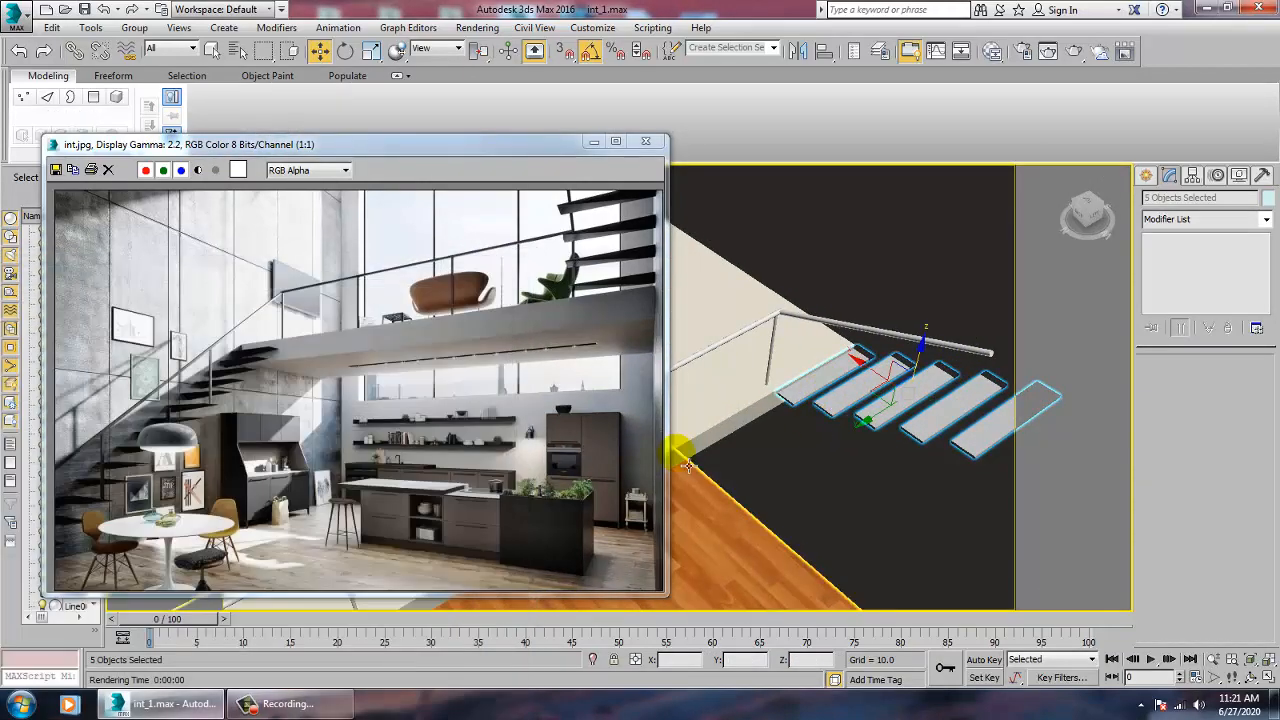
{"action": "key", "text": "m"}
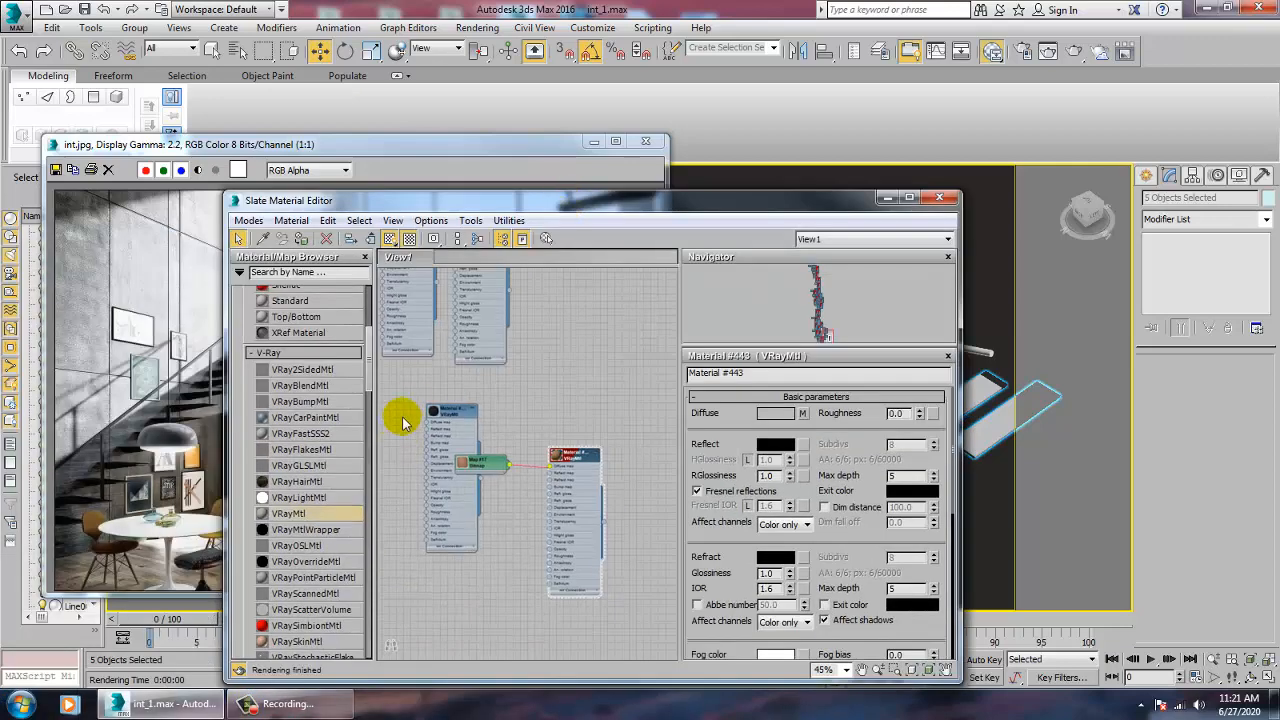
{"action": "middle_click_drag", "start_coordinate": [463, 374], "coordinate": [560, 536]}
{"action": "scroll", "coordinate": [560, 530], "scroll_direction": "up", "scroll_amount": 2}
{"action": "middle_click_drag", "start_coordinate": [490, 320], "coordinate": [551, 497]}
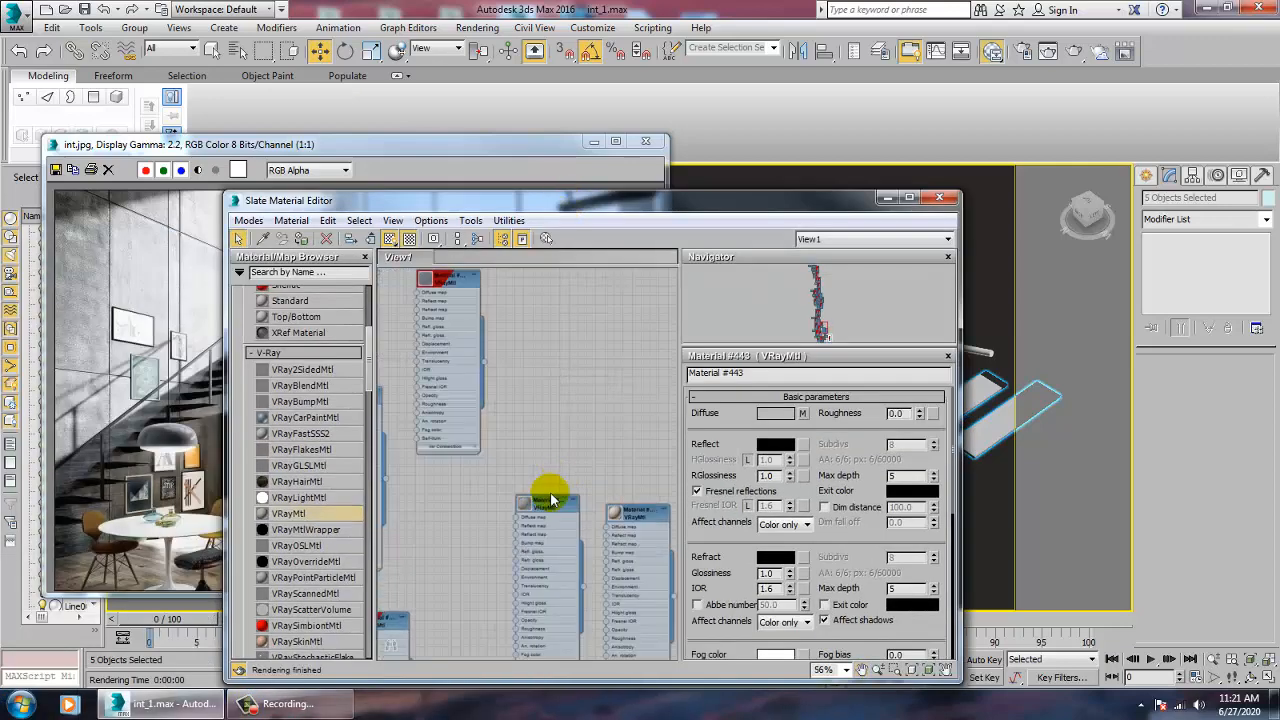
{"action": "middle_click_drag", "start_coordinate": [585, 300], "coordinate": [570, 468]}
{"action": "double_click", "coordinate": [591, 452]}
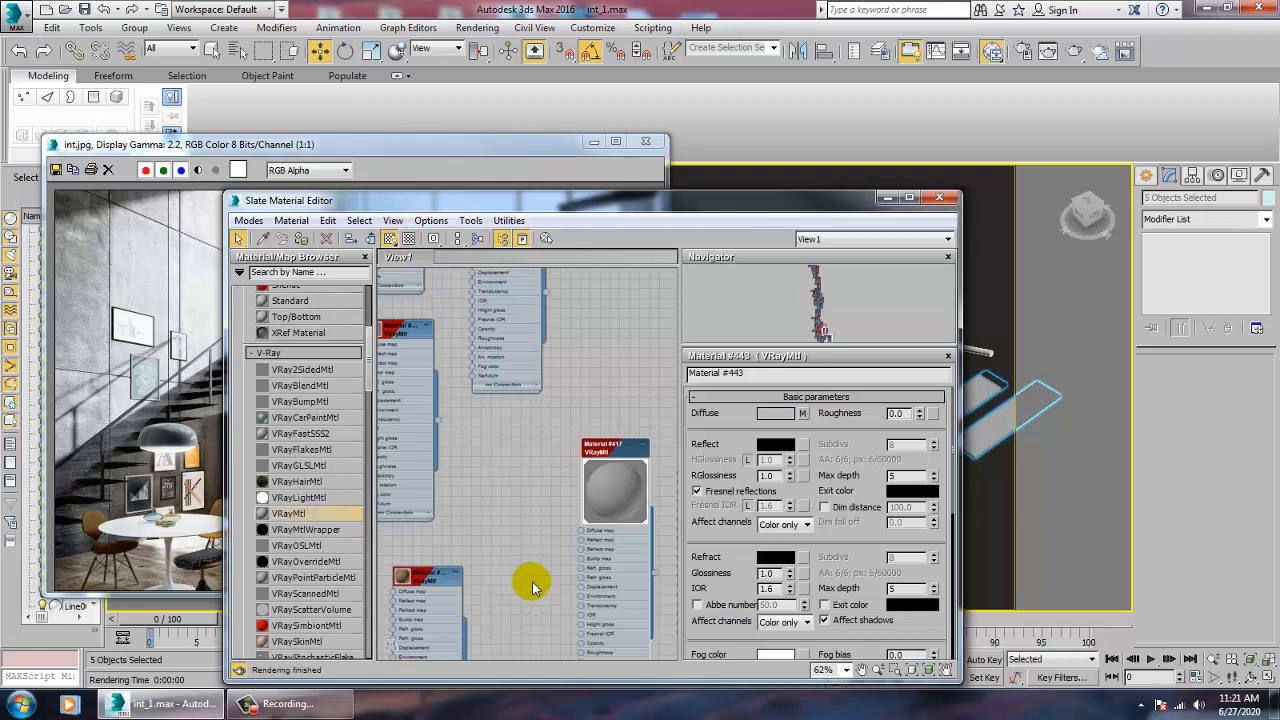
{"action": "middle_click_drag", "start_coordinate": [535, 591], "coordinate": [606, 691]}
{"action": "middle_click_drag", "start_coordinate": [476, 523], "coordinate": [658, 335]}
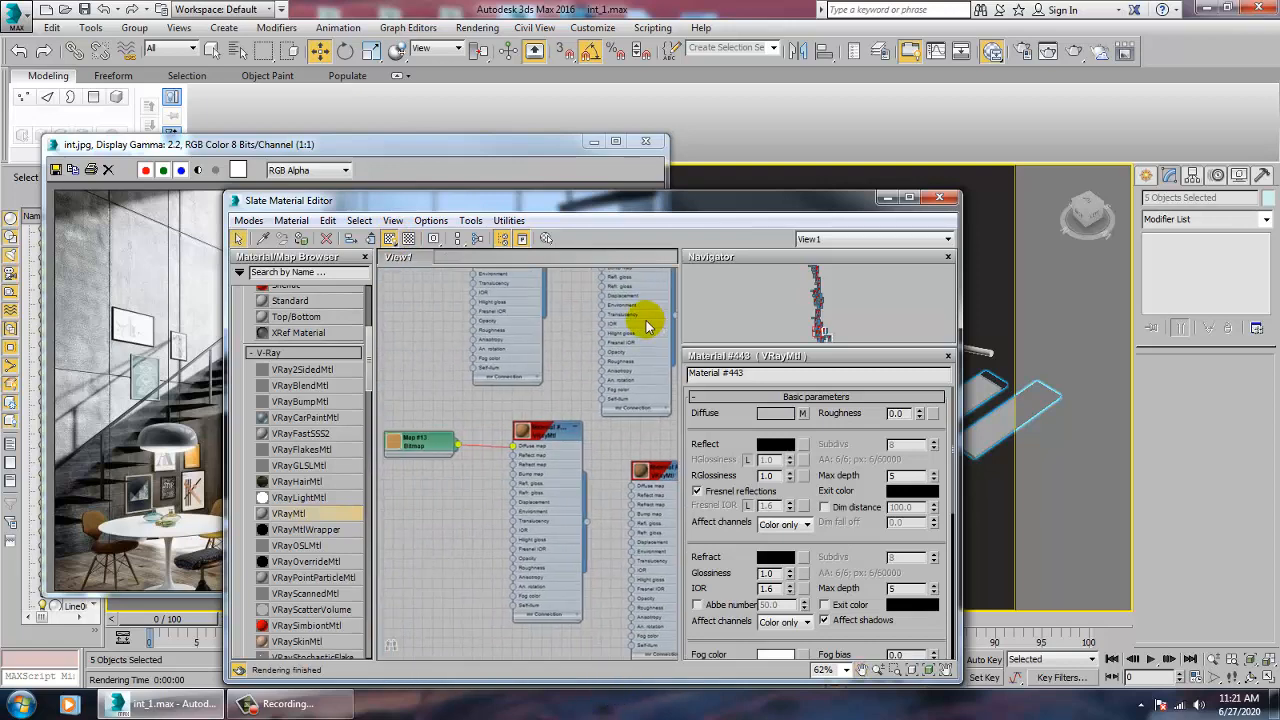
{"action": "middle_click_drag", "start_coordinate": [588, 486], "coordinate": [443, 307]}
{"action": "middle_click_drag", "start_coordinate": [554, 512], "coordinate": [543, 329]}
{"action": "middle_click_drag", "start_coordinate": [563, 475], "coordinate": [545, 595]}
{"action": "middle_click_drag", "start_coordinate": [545, 430], "coordinate": [494, 640]}
{"action": "middle_click_drag", "start_coordinate": [592, 488], "coordinate": [579, 584]}
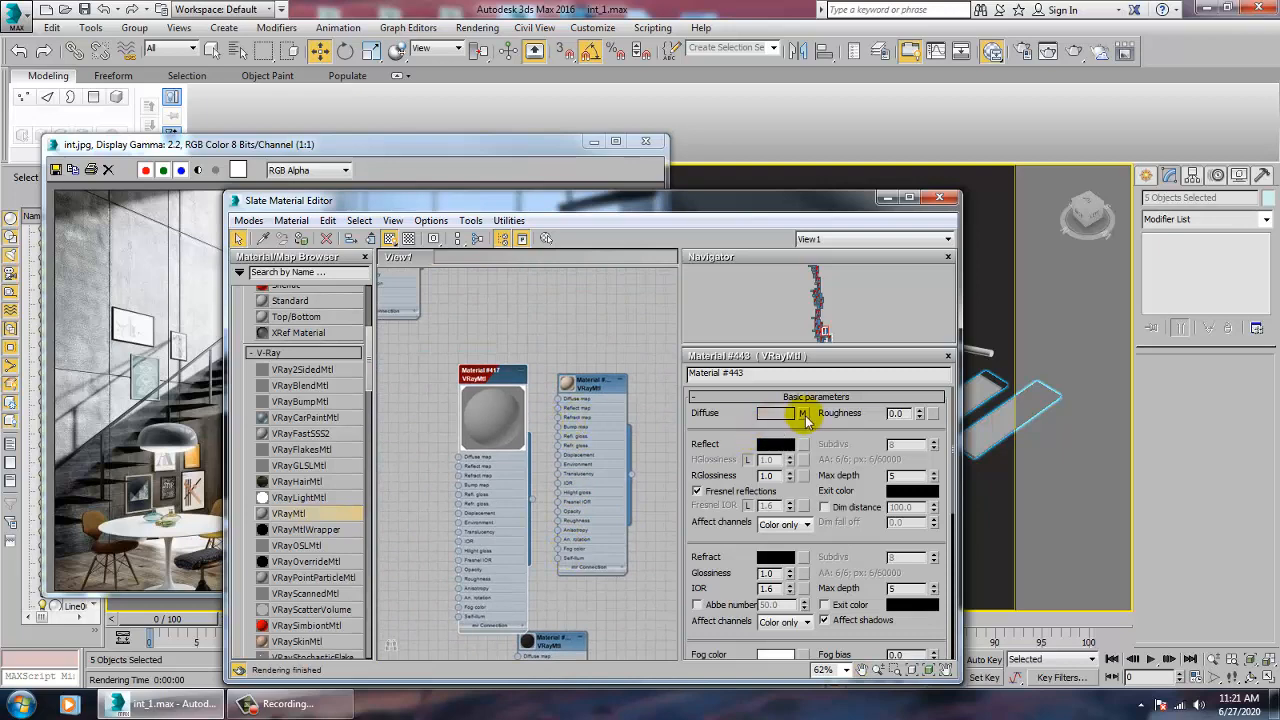
{"action": "left_click", "coordinate": [887, 201]}
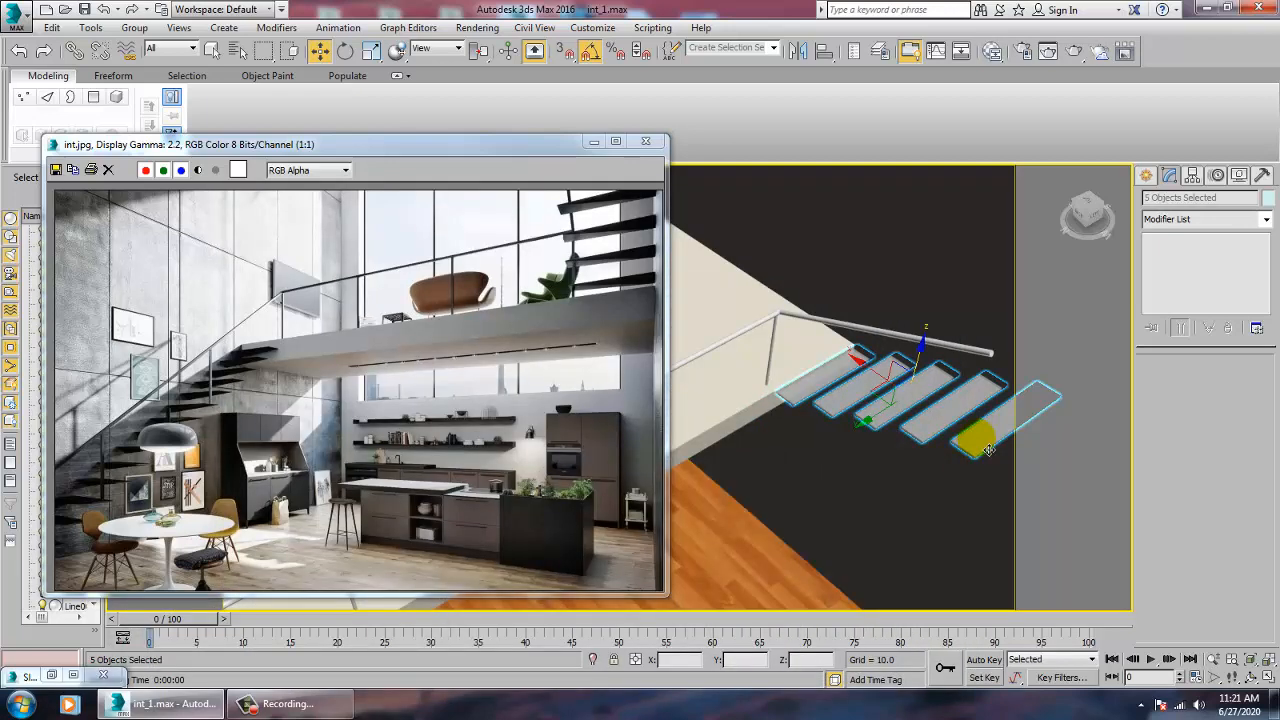
Add a UVW Map modifier with Box mapping to the outermost upper stair tread
{"action": "left_click", "coordinate": [979, 443]}
{"action": "key", "text": "z"}
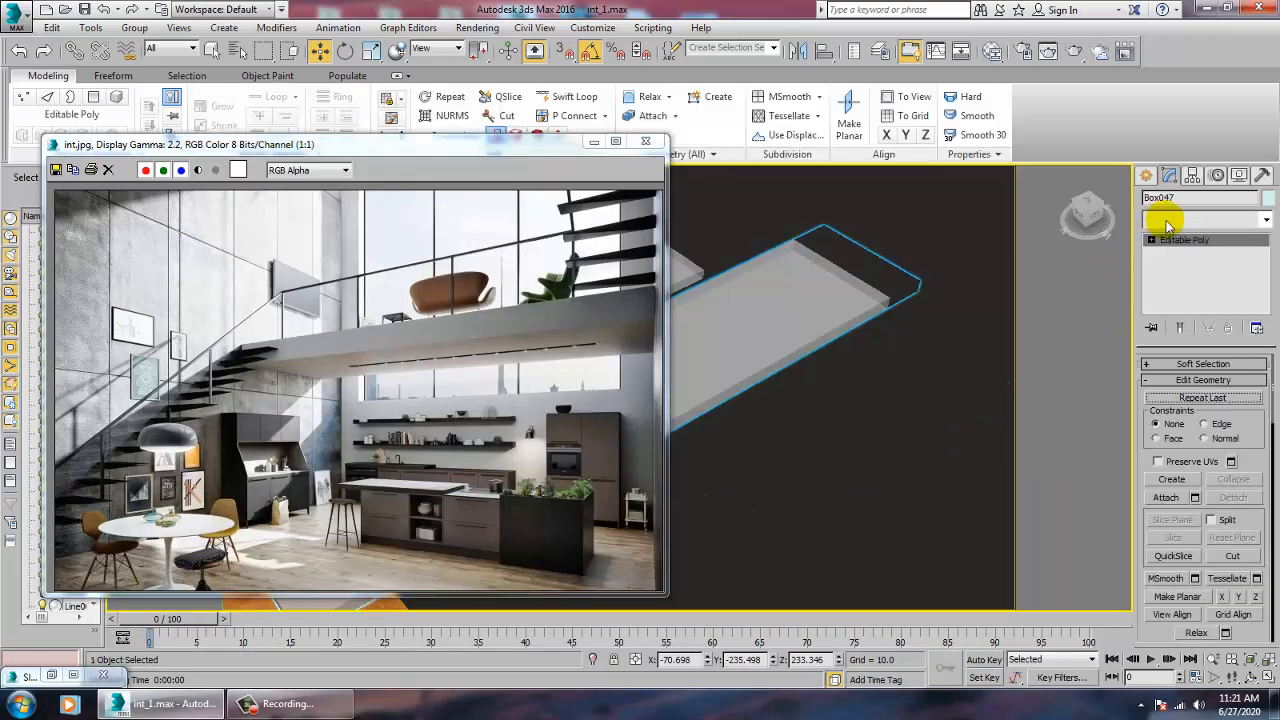
{"action": "left_click", "coordinate": [1168, 224]}
{"action": "key", "text": "u"}
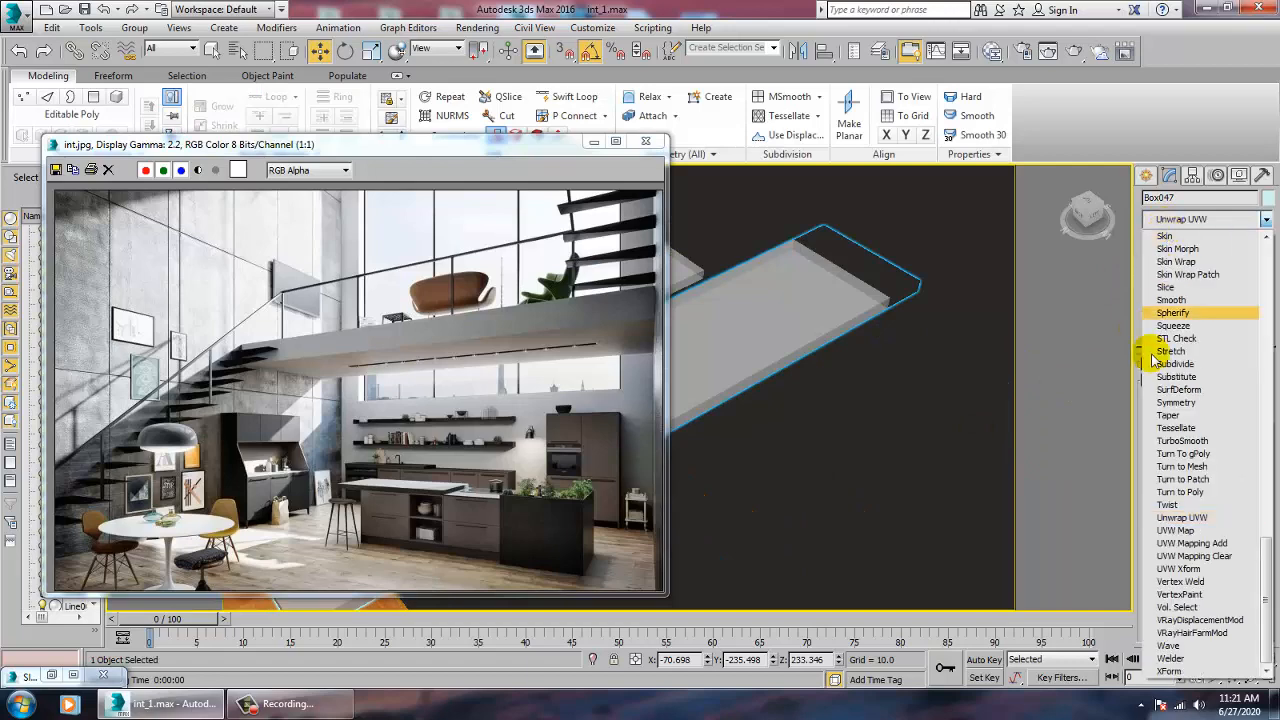
{"action": "left_click", "coordinate": [1180, 530]}
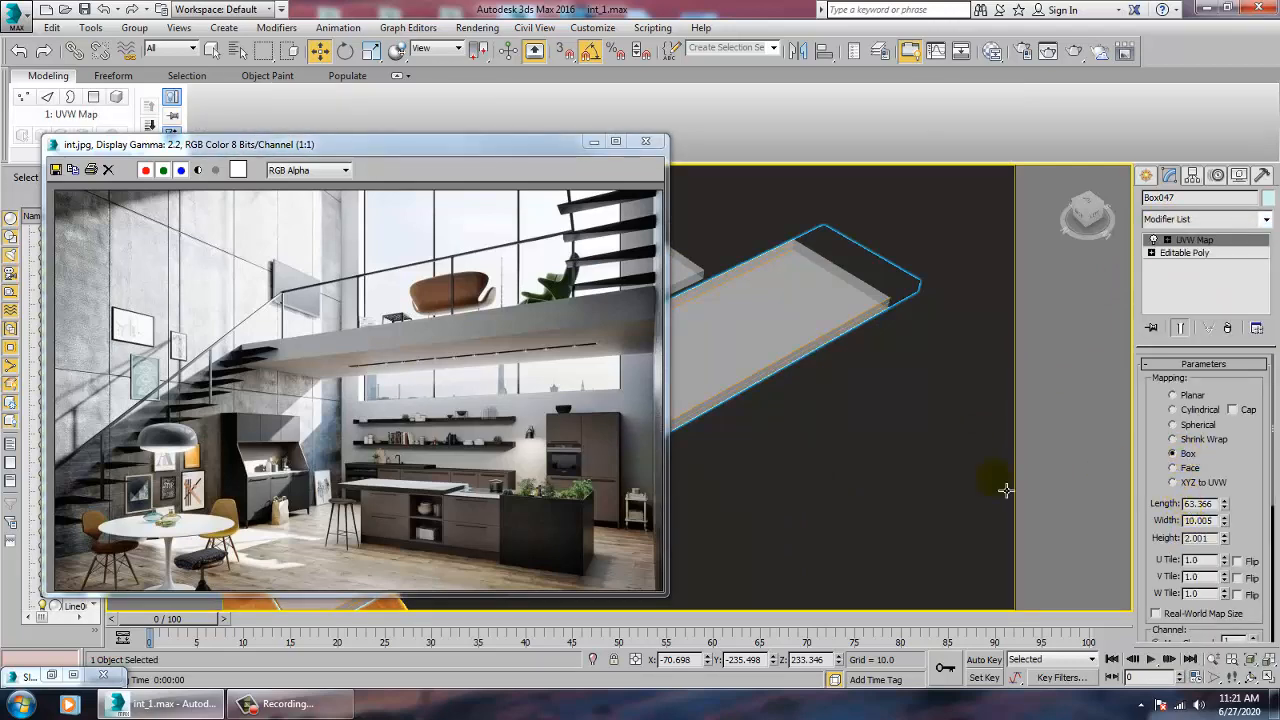
Select a dark wood tread of the lower staircase and frame it closely as the material reference
{"action": "middle_click_drag", "start_coordinate": [849, 465], "coordinate": [897, 457], "text": "alt"}
{"action": "middle_click_drag", "start_coordinate": [746, 450], "coordinate": [992, 330]}
{"action": "scroll", "coordinate": [912, 392], "scroll_direction": "down", "scroll_amount": 4}
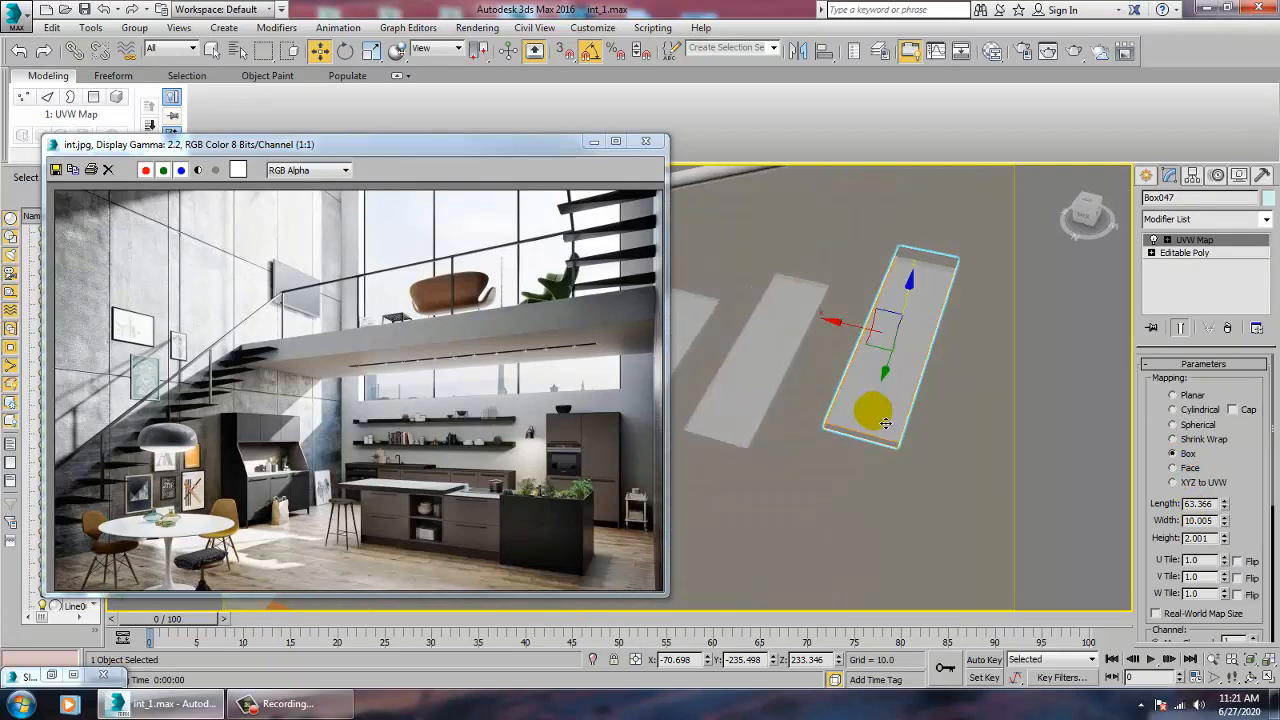
{"action": "middle_click_drag", "start_coordinate": [886, 423], "coordinate": [820, 420], "text": "alt"}
{"action": "middle_click_drag", "start_coordinate": [820, 420], "coordinate": [1026, 471]}
{"action": "scroll", "coordinate": [1026, 471], "scroll_direction": "down", "scroll_amount": 3}
{"action": "middle_click_drag", "start_coordinate": [700, 470], "coordinate": [985, 500]}
{"action": "middle_click_drag", "start_coordinate": [900, 500], "coordinate": [985, 502], "text": "alt"}
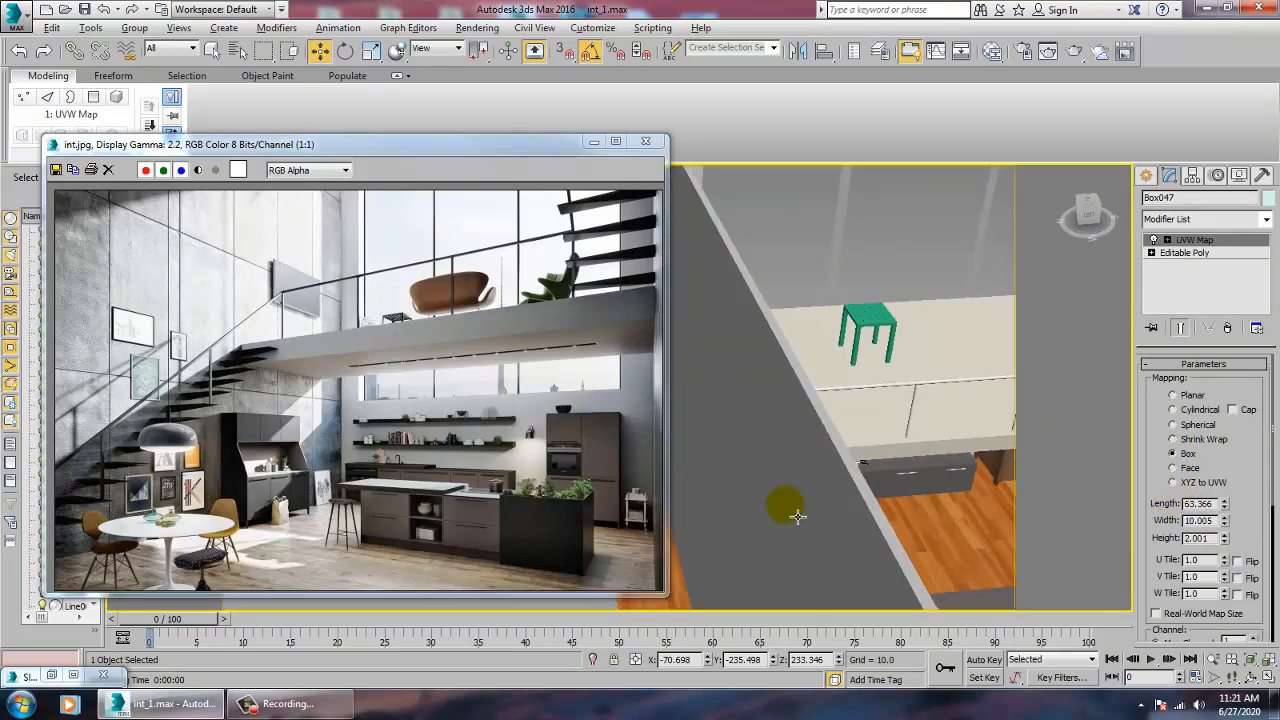
{"action": "key", "text": "shift+z"}
{"action": "key", "text": "shift+z"}
{"action": "left_click", "coordinate": [806, 508]}
{"action": "key", "text": "z"}
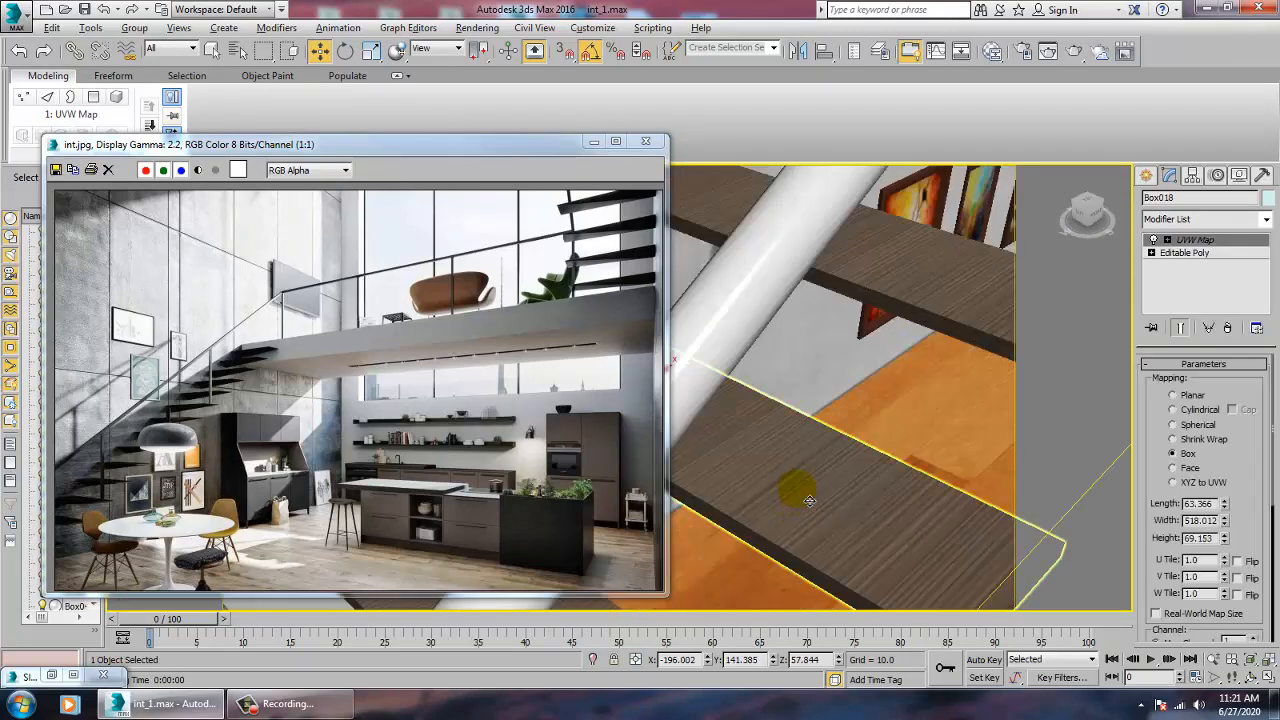
{"action": "middle_click_drag", "start_coordinate": [809, 500], "coordinate": [765, 417]}
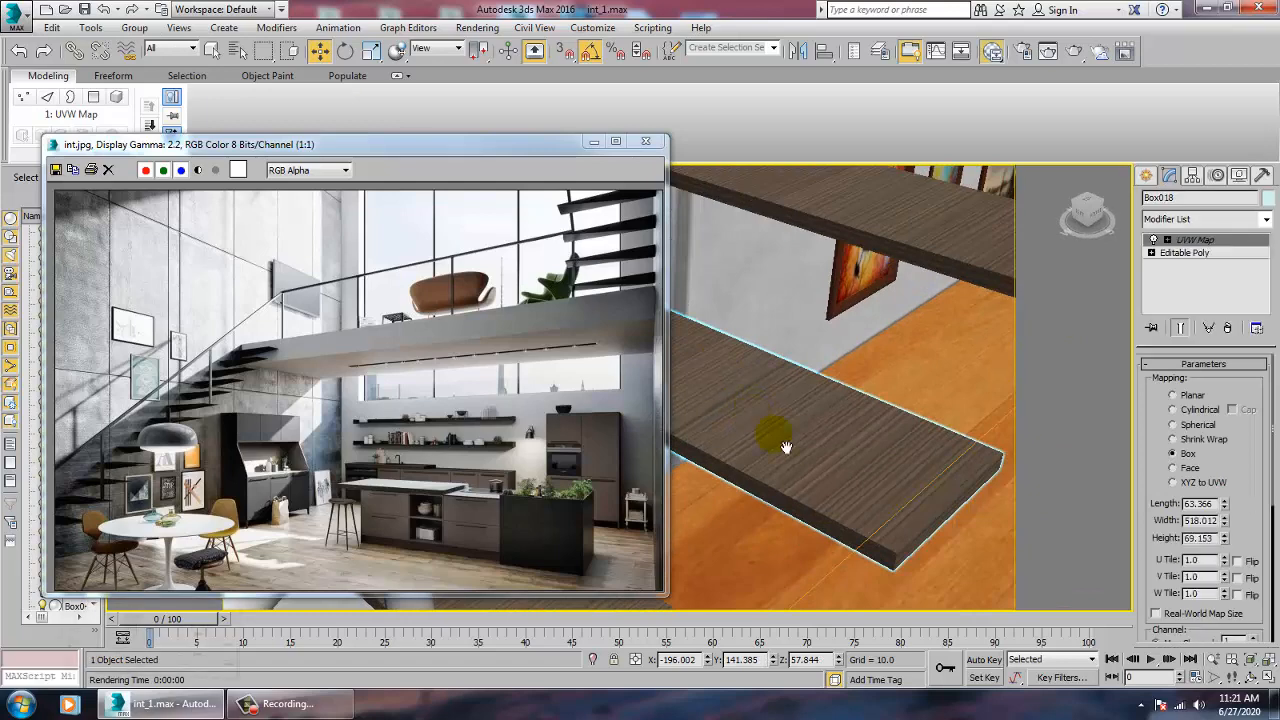
Find the dark brown wood VRayMtl, Material #415, among the nodes, enlarge its preview, and move the editor clear of the tread
{"action": "key", "text": "m"}
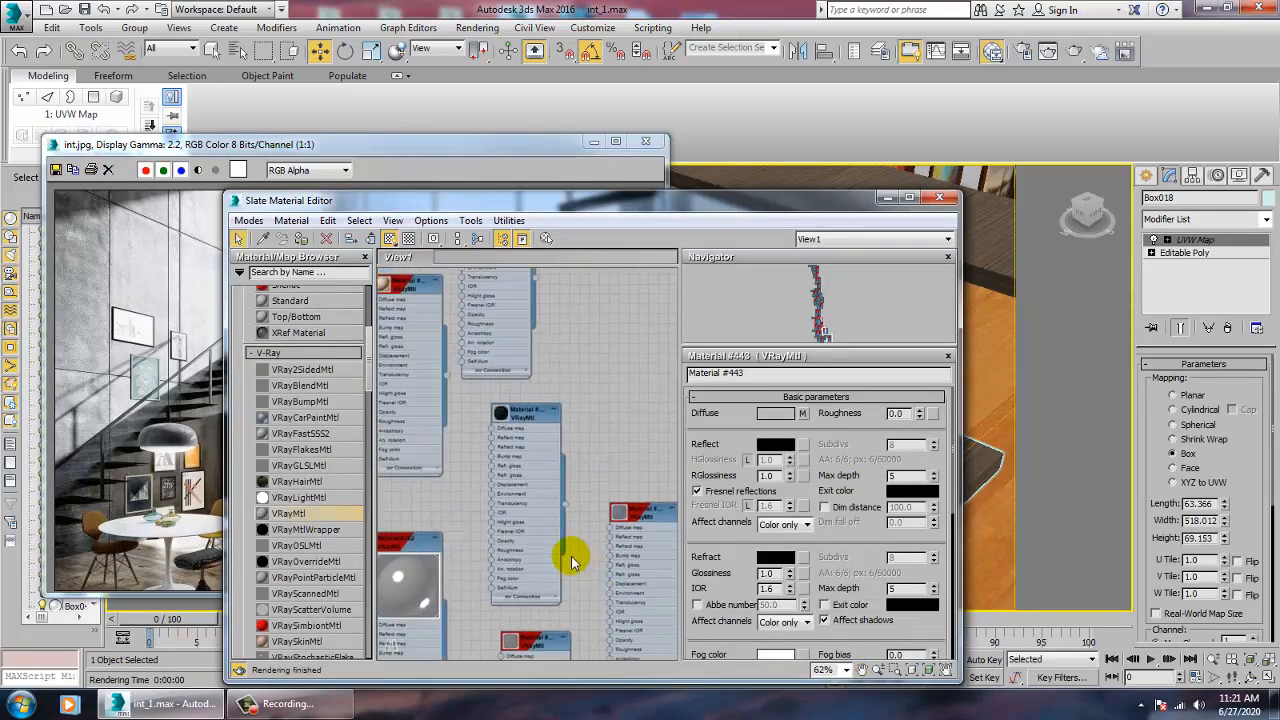
{"action": "mouse_move", "coordinate": [530, 483]}
{"action": "middle_mouse_down"}
{"action": "mouse_move", "coordinate": [586, 323]}
{"action": "mouse_move", "coordinate": [651, 560]}
{"action": "middle_mouse_up"}
{"action": "middle_click_drag", "start_coordinate": [578, 338], "coordinate": [586, 552]}
{"action": "middle_click_drag", "start_coordinate": [624, 477], "coordinate": [540, 588]}
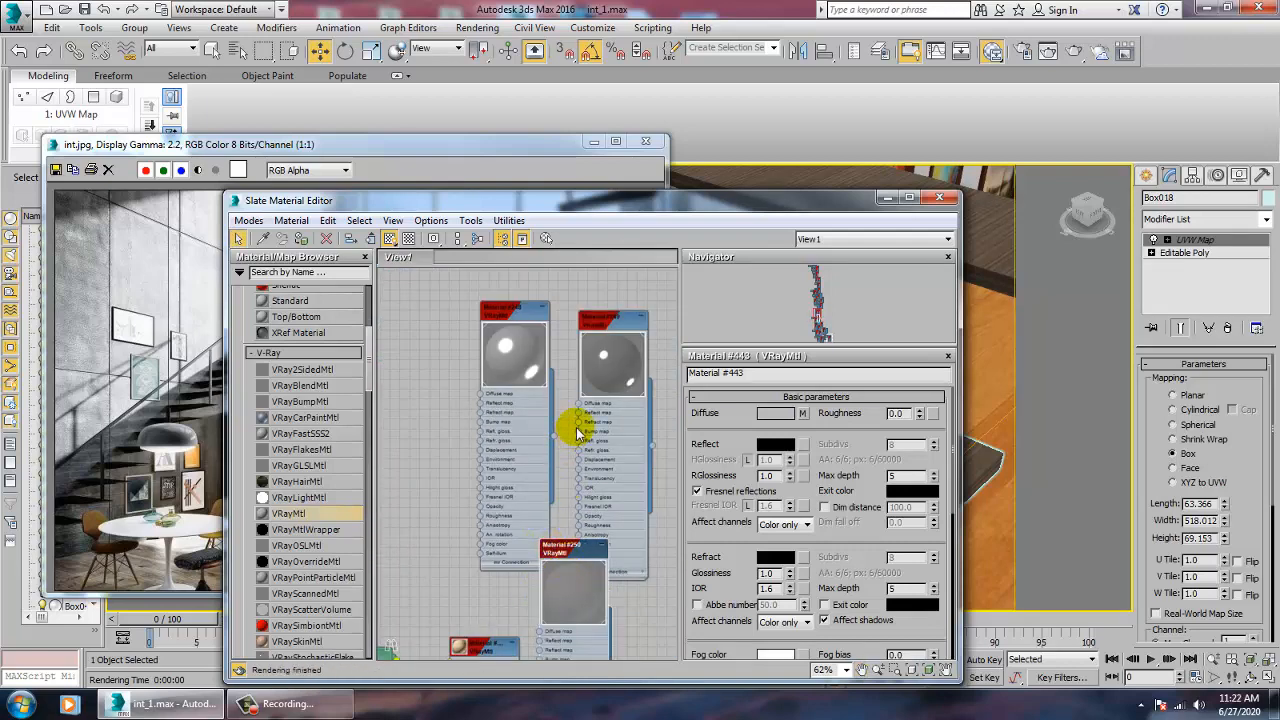
{"action": "middle_click_drag", "start_coordinate": [577, 430], "coordinate": [533, 674]}
{"action": "middle_click_drag", "start_coordinate": [557, 516], "coordinate": [536, 612]}
{"action": "middle_click_drag", "start_coordinate": [511, 549], "coordinate": [492, 634]}
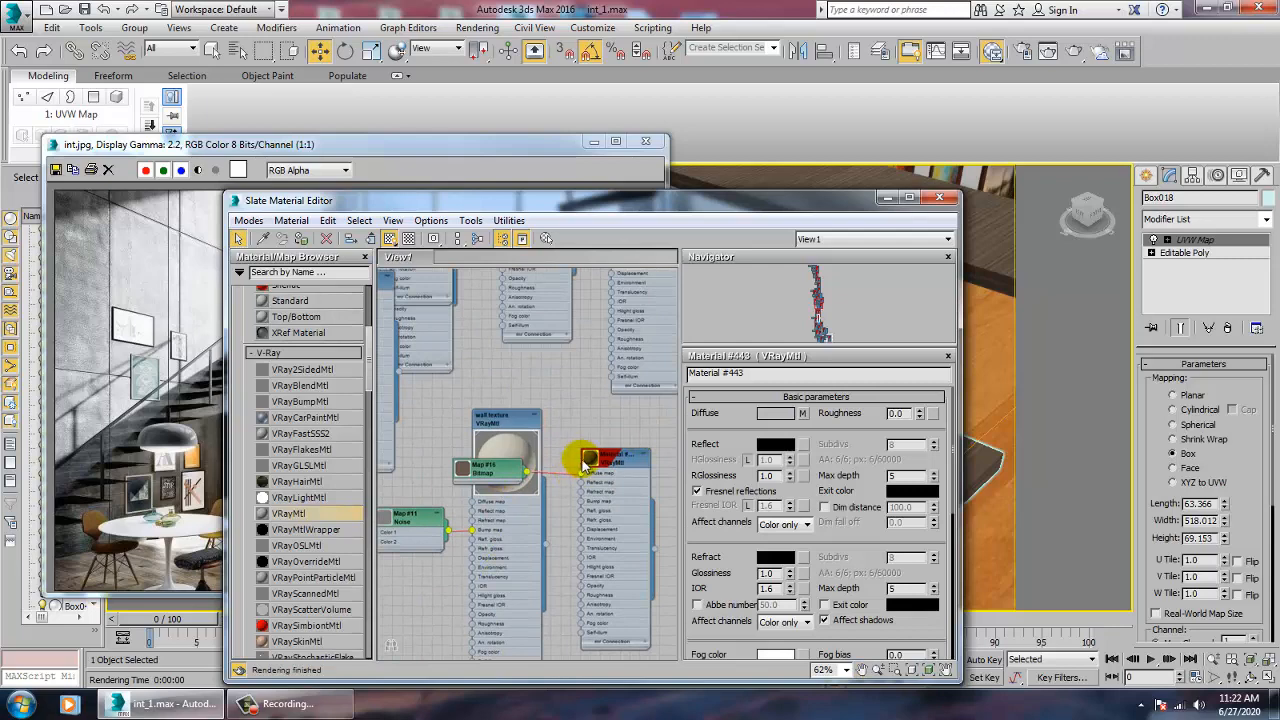
{"action": "left_click_drag", "start_coordinate": [585, 463], "coordinate": [593, 463]}
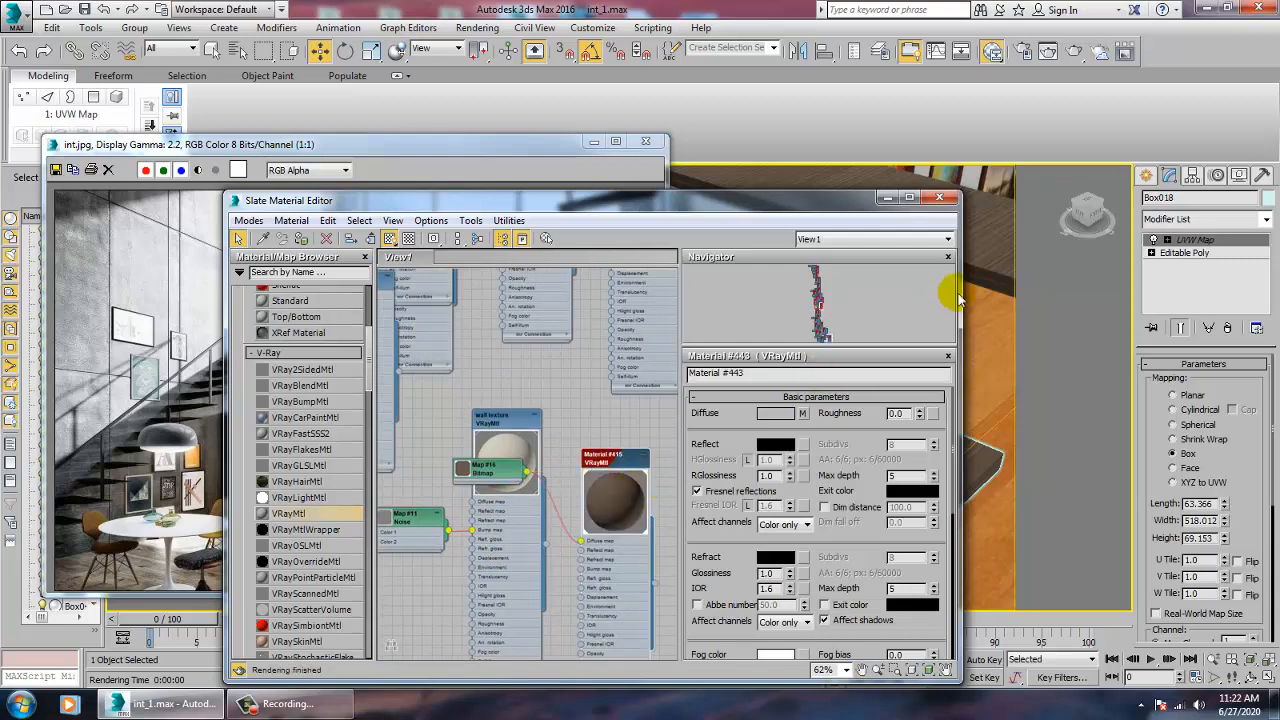
{"action": "left_click_drag", "start_coordinate": [782, 198], "coordinate": [604, 192]}
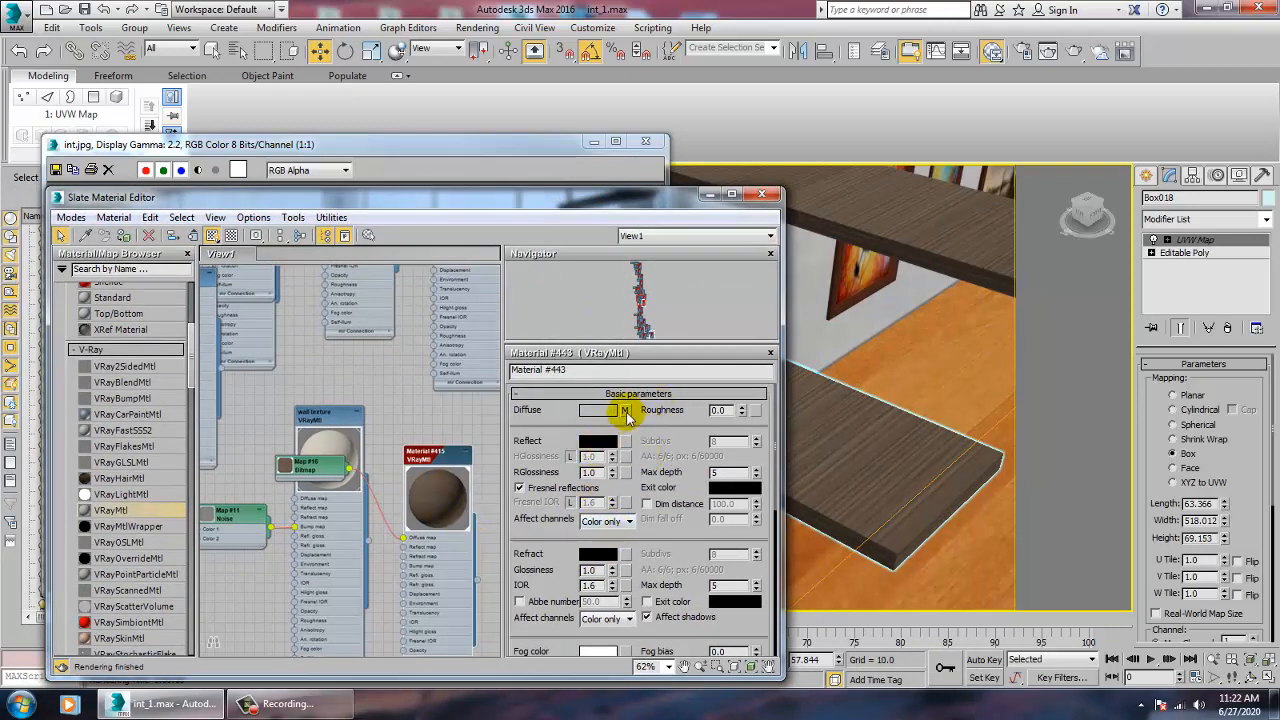
Set the U tiling of Material #443's diffuse bitmap woodddd.jpg to 1.0, and close the material editor
{"action": "left_click", "coordinate": [626, 411]}
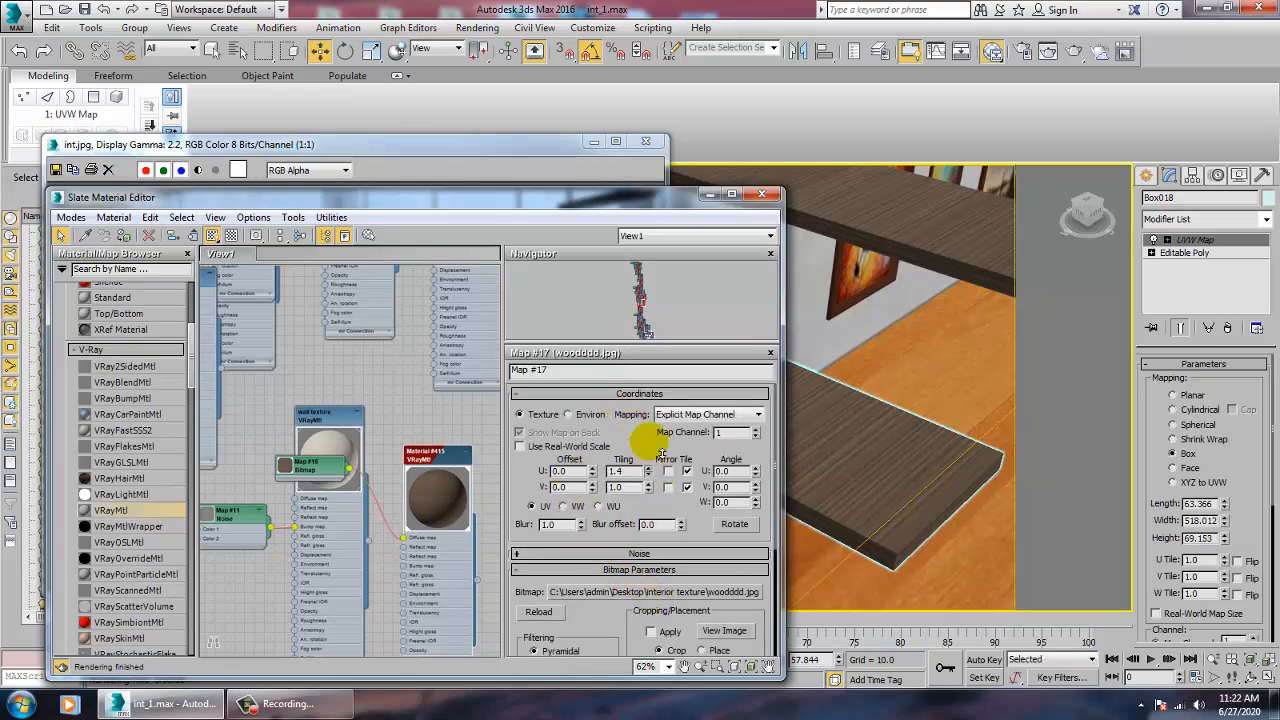
{"action": "left_click_drag", "start_coordinate": [648, 470], "coordinate": [666, 495]}
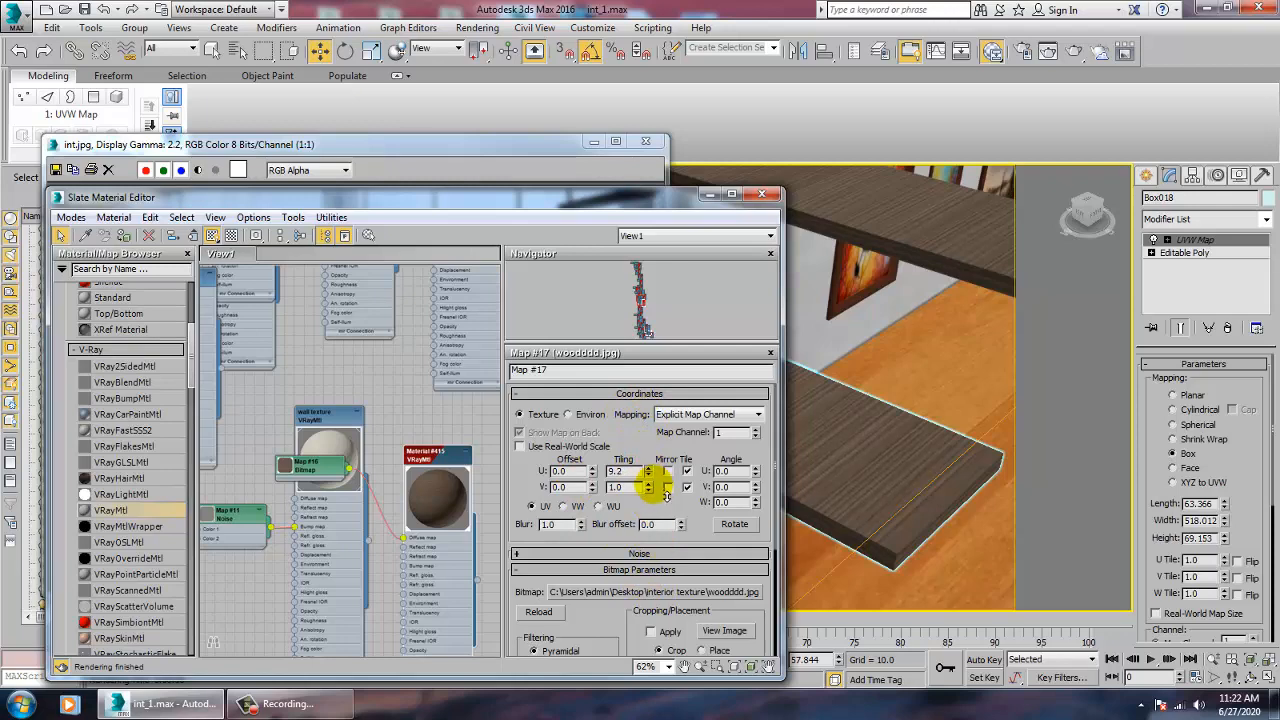
{"action": "left_click", "coordinate": [776, 195]}
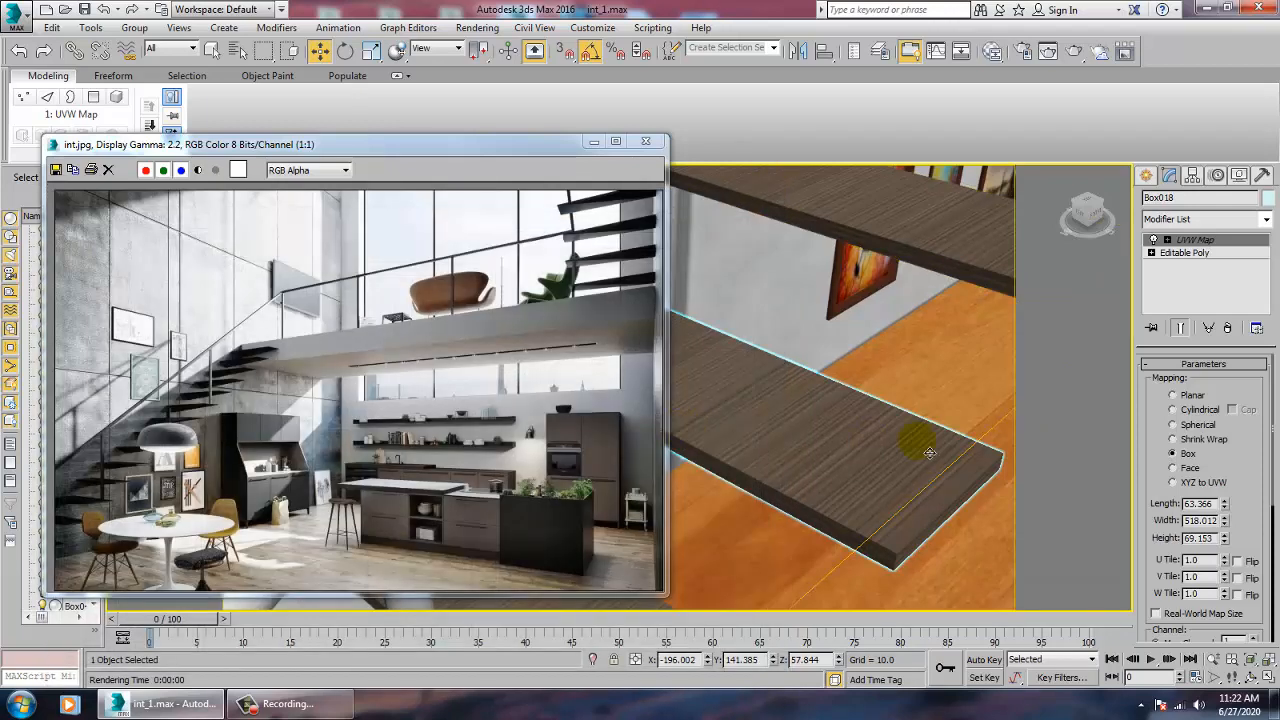
Select all five upper stair treads together and assign the dark brown wood VRayMtl, Material #415, to them
{"action": "scroll", "coordinate": [870, 442], "scroll_direction": "down", "scroll_amount": 5}
{"action": "middle_click_drag", "start_coordinate": [824, 440], "coordinate": [866, 437], "text": "alt"}
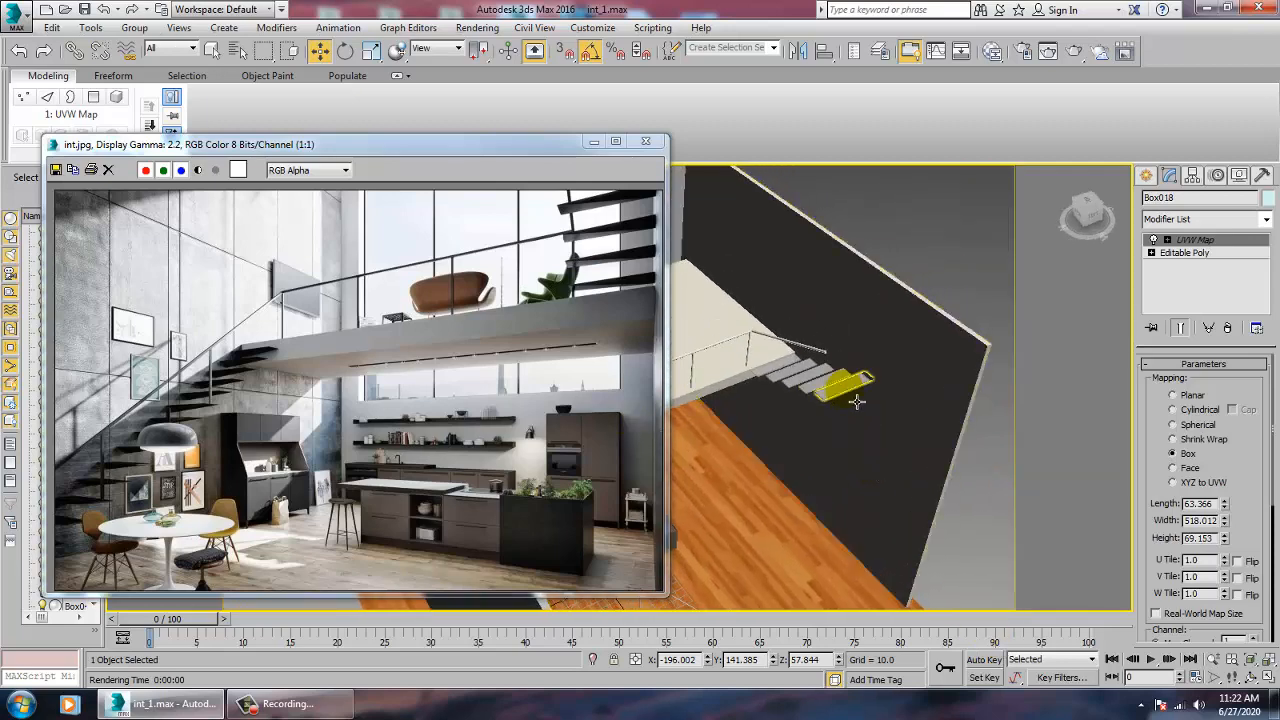
{"action": "left_click", "coordinate": [852, 392]}
{"action": "middle_click_drag", "start_coordinate": [852, 392], "coordinate": [883, 464], "text": "alt"}
{"action": "left_click", "coordinate": [815, 367], "text": "ctrl"}
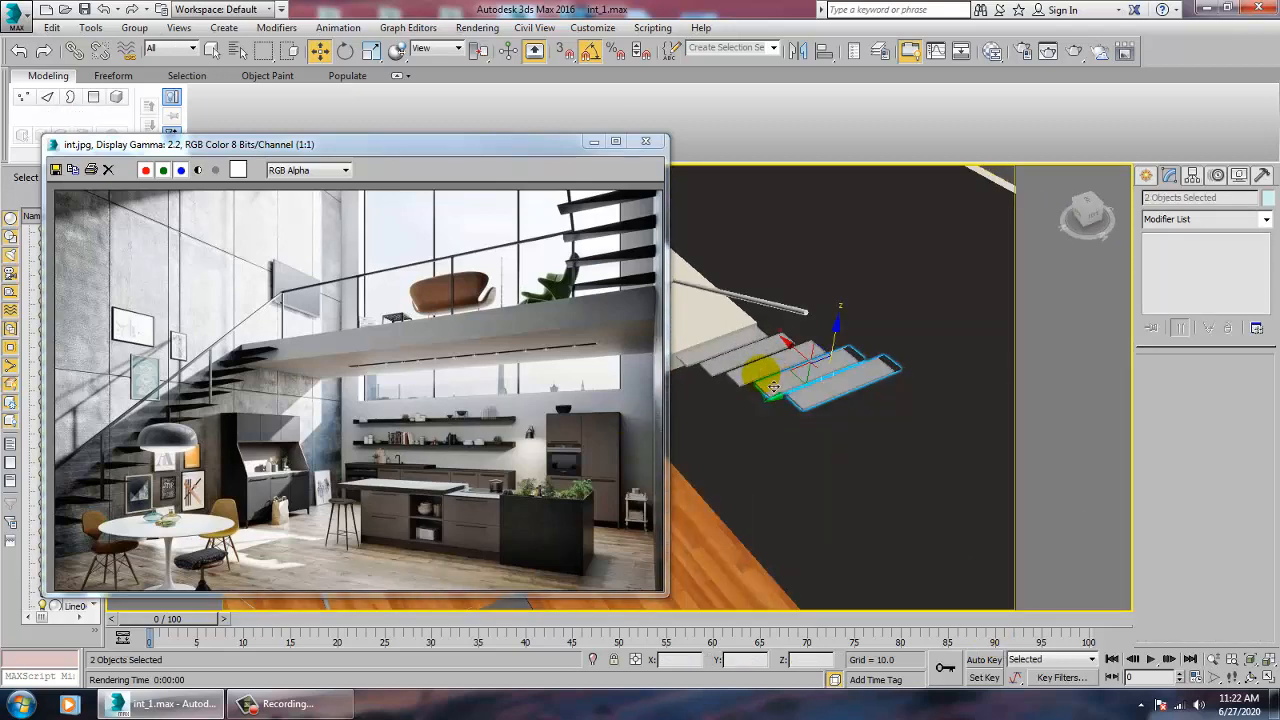
{"action": "left_click", "coordinate": [775, 352], "text": "ctrl"}
{"action": "left_click", "coordinate": [730, 365], "text": "ctrl"}
{"action": "left_click", "coordinate": [727, 363], "text": "ctrl"}
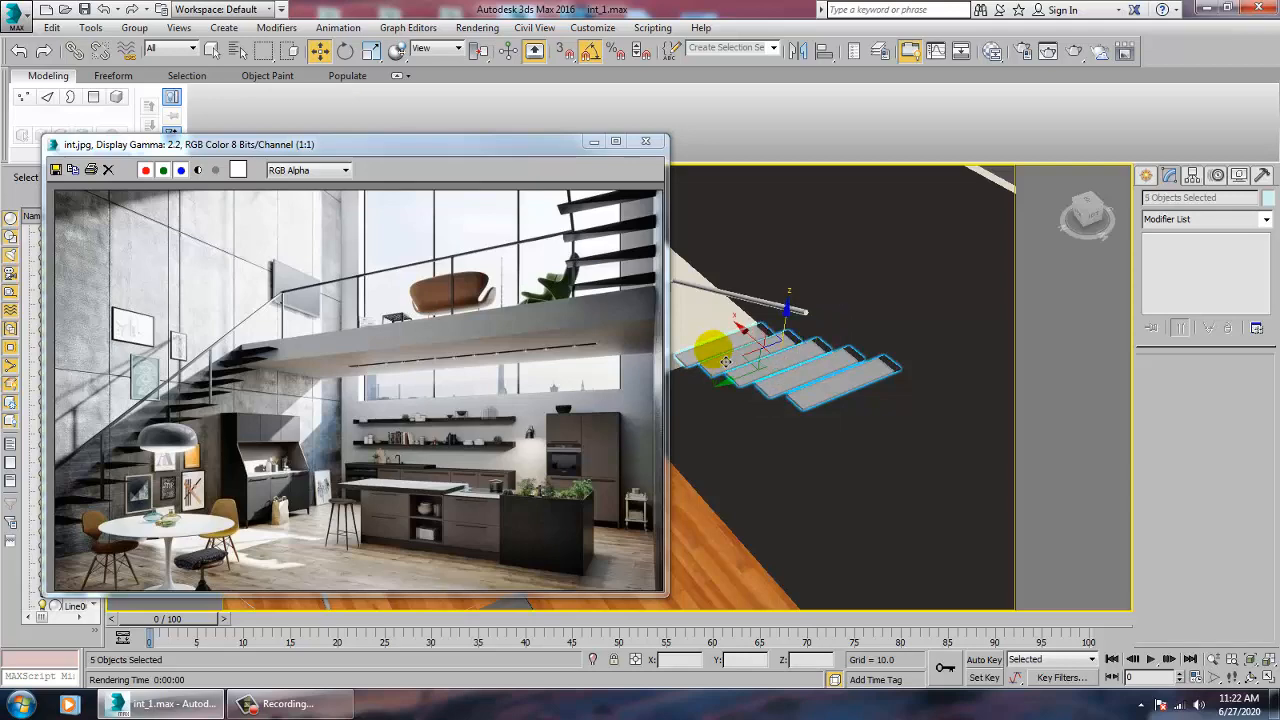
{"action": "key", "text": "m"}
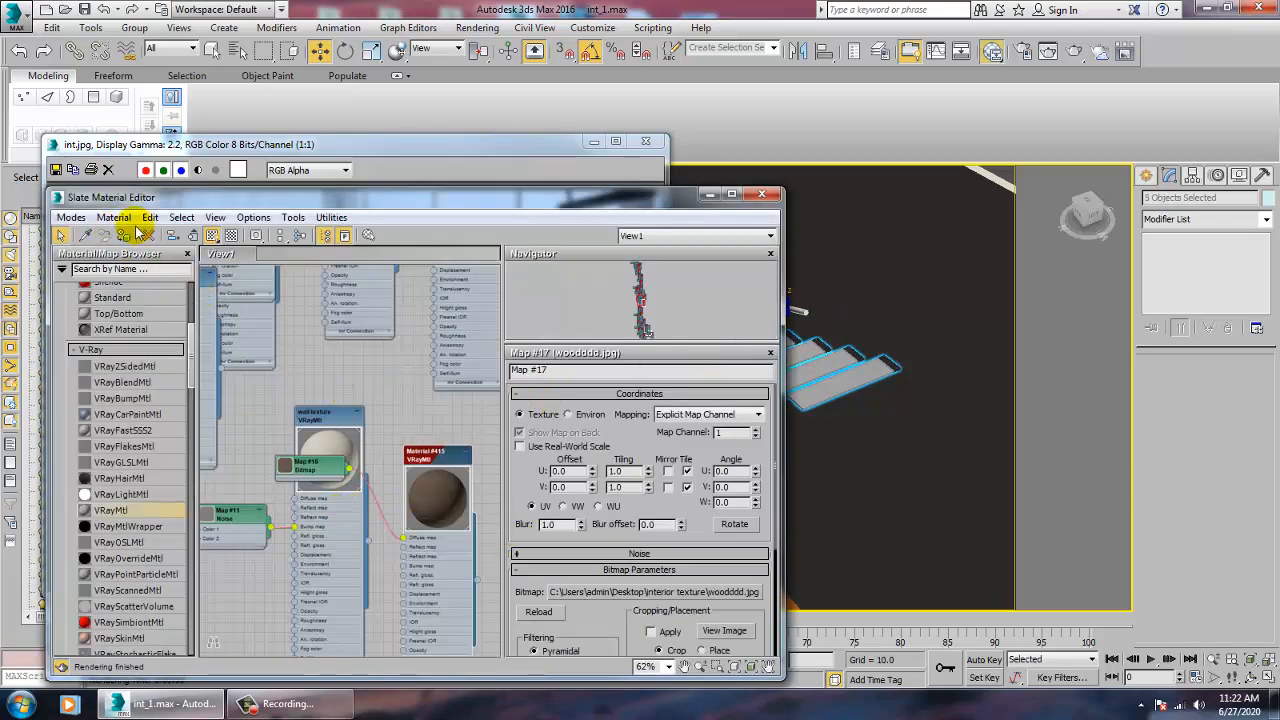
{"action": "left_click", "coordinate": [128, 235]}
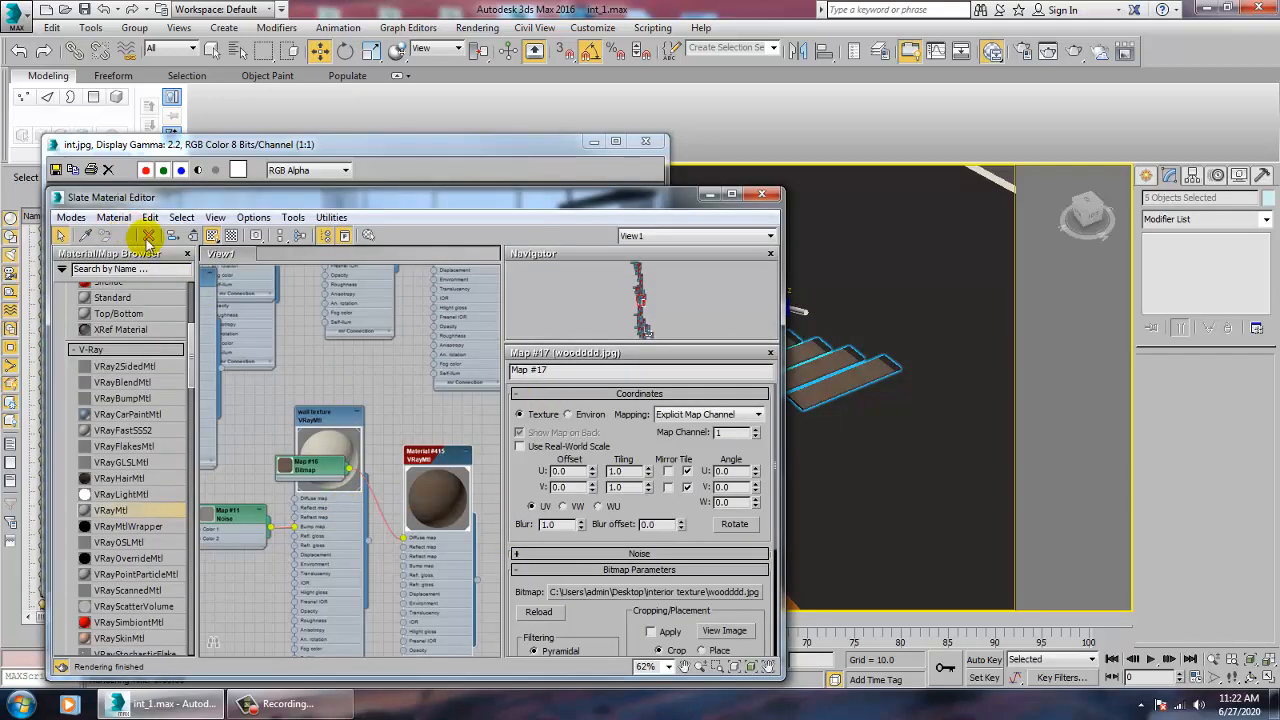
{"action": "left_click", "coordinate": [713, 197]}
Examine the upper treads' wood texture up close and look around the interior for objects still lacking a material
{"action": "left_click", "coordinate": [846, 417]}
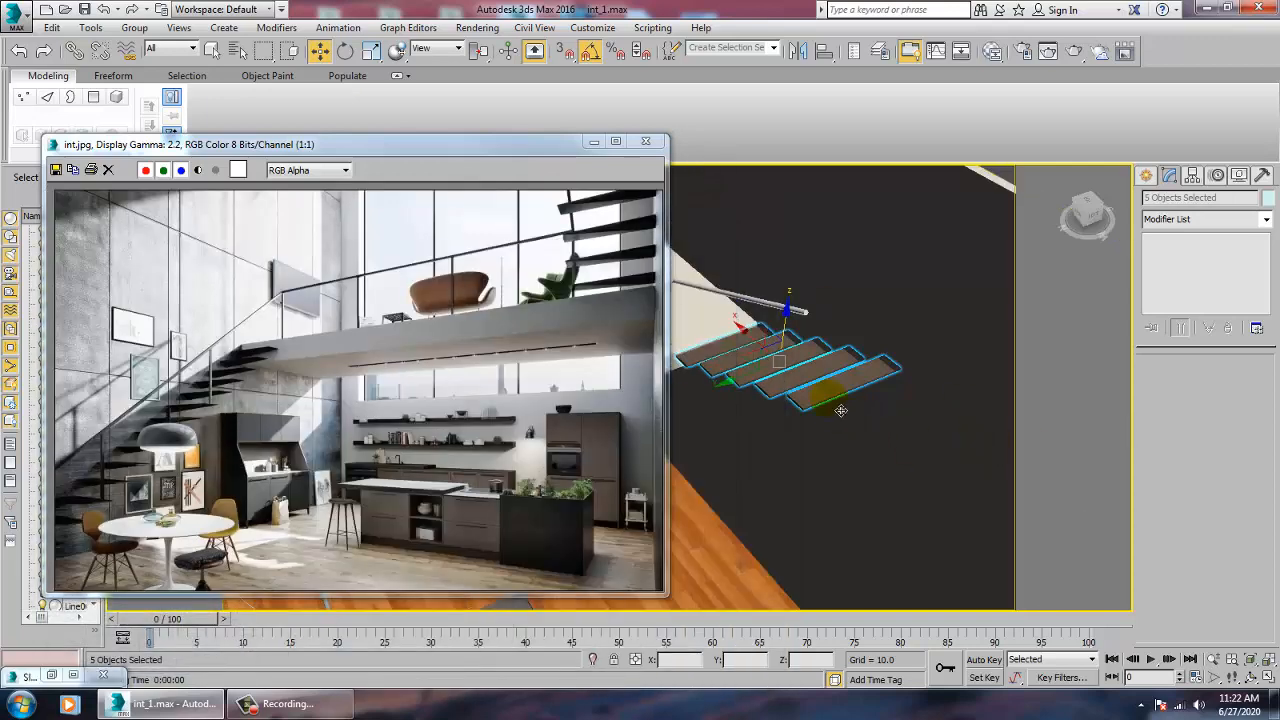
{"action": "scroll", "coordinate": [800, 407], "scroll_direction": "up", "scroll_amount": 5}
{"action": "middle_click_drag", "start_coordinate": [800, 407], "coordinate": [872, 374], "text": "alt"}
{"action": "scroll", "coordinate": [872, 374], "scroll_direction": "down", "scroll_amount": 10}
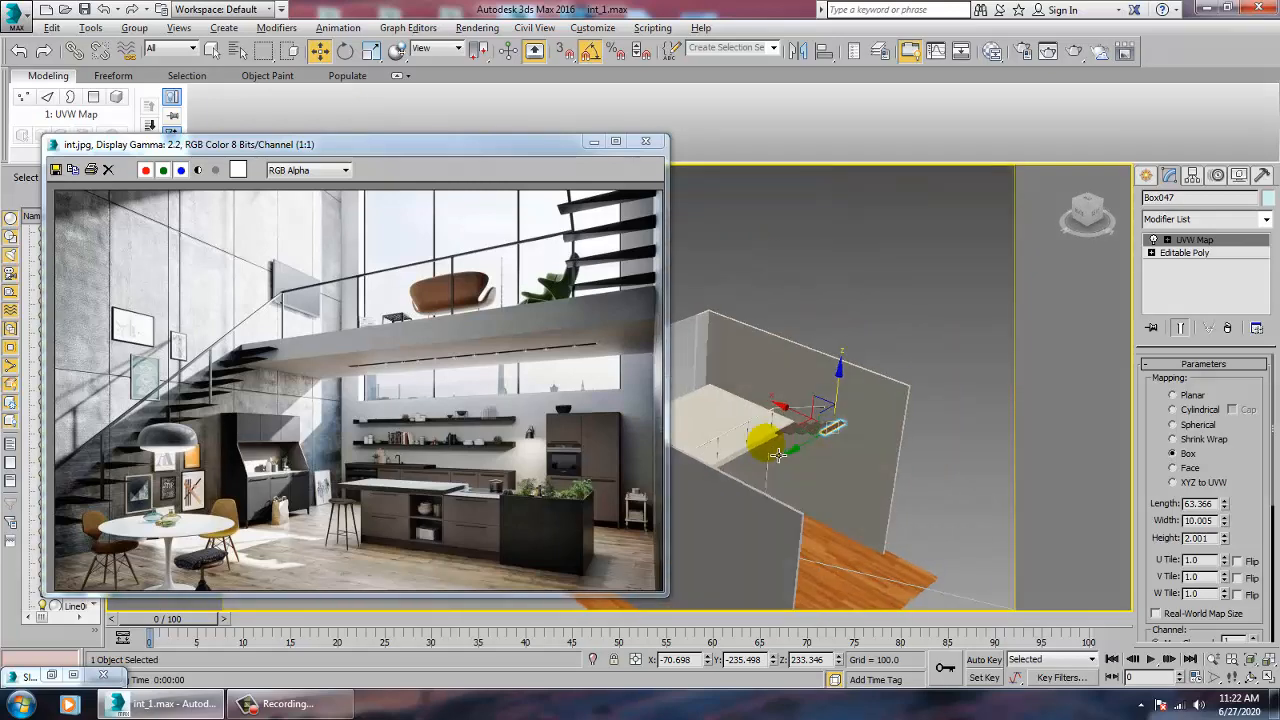
{"action": "scroll", "coordinate": [766, 423], "scroll_direction": "down", "scroll_amount": 5}
{"action": "middle_click_drag", "start_coordinate": [766, 423], "coordinate": [814, 471], "text": "alt"}
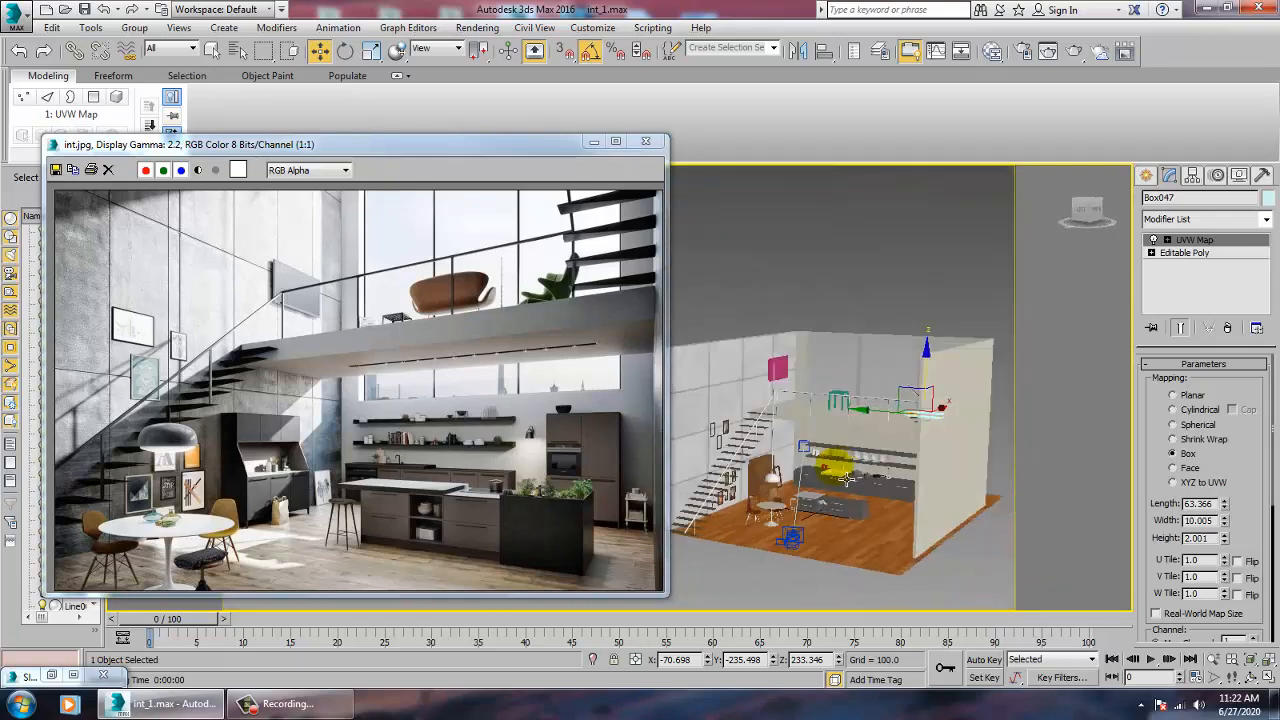
{"action": "scroll", "coordinate": [910, 485], "scroll_direction": "up", "scroll_amount": 5}
{"action": "middle_click_drag", "start_coordinate": [910, 485], "coordinate": [840, 540], "text": "alt"}
{"action": "left_click", "coordinate": [826, 562]}
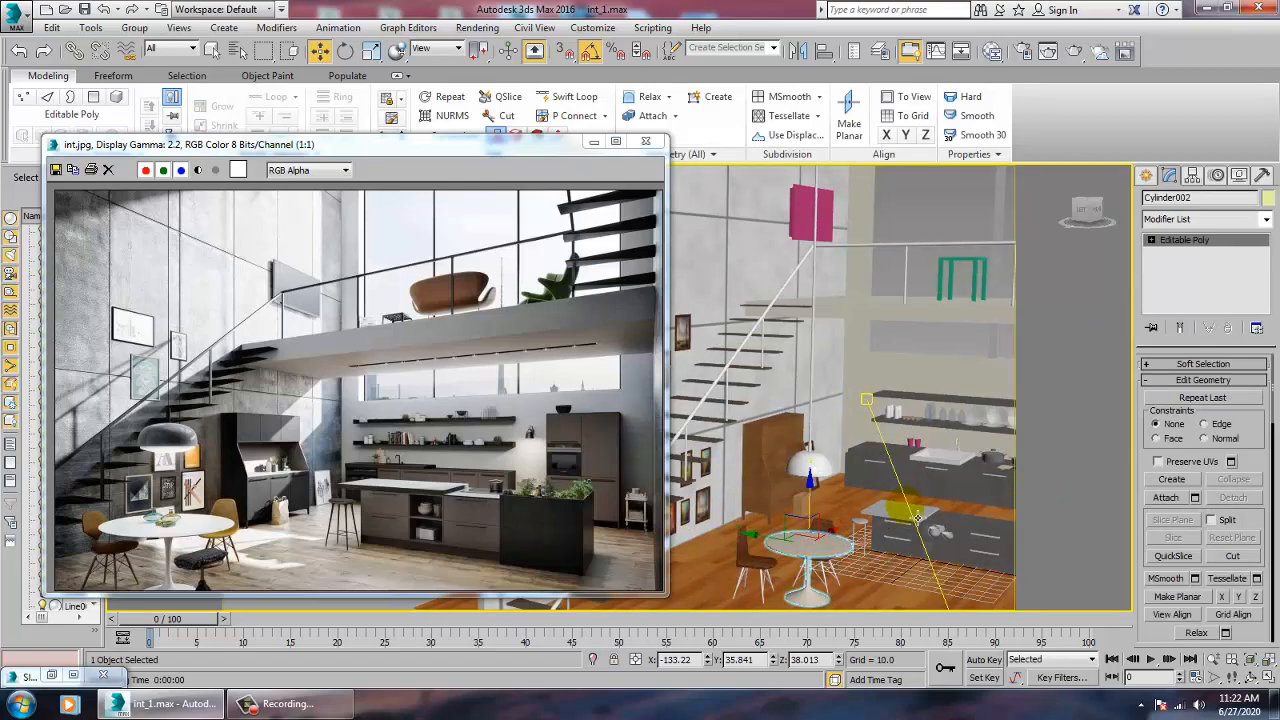
Select the pink panel on the concrete wall, frame it closely, and select its large front polygon
{"action": "left_click", "coordinate": [802, 230]}
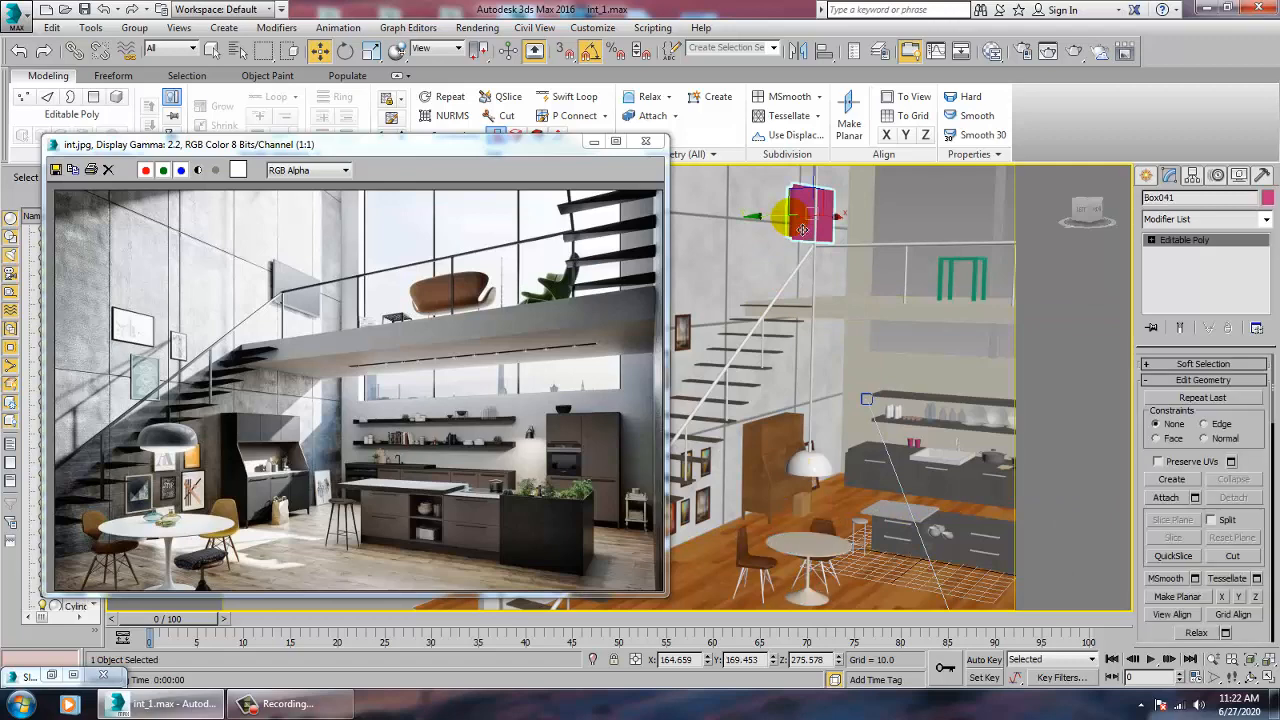
{"action": "key", "text": "z"}
{"action": "middle_click_drag", "start_coordinate": [909, 297], "coordinate": [965, 337], "text": "alt"}
{"action": "key", "text": "3"}
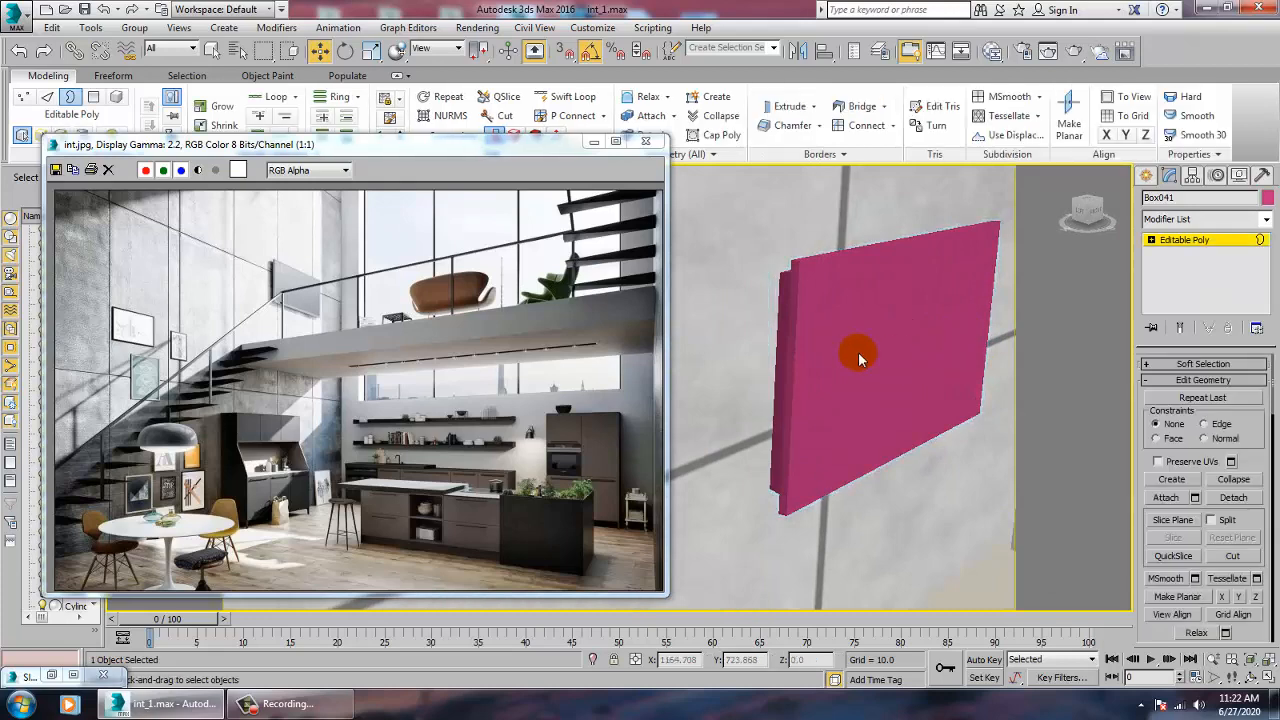
{"action": "key", "text": "3"}
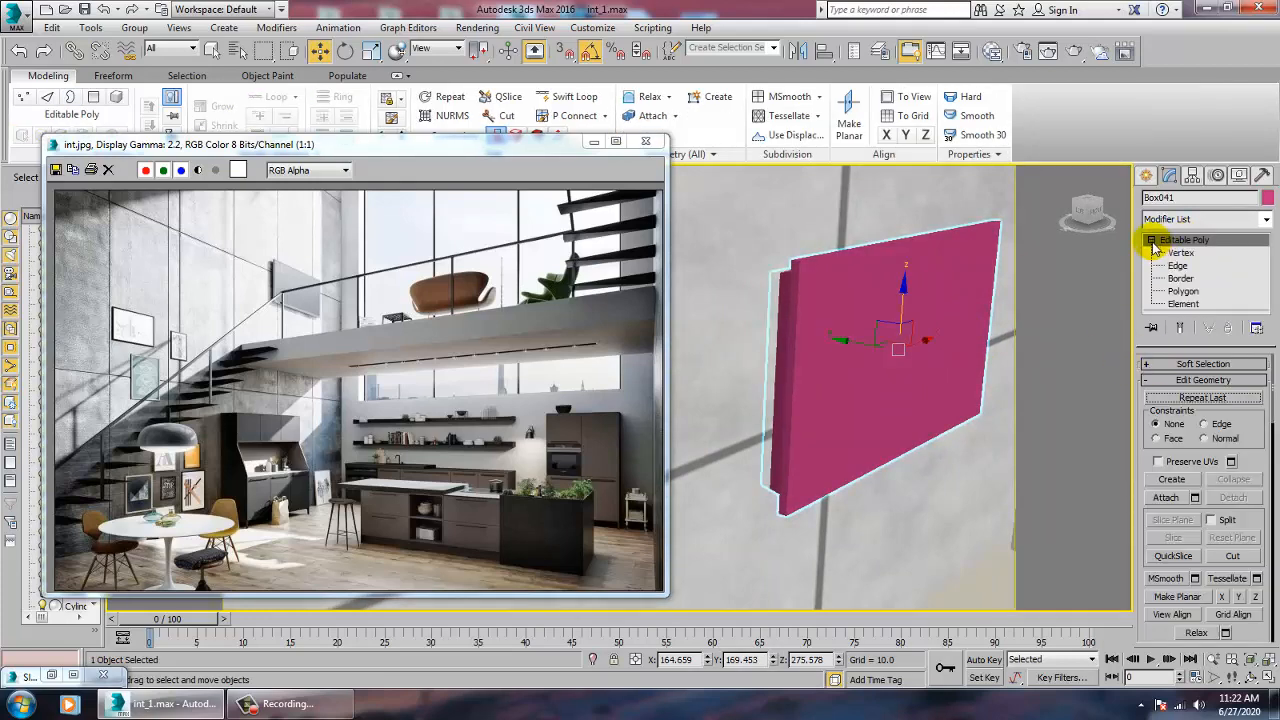
{"action": "left_click", "coordinate": [1183, 291]}
{"action": "left_click", "coordinate": [970, 335]}
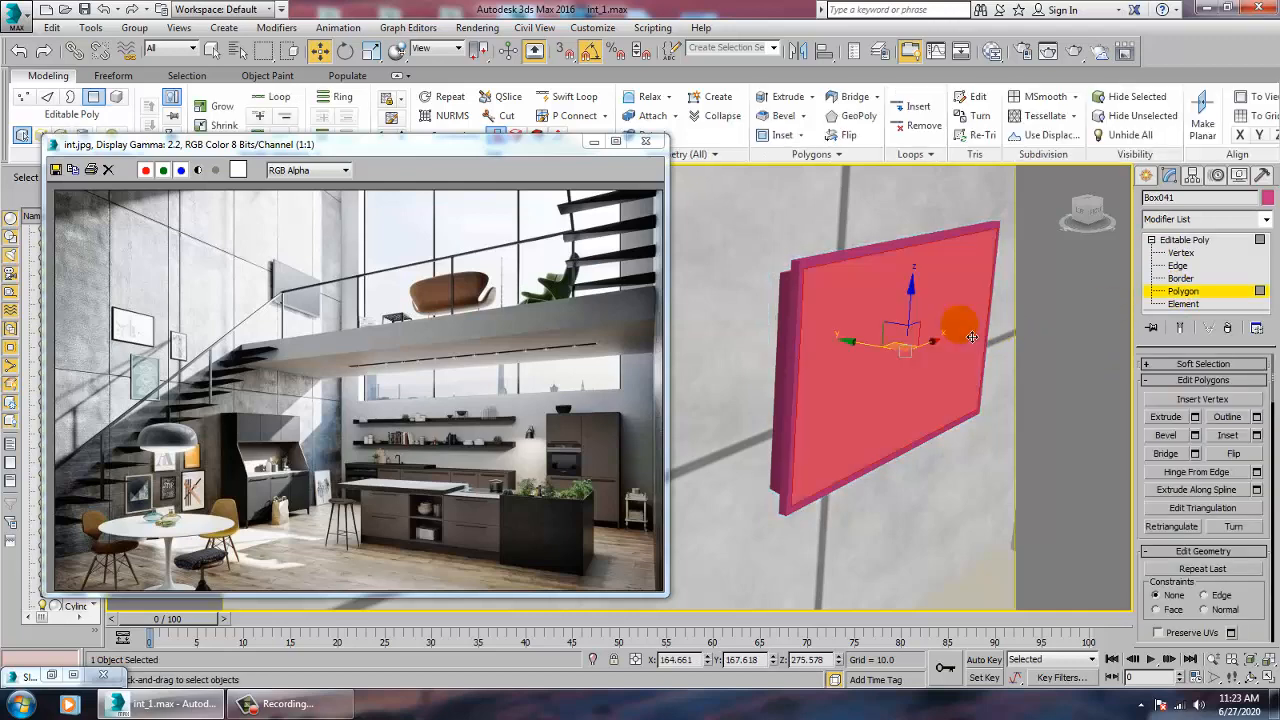
Create a new VRayMtl for the wall panel's front face and set its diffuse colour to dark gray, RGB 42
{"action": "key", "text": "m"}
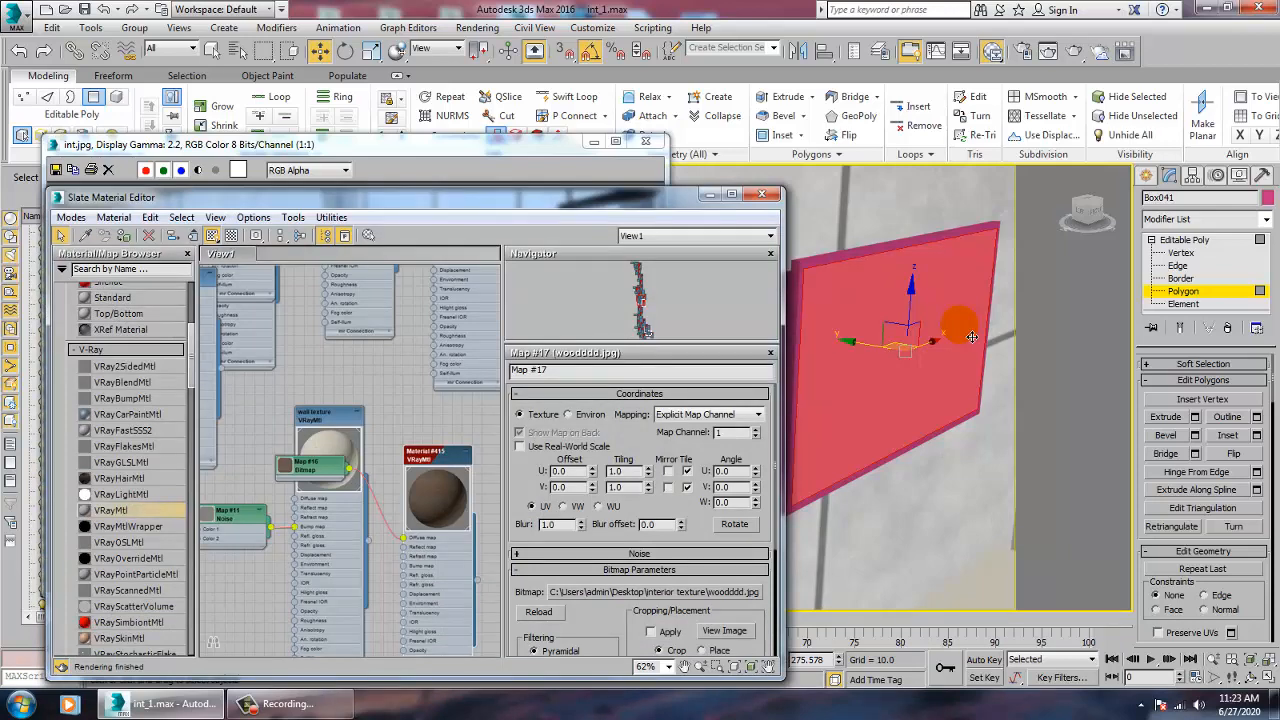
{"action": "middle_click_drag", "start_coordinate": [355, 545], "coordinate": [294, 386]}
{"action": "left_click_drag", "start_coordinate": [580, 453], "coordinate": [372, 430]}
{"action": "double_click", "coordinate": [368, 431]}
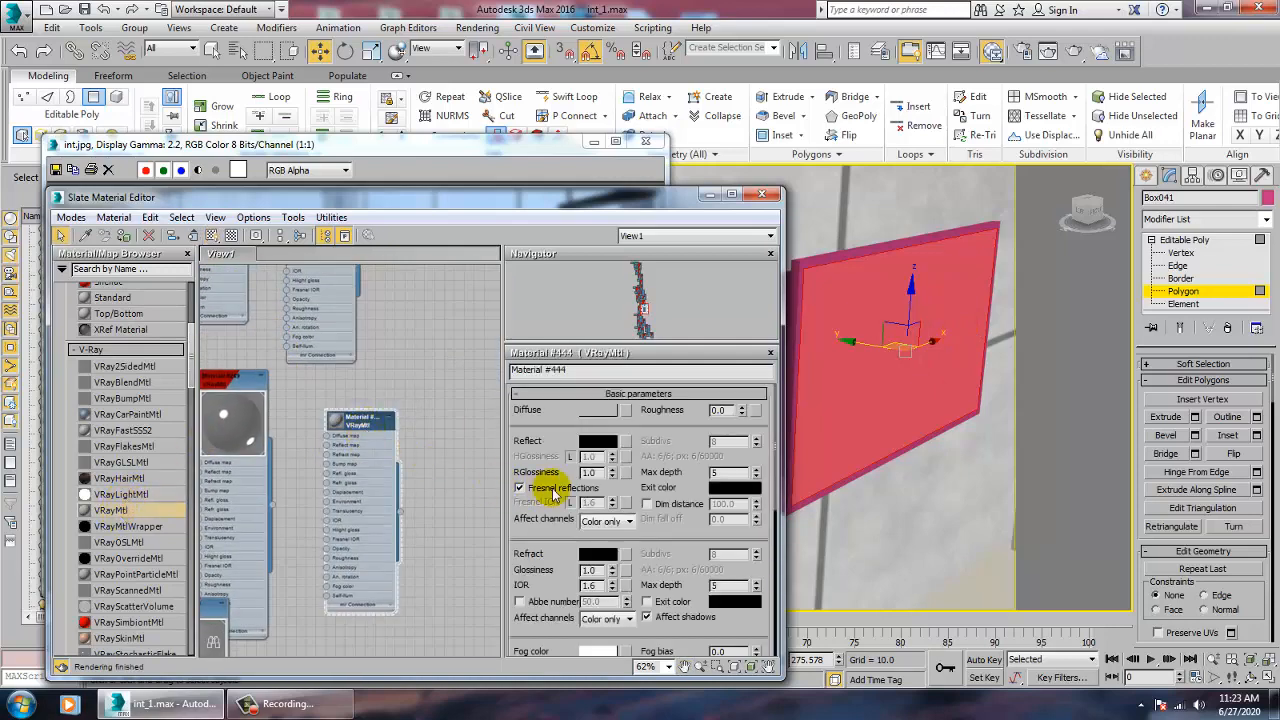
{"action": "left_click", "coordinate": [605, 413]}
{"action": "left_click_drag", "start_coordinate": [451, 171], "coordinate": [323, 226]}
{"action": "left_click", "coordinate": [590, 239]}
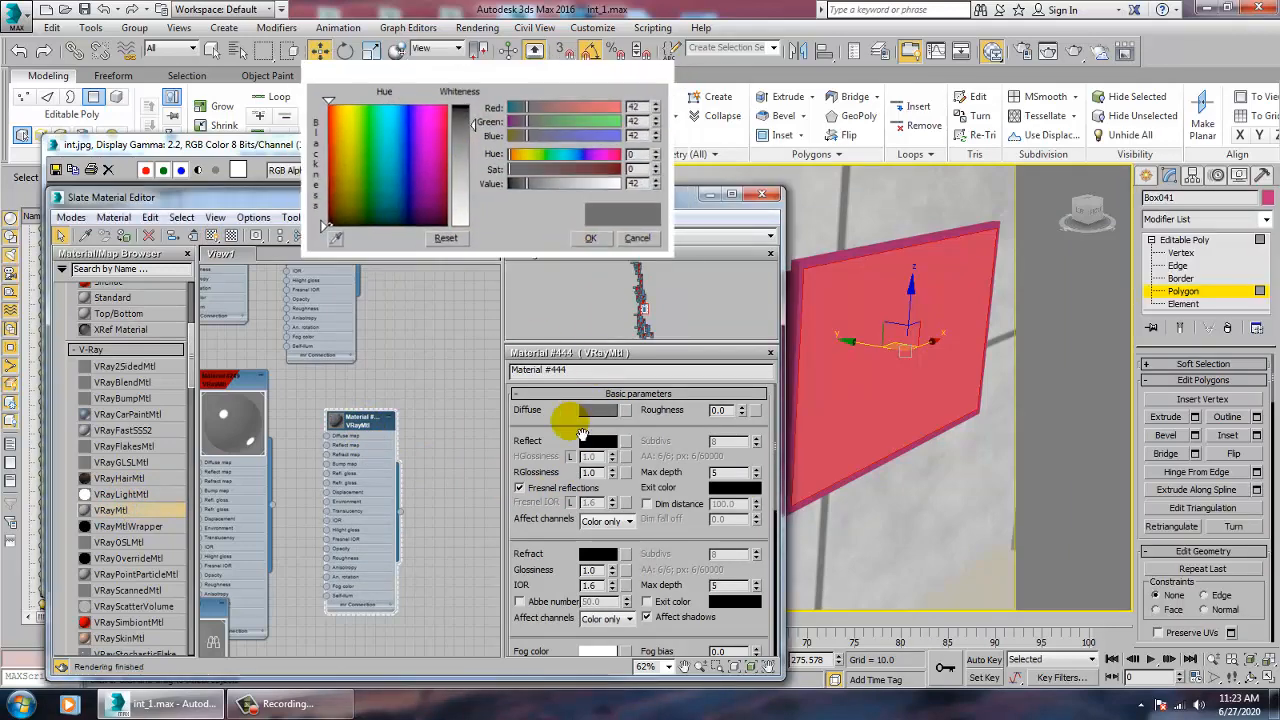
Give the dark gray VRayMtl a gray reflection colour and assign it to the panel's front polygon
{"action": "left_click", "coordinate": [598, 444]}
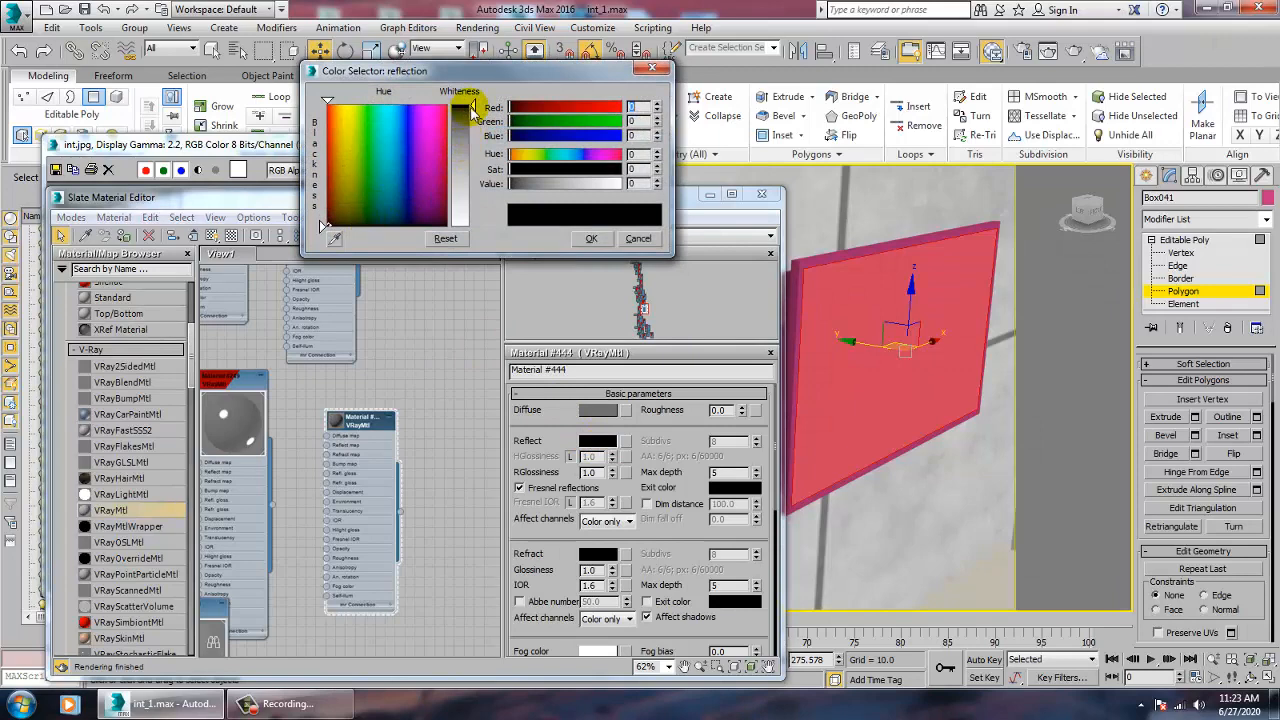
{"action": "left_click_drag", "start_coordinate": [472, 108], "coordinate": [462, 190]}
{"action": "left_click", "coordinate": [590, 239]}
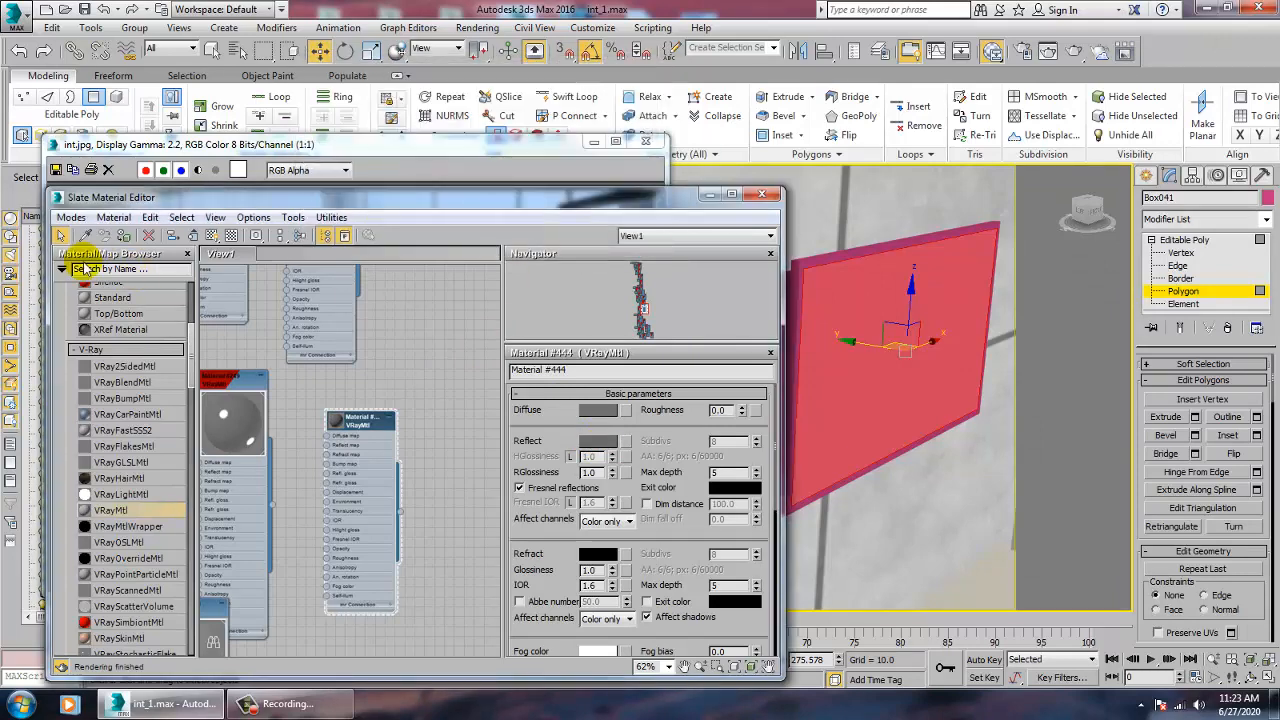
{"action": "left_click", "coordinate": [123, 236]}
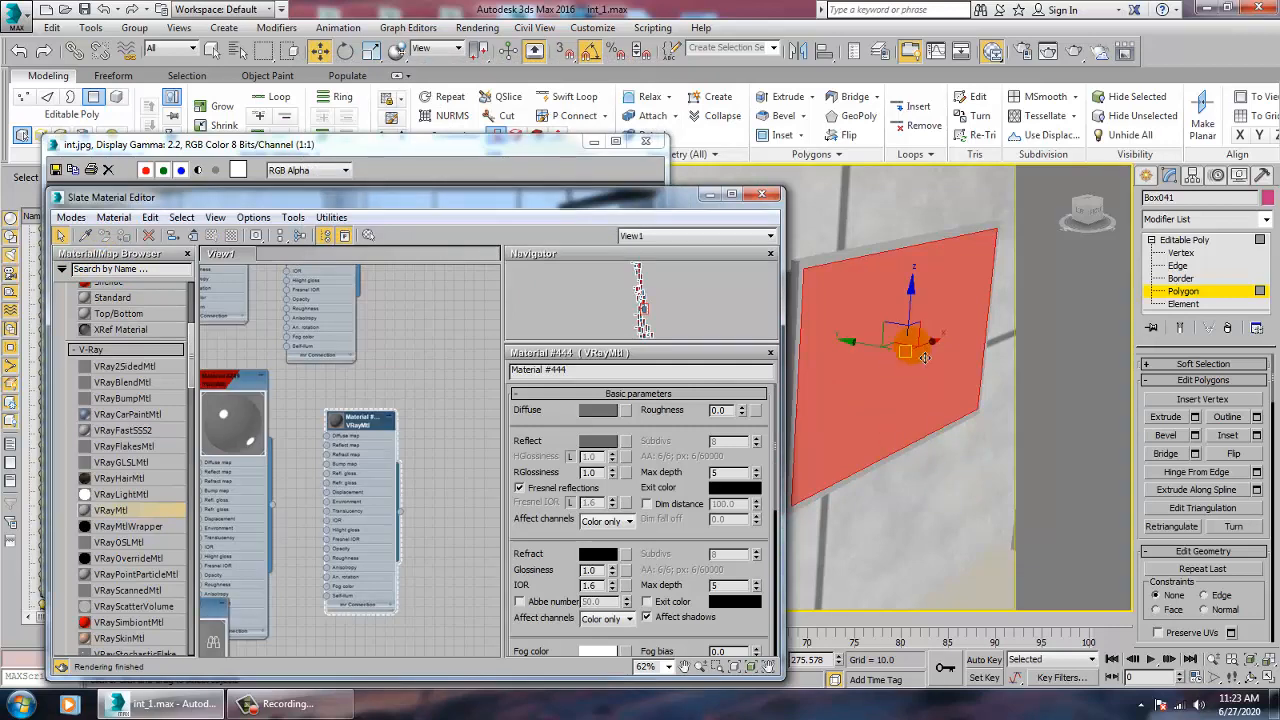
Invert the polygon selection to the panel's frame and assign it a new VRayMtl with near-black diffuse, RGB 2
{"action": "left_click", "coordinate": [912, 316]}
{"action": "key", "text": "ctrl+i"}
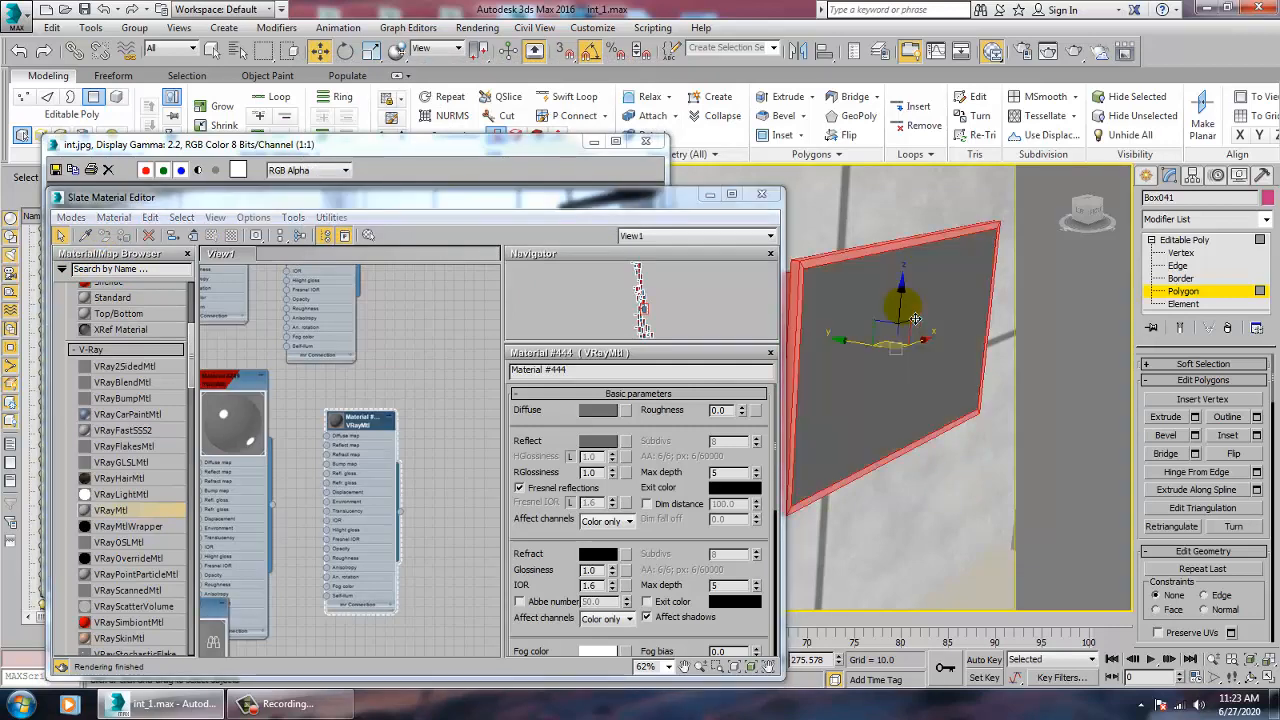
{"action": "middle_click_drag", "start_coordinate": [344, 491], "coordinate": [324, 478]}
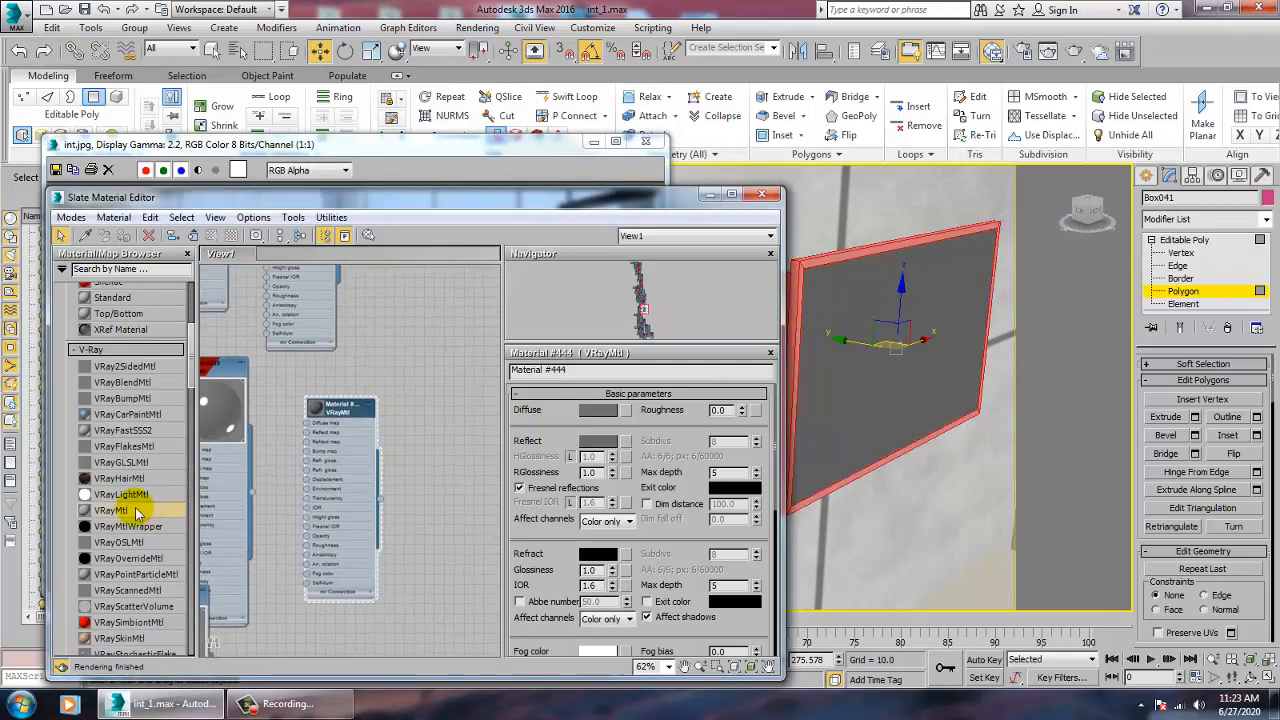
{"action": "left_click_drag", "start_coordinate": [134, 510], "coordinate": [421, 413]}
{"action": "double_click", "coordinate": [428, 418]}
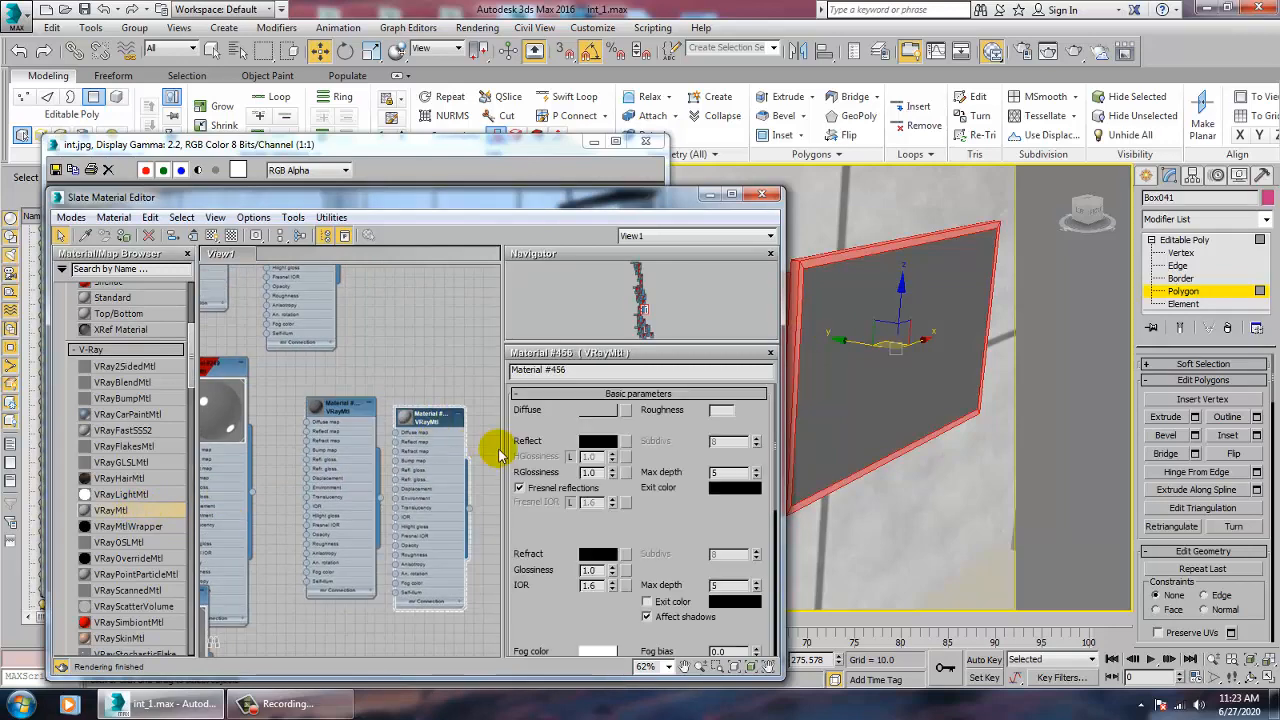
{"action": "left_click", "coordinate": [605, 412]}
{"action": "left_click_drag", "start_coordinate": [326, 150], "coordinate": [323, 228]}
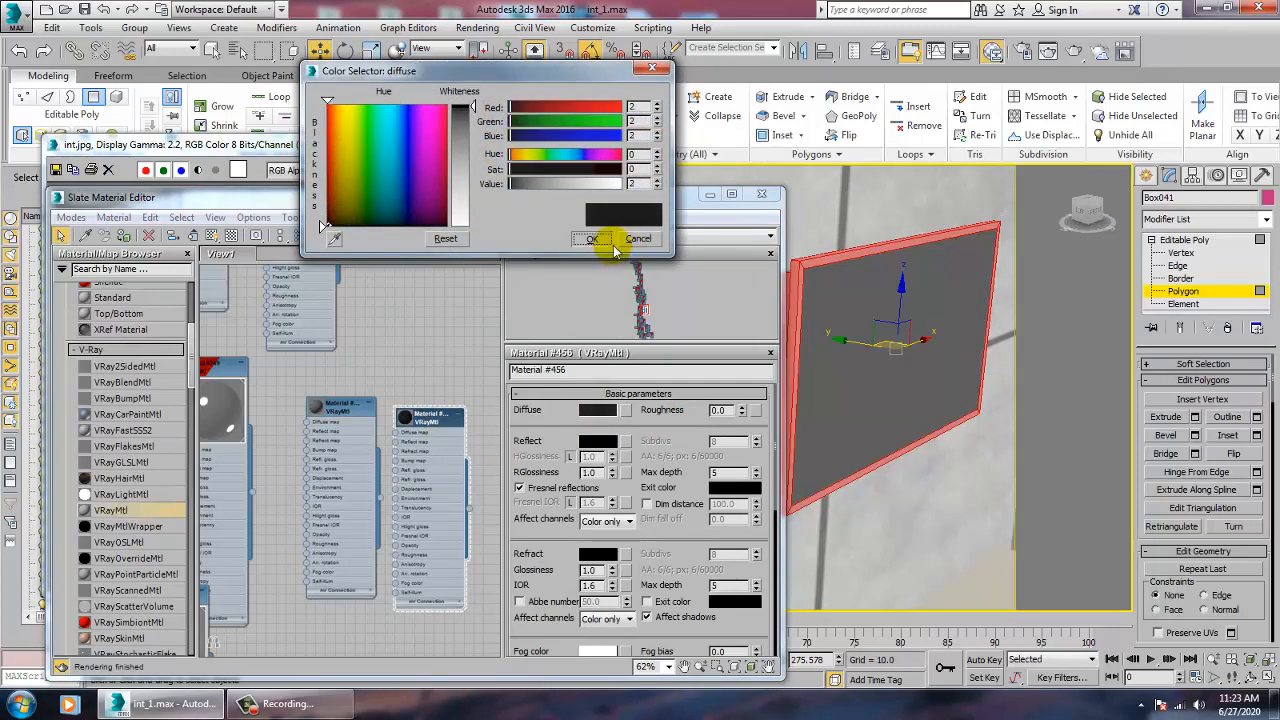
{"action": "left_click", "coordinate": [606, 243]}
{"action": "left_click", "coordinate": [122, 236]}
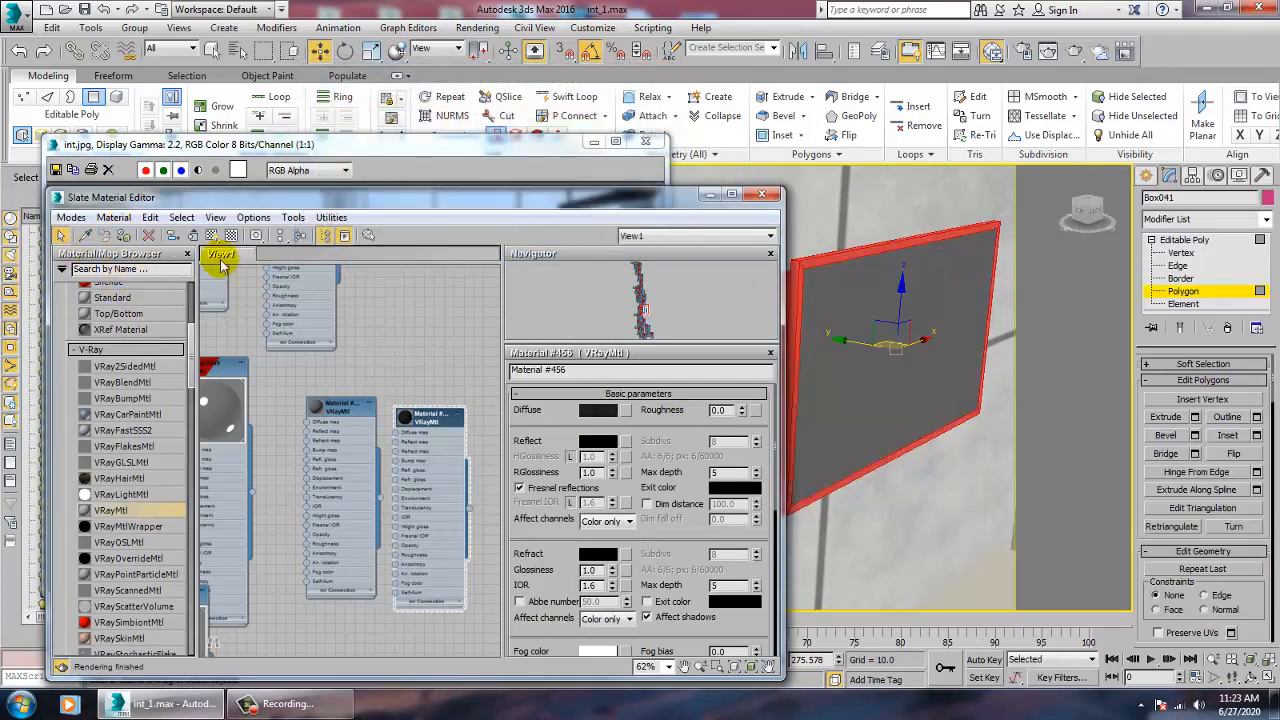
Show the near-black frame material shaded in the viewport and set its reflection colour to gray
{"action": "left_click", "coordinate": [211, 236]}
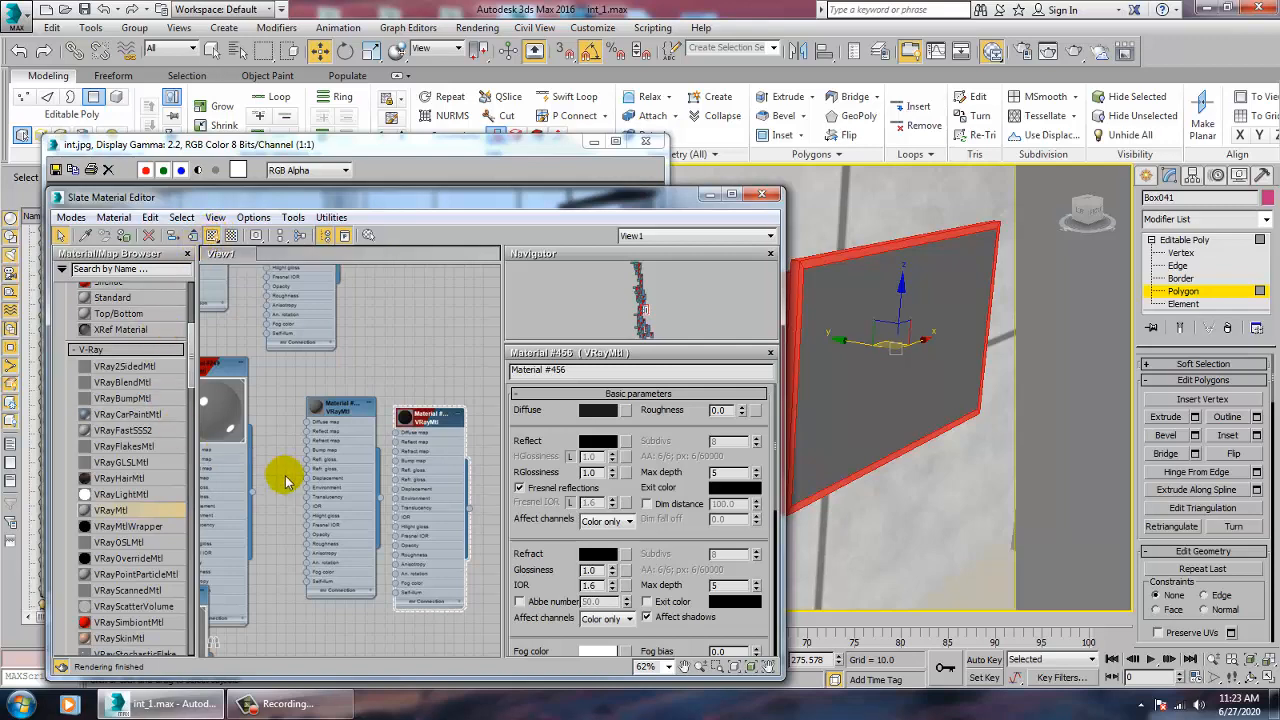
{"action": "left_click", "coordinate": [594, 441]}
{"action": "left_click_drag", "start_coordinate": [474, 107], "coordinate": [468, 140]}
{"action": "left_click", "coordinate": [591, 238]}
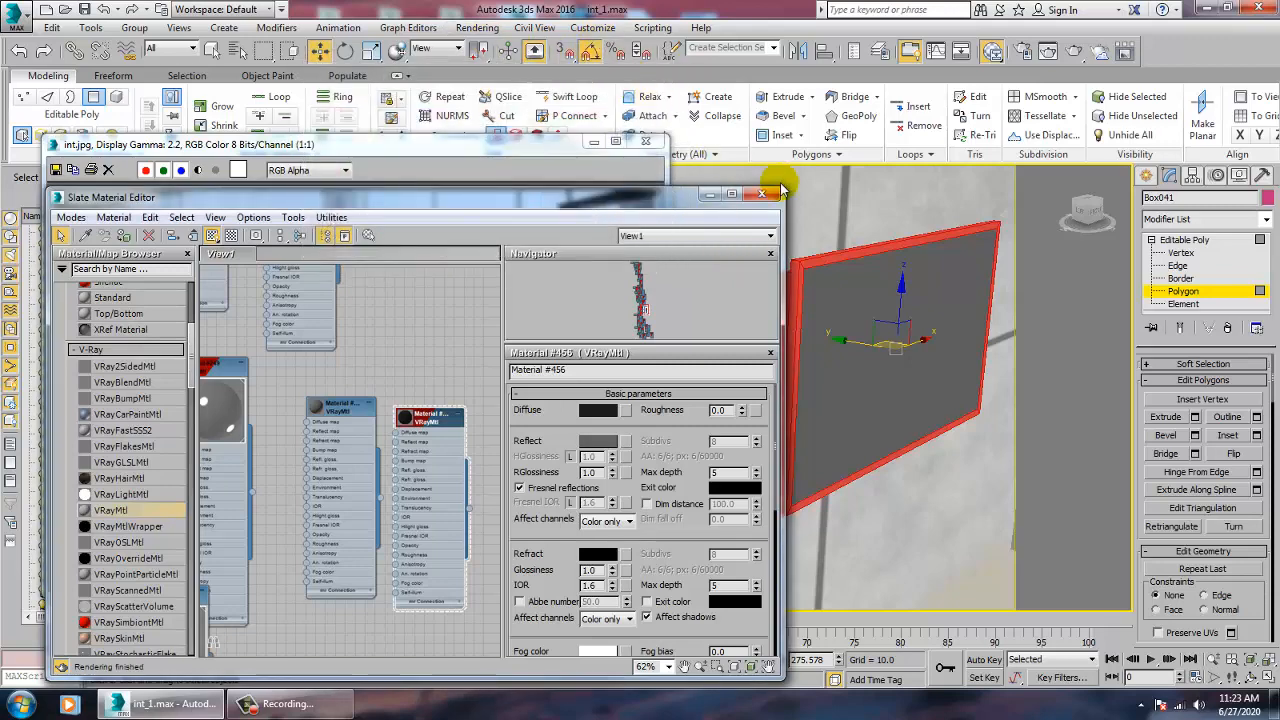
Minimize the reference image and material editor, switch to the camera view, and leave polygon editing on the panel
{"action": "left_click", "coordinate": [592, 144]}
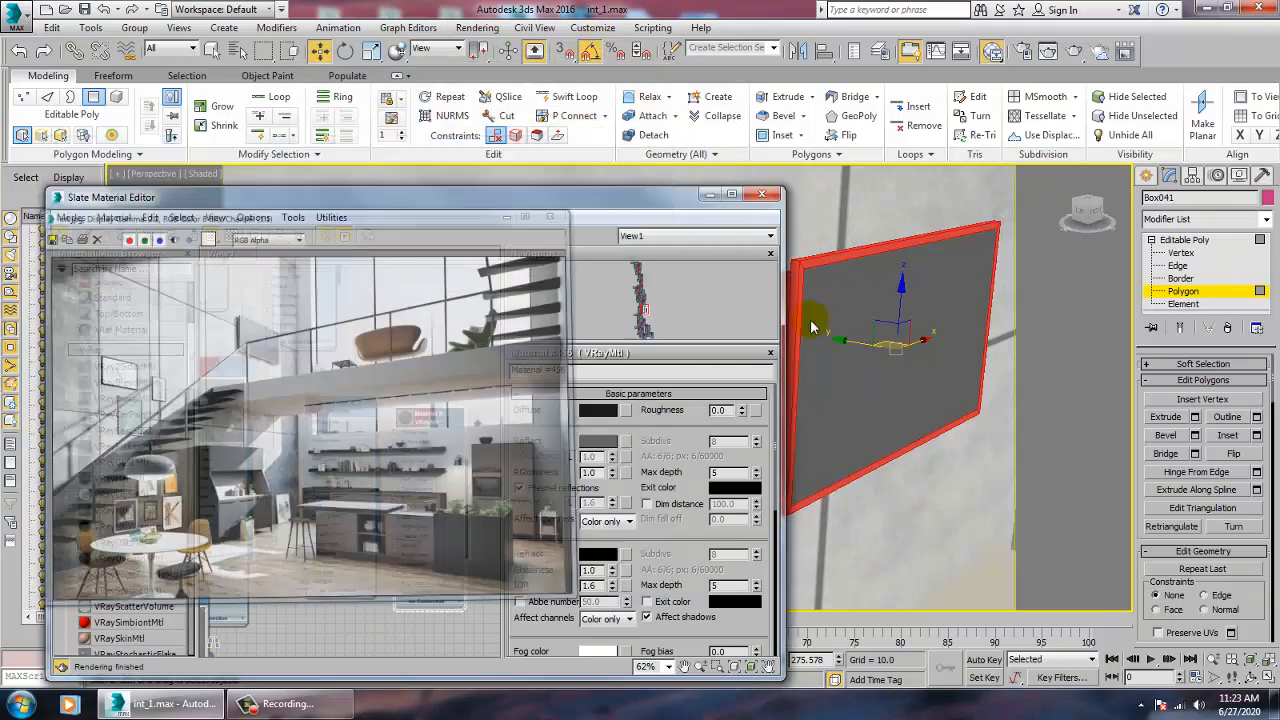
{"action": "left_click", "coordinate": [860, 345]}
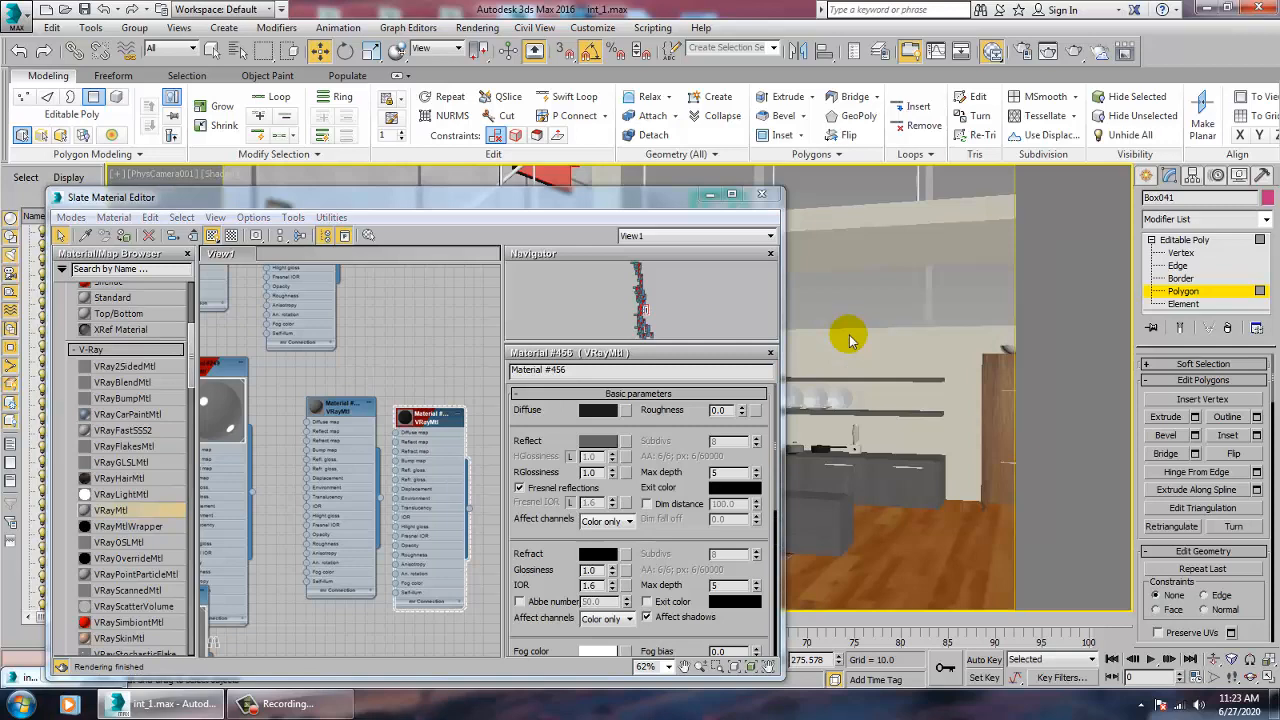
{"action": "left_click", "coordinate": [710, 194]}
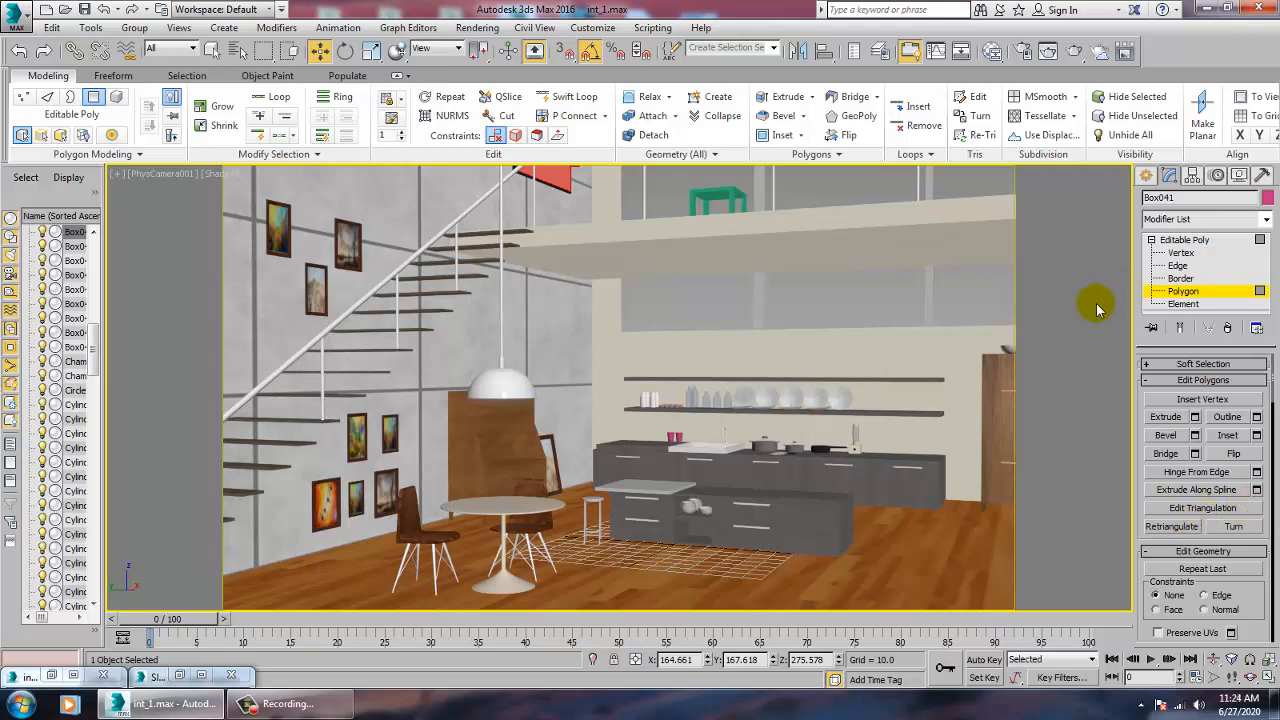
{"action": "left_click", "coordinate": [1198, 238]}
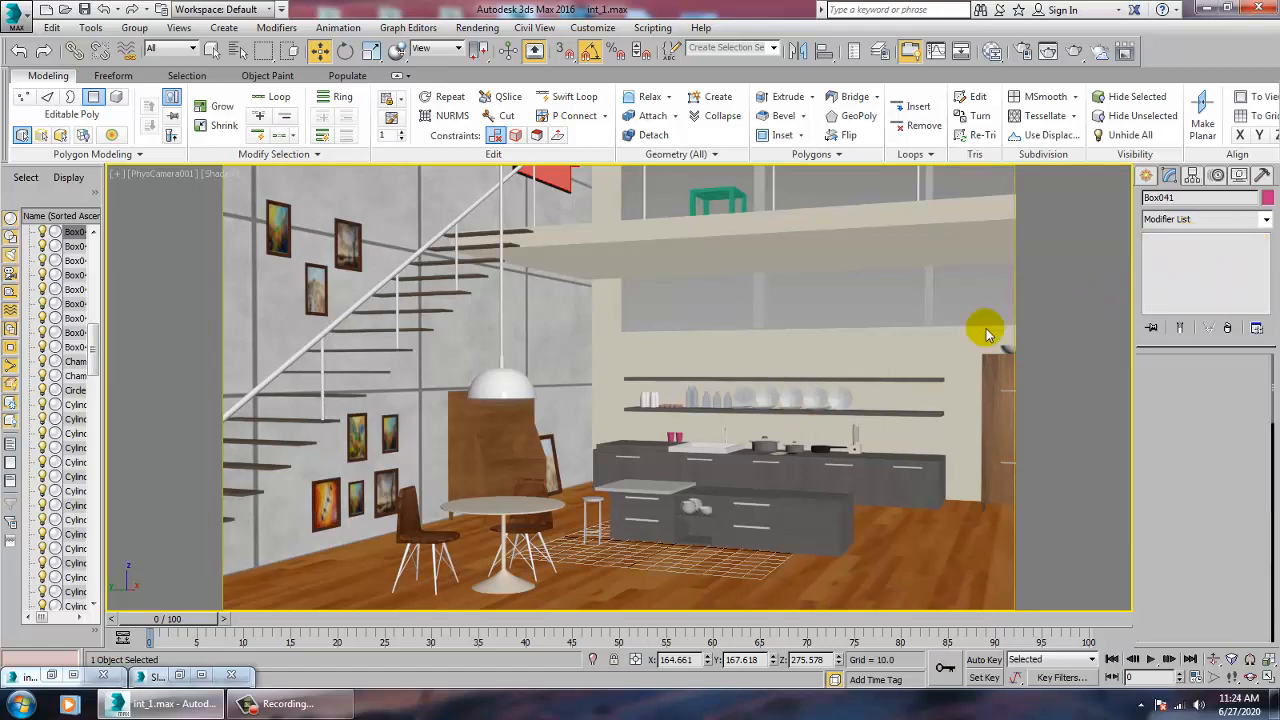
In the perspective view, assign the existing brown wood VRayMtl to the kitchen island's raised worktop slab
{"action": "left_click", "coordinate": [731, 401]}
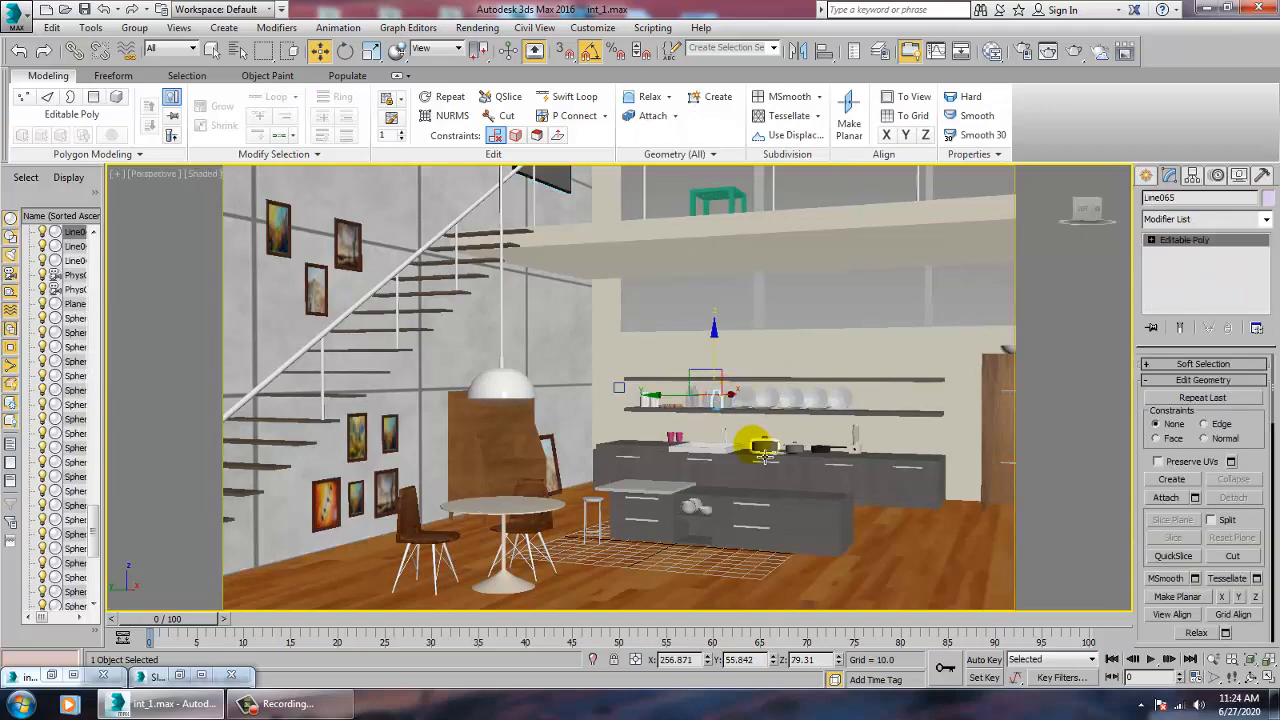
{"action": "key", "text": "p"}
{"action": "key", "text": "z"}
{"action": "left_click", "coordinate": [698, 528]}
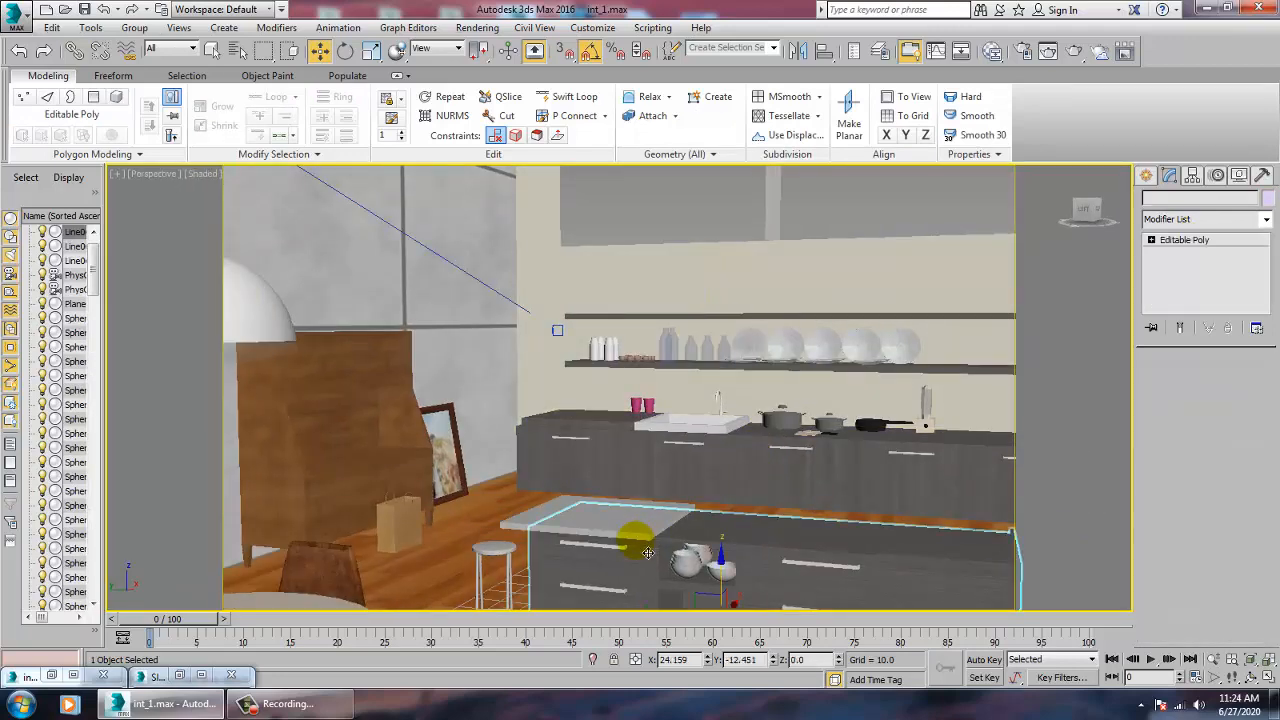
{"action": "key", "text": "z"}
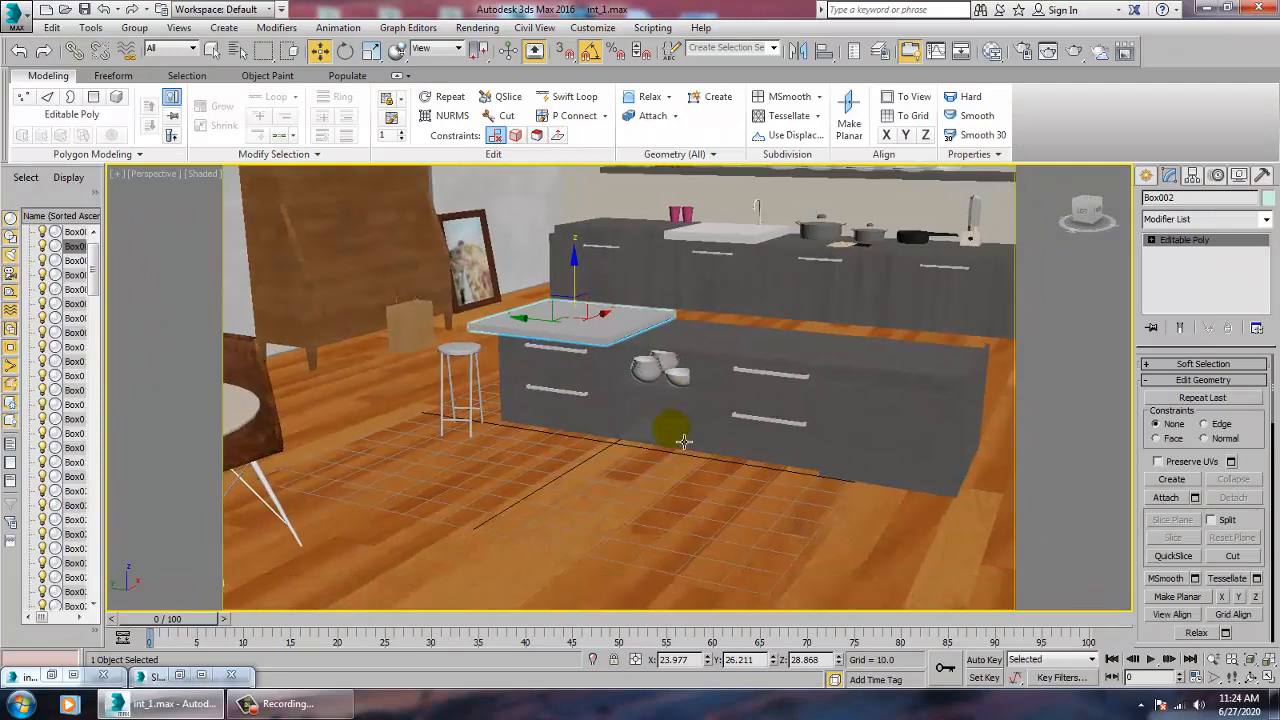
{"action": "middle_click_drag", "start_coordinate": [953, 477], "coordinate": [757, 380]}
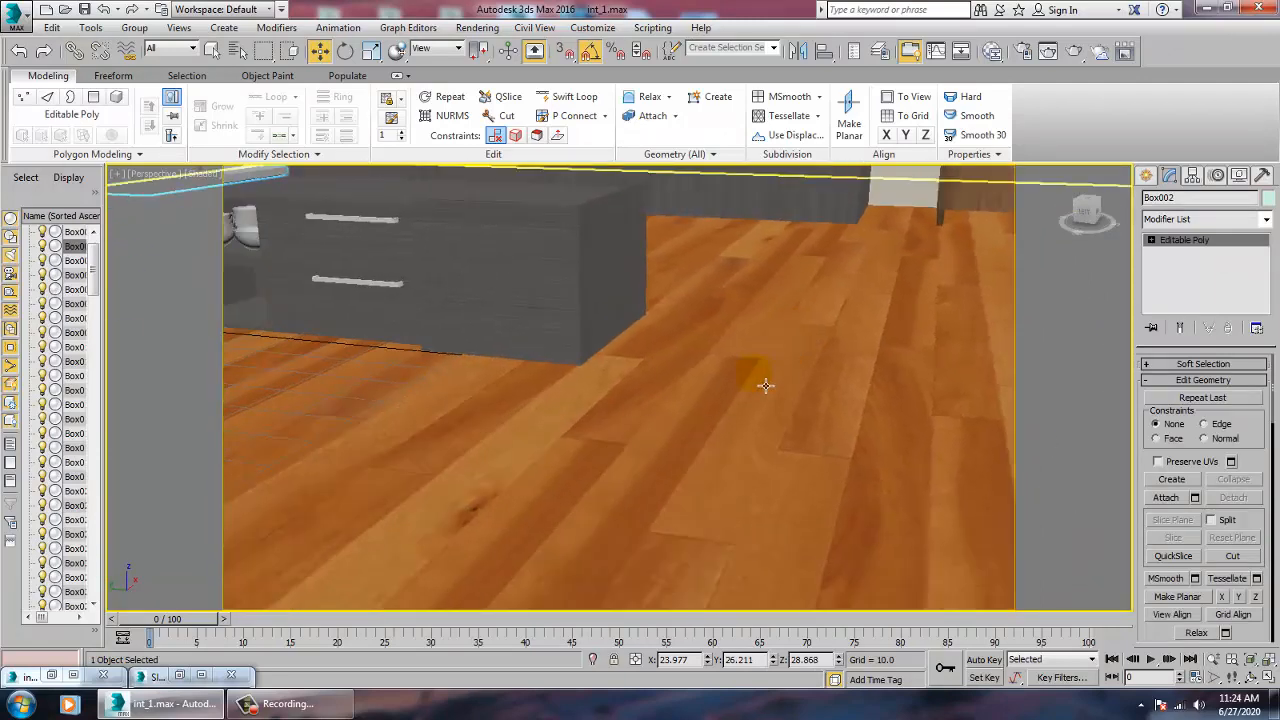
{"action": "key", "text": "m"}
{"action": "middle_click_drag", "start_coordinate": [395, 353], "coordinate": [550, 538]}
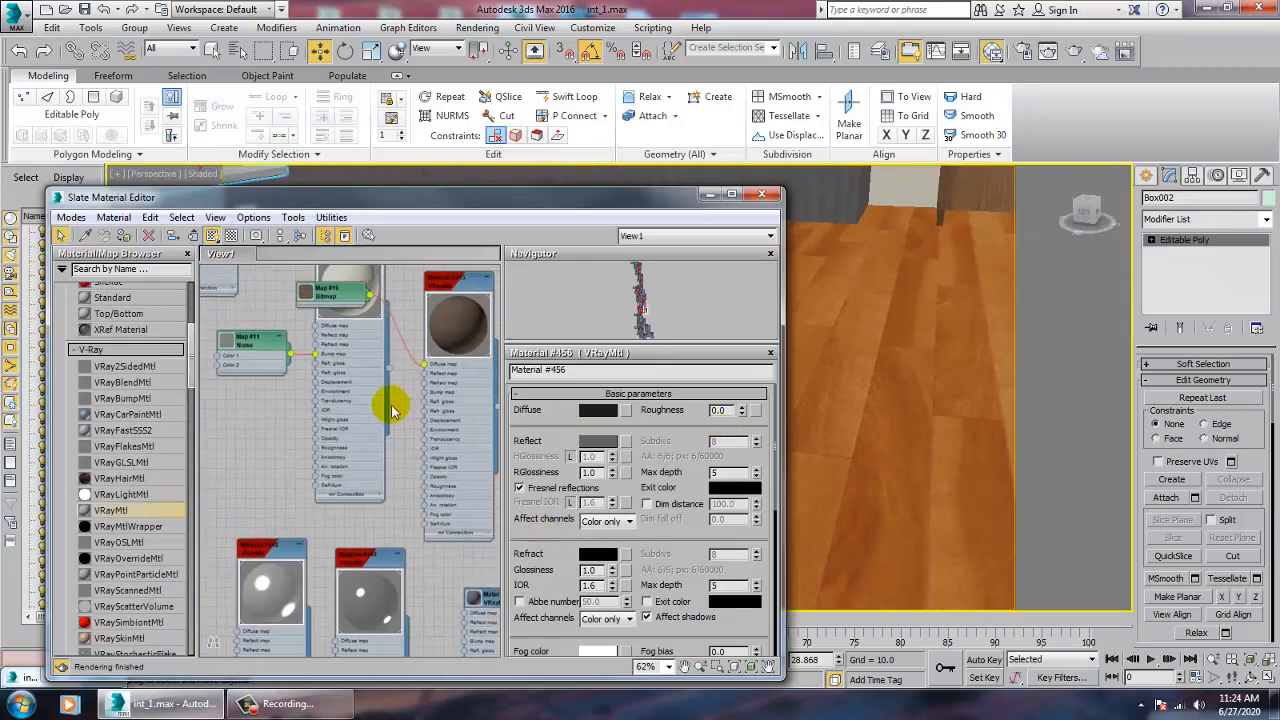
{"action": "middle_click_drag", "start_coordinate": [391, 404], "coordinate": [425, 476]}
{"action": "middle_click_drag", "start_coordinate": [470, 375], "coordinate": [424, 441]}
{"action": "left_click", "coordinate": [459, 416]}
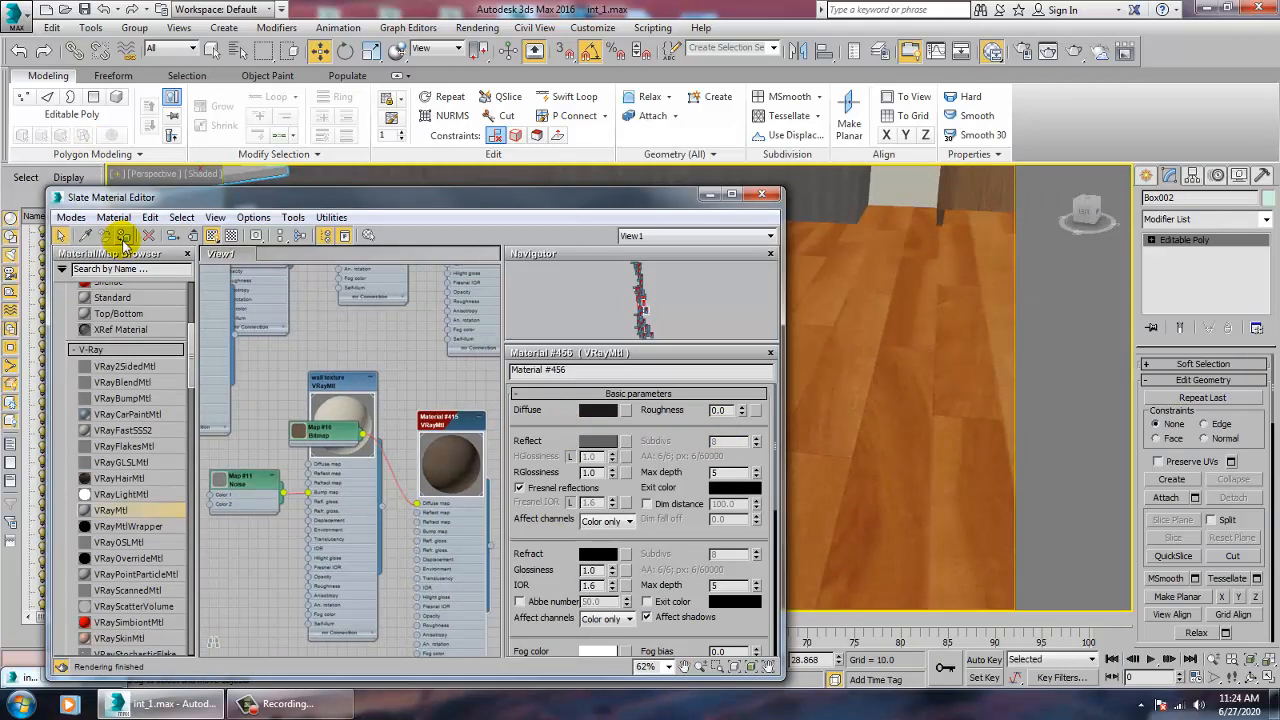
{"action": "left_click", "coordinate": [708, 193]}
Add a UVW Map modifier to the island's raised worktop slab and set its mapping to Box
{"action": "scroll", "coordinate": [571, 286], "scroll_direction": "down", "scroll_amount": 5}
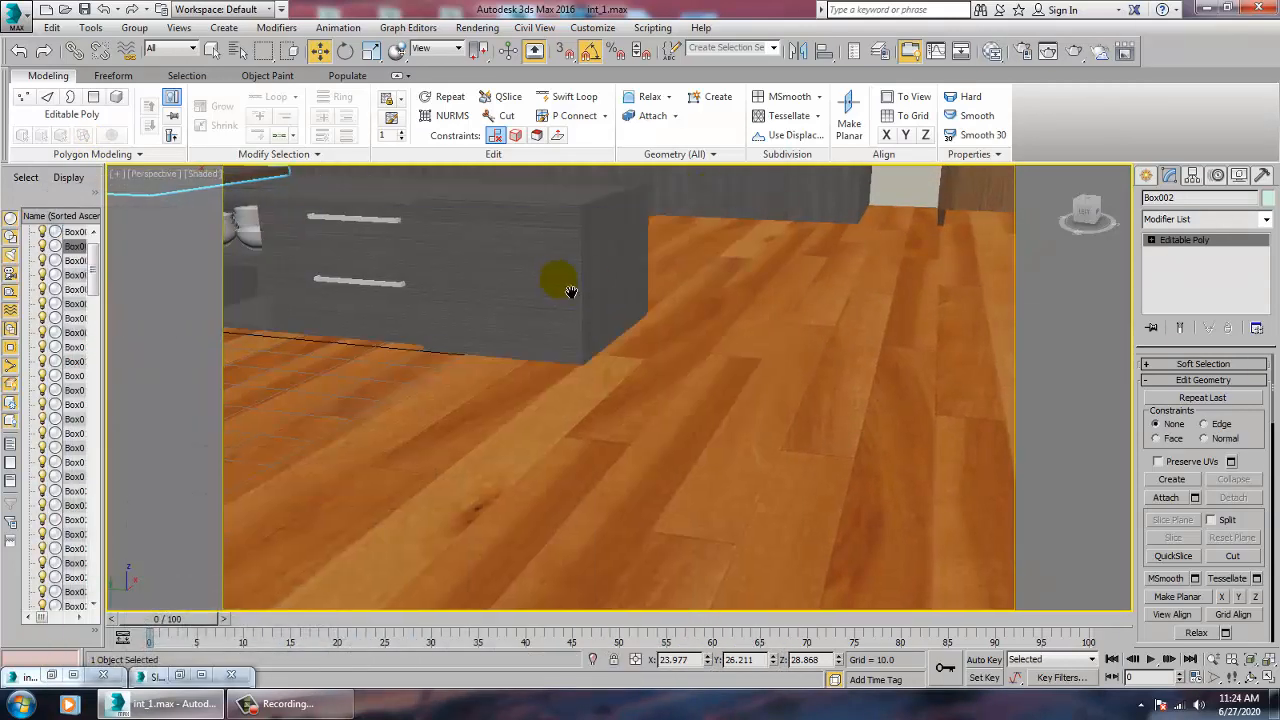
{"action": "middle_click_drag", "start_coordinate": [686, 451], "coordinate": [595, 324]}
{"action": "middle_click_drag", "start_coordinate": [683, 424], "coordinate": [680, 442], "text": "alt"}
{"action": "scroll", "coordinate": [664, 446], "scroll_direction": "up", "scroll_amount": 1}
{"action": "scroll", "coordinate": [664, 446], "scroll_direction": "down", "scroll_amount": 1}
{"action": "scroll", "coordinate": [678, 443], "scroll_direction": "down", "scroll_amount": 6}
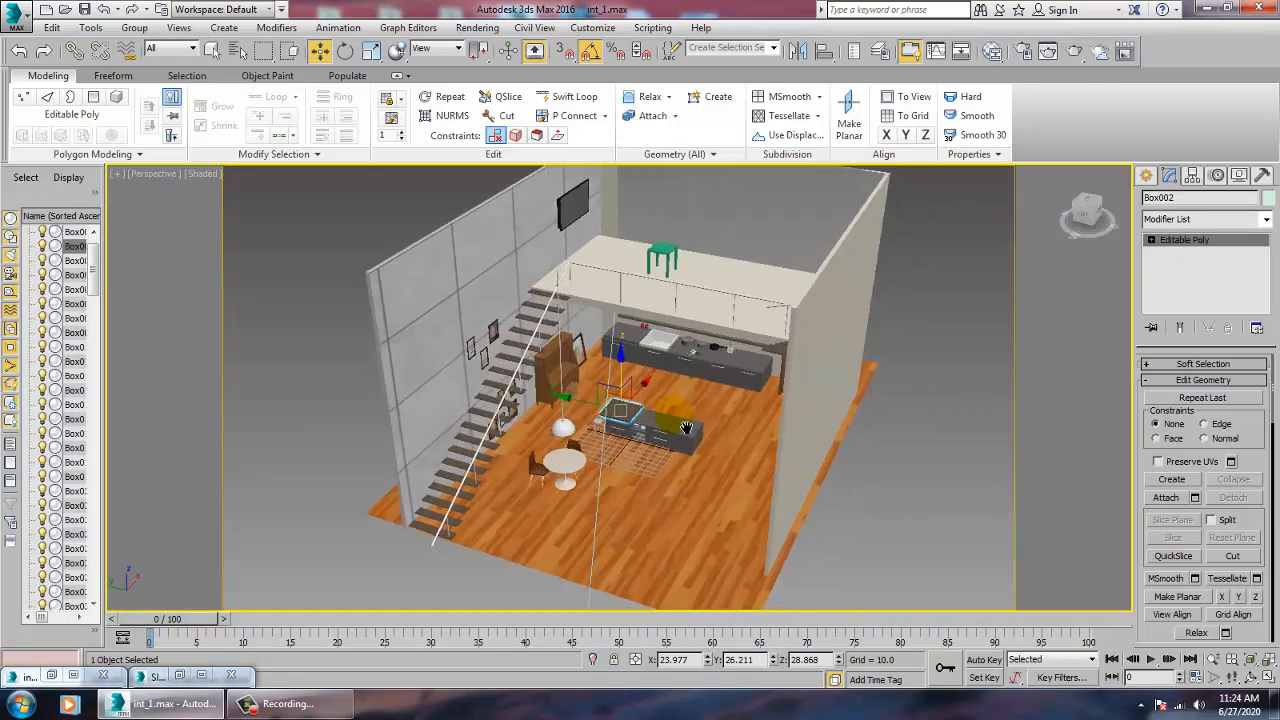
{"action": "scroll", "coordinate": [676, 444], "scroll_direction": "up", "scroll_amount": 2}
{"action": "left_click", "coordinate": [676, 444]}
{"action": "scroll", "coordinate": [650, 452], "scroll_direction": "up", "scroll_amount": 6}
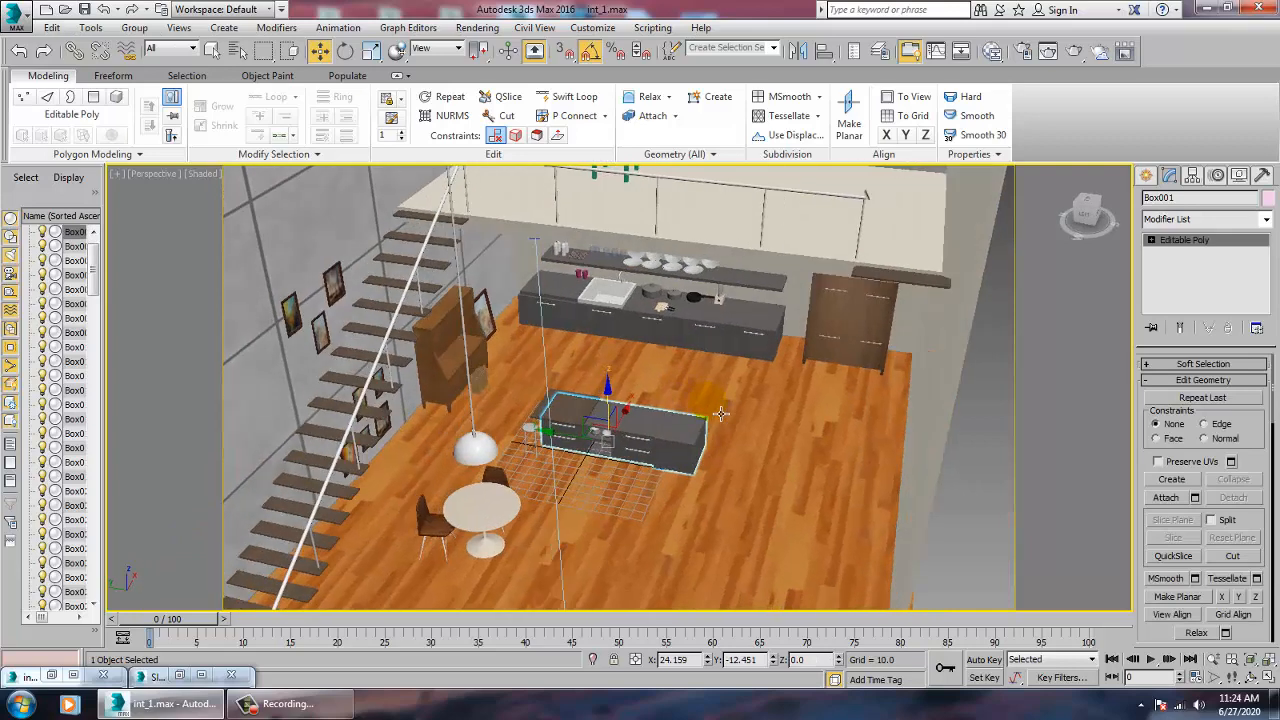
{"action": "scroll", "coordinate": [634, 428], "scroll_direction": "down", "scroll_amount": 2}
{"action": "left_click", "coordinate": [654, 431]}
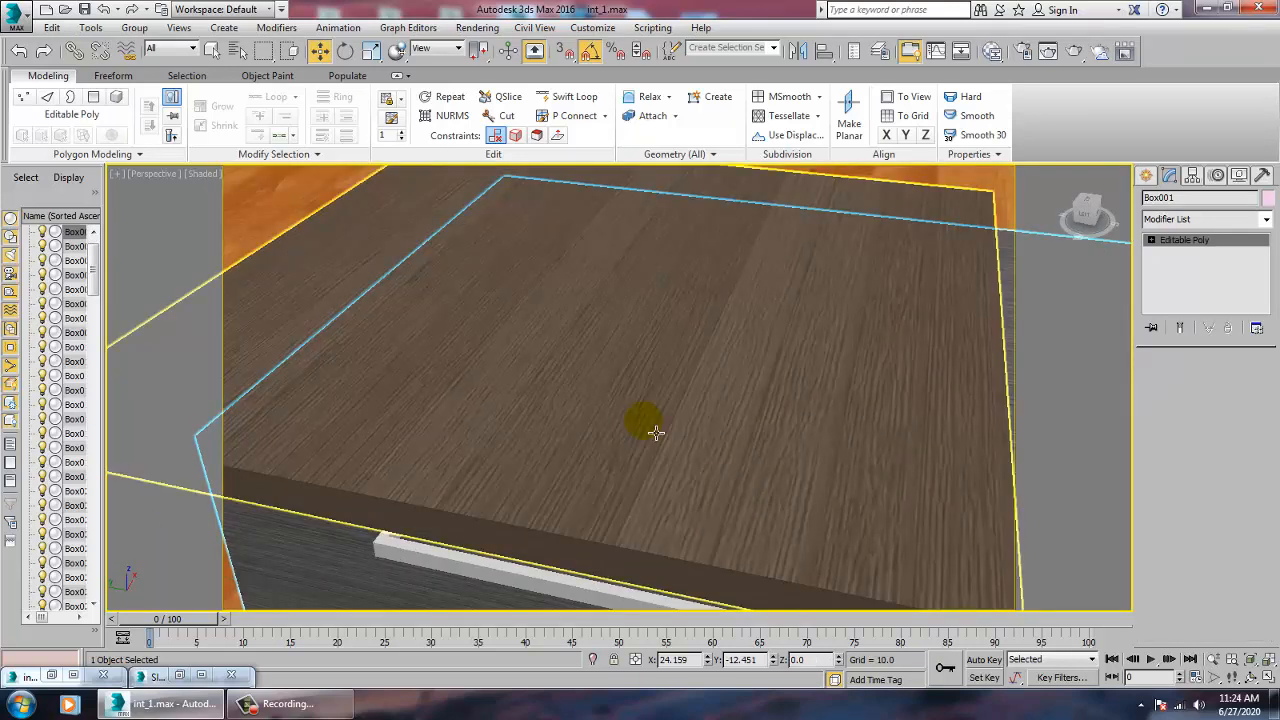
{"action": "left_click", "coordinate": [1187, 220]}
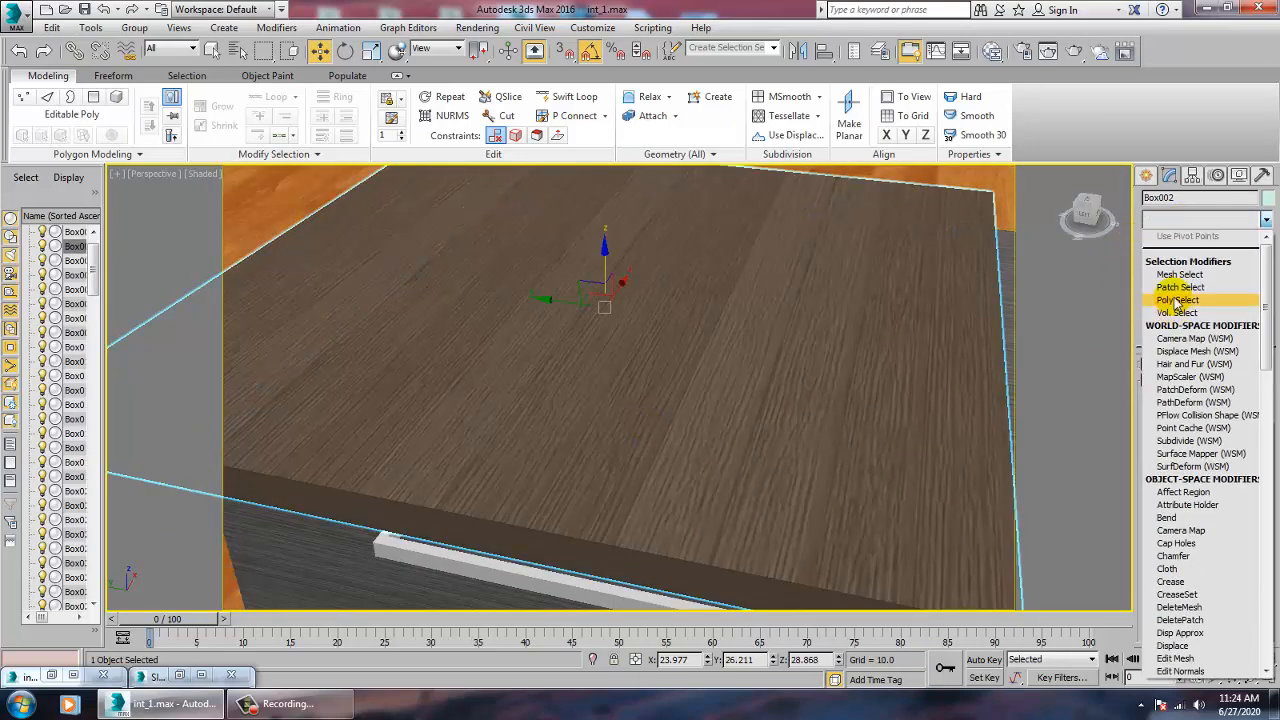
{"action": "scroll", "coordinate": [1177, 300], "scroll_direction": "down", "scroll_amount": 15}
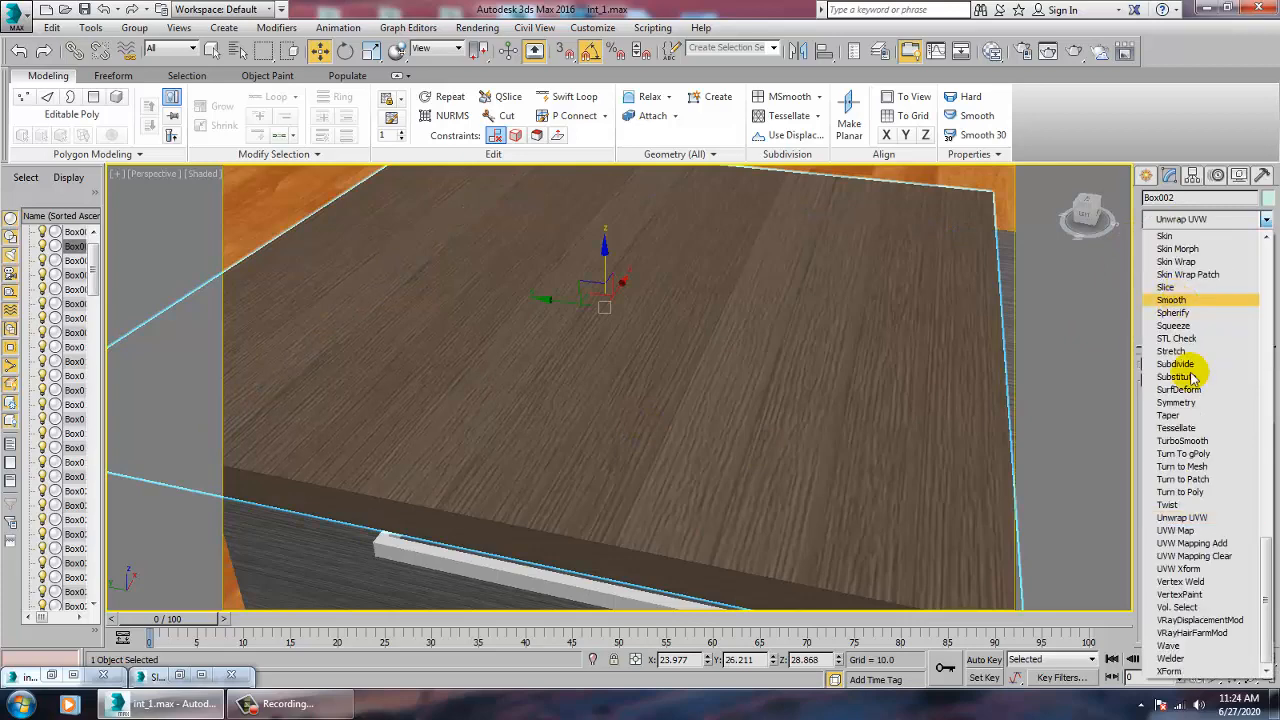
{"action": "left_click", "coordinate": [1184, 530]}
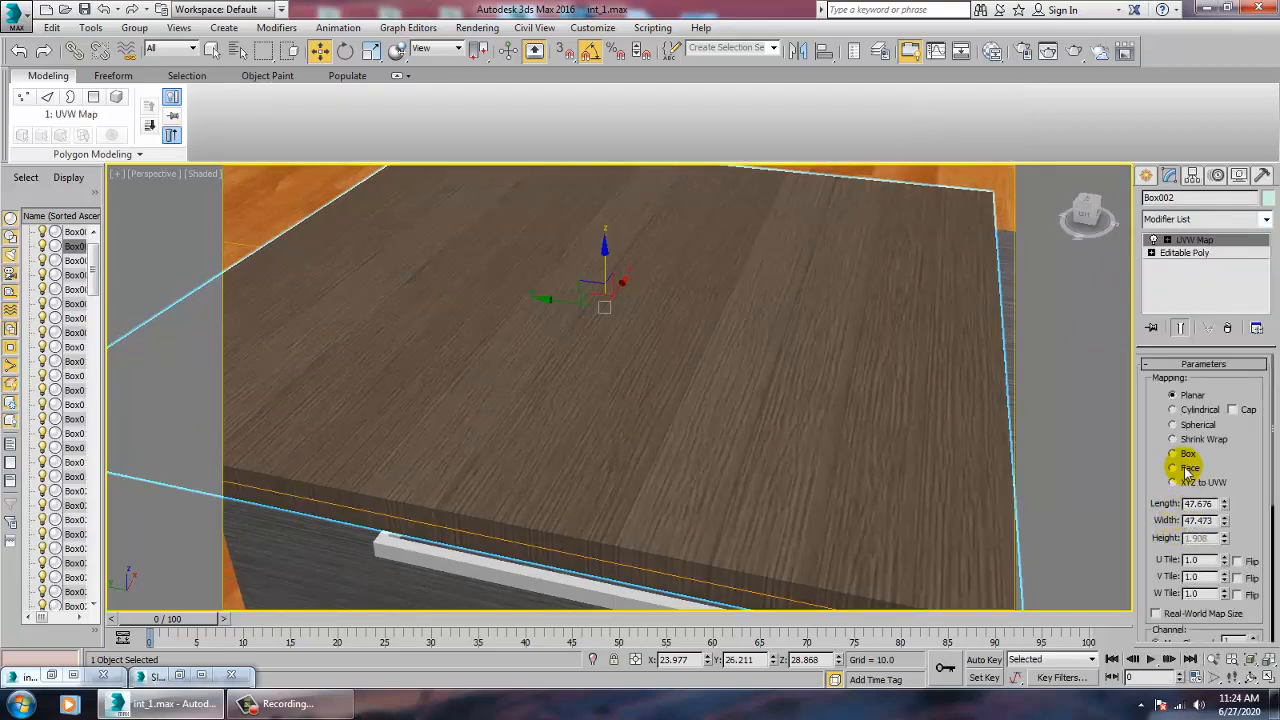
{"action": "left_click", "coordinate": [1172, 454]}
Select the round seat of the stool beside the kitchen island
{"action": "scroll", "coordinate": [670, 430], "scroll_direction": "down", "scroll_amount": 8}
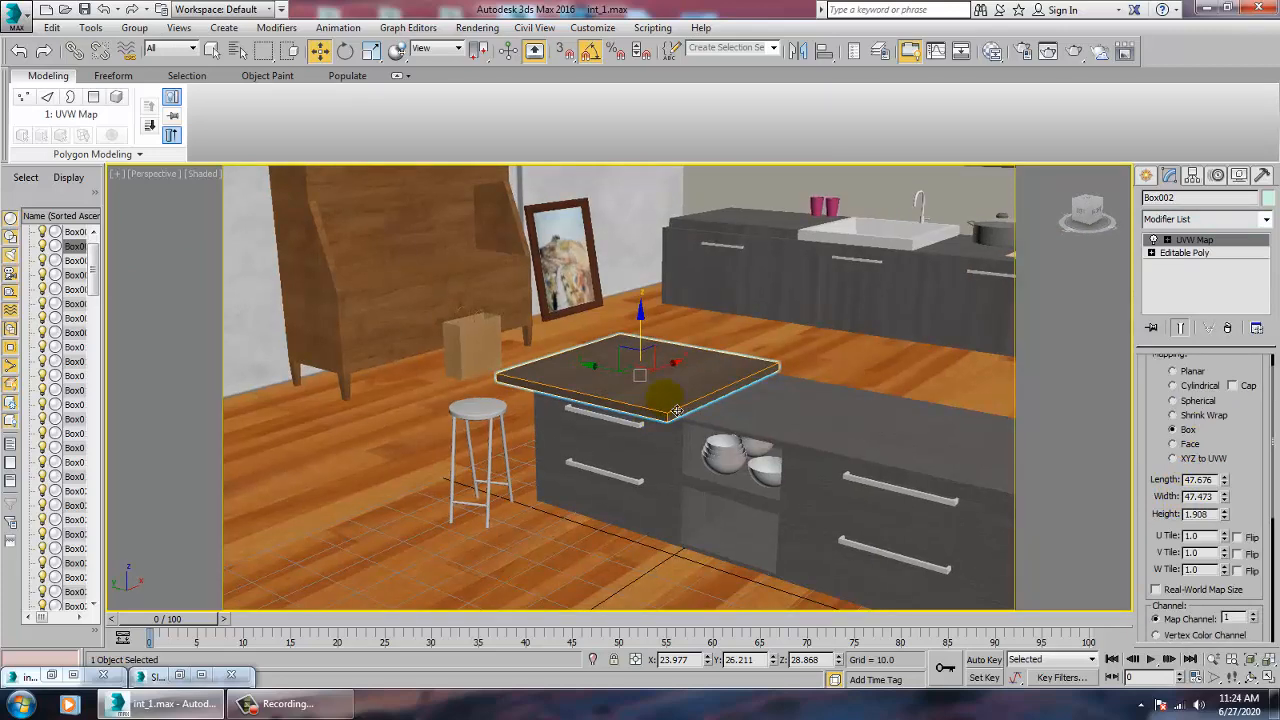
{"action": "middle_click_drag", "start_coordinate": [488, 453], "coordinate": [505, 440], "text": "alt"}
{"action": "left_click", "coordinate": [505, 438]}
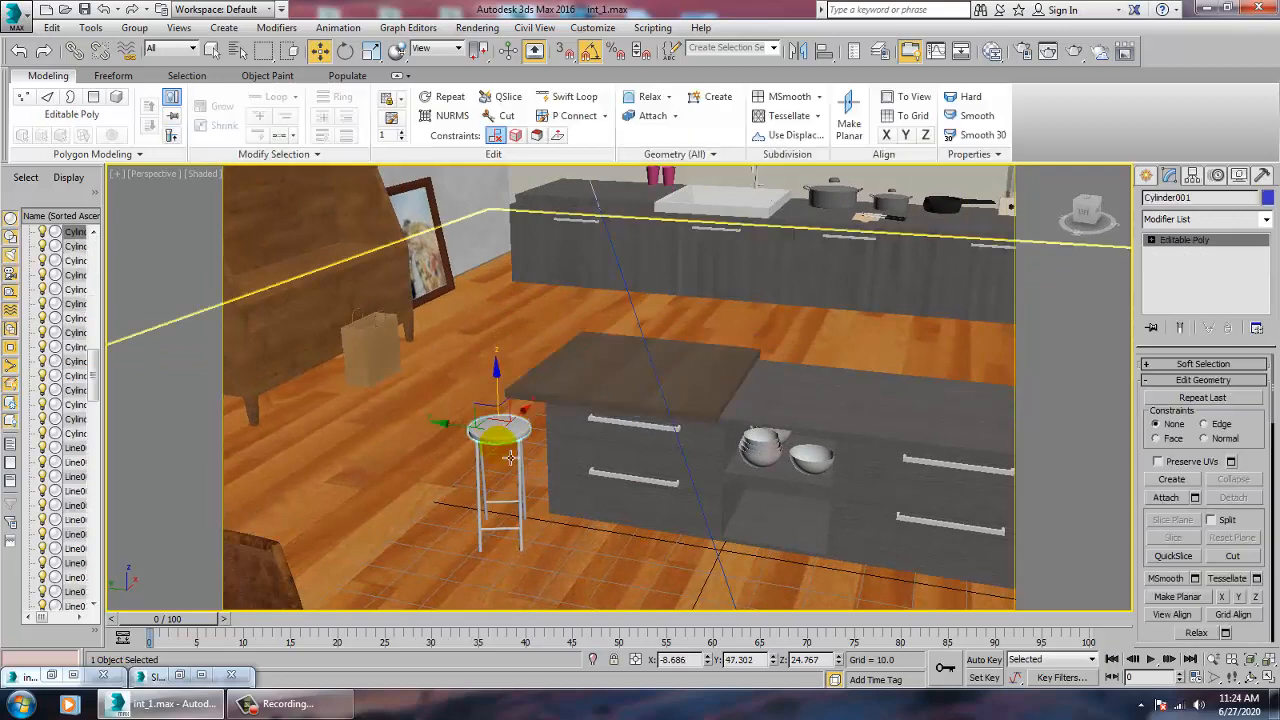
{"action": "scroll", "coordinate": [526, 467], "scroll_direction": "up", "scroll_amount": 8}
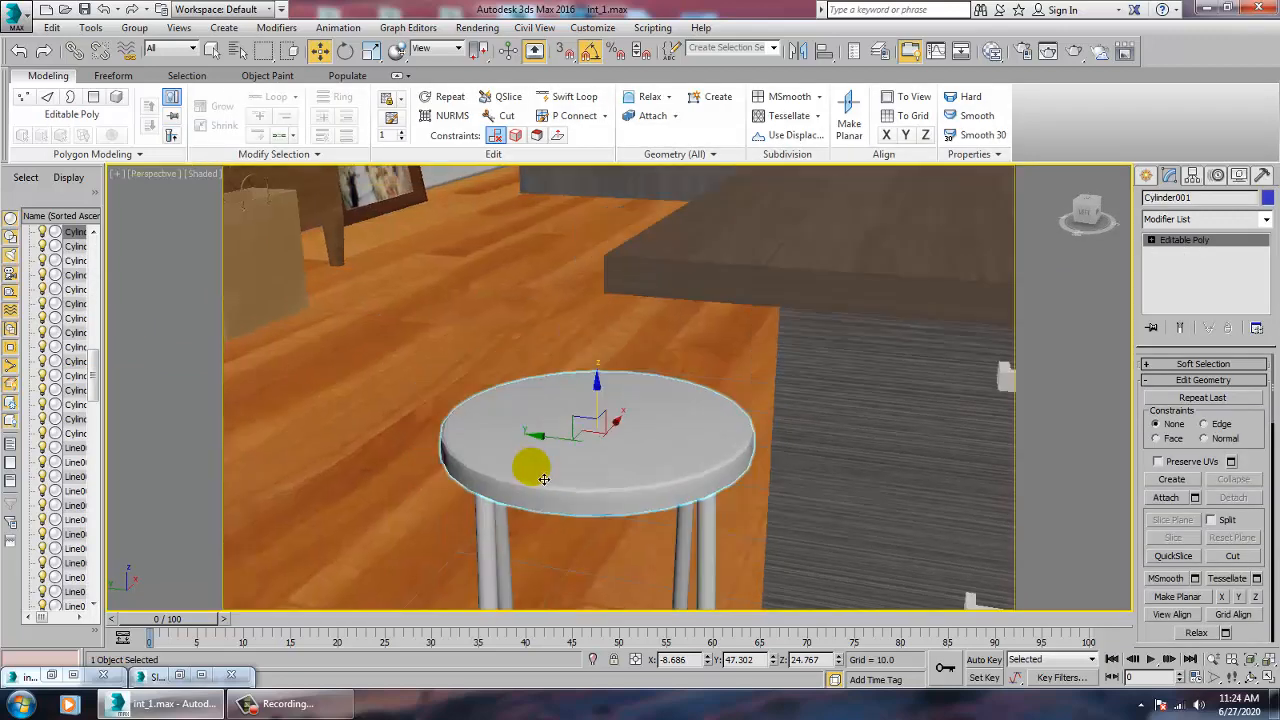
{"action": "key", "text": "m"}
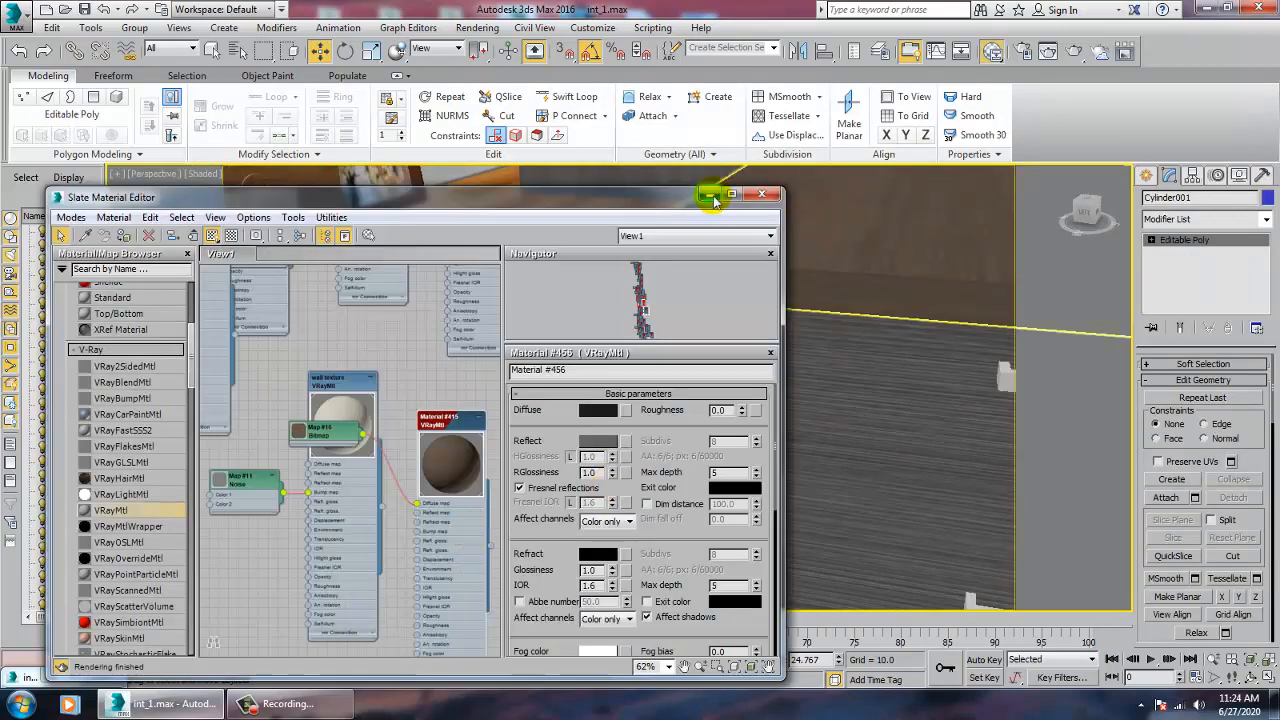
{"action": "left_click", "coordinate": [710, 196]}
{"action": "left_click_drag", "start_coordinate": [582, 458], "coordinate": [844, 478]}
{"action": "key", "text": "ctrl+z"}
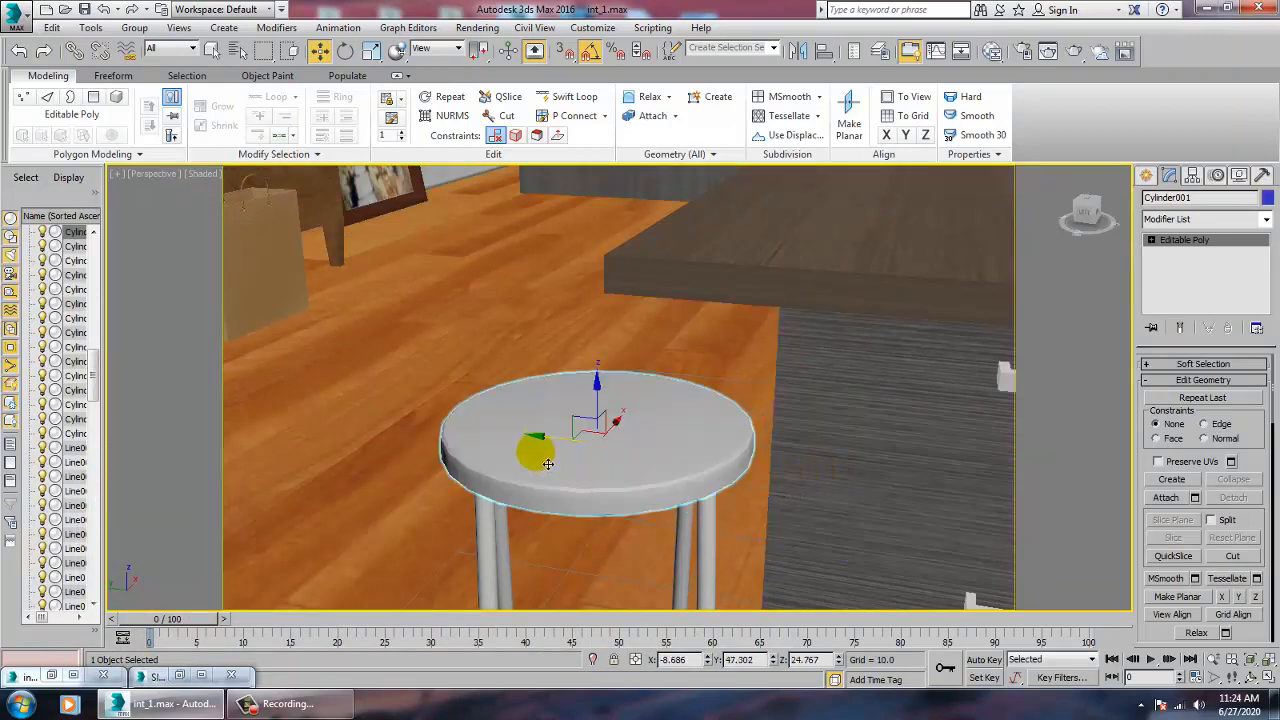
Add a new VRayMtl to an empty area of the material graph and open its parameters
{"action": "key", "text": "m"}
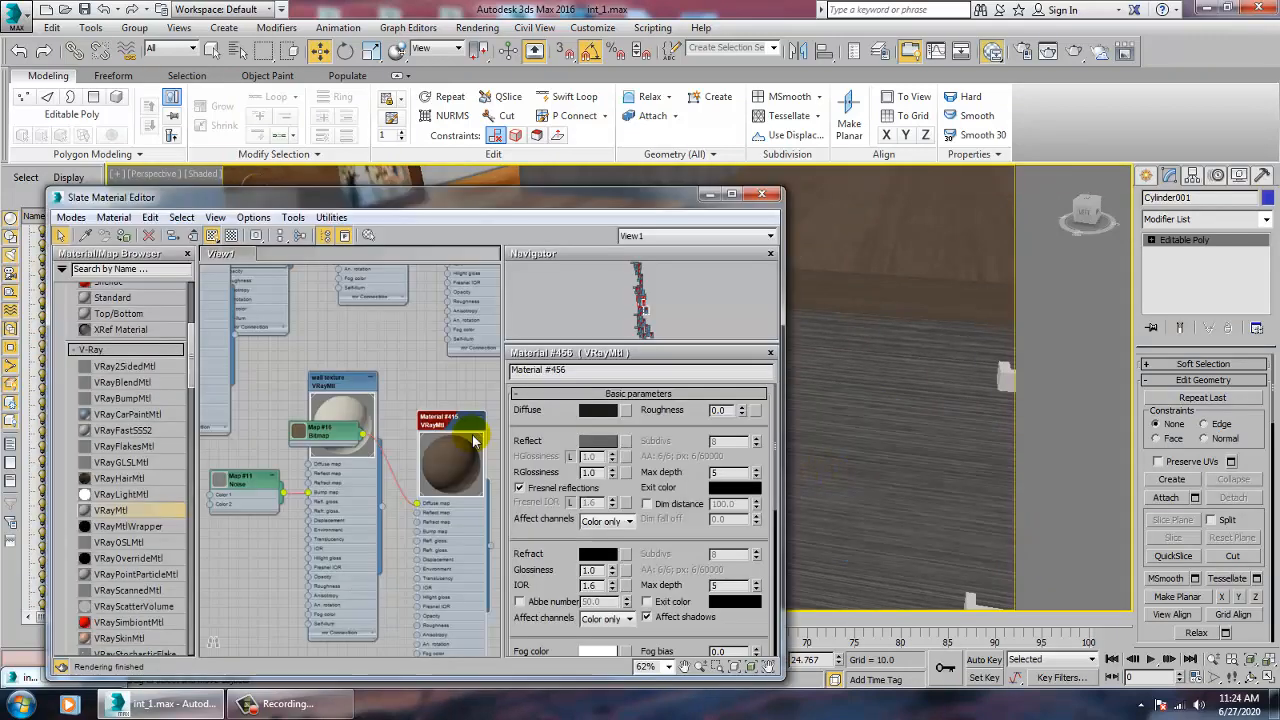
{"action": "middle_click_drag", "start_coordinate": [240, 275], "coordinate": [346, 277]}
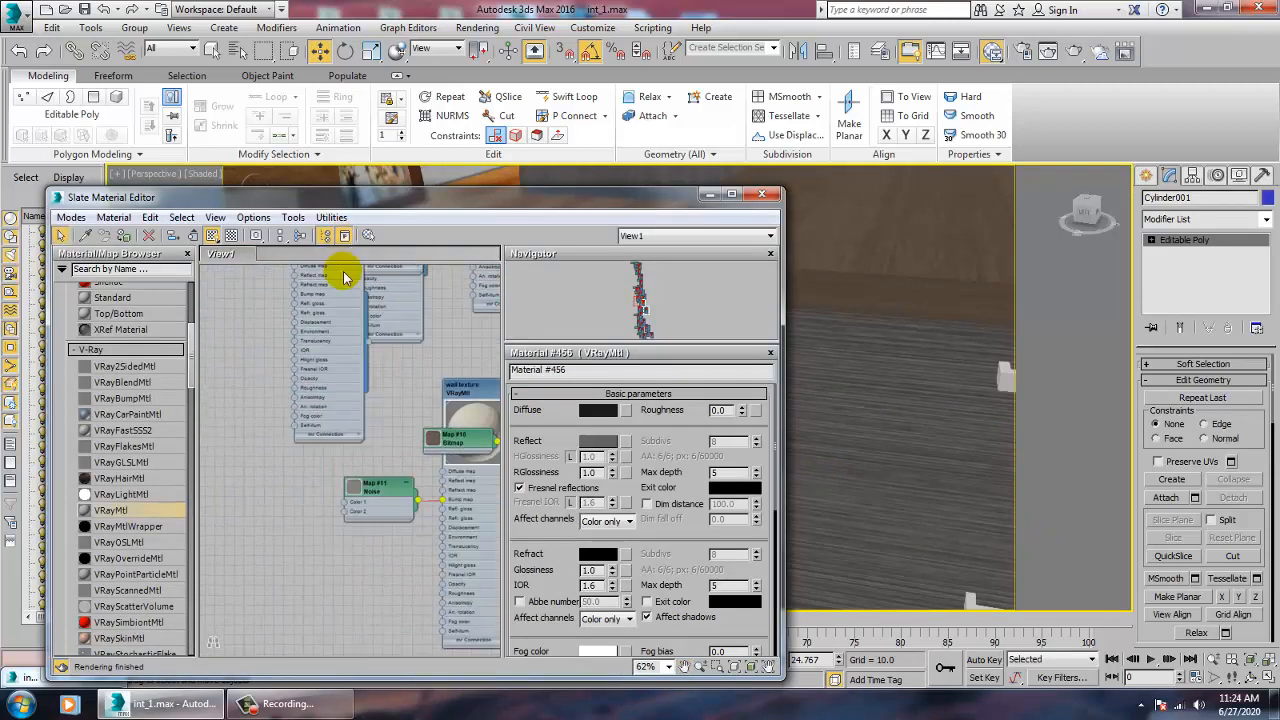
{"action": "middle_click_drag", "start_coordinate": [403, 478], "coordinate": [320, 328]}
{"action": "middle_click_drag", "start_coordinate": [309, 529], "coordinate": [162, 215]}
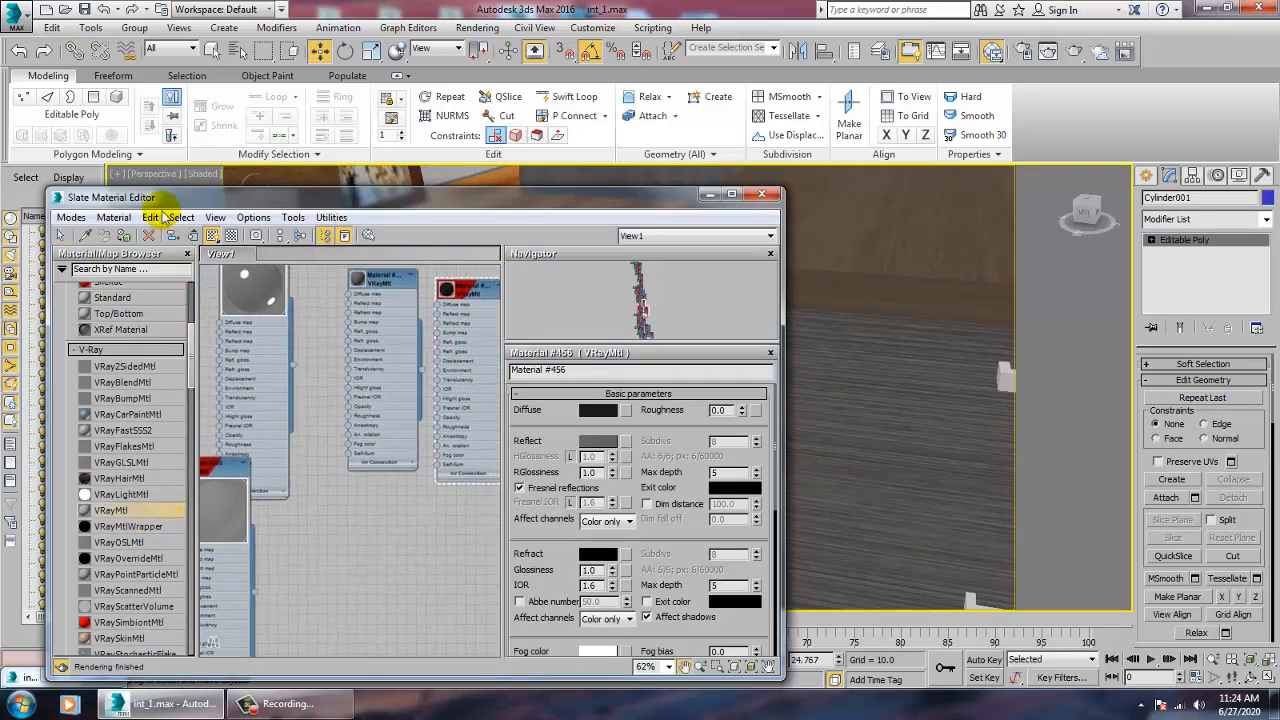
{"action": "left_click_drag", "start_coordinate": [112, 511], "coordinate": [337, 508]}
{"action": "double_click", "coordinate": [340, 507]}
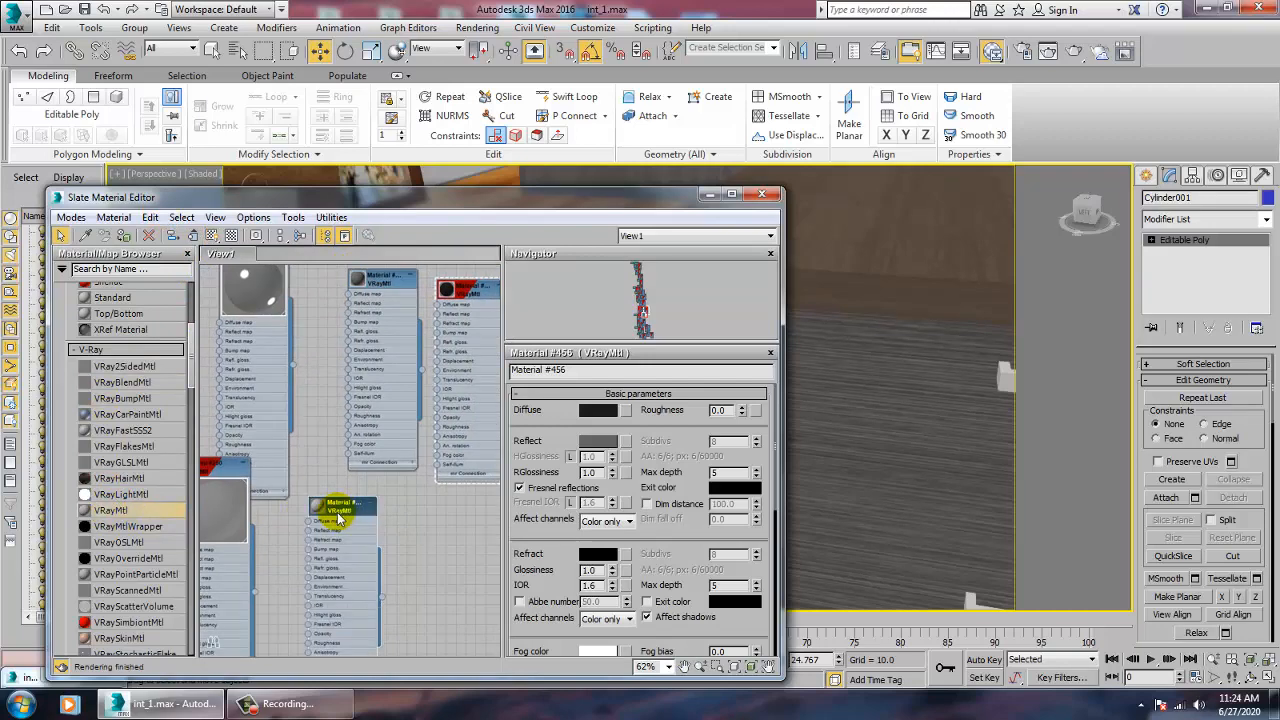
Check the reference image int.jpg and assign the existing brown "frame" VRayMtl to the stool seat
{"action": "left_click", "coordinate": [8, 680]}
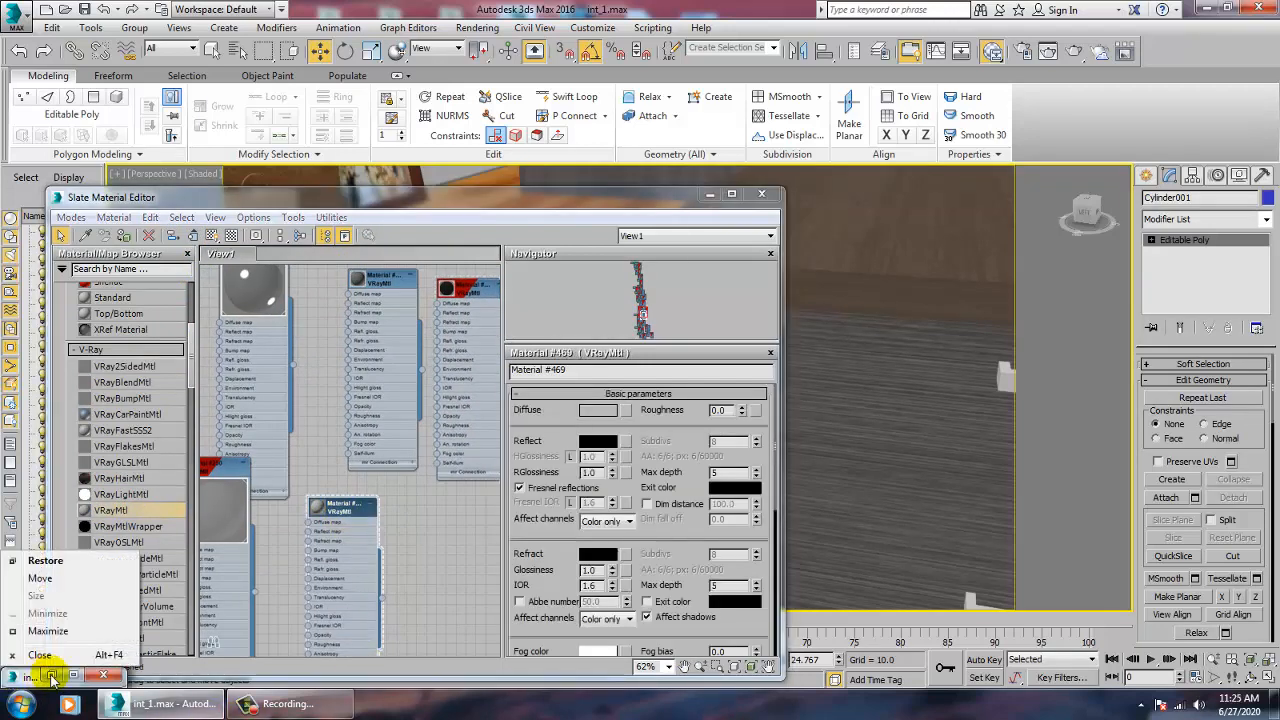
{"action": "left_click", "coordinate": [52, 677]}
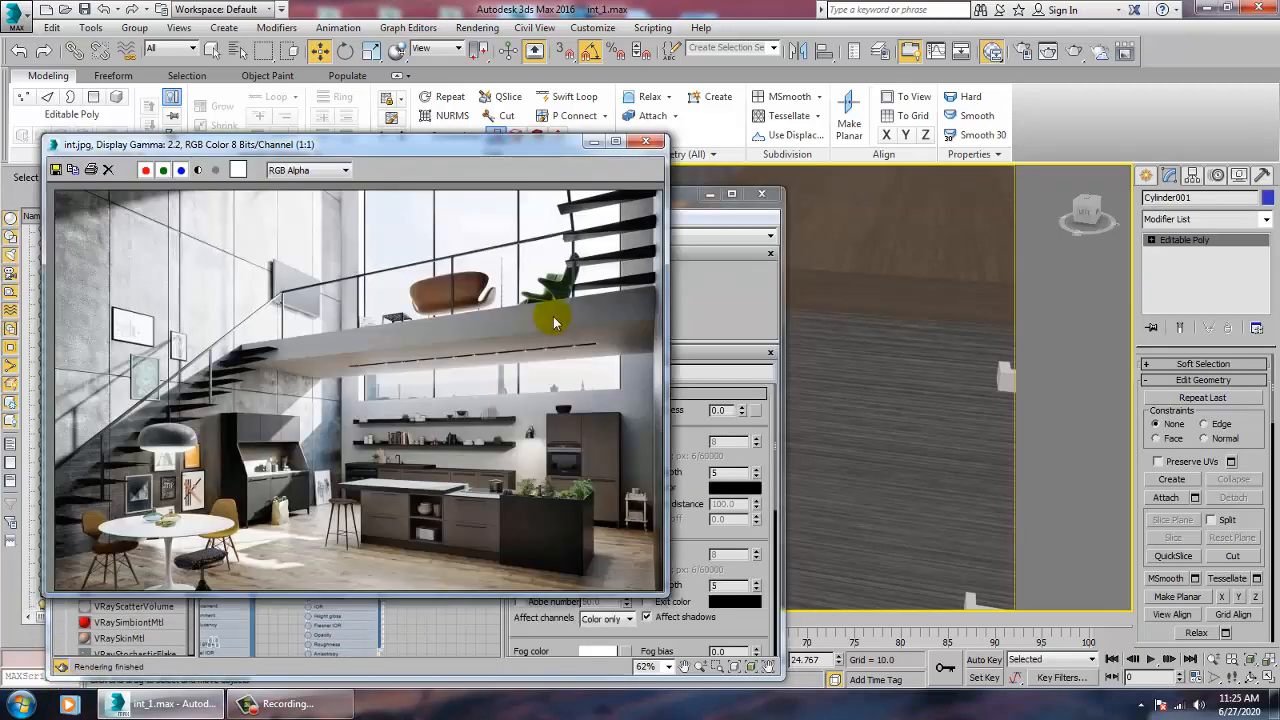
{"action": "left_click", "coordinate": [594, 141]}
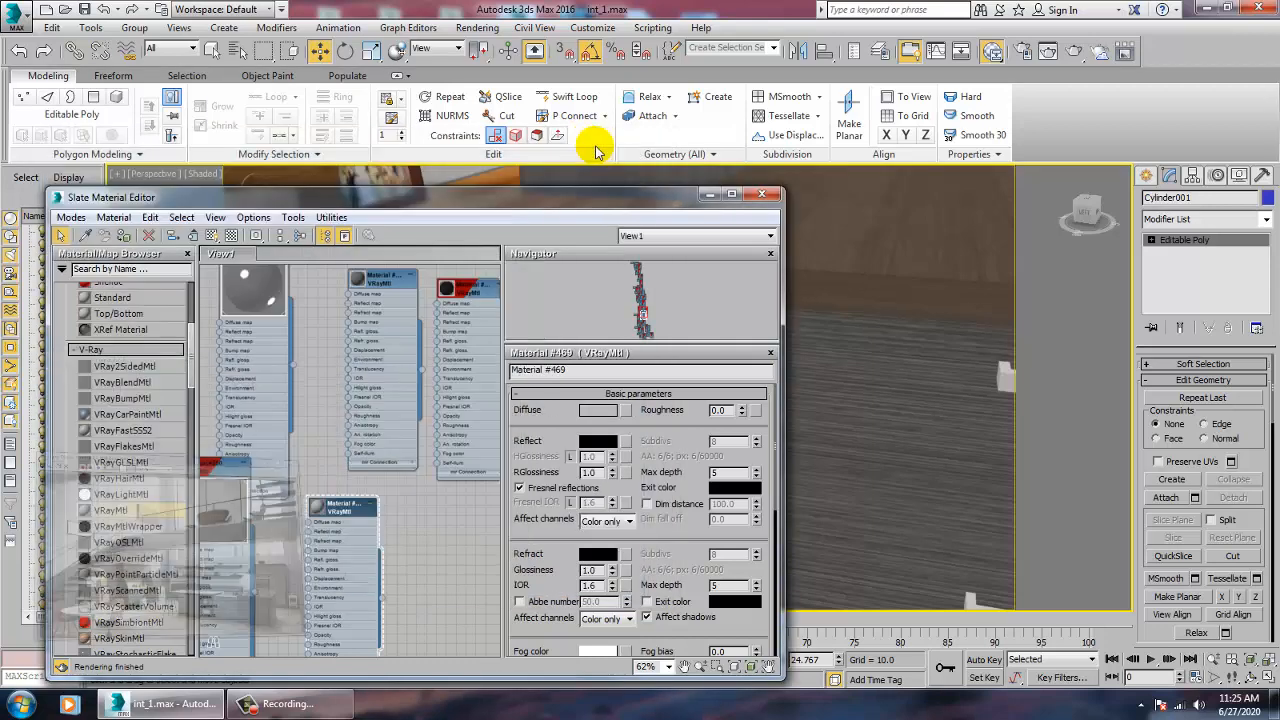
{"action": "middle_click_drag", "start_coordinate": [300, 414], "coordinate": [385, 550]}
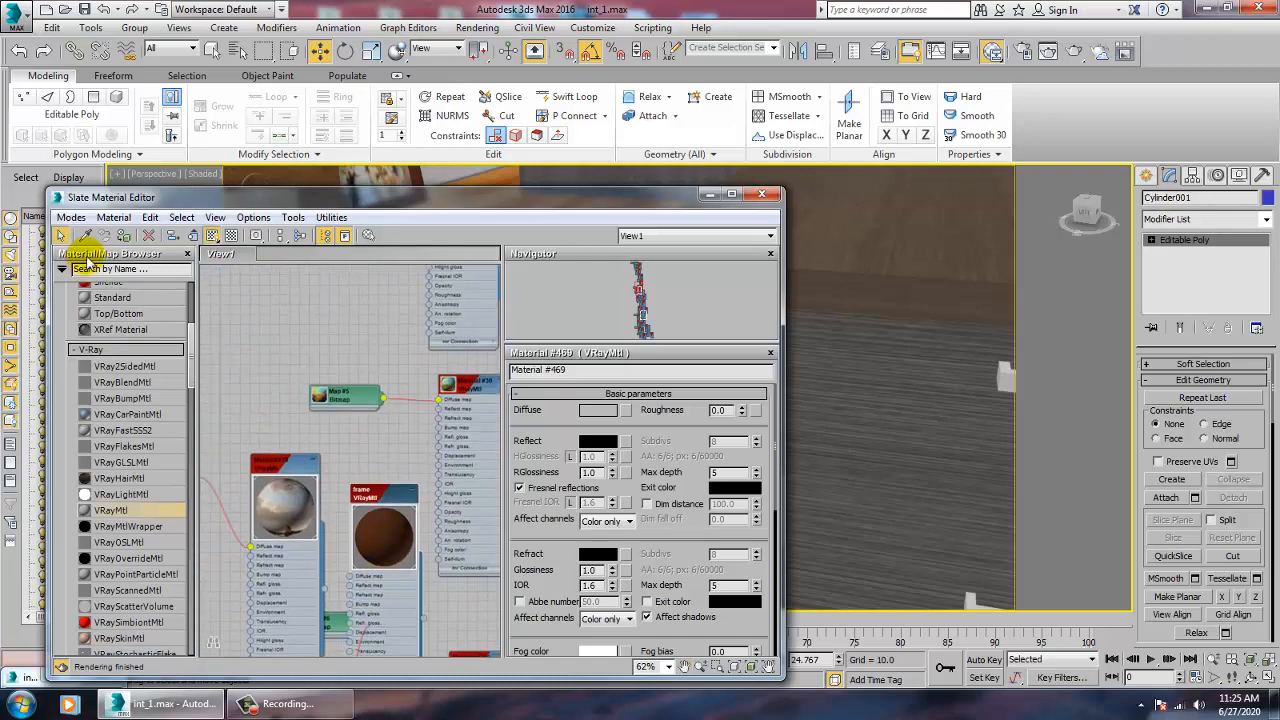
{"action": "left_click", "coordinate": [712, 194]}
{"action": "middle_click_drag", "start_coordinate": [706, 451], "coordinate": [717, 471], "text": "alt"}
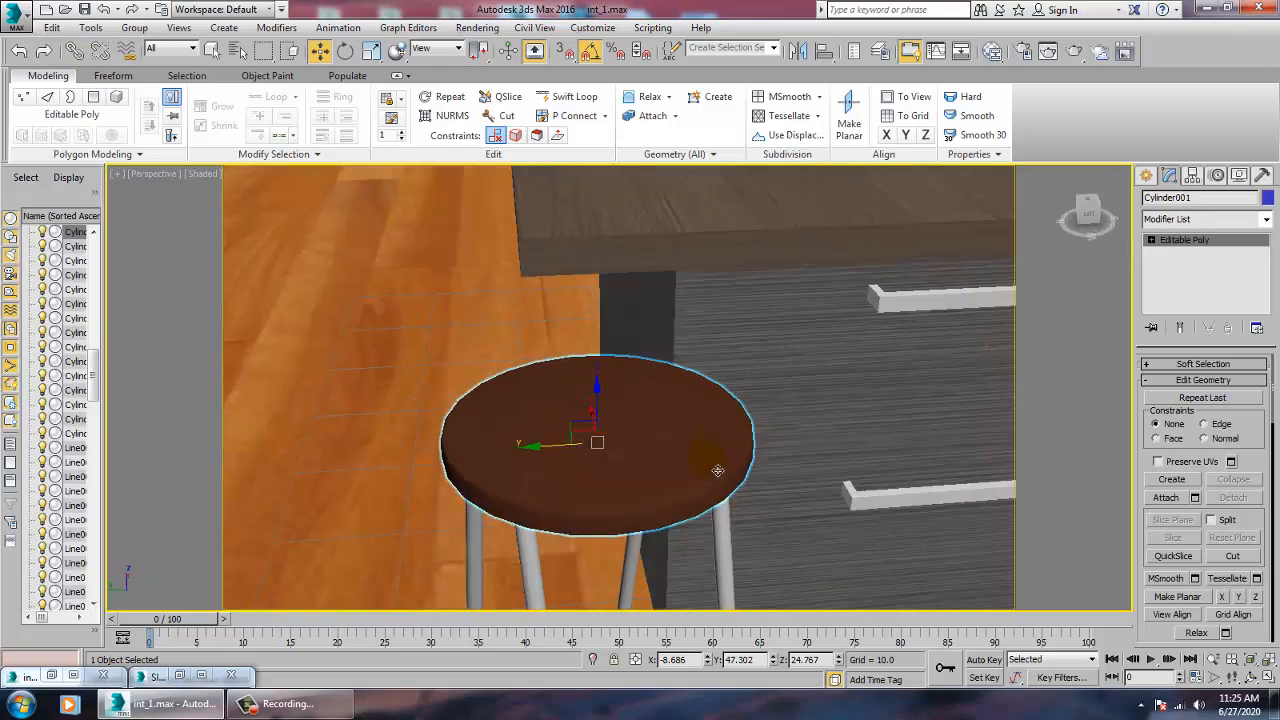
Add a UVW Map modifier to the stool seat and set its mapping to Cylindrical
{"action": "scroll", "coordinate": [719, 460], "scroll_direction": "up", "scroll_amount": 1}
{"action": "key", "text": "z"}
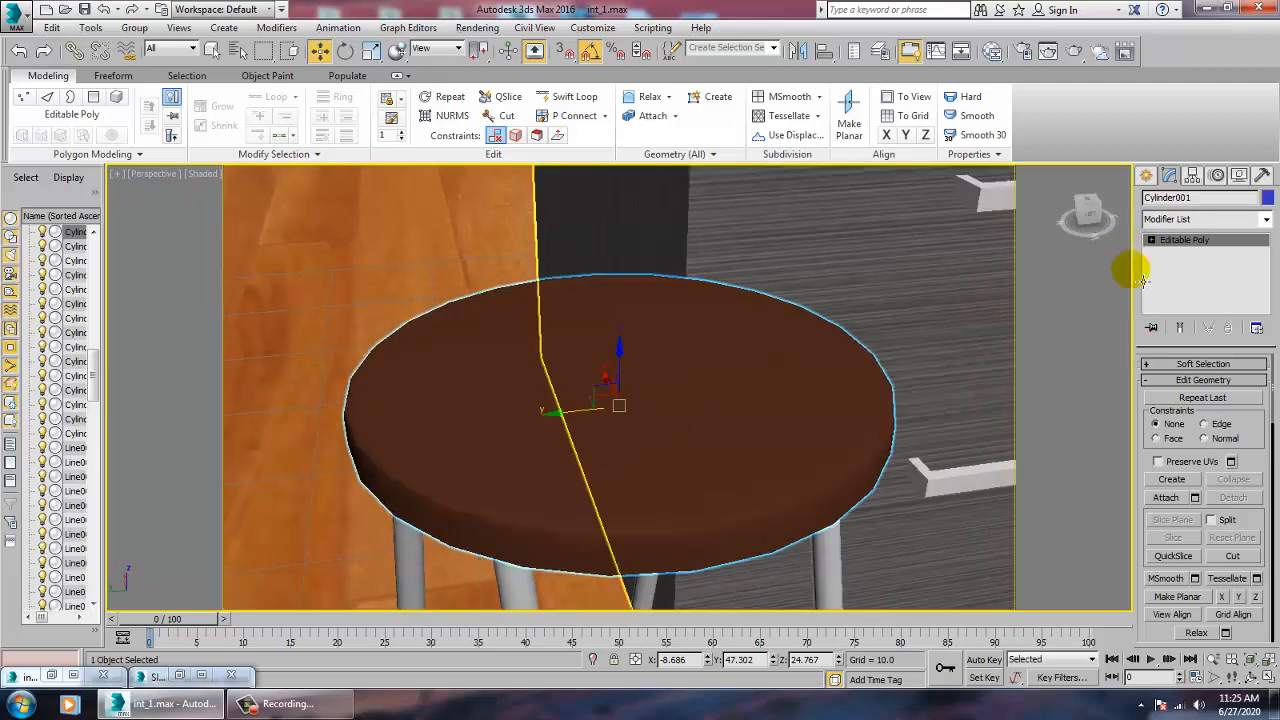
{"action": "left_click", "coordinate": [1190, 219]}
{"action": "scroll", "coordinate": [1173, 310], "scroll_direction": "down", "scroll_amount": 10}
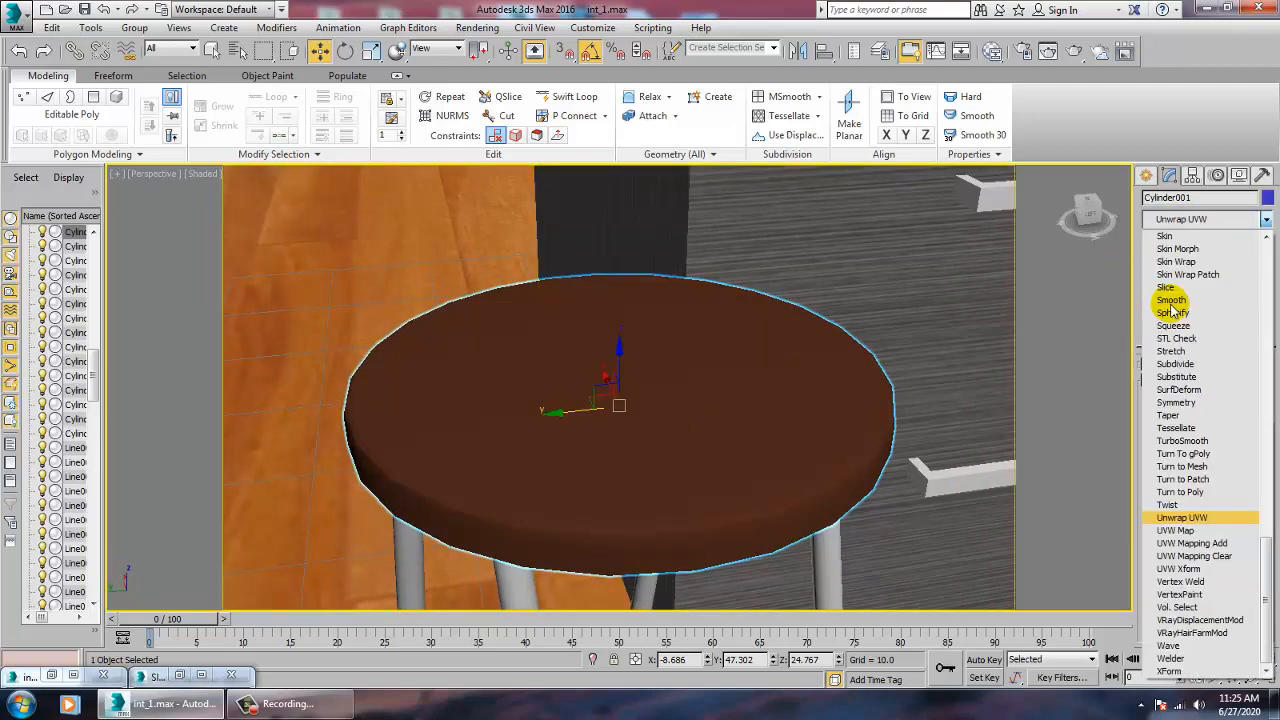
{"action": "left_click", "coordinate": [1186, 522]}
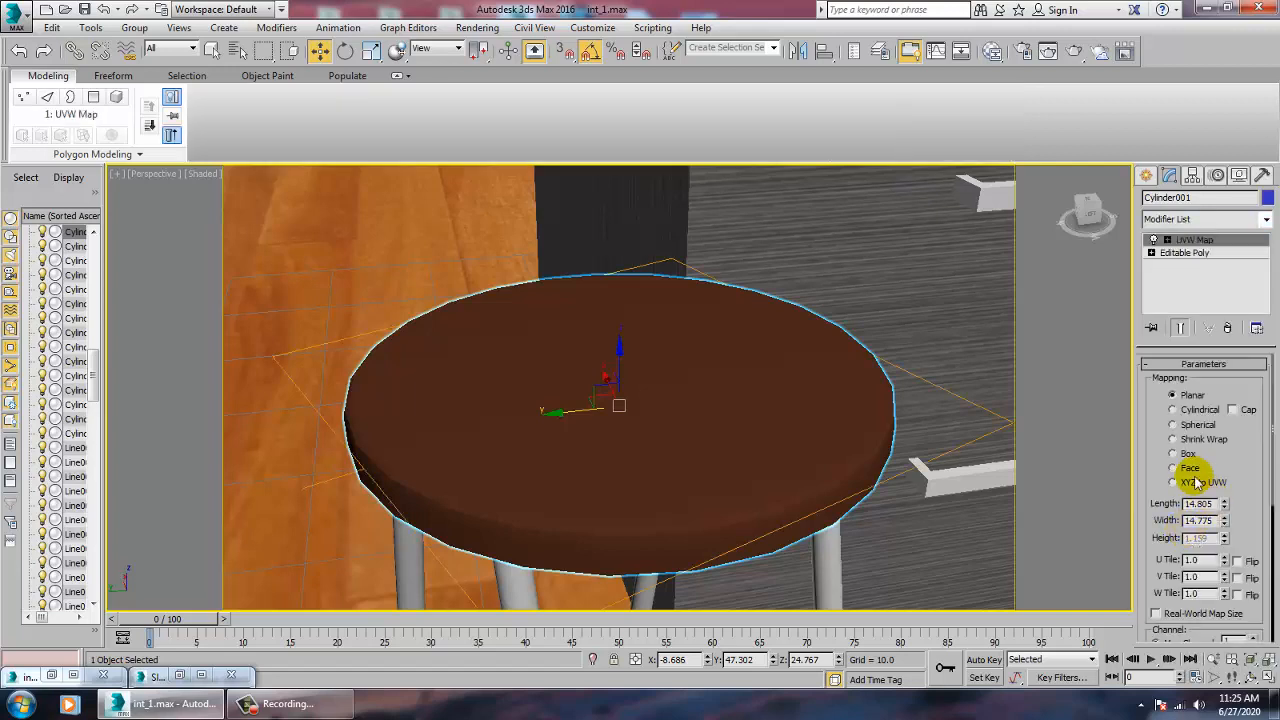
{"action": "left_click", "coordinate": [1174, 453]}
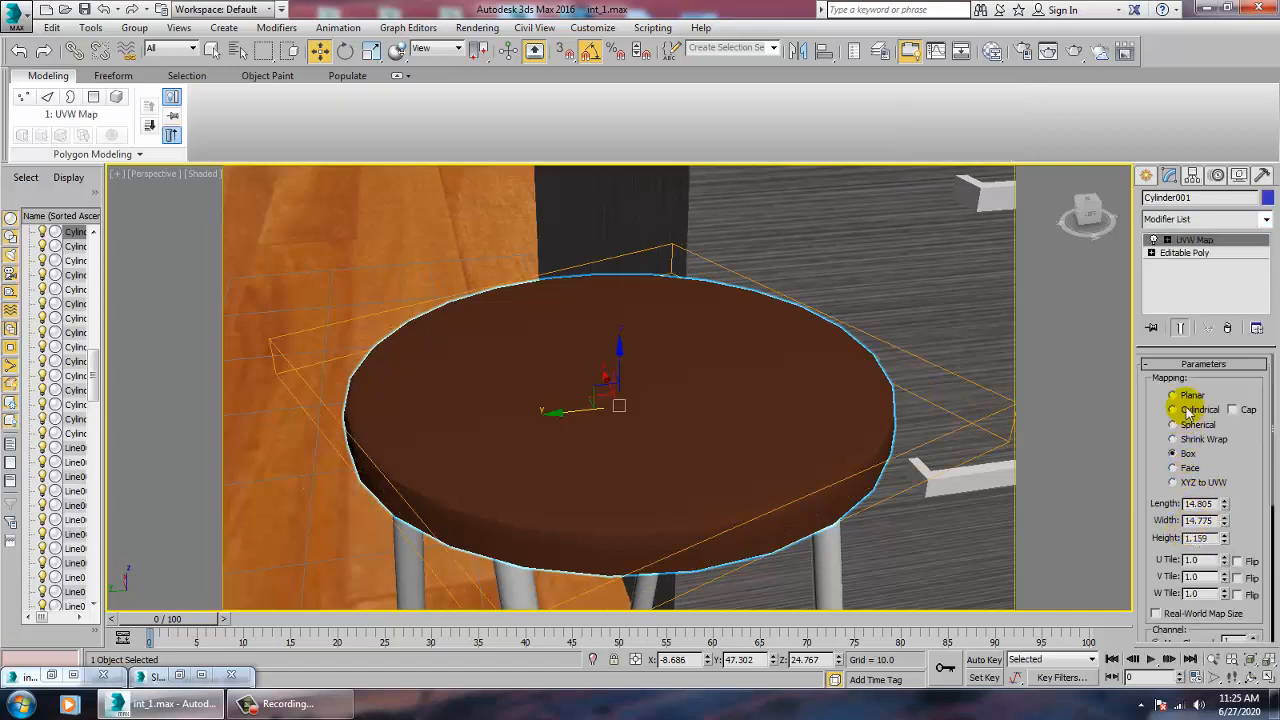
{"action": "left_click", "coordinate": [1174, 410]}
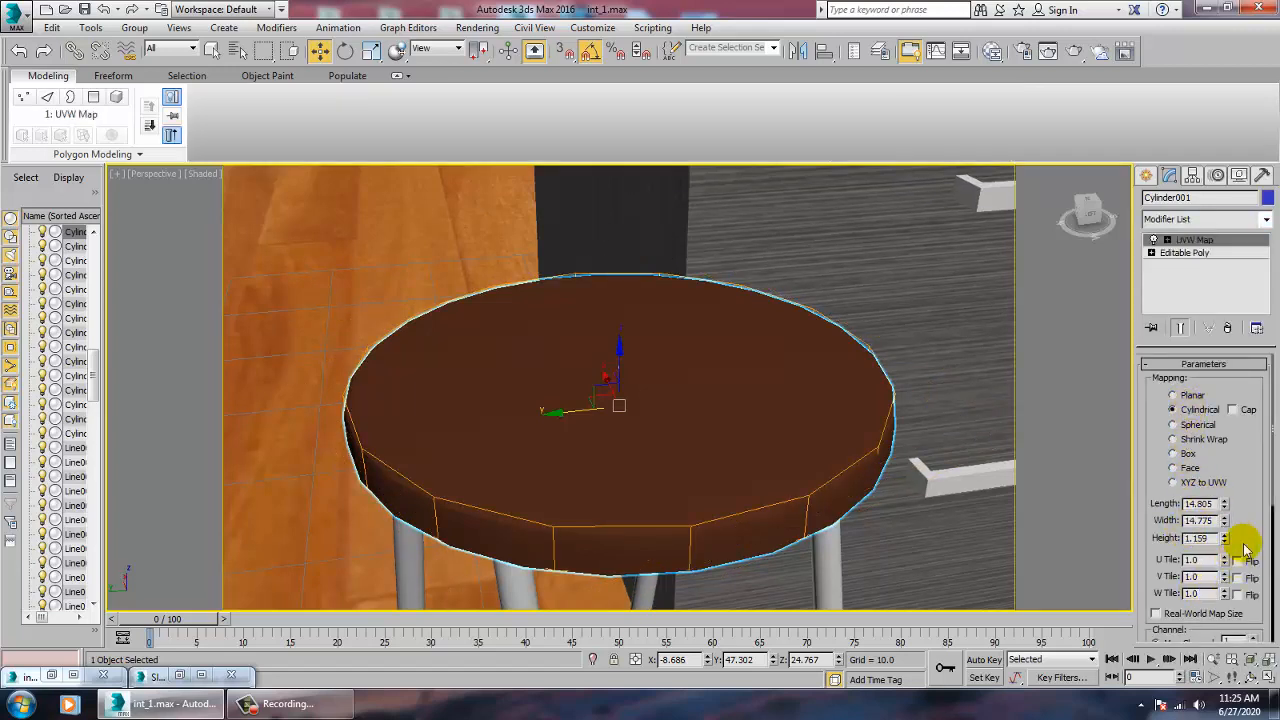
Fit the cylindrical mapping gizmo to the stool seat and set its length to 15.989
{"action": "left_click_drag", "start_coordinate": [1245, 543], "coordinate": [1240, 310]}
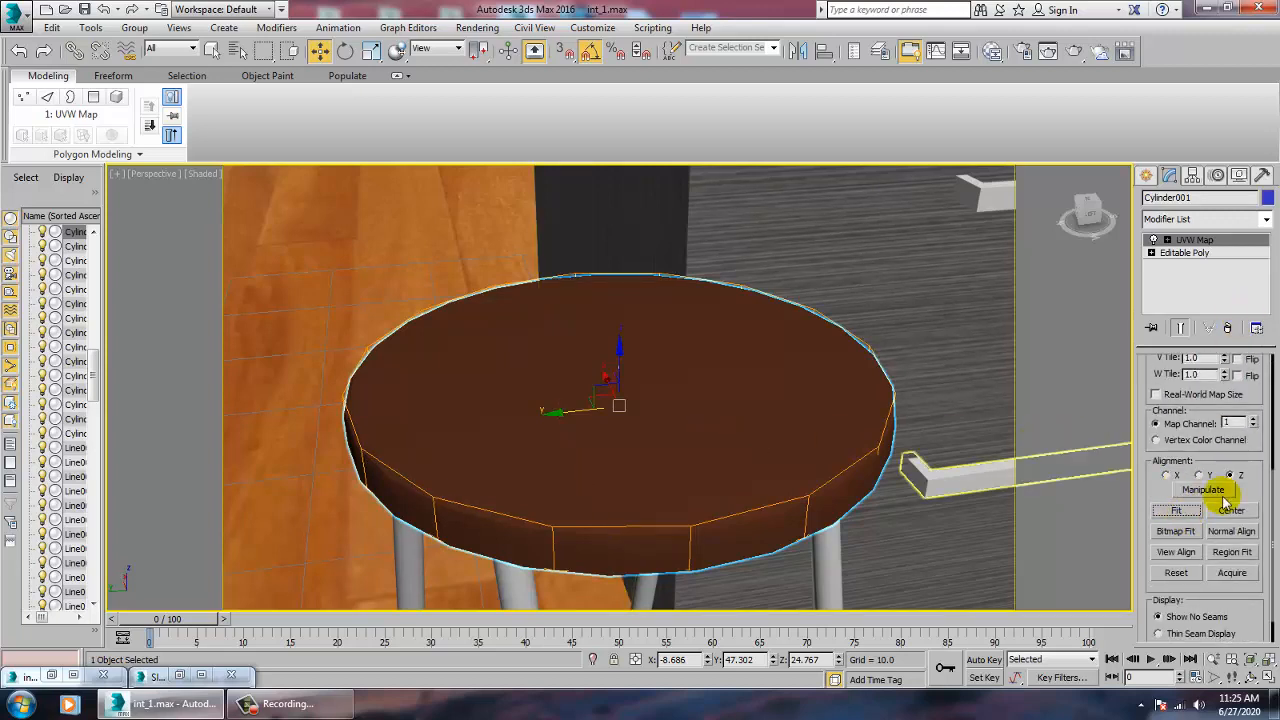
{"action": "left_click_drag", "start_coordinate": [1158, 366], "coordinate": [1185, 593]}
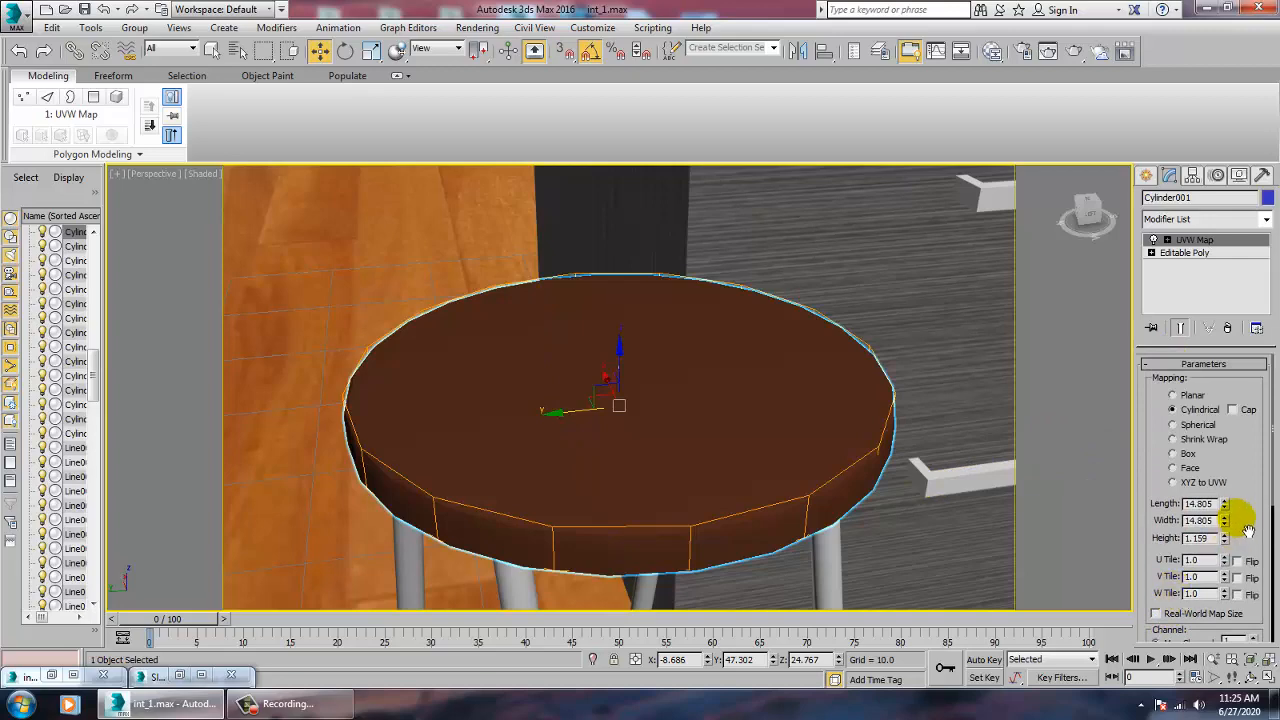
{"action": "left_click_drag", "start_coordinate": [1226, 506], "coordinate": [1249, 420]}
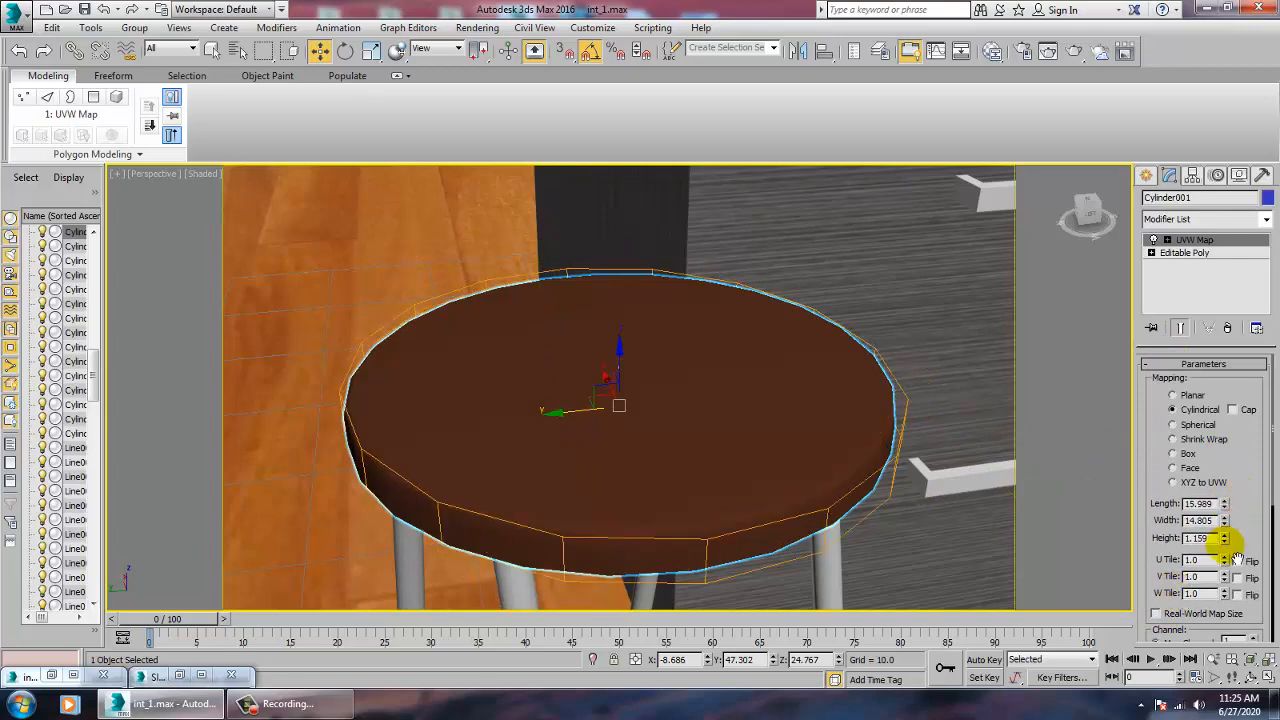
Undo the last changes to the stool seat's mapping size and convert the seat to an Editable Poly
{"action": "left_click_drag", "start_coordinate": [1235, 541], "coordinate": [1242, 382]}
{"action": "key", "text": "ctrl+z"}
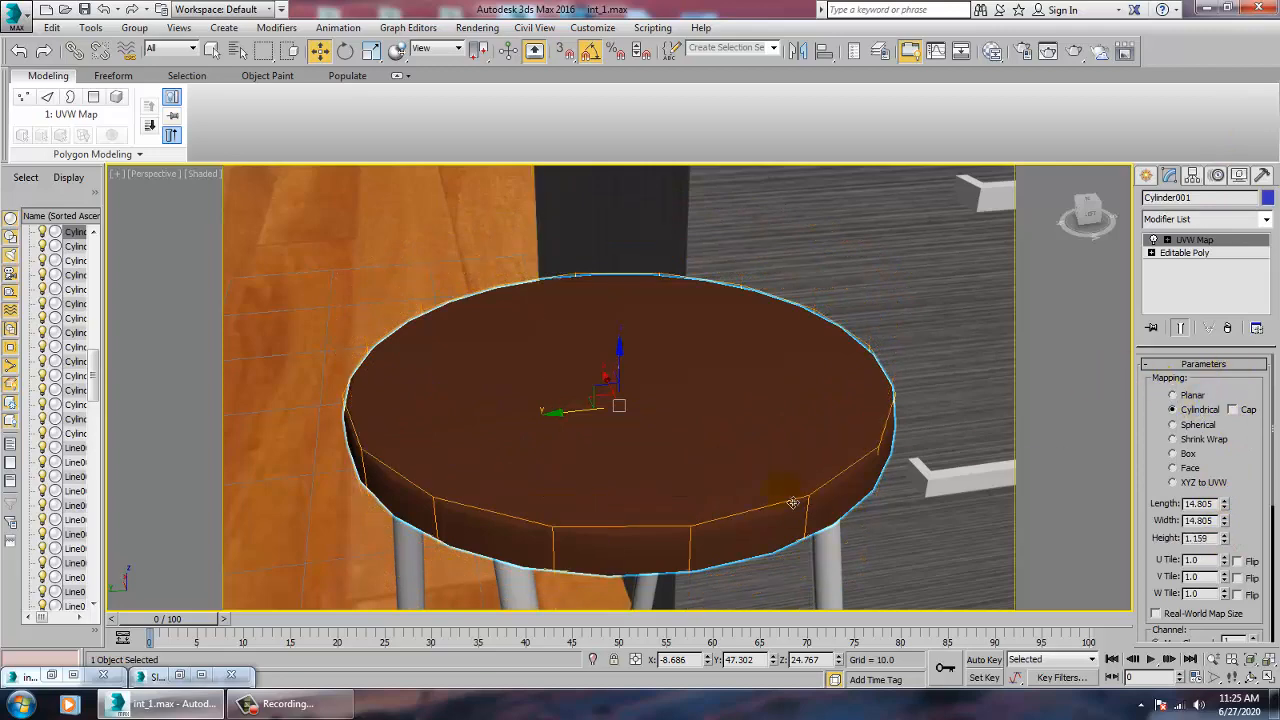
{"action": "middle_click_drag", "start_coordinate": [713, 449], "coordinate": [600, 429], "text": "alt"}
{"action": "scroll", "coordinate": [676, 461], "scroll_direction": "up", "scroll_amount": 2}
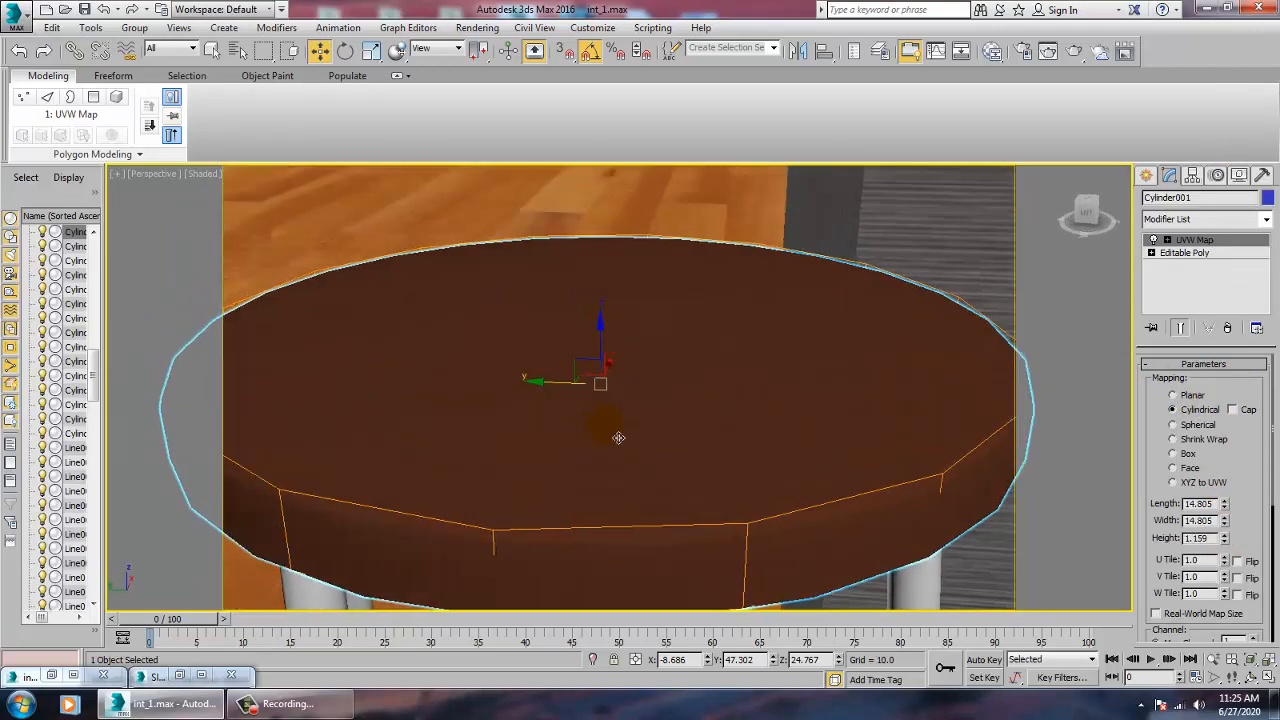
{"action": "scroll", "coordinate": [615, 420], "scroll_direction": "down", "scroll_amount": 4}
{"action": "right_click", "coordinate": [623, 414]}
{"action": "mouse_move", "coordinate": [680, 557]}
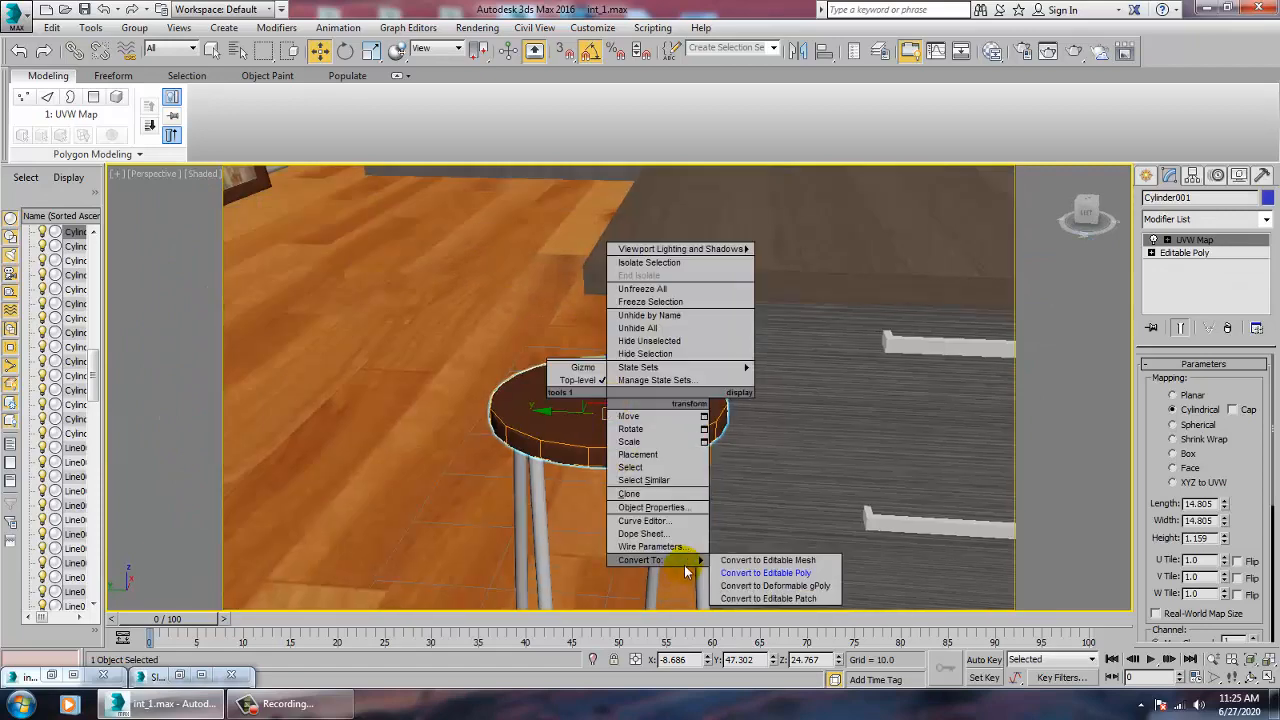
{"action": "left_click", "coordinate": [818, 578]}
Check the room through the camera, select the room walls and show the whole building in the Front view
{"action": "scroll", "coordinate": [694, 480], "scroll_direction": "down", "scroll_amount": 5}
{"action": "scroll", "coordinate": [737, 477], "scroll_direction": "down", "scroll_amount": 3}
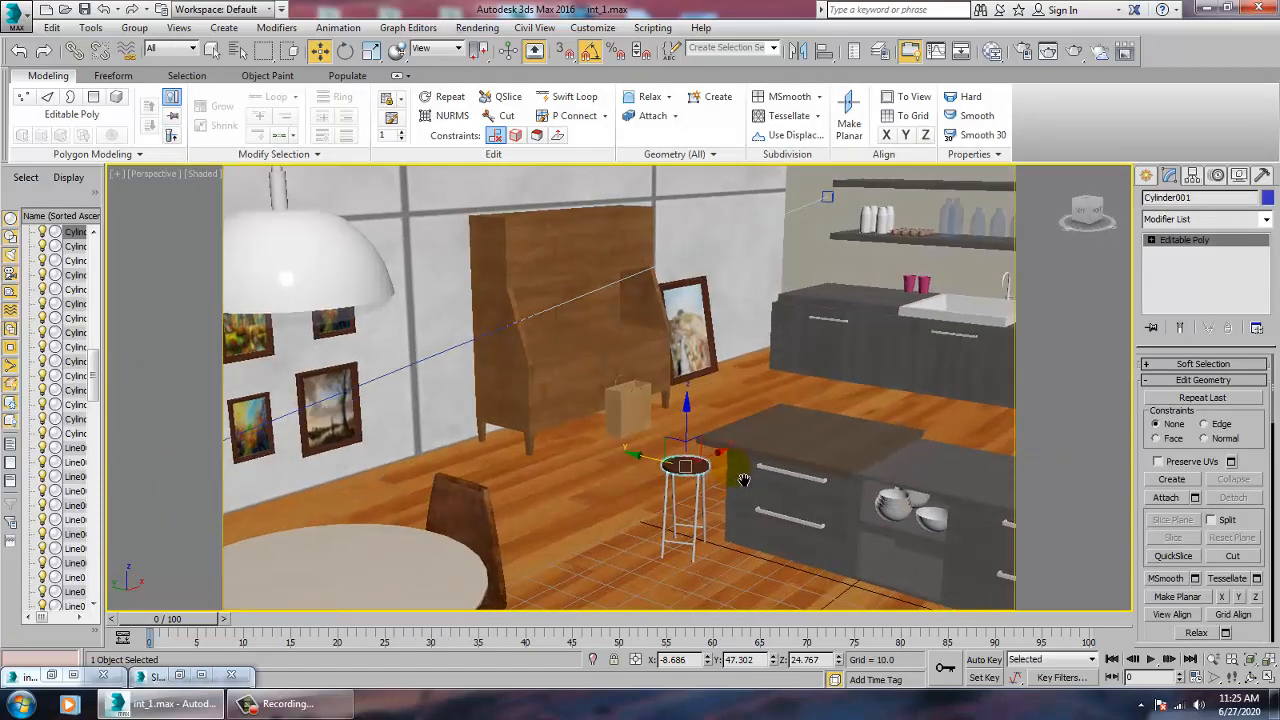
{"action": "key", "text": "c"}
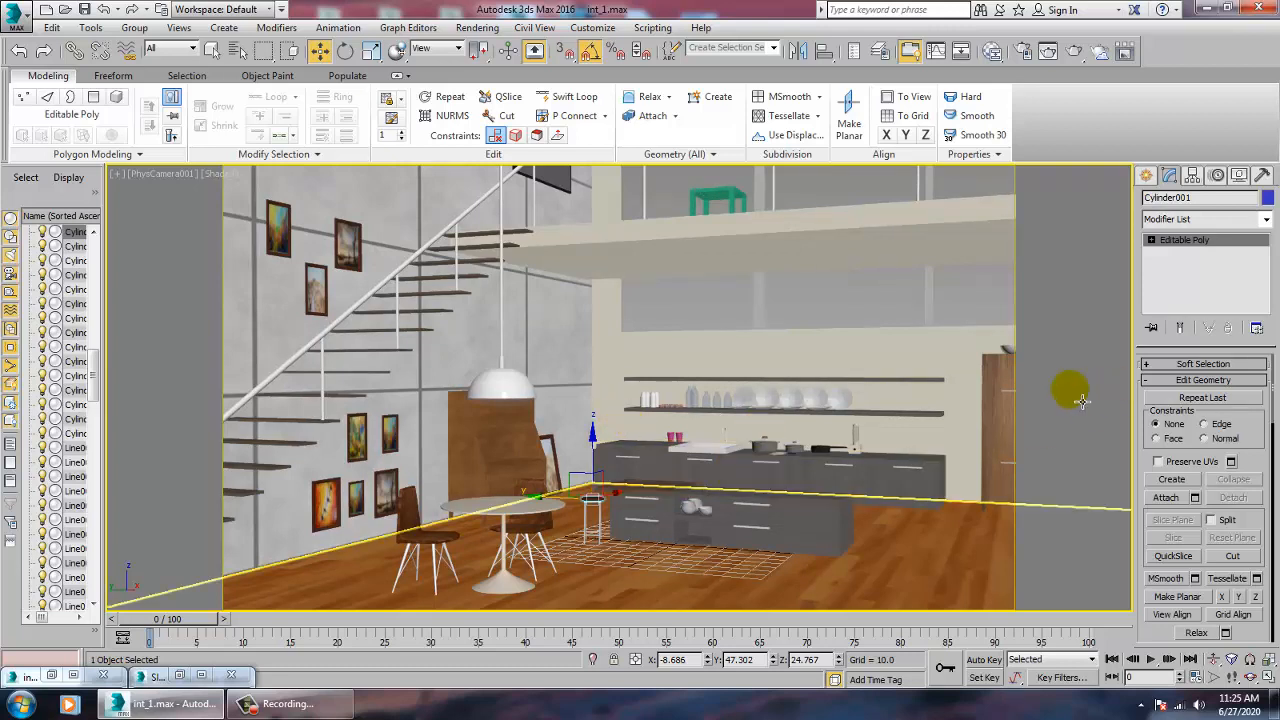
{"action": "left_click", "coordinate": [721, 381]}
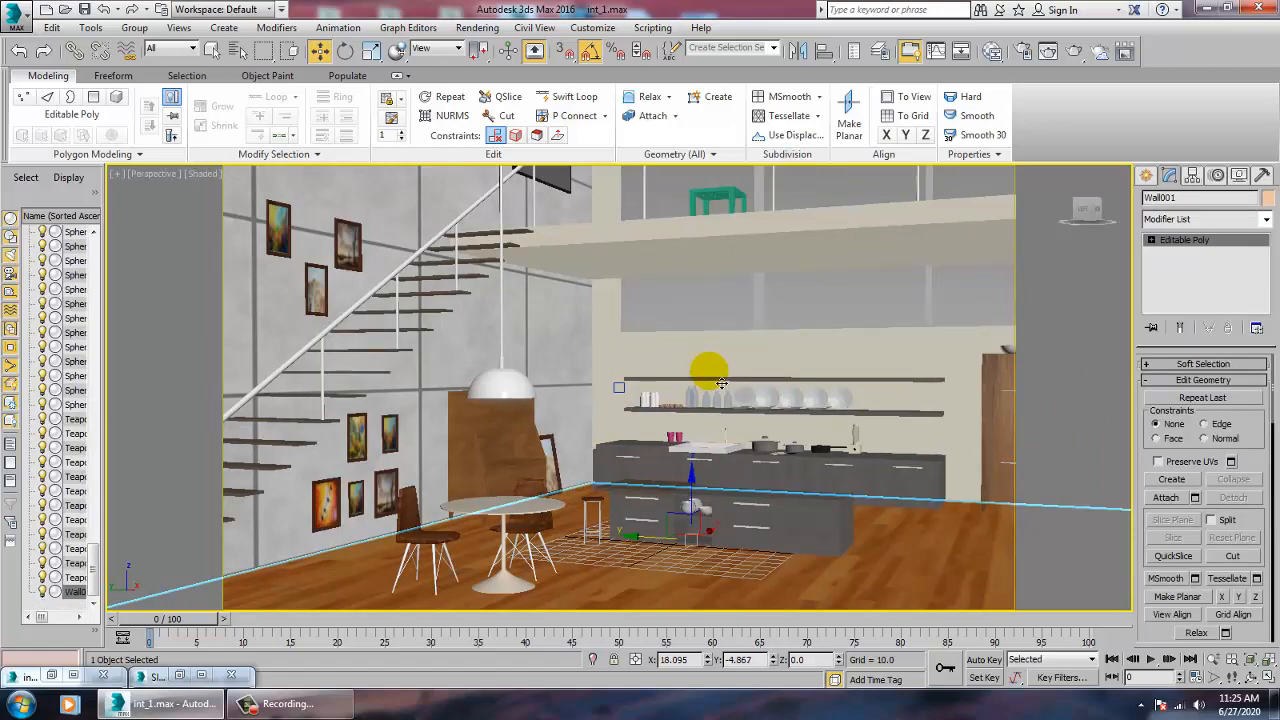
{"action": "key", "text": "alt+w"}
{"action": "middle_click_drag", "start_coordinate": [1059, 283], "coordinate": [957, 280]}
{"action": "key", "text": "alt+w"}
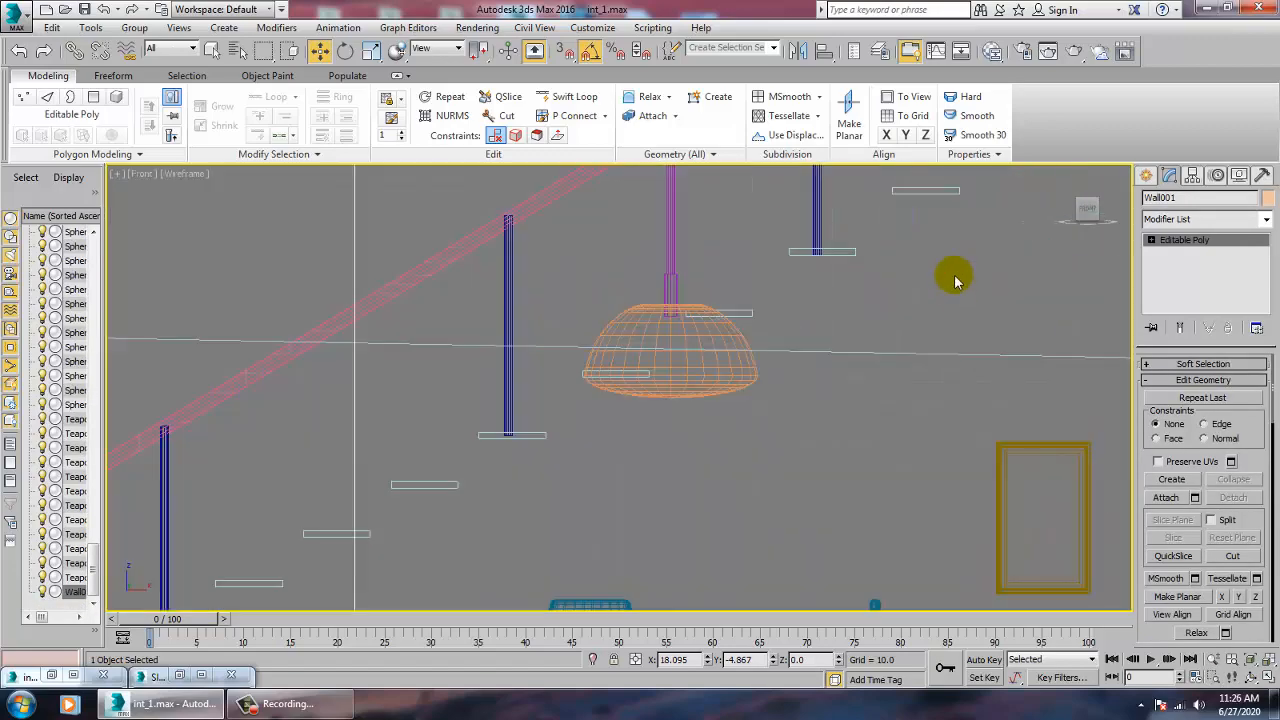
{"action": "scroll", "coordinate": [955, 293], "scroll_direction": "down", "scroll_amount": 4}
{"action": "scroll", "coordinate": [1018, 308], "scroll_direction": "down", "scroll_amount": 1}
{"action": "middle_click_drag", "start_coordinate": [1022, 316], "coordinate": [563, 443]}
{"action": "scroll", "coordinate": [600, 443], "scroll_direction": "down", "scroll_amount": 2}
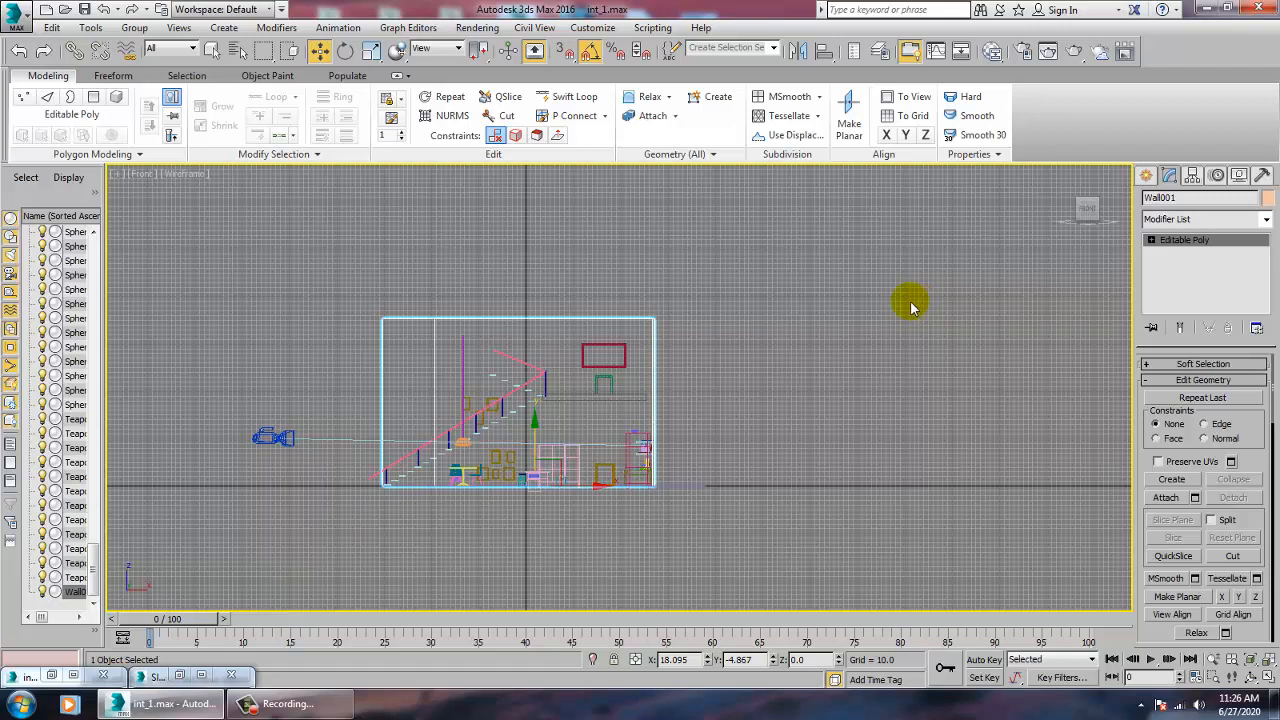
Create a thin box covering the room's full floor plan in the Top view
{"action": "left_click", "coordinate": [1146, 175]}
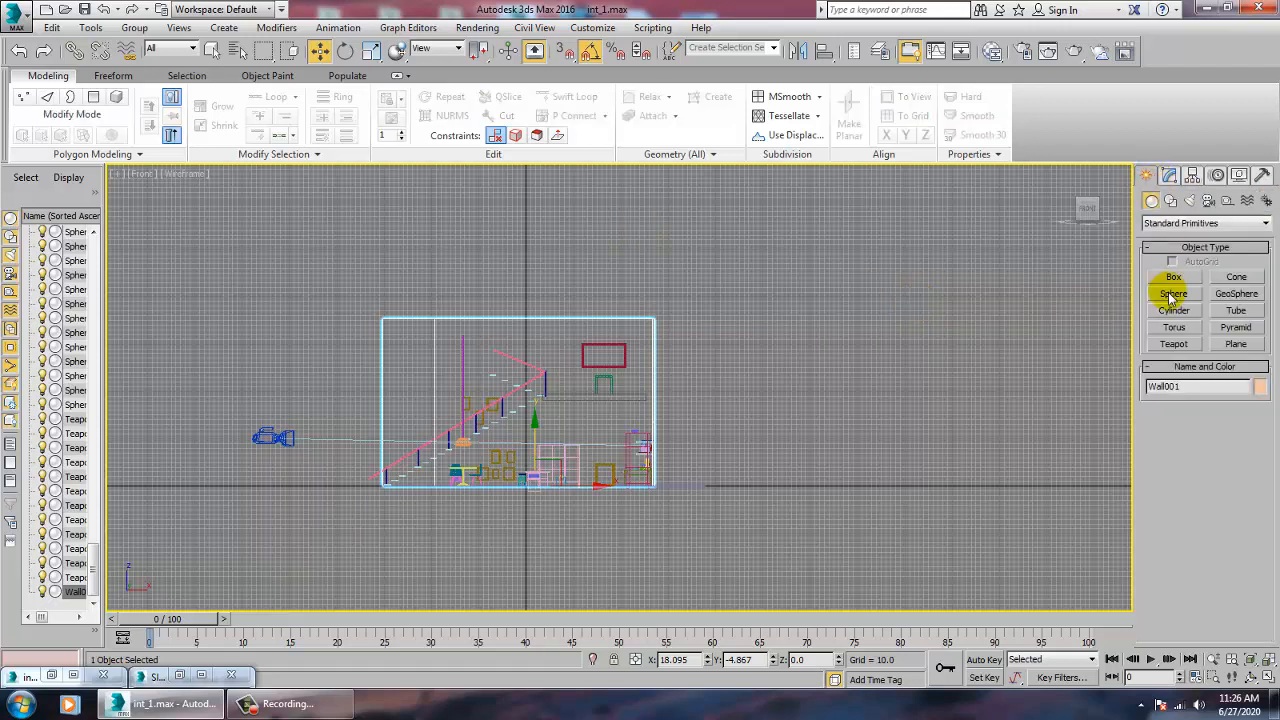
{"action": "left_click", "coordinate": [1174, 277]}
{"action": "key", "text": "alt+w"}
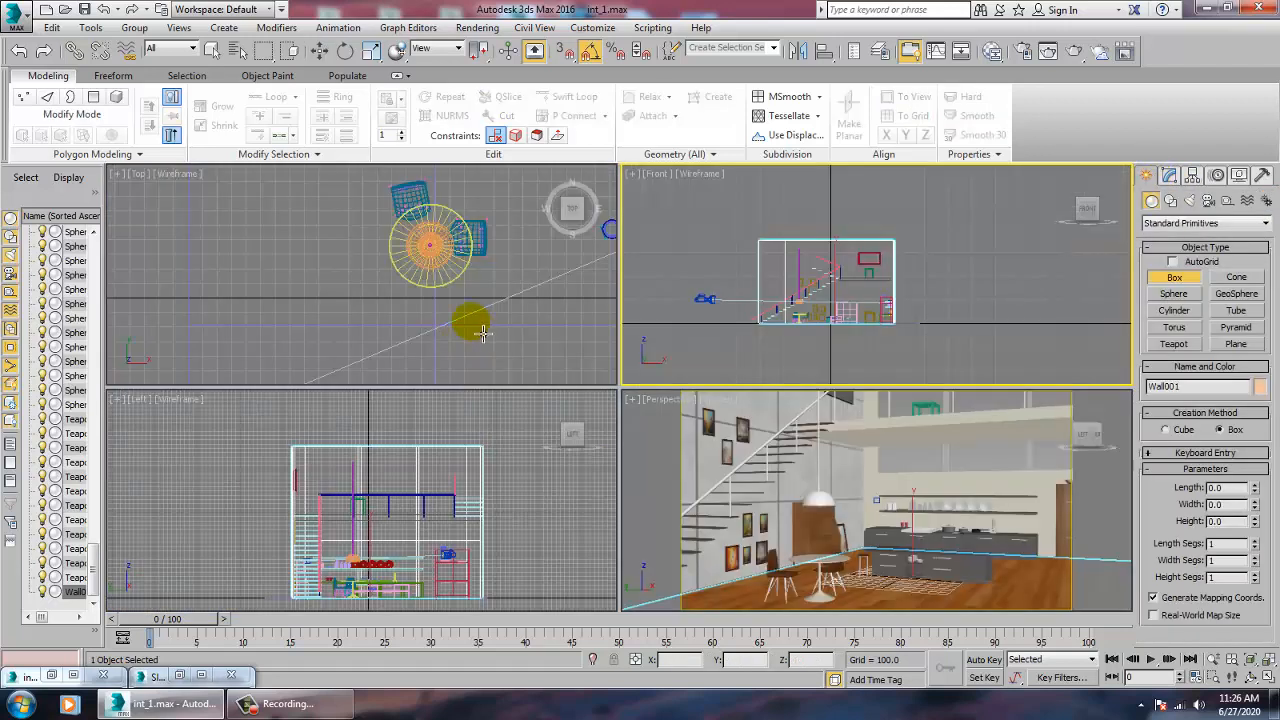
{"action": "key", "text": "alt+w"}
{"action": "scroll", "coordinate": [489, 333], "scroll_direction": "down", "scroll_amount": 3}
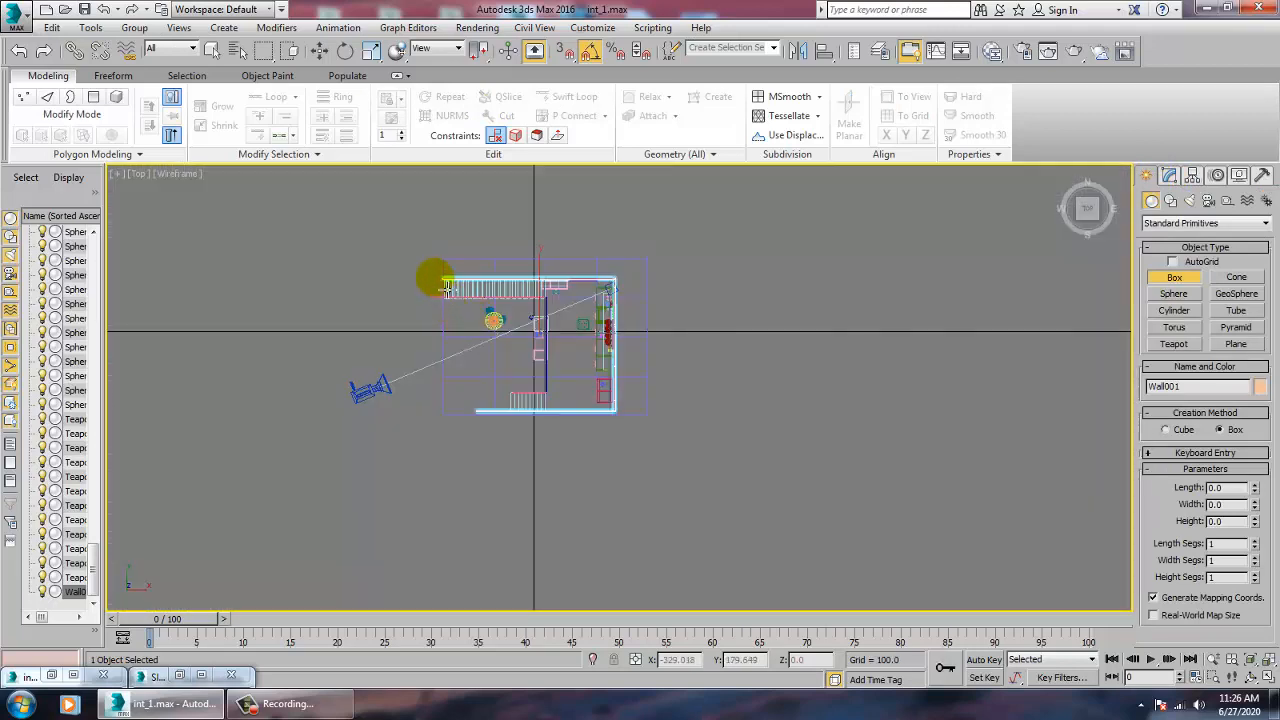
{"action": "left_click_drag", "start_coordinate": [449, 288], "coordinate": [628, 425]}
{"action": "key", "text": "w"}
{"action": "key", "text": "alt+w"}
{"action": "key", "text": "alt+w"}
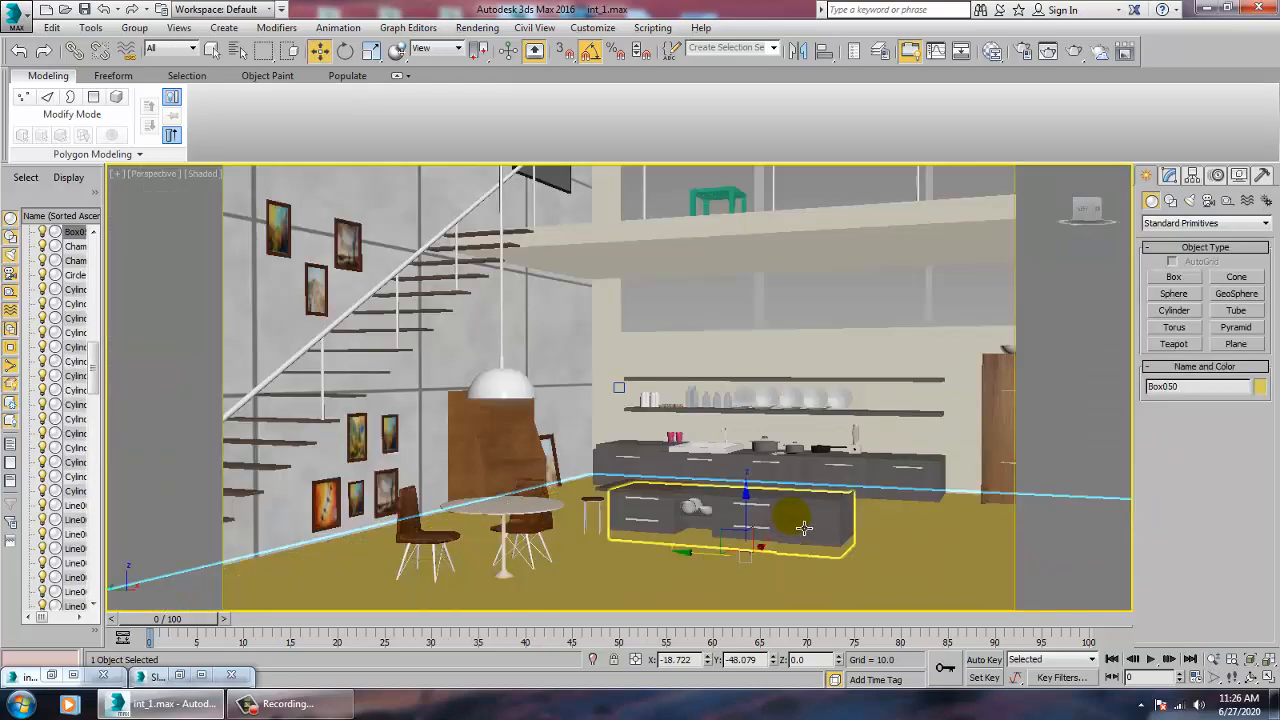
Raise the new box to the top of the walls as a ceiling, at about Z 351
{"action": "scroll", "coordinate": [800, 520], "scroll_direction": "down", "scroll_amount": 10}
{"action": "middle_click_drag", "start_coordinate": [800, 520], "coordinate": [800, 515], "text": "alt"}
{"action": "scroll", "coordinate": [808, 539], "scroll_direction": "up", "scroll_amount": 10}
{"action": "key", "text": "r"}
{"action": "scroll", "coordinate": [808, 539], "scroll_direction": "down", "scroll_amount": 5}
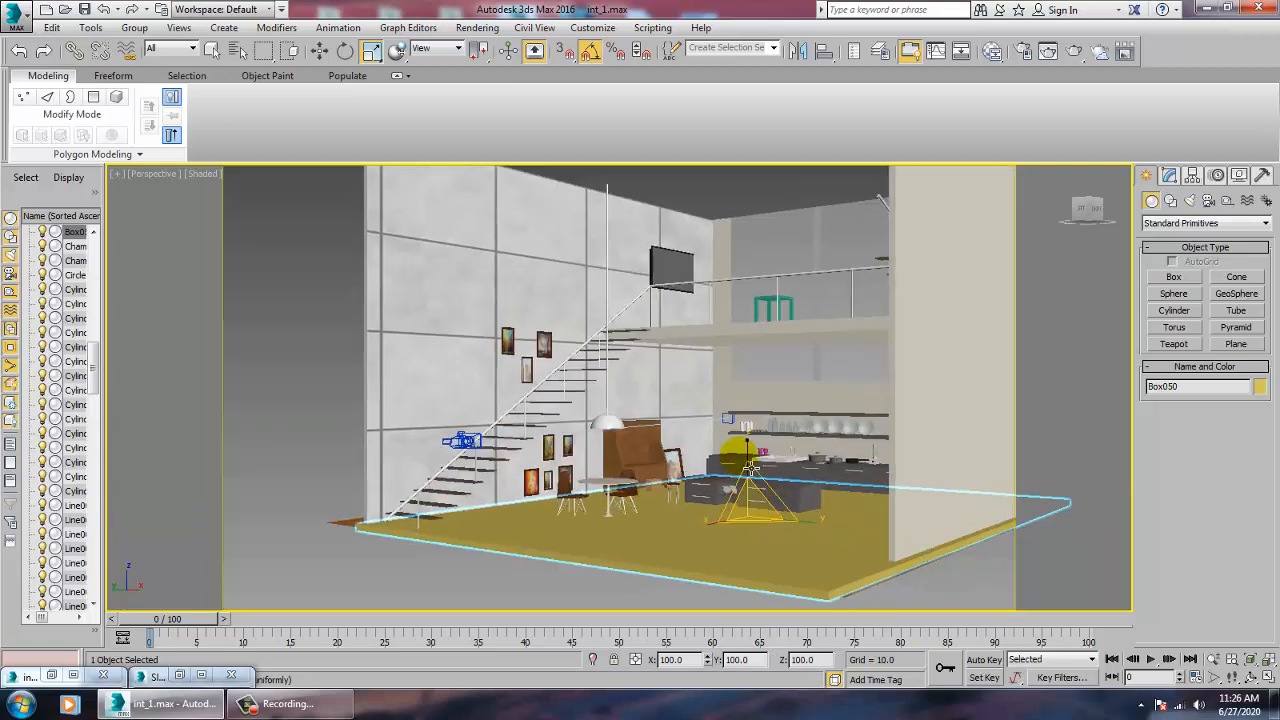
{"action": "left_click_drag", "start_coordinate": [758, 460], "coordinate": [813, 397]}
{"action": "key", "text": "w"}
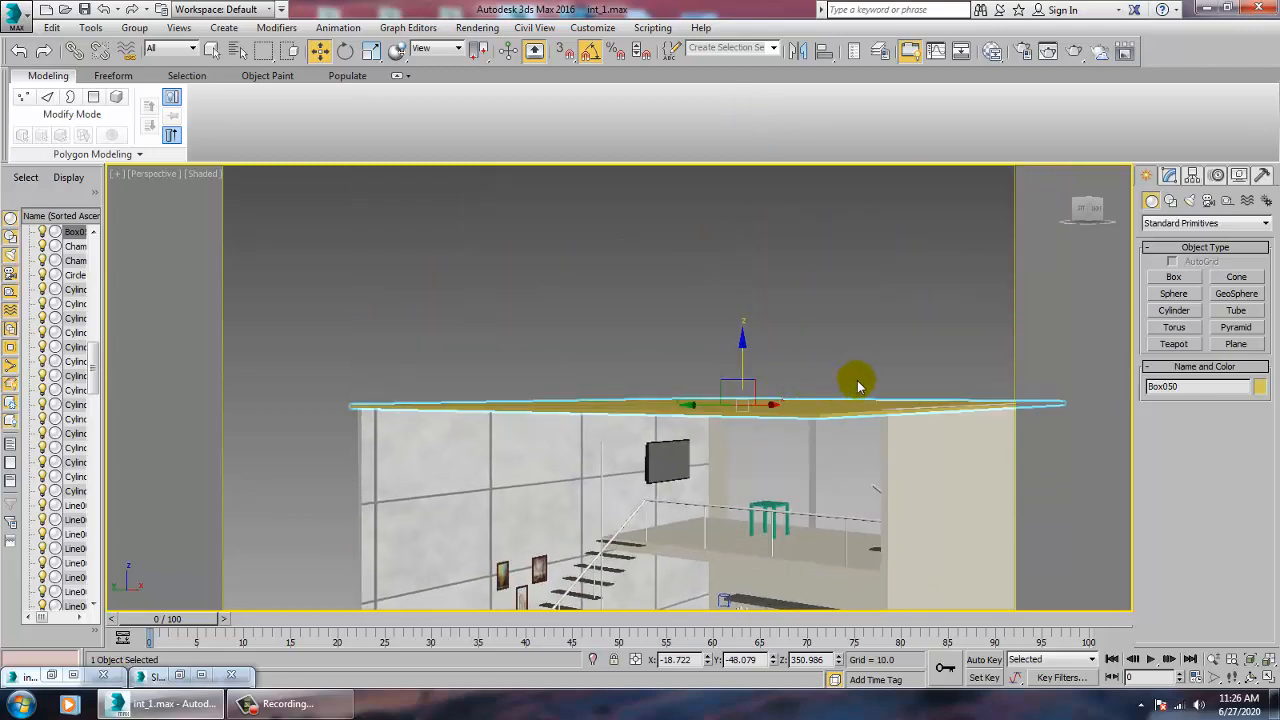
Fine-adjust the ceiling box in the Front view to rest on the wall tops, at about Z 353.2
{"action": "key", "text": "alt+w"}
{"action": "right_click", "coordinate": [909, 251]}
{"action": "key", "text": "alt+w"}
{"action": "middle_click_drag", "start_coordinate": [903, 257], "coordinate": [903, 237]}
{"action": "scroll", "coordinate": [625, 365], "scroll_direction": "up", "scroll_amount": 3}
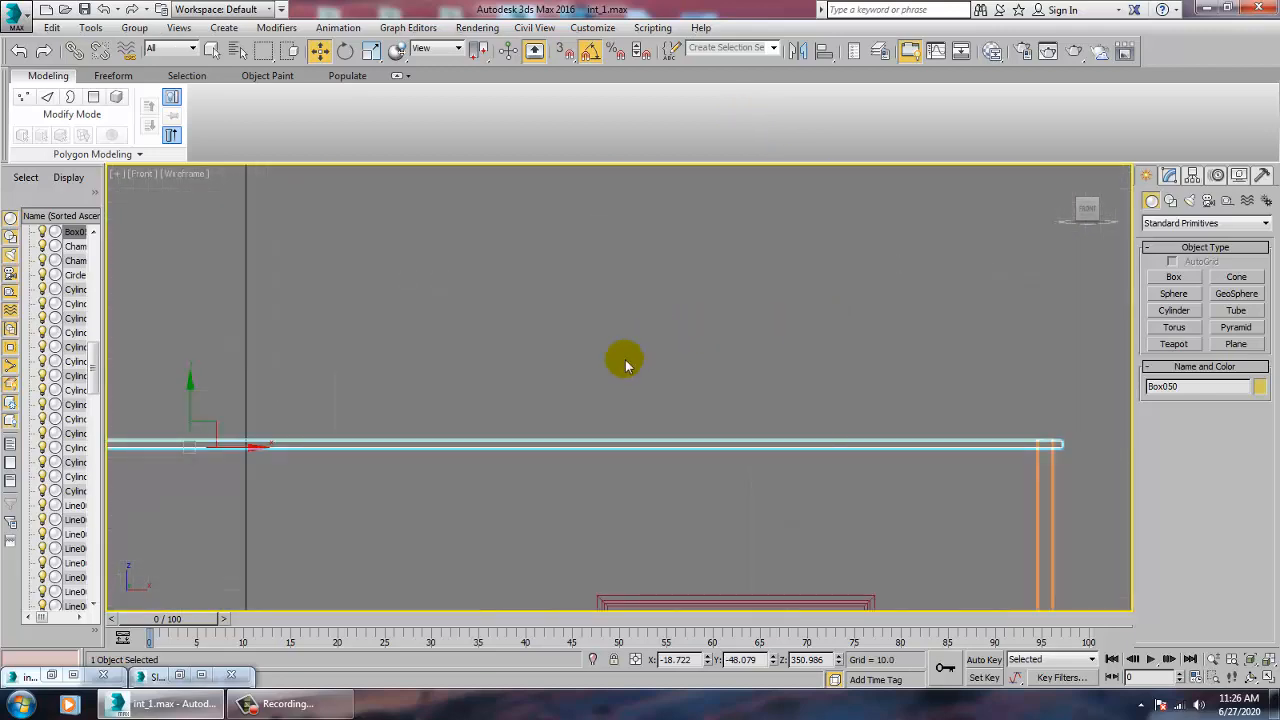
{"action": "middle_click_drag", "start_coordinate": [625, 365], "coordinate": [290, 443]}
{"action": "left_click_drag", "start_coordinate": [244, 420], "coordinate": [245, 421]}
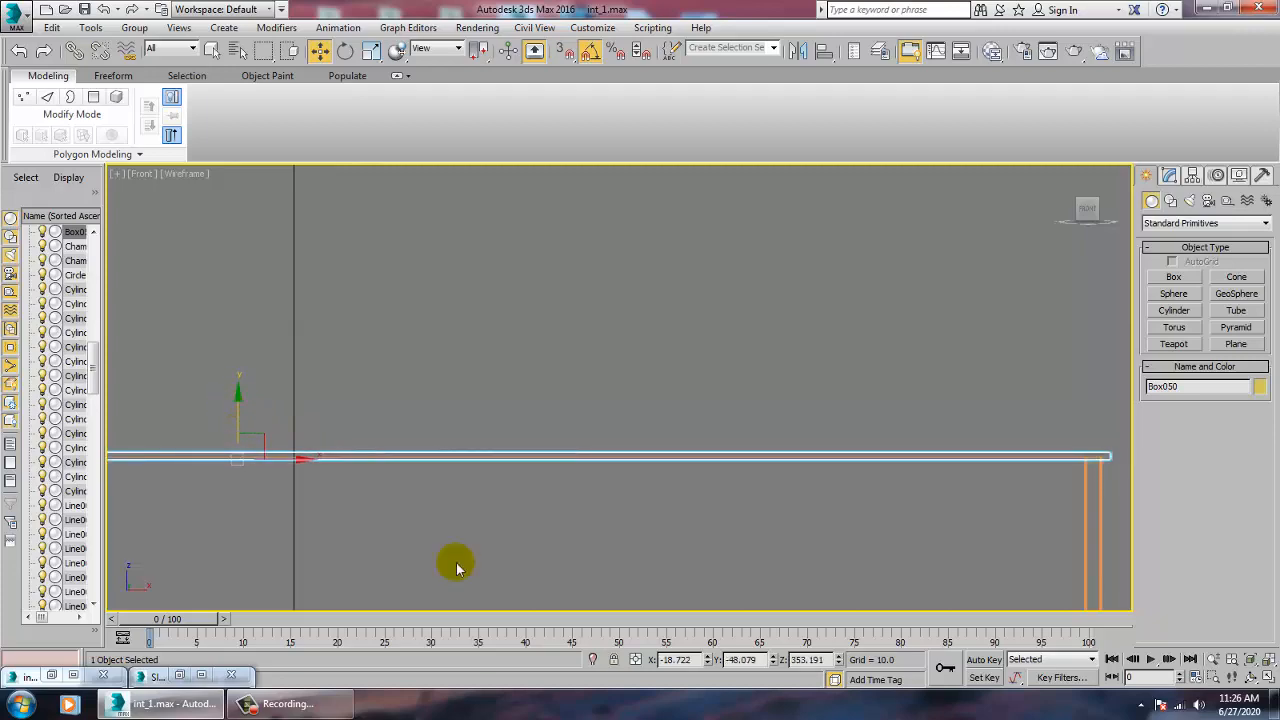
Examine the ceiling and mezzanine level in the Perspective view
{"action": "key", "text": "alt+w"}
{"action": "right_click", "coordinate": [800, 534]}
{"action": "key", "text": "alt+w"}
{"action": "scroll", "coordinate": [792, 463], "scroll_direction": "up", "scroll_amount": 4}
{"action": "scroll", "coordinate": [792, 460], "scroll_direction": "down", "scroll_amount": 3}
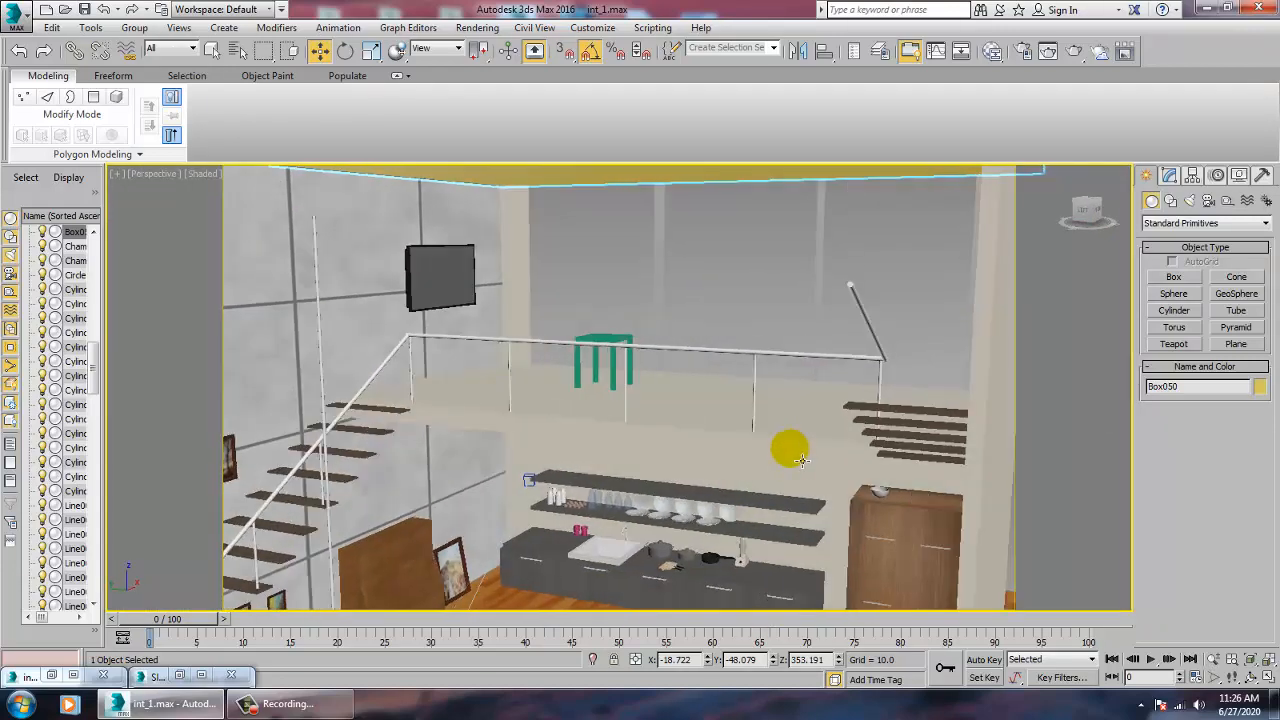
{"action": "scroll", "coordinate": [786, 449], "scroll_direction": "up", "scroll_amount": 2}
{"action": "scroll", "coordinate": [794, 449], "scroll_direction": "down", "scroll_amount": 2}
{"action": "scroll", "coordinate": [805, 430], "scroll_direction": "up", "scroll_amount": 2}
{"action": "middle_click_drag", "start_coordinate": [817, 423], "coordinate": [822, 427]}
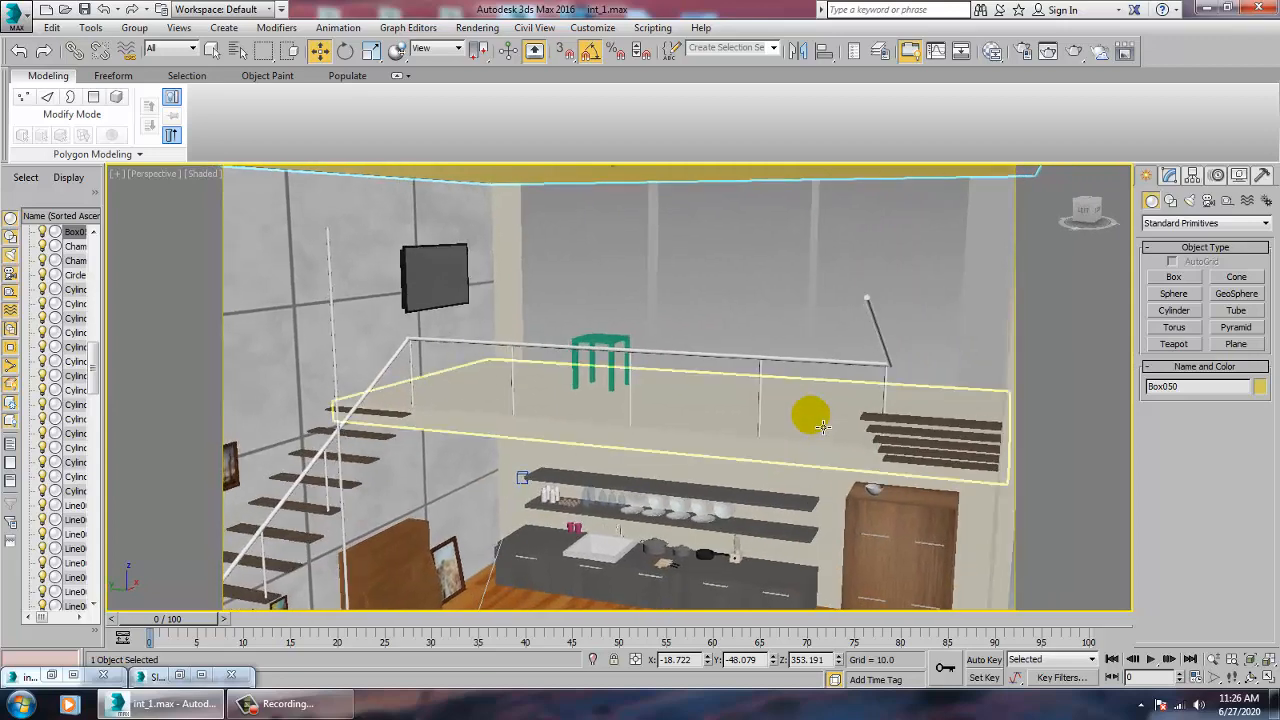
Find the existing "wall texture" VRayMtl in the material graph and assign it to the ceiling box
{"action": "key", "text": "m"}
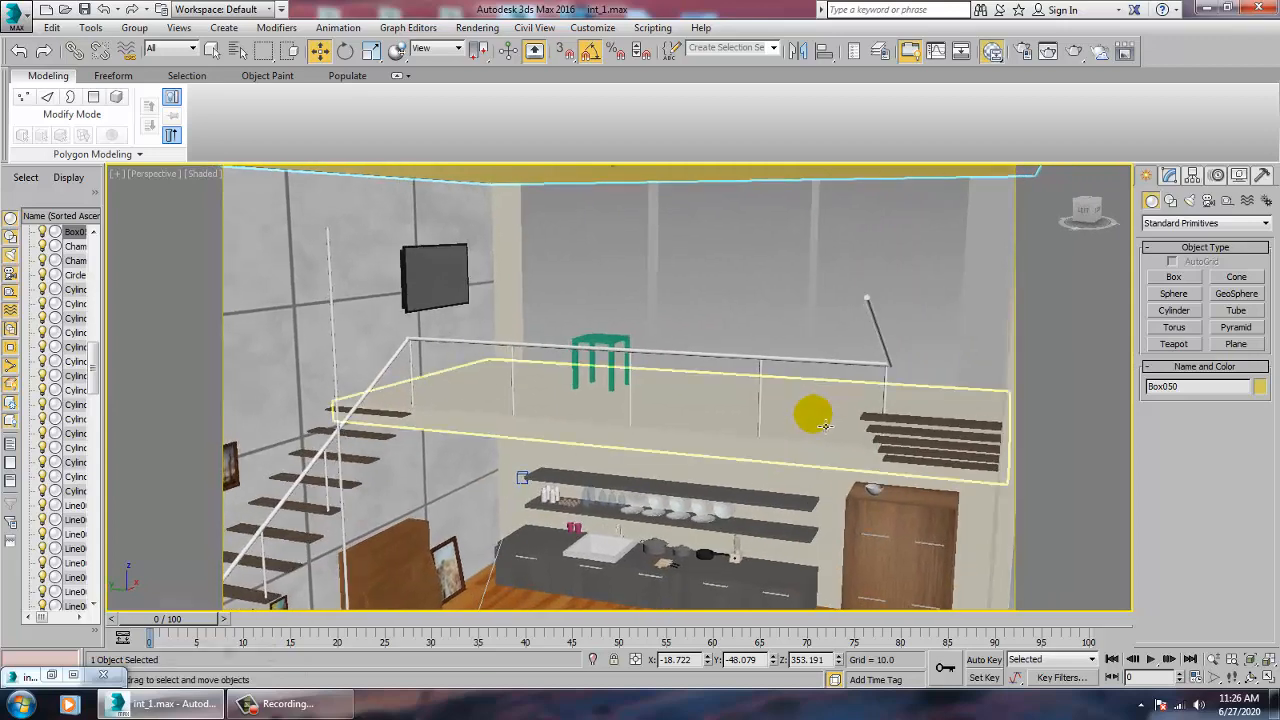
{"action": "middle_click_drag", "start_coordinate": [360, 378], "coordinate": [423, 523]}
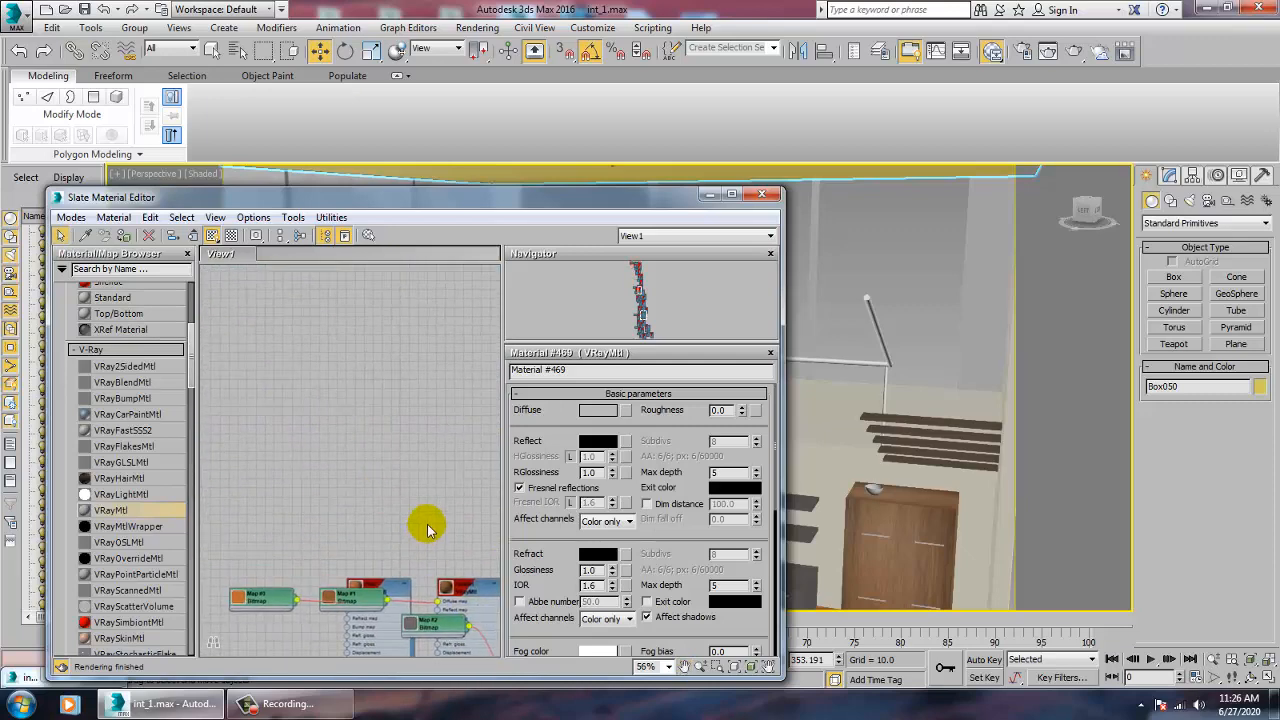
{"action": "scroll", "coordinate": [314, 406], "scroll_direction": "down", "scroll_amount": 4}
{"action": "scroll", "coordinate": [353, 418], "scroll_direction": "down", "scroll_amount": 6}
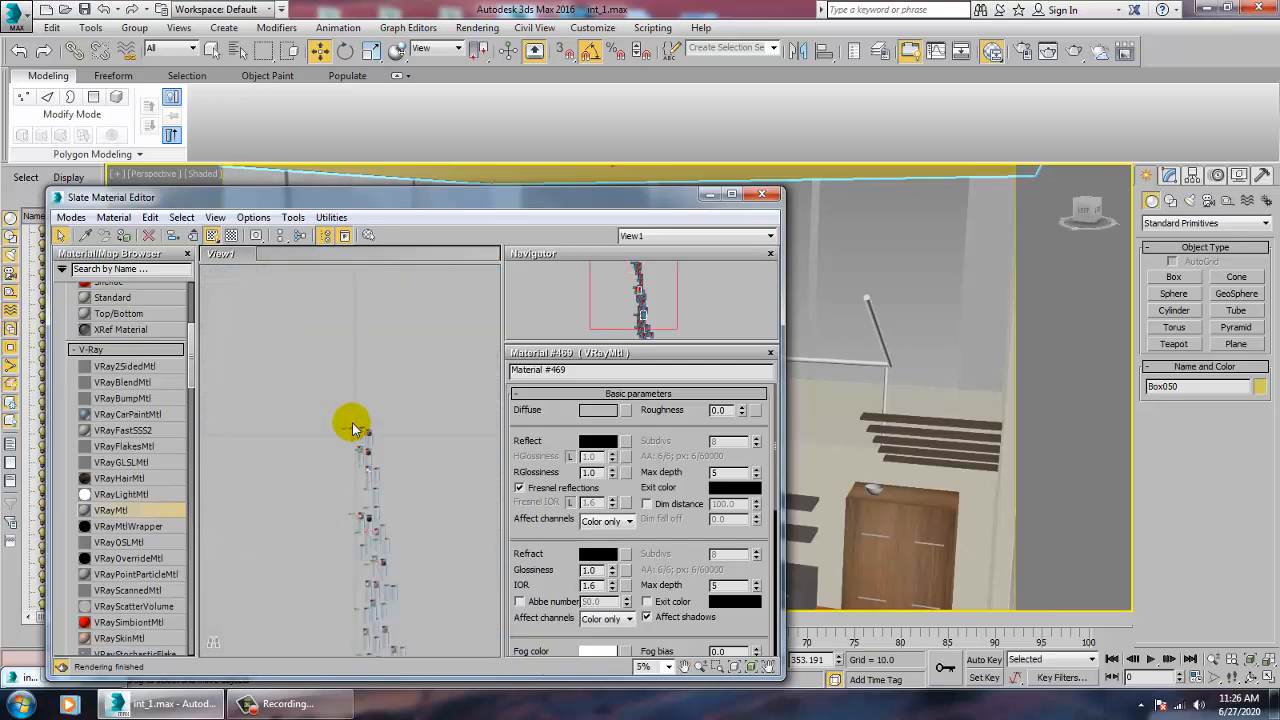
{"action": "middle_click_drag", "start_coordinate": [354, 446], "coordinate": [346, 304]}
{"action": "scroll", "coordinate": [353, 418], "scroll_direction": "up", "scroll_amount": 6}
{"action": "scroll", "coordinate": [383, 530], "scroll_direction": "up", "scroll_amount": 3}
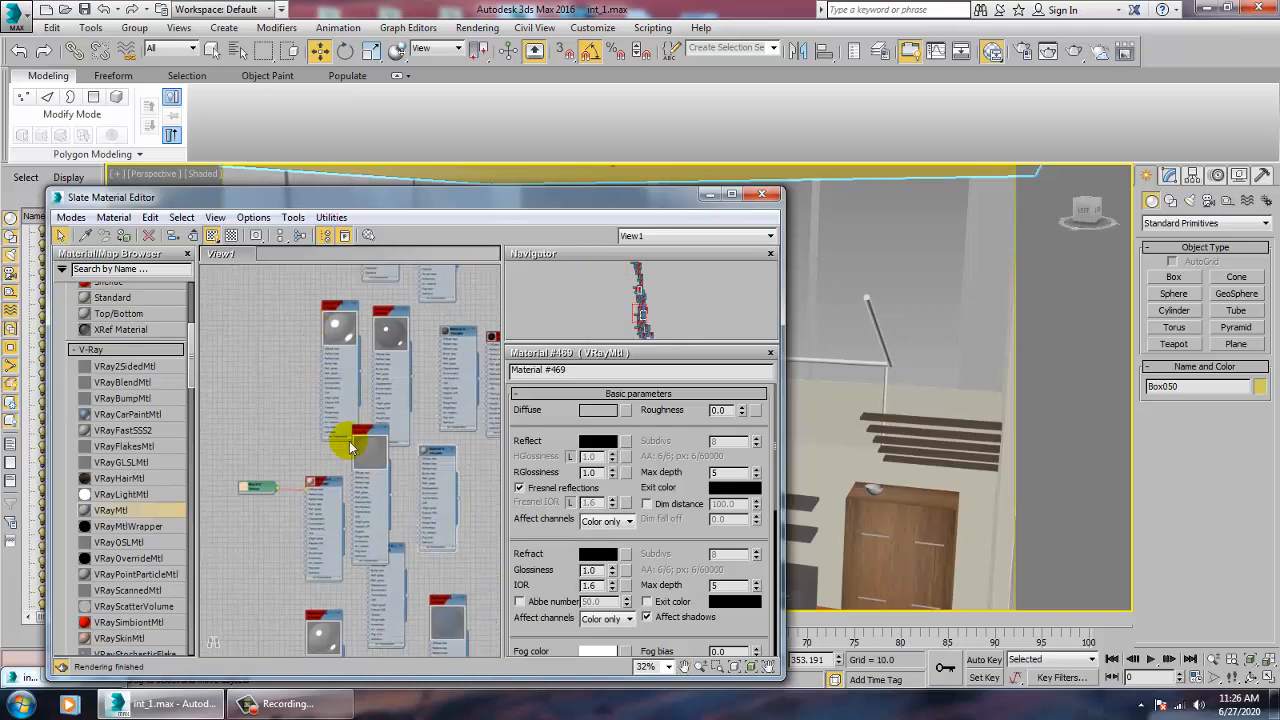
{"action": "mouse_move", "coordinate": [349, 434]}
{"action": "middle_mouse_down"}
{"action": "mouse_move", "coordinate": [289, 163]}
{"action": "mouse_move", "coordinate": [352, 420]}
{"action": "middle_mouse_up"}
{"action": "left_click_drag", "start_coordinate": [352, 420], "coordinate": [389, 443]}
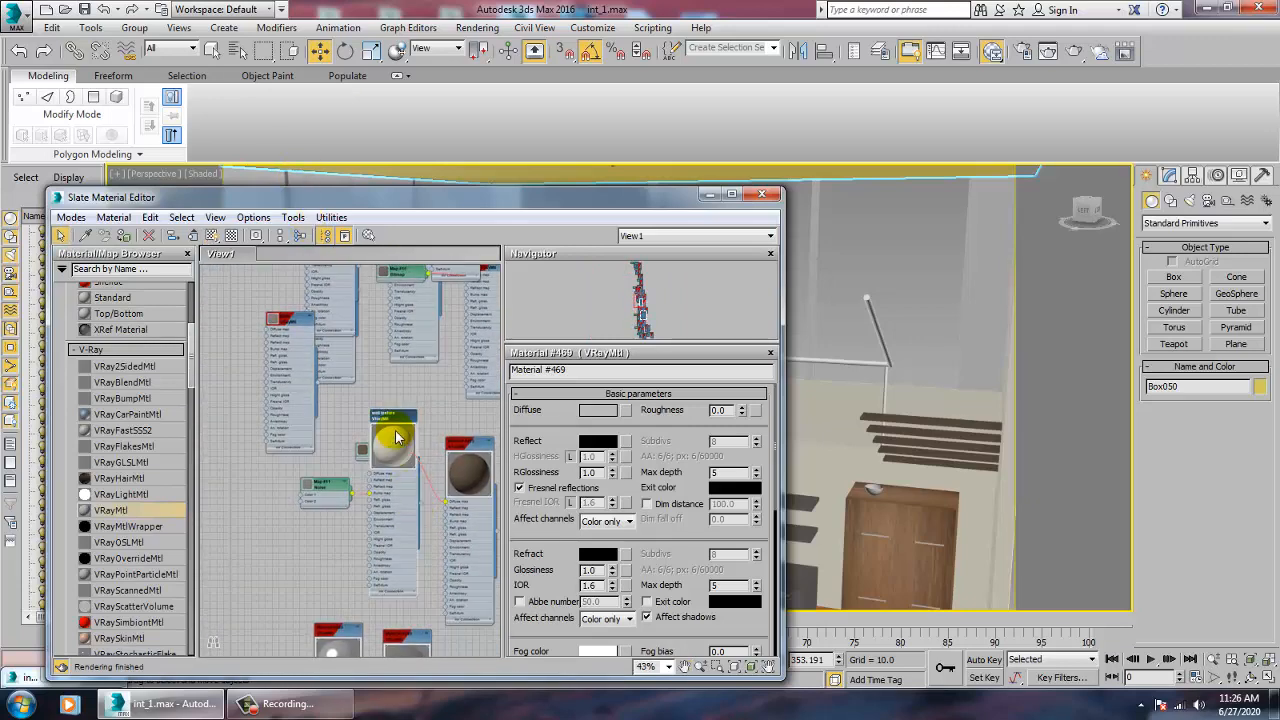
{"action": "double_click", "coordinate": [396, 437]}
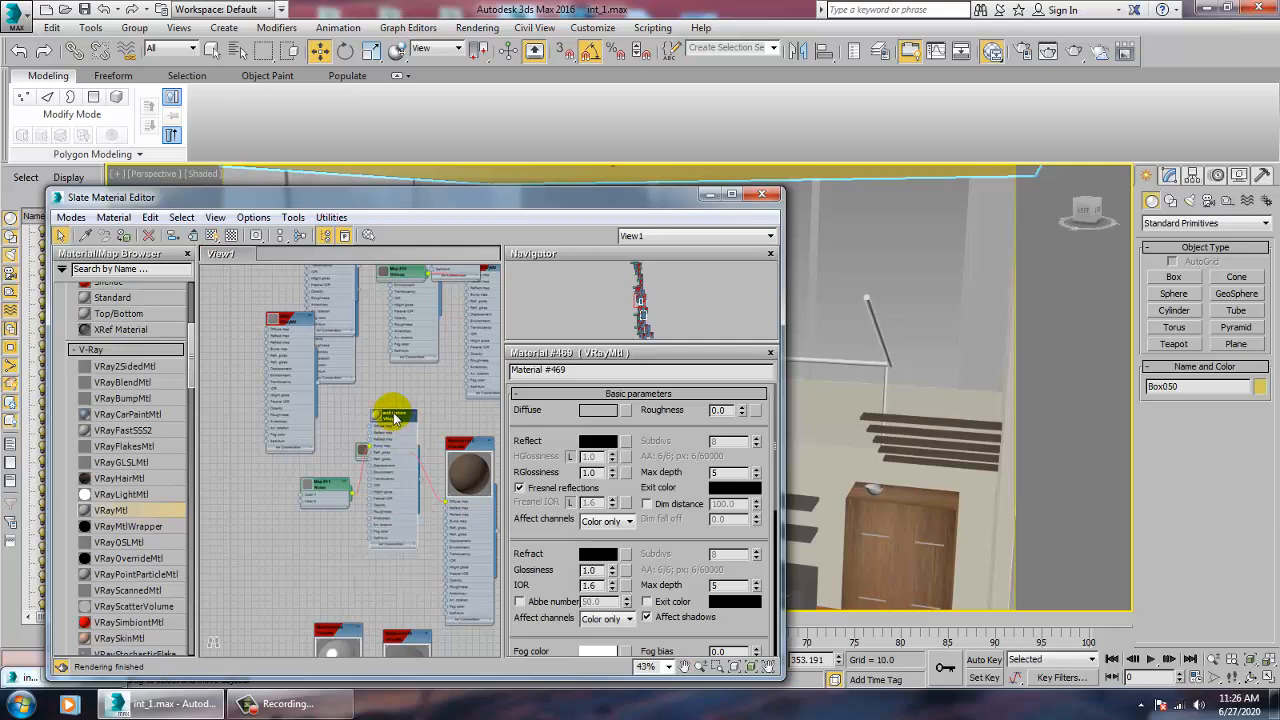
{"action": "double_click", "coordinate": [395, 418]}
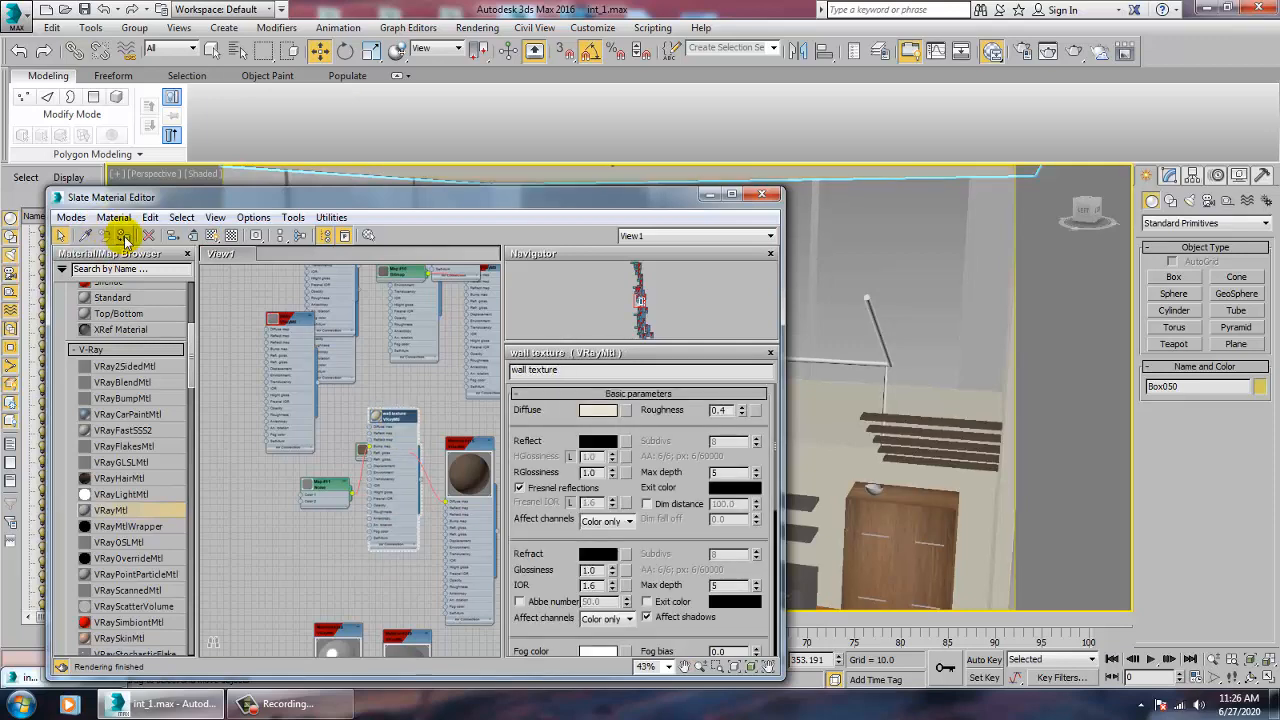
{"action": "left_click_drag", "start_coordinate": [700, 203], "coordinate": [743, 289]}
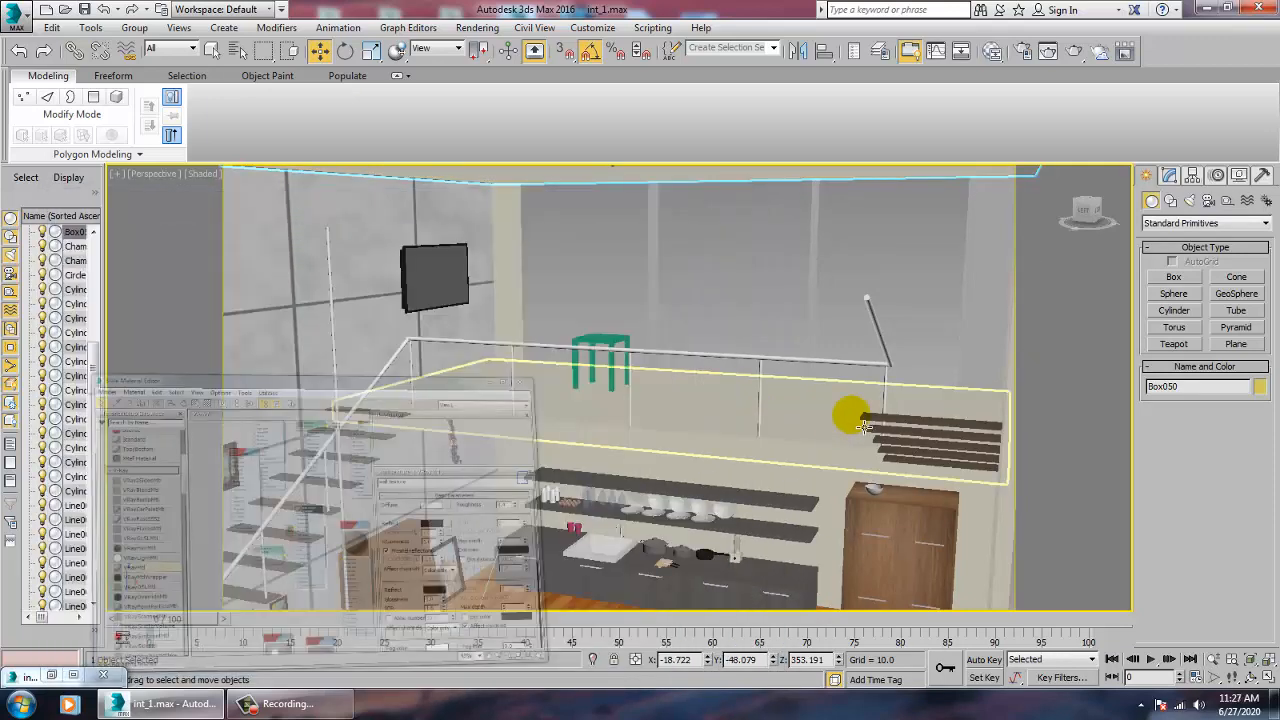
Create a VRaySun in the Front view, aimed from above right into the room, and add the VRaySky environment map
{"action": "middle_click_drag", "start_coordinate": [776, 465], "coordinate": [800, 379], "text": "alt"}
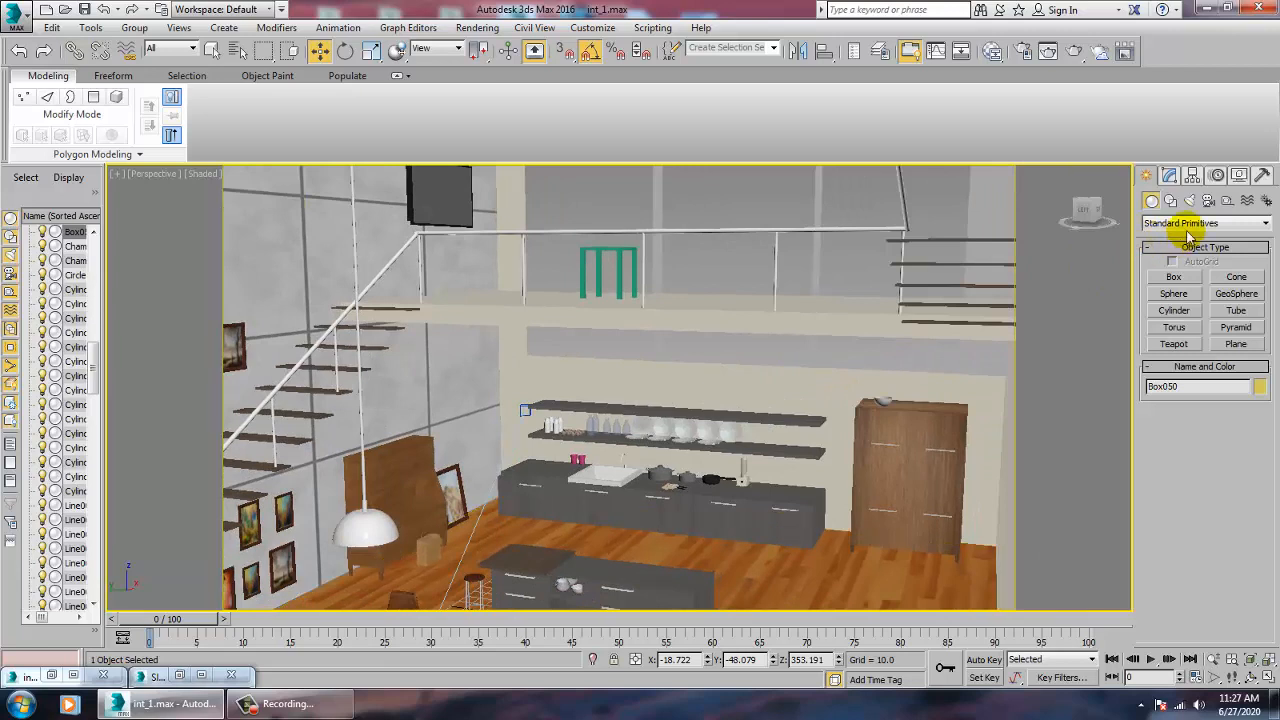
{"action": "left_click", "coordinate": [1190, 202]}
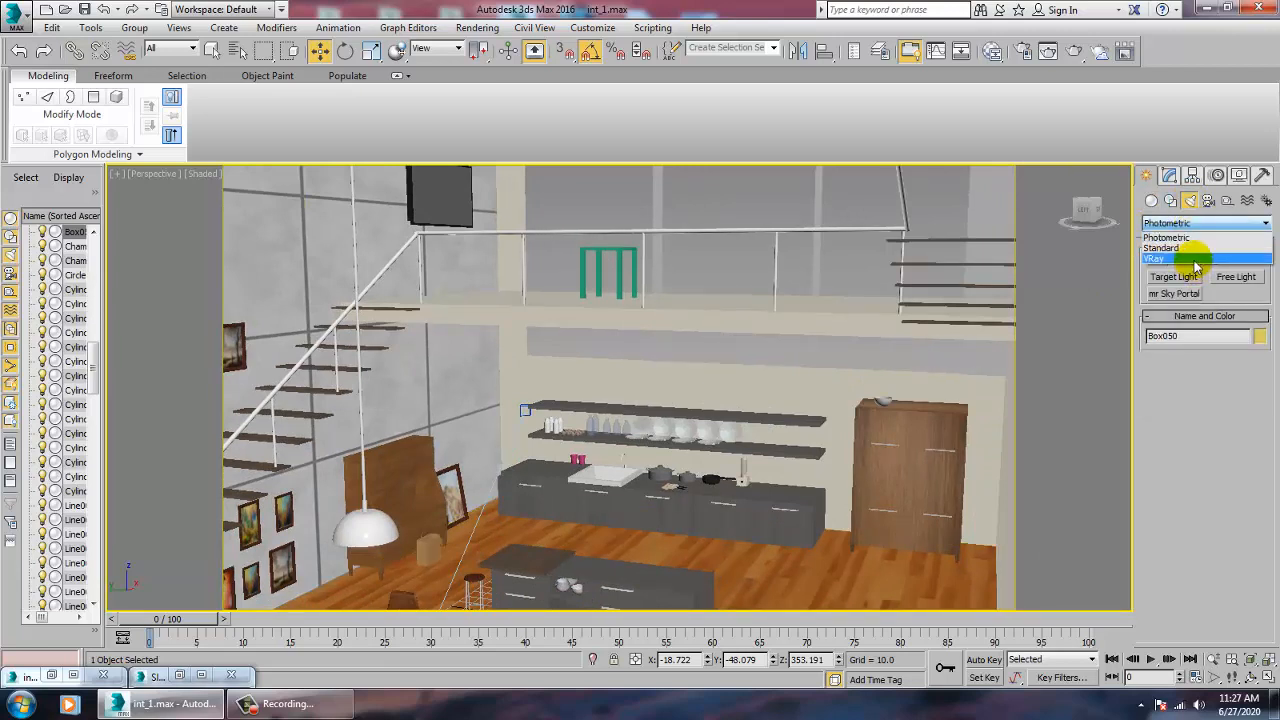
{"action": "left_click", "coordinate": [1196, 259]}
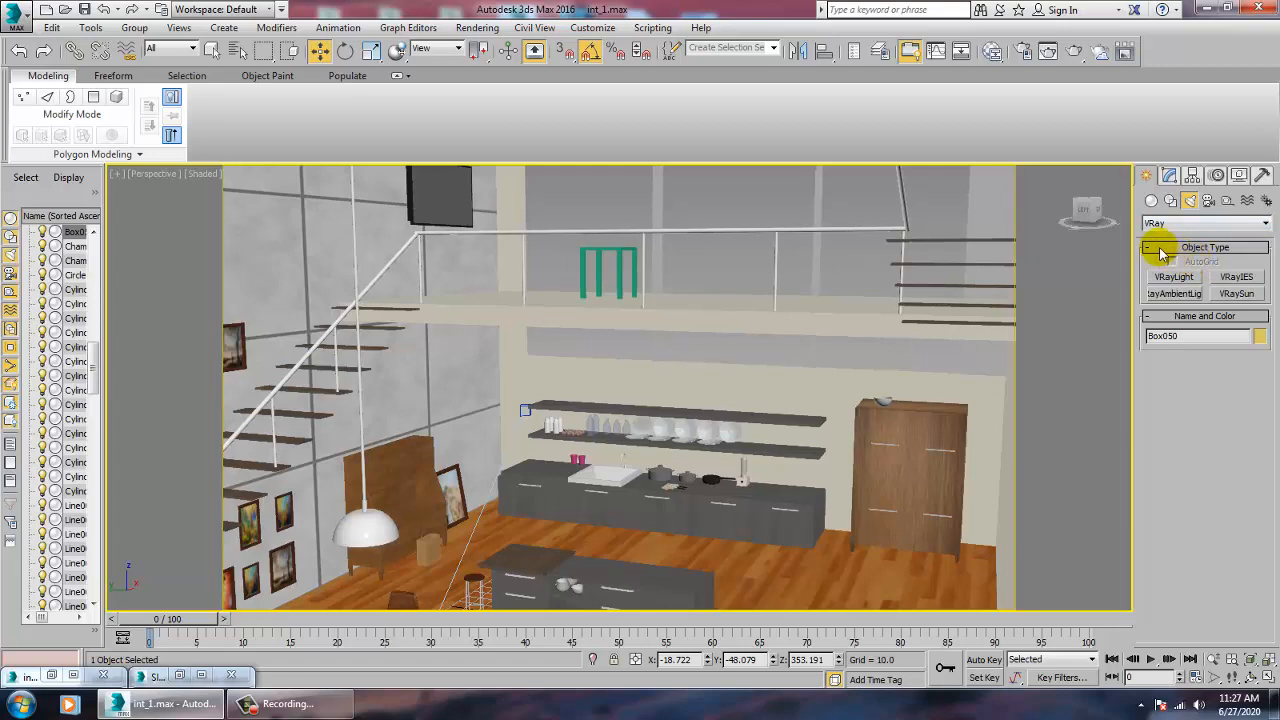
{"action": "left_click", "coordinate": [1237, 294]}
{"action": "key", "text": "alt+w"}
{"action": "left_click", "coordinate": [823, 300]}
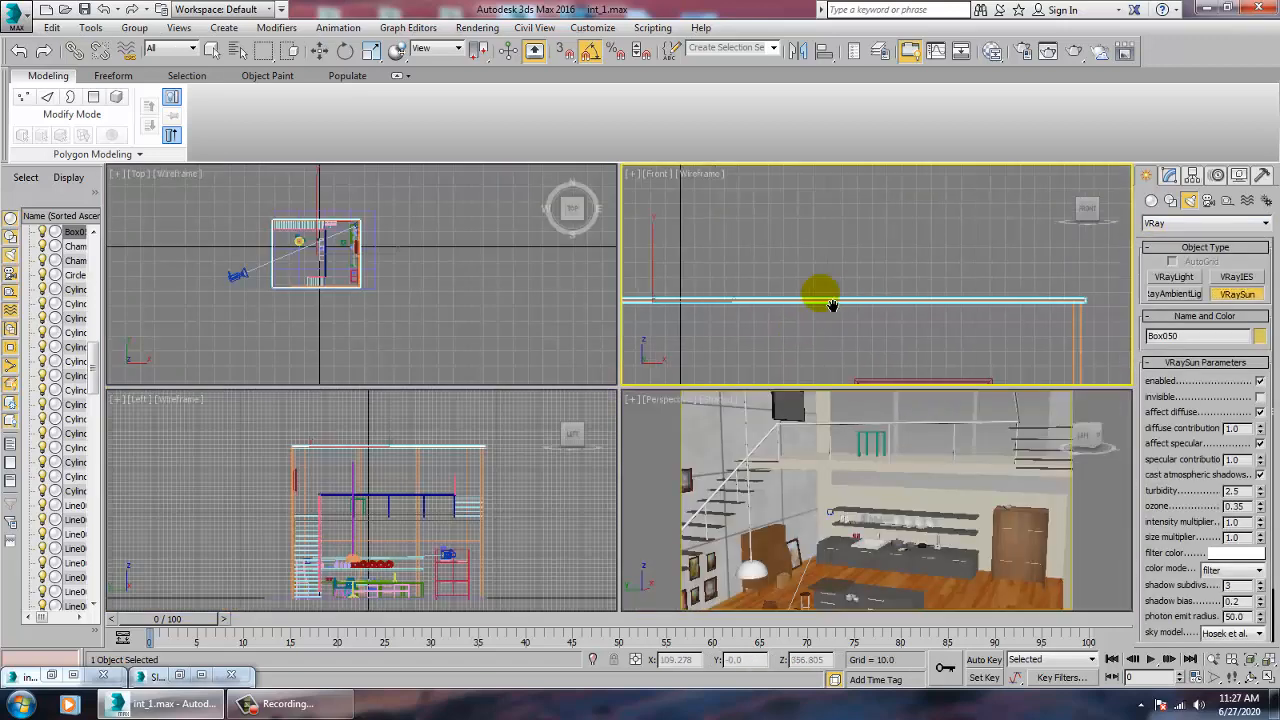
{"action": "key", "text": "alt+w"}
{"action": "scroll", "coordinate": [790, 345], "scroll_direction": "down", "scroll_amount": 6}
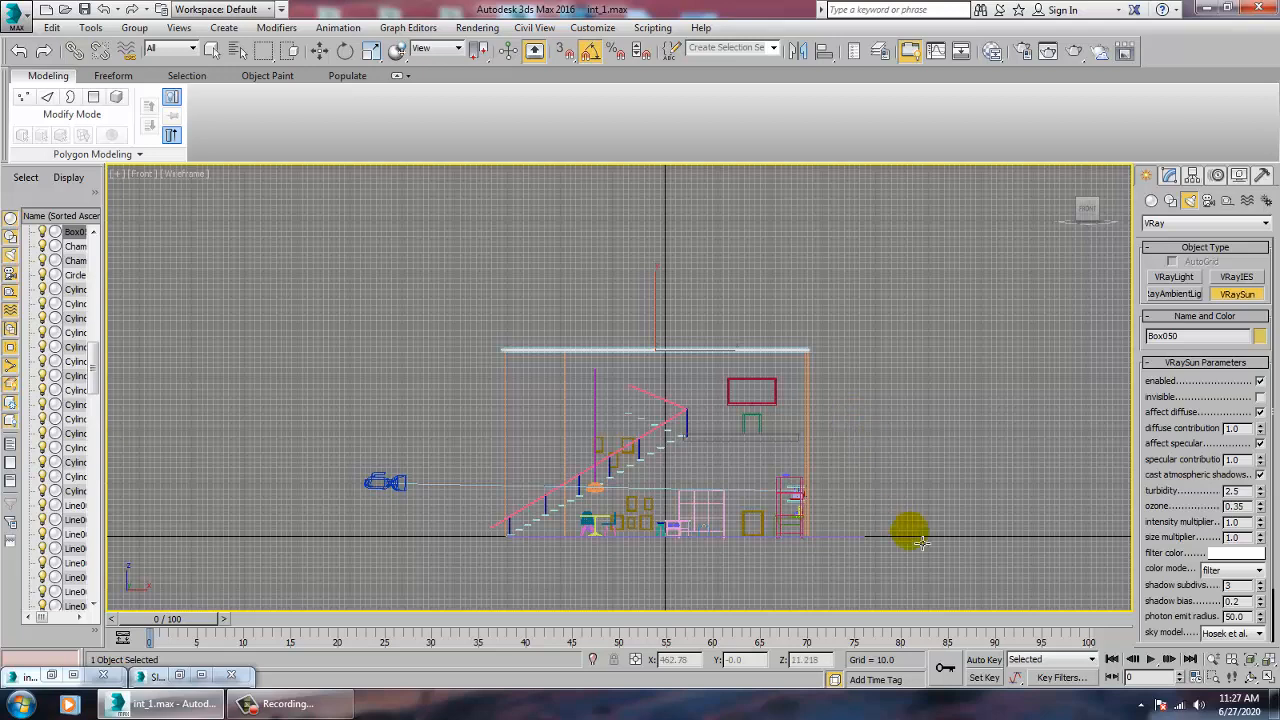
{"action": "middle_click_drag", "start_coordinate": [883, 506], "coordinate": [825, 500]}
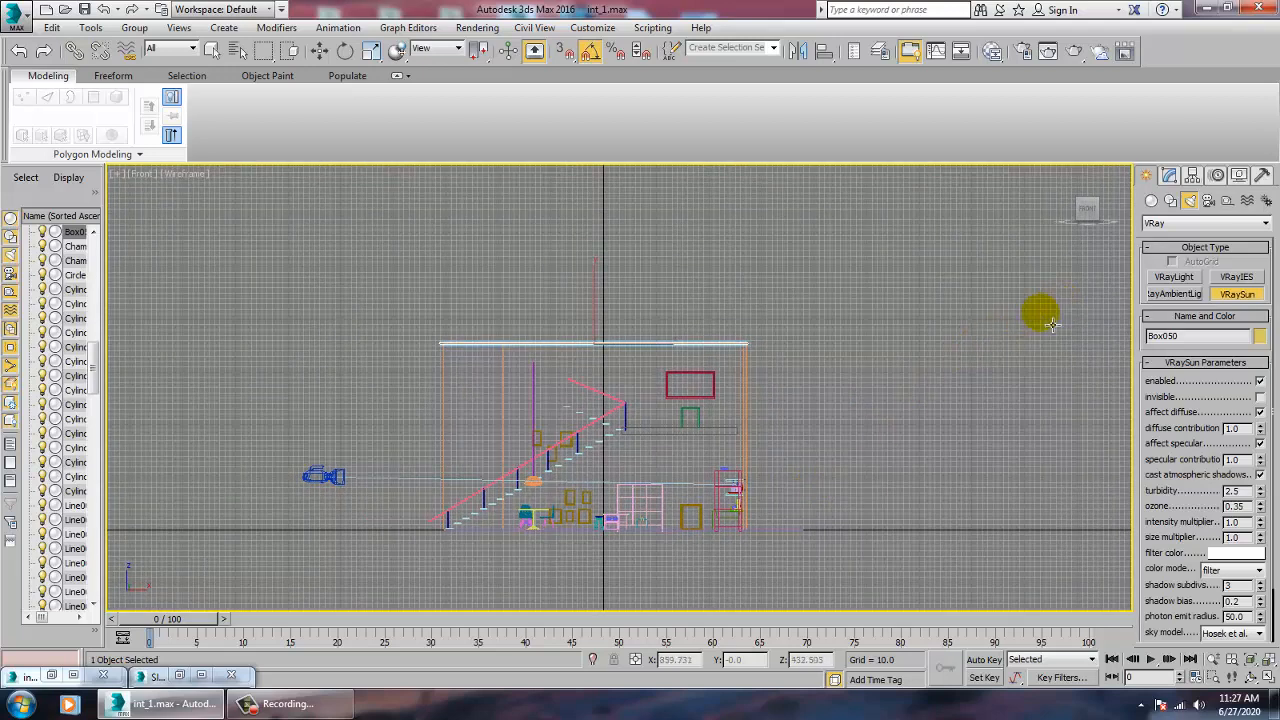
{"action": "left_click_drag", "start_coordinate": [1045, 312], "coordinate": [640, 487]}
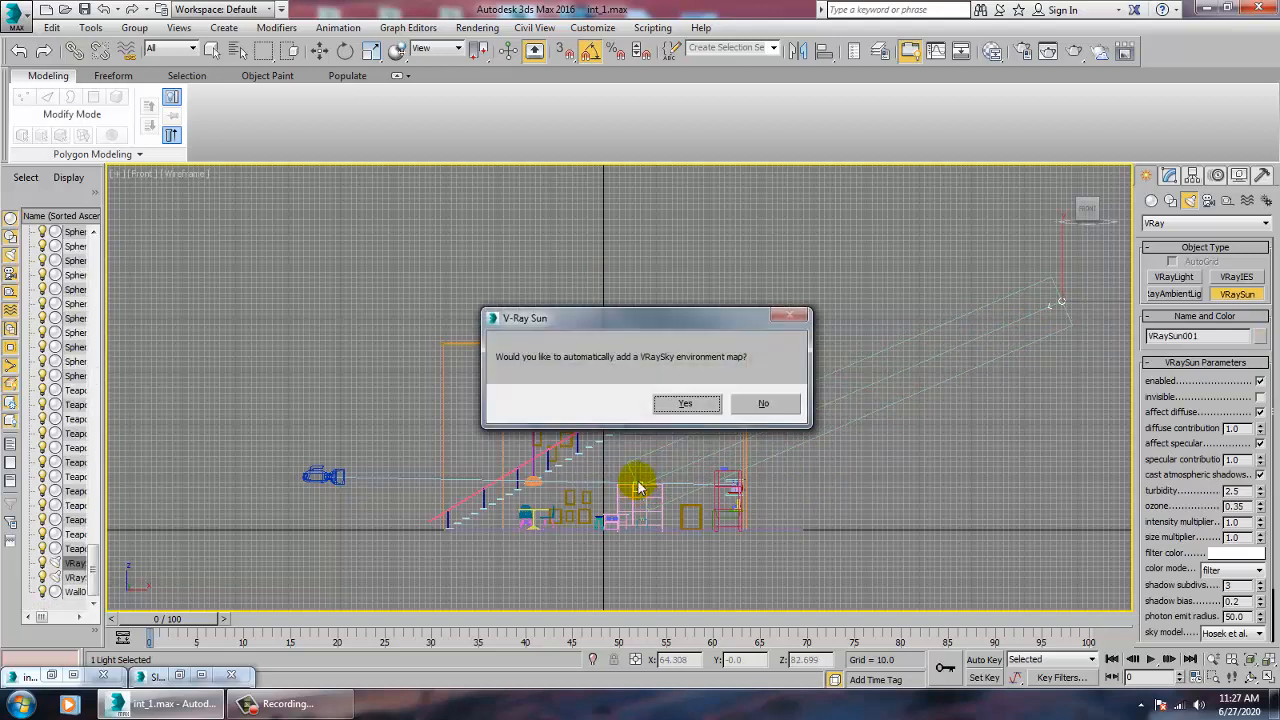
{"action": "left_click", "coordinate": [686, 405]}
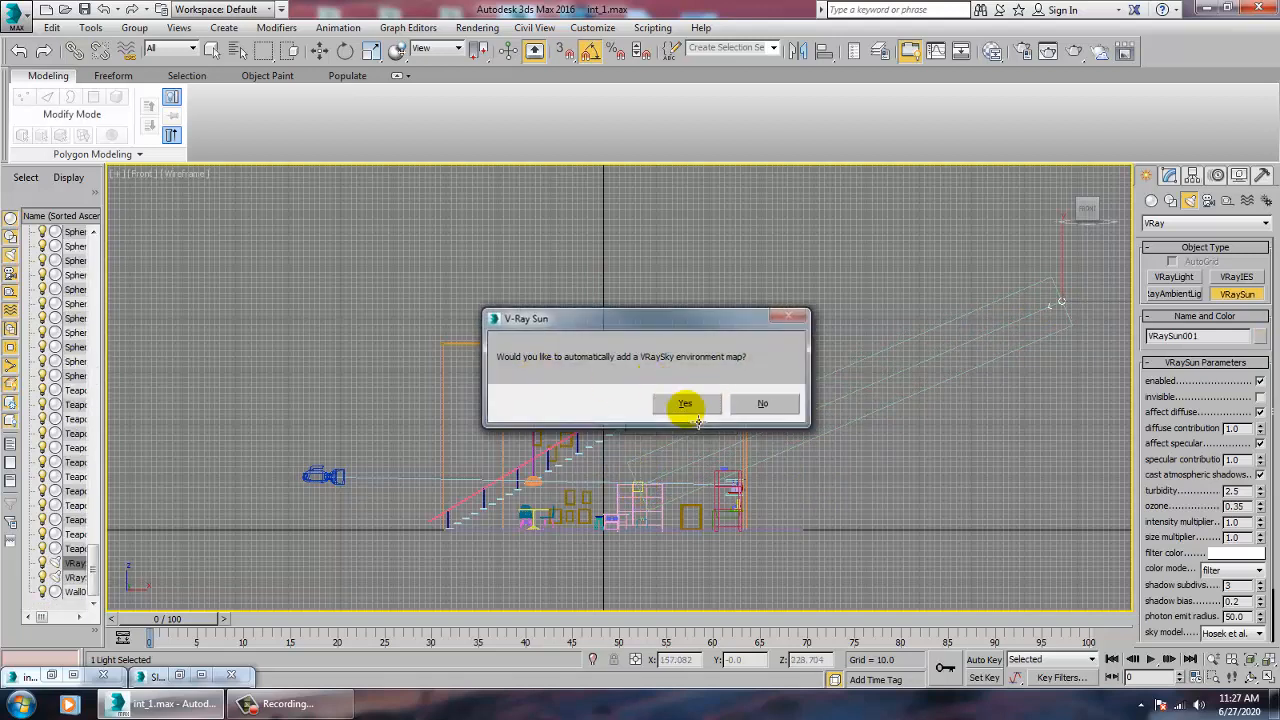
Raise the VRaySun higher above the building, to about Z 612
{"action": "key", "text": "w"}
{"action": "left_click_drag", "start_coordinate": [1066, 254], "coordinate": [1066, 173]}
{"action": "key", "text": "alt+w"}
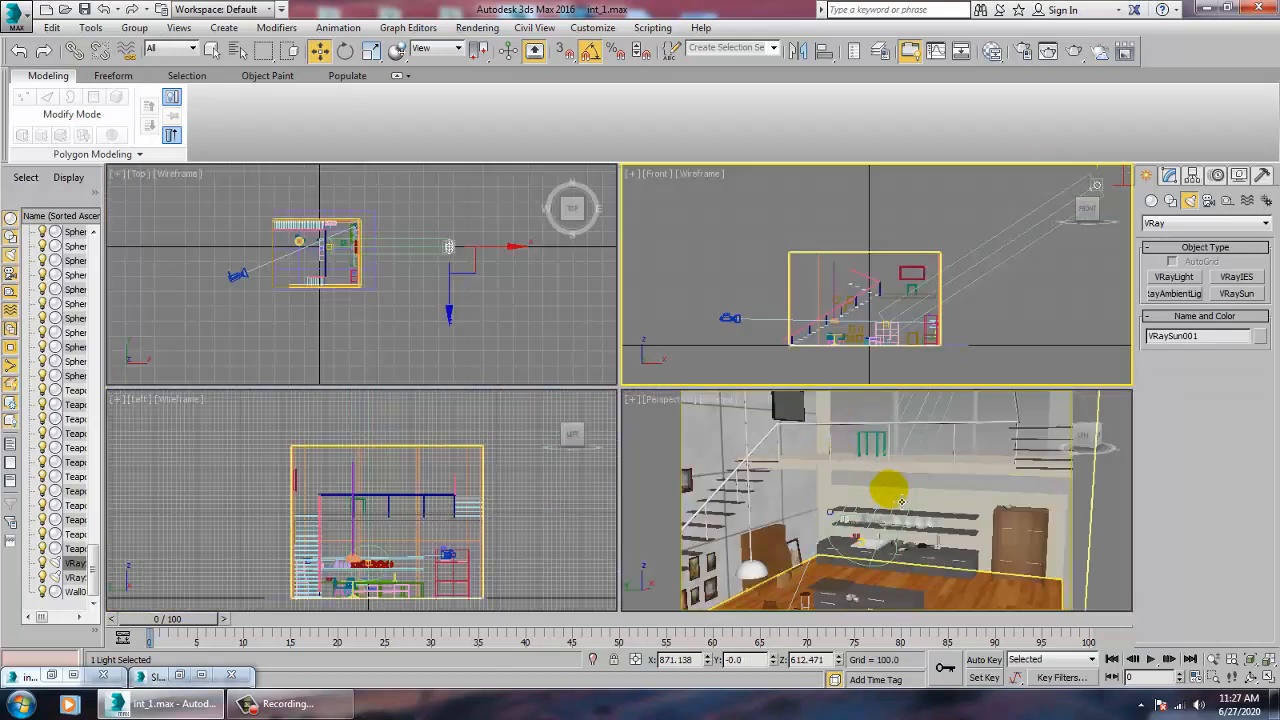
Zoom out to the whole building in the Perspective view, select the VRaySun and enlarge the view to the full workspace
{"action": "left_click", "coordinate": [880, 486]}
{"action": "key", "text": "alt+w"}
{"action": "key", "text": "alt+w"}
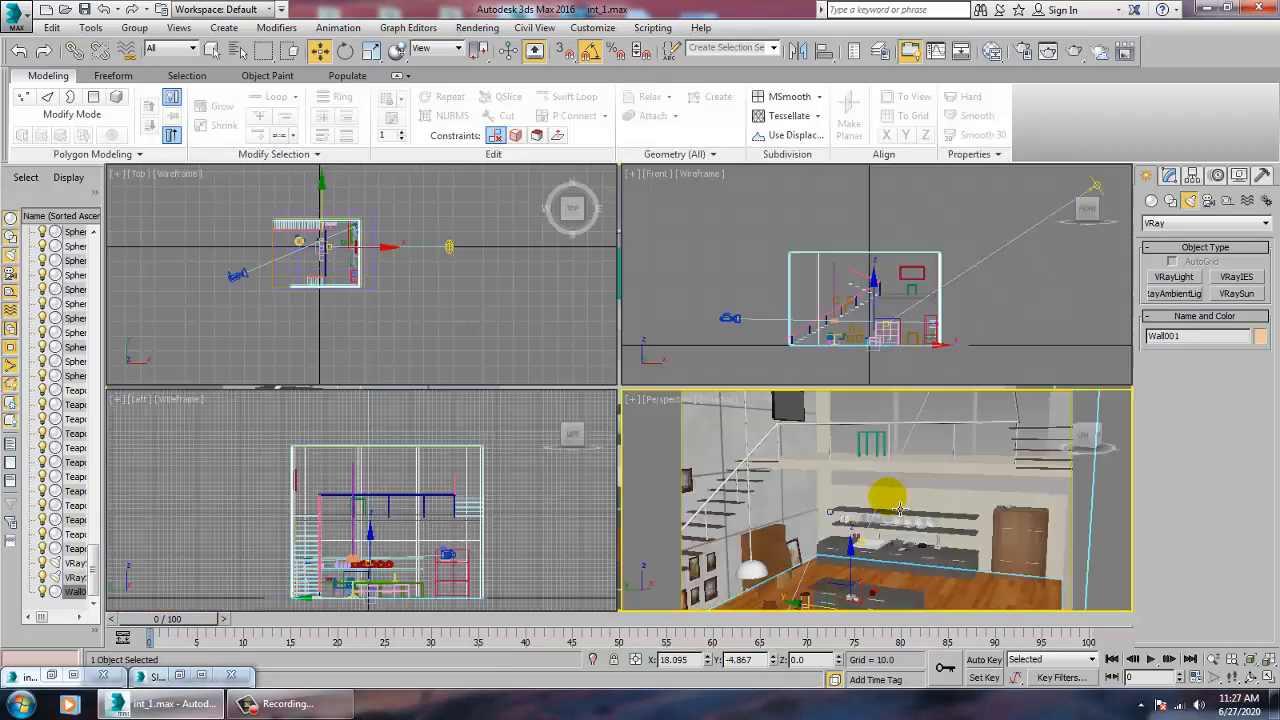
{"action": "middle_click_drag", "start_coordinate": [932, 493], "coordinate": [896, 495], "text": "alt"}
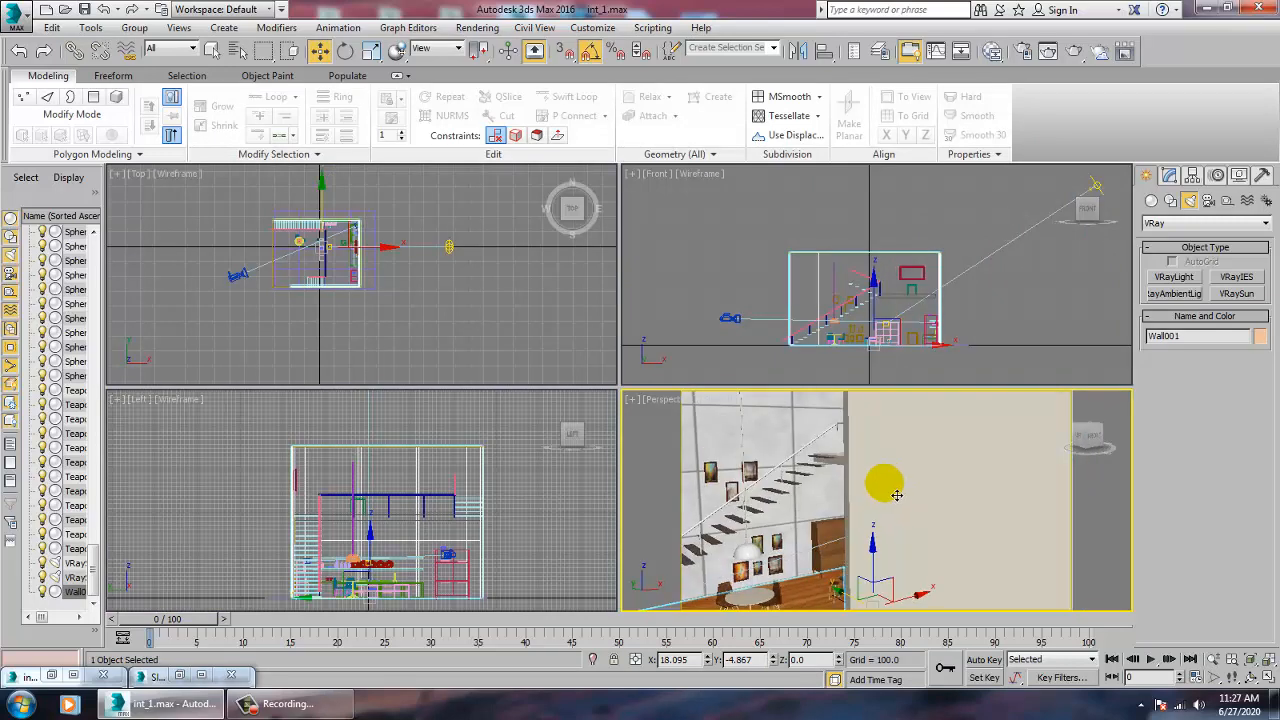
{"action": "scroll", "coordinate": [898, 496], "scroll_direction": "down", "scroll_amount": 6}
{"action": "left_click", "coordinate": [997, 416]}
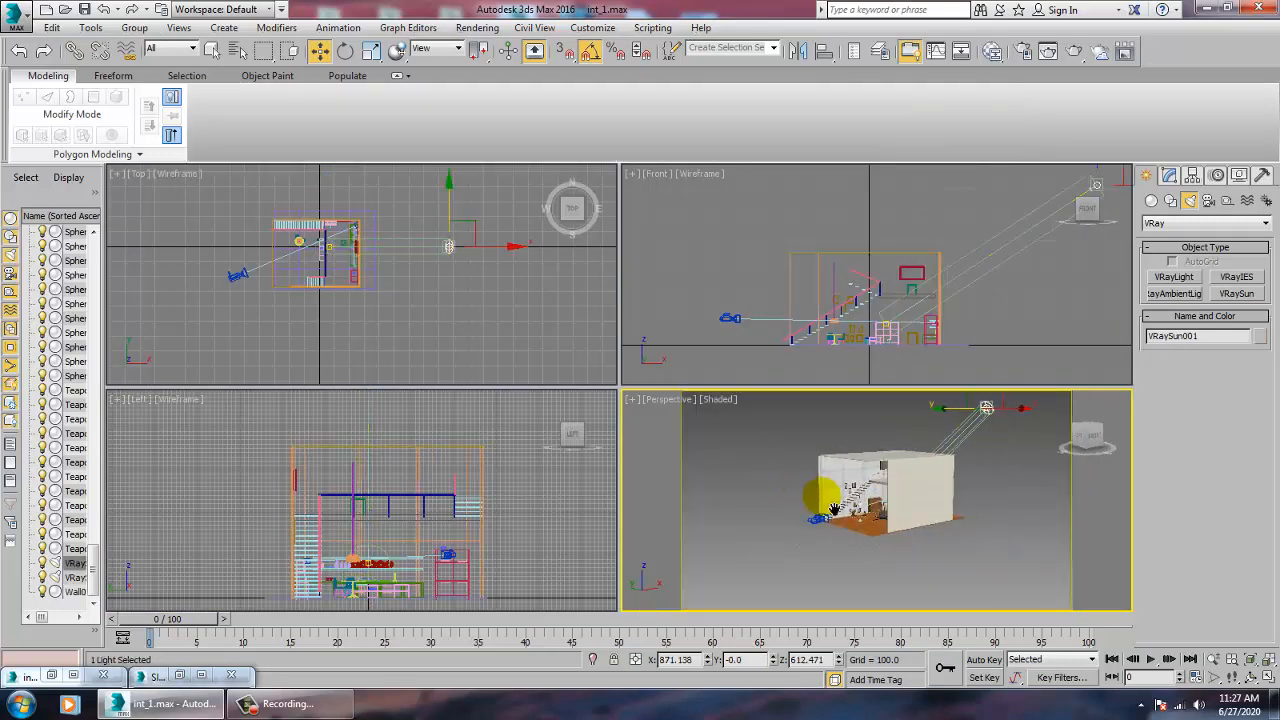
{"action": "key", "text": "alt+w"}
{"action": "middle_click_drag", "start_coordinate": [829, 494], "coordinate": [810, 495], "text": "alt"}
{"action": "scroll", "coordinate": [800, 485], "scroll_direction": "up", "scroll_amount": 3}
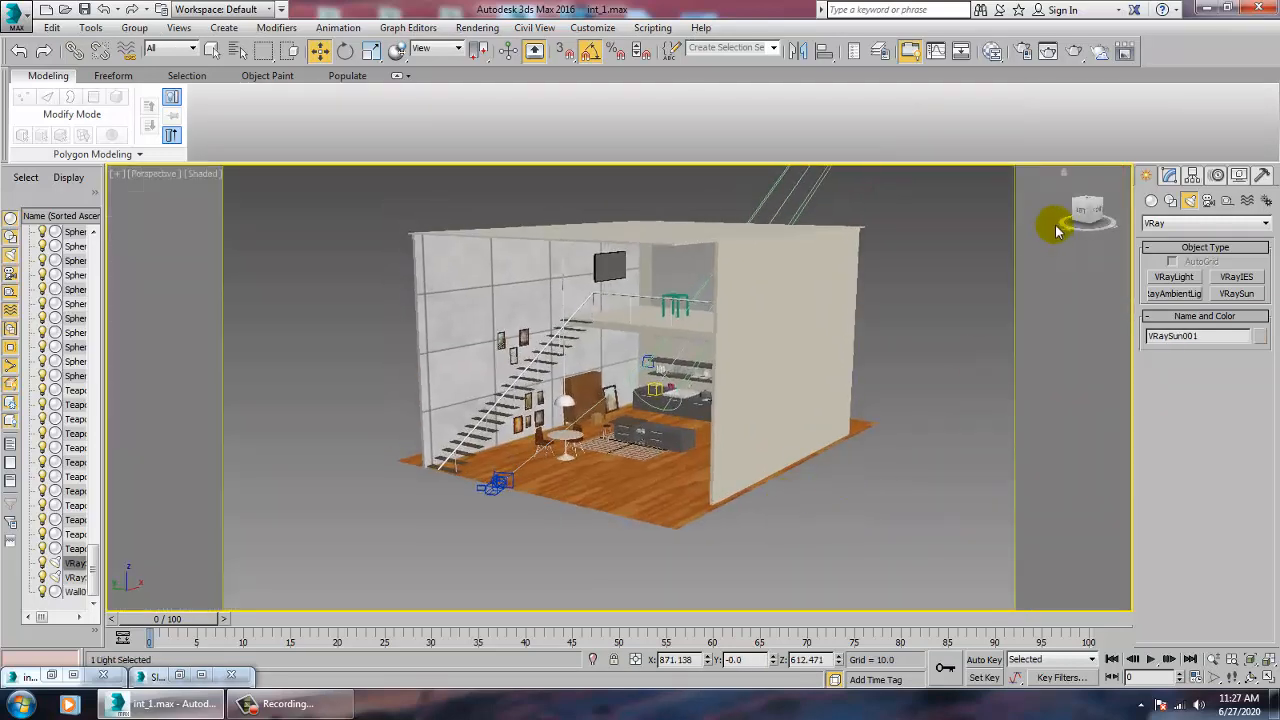
Set the VRaySun's filter color to a pale peach of about red 240, green 199, blue 188
{"action": "left_click", "coordinate": [1168, 177]}
{"action": "scroll", "coordinate": [620, 420], "scroll_direction": "up", "scroll_amount": 5}
{"action": "left_click", "coordinate": [1233, 554]}
{"action": "left_click_drag", "start_coordinate": [325, 133], "coordinate": [331, 131]}
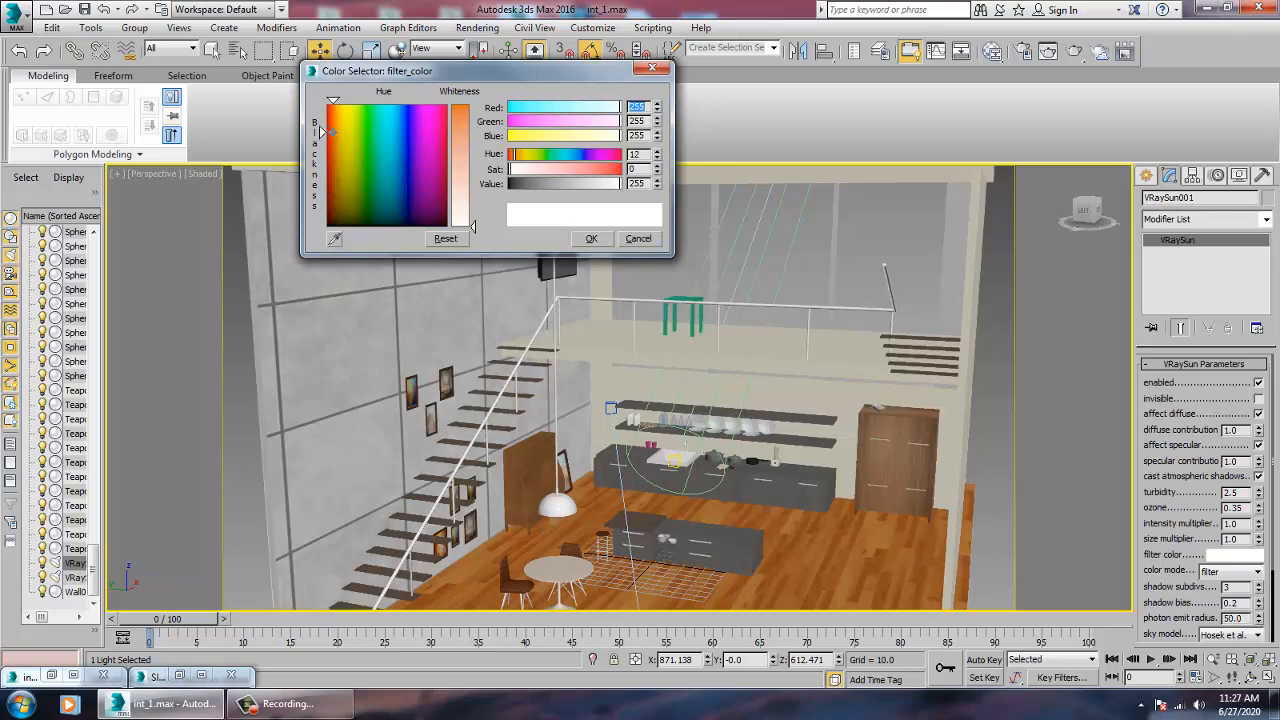
{"action": "left_click_drag", "start_coordinate": [473, 226], "coordinate": [473, 194]}
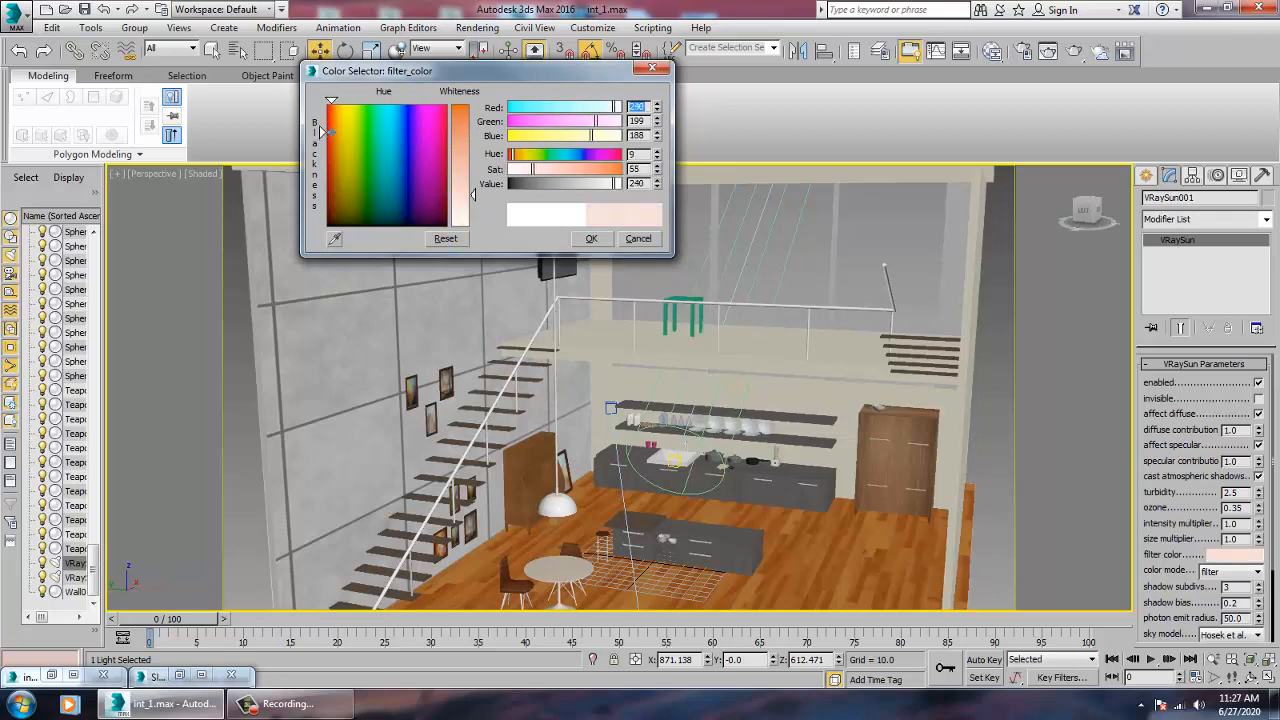
{"action": "left_click", "coordinate": [591, 238]}
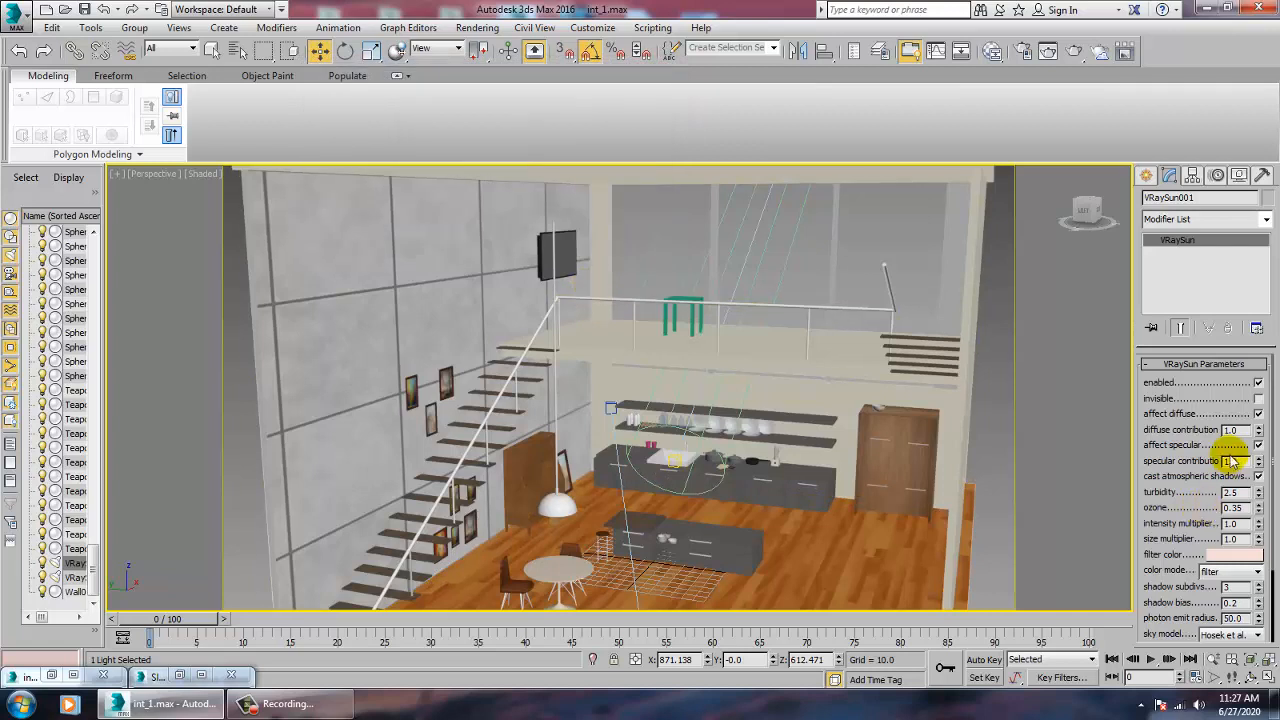
Increase the VRaySun's photon emit radius to 289.5 and clear the selection
{"action": "left_click", "coordinate": [1234, 618]}
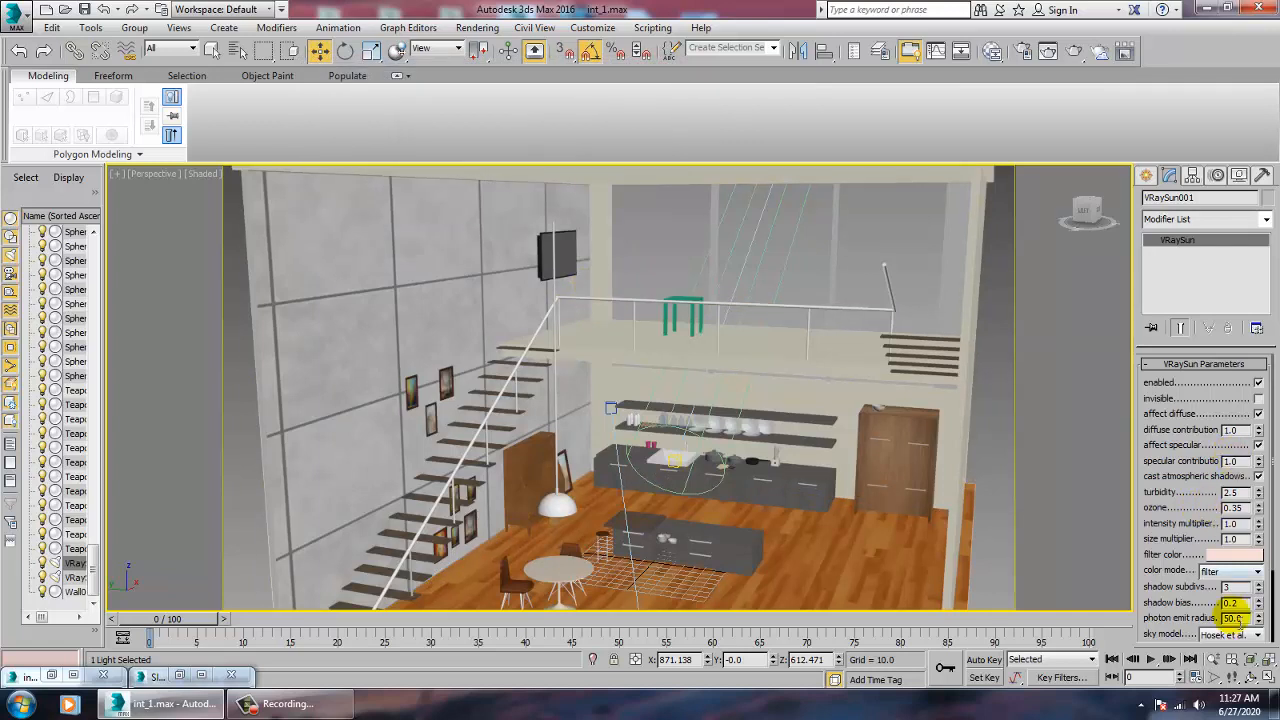
{"action": "left_click_drag", "start_coordinate": [1263, 622], "coordinate": [1265, 243]}
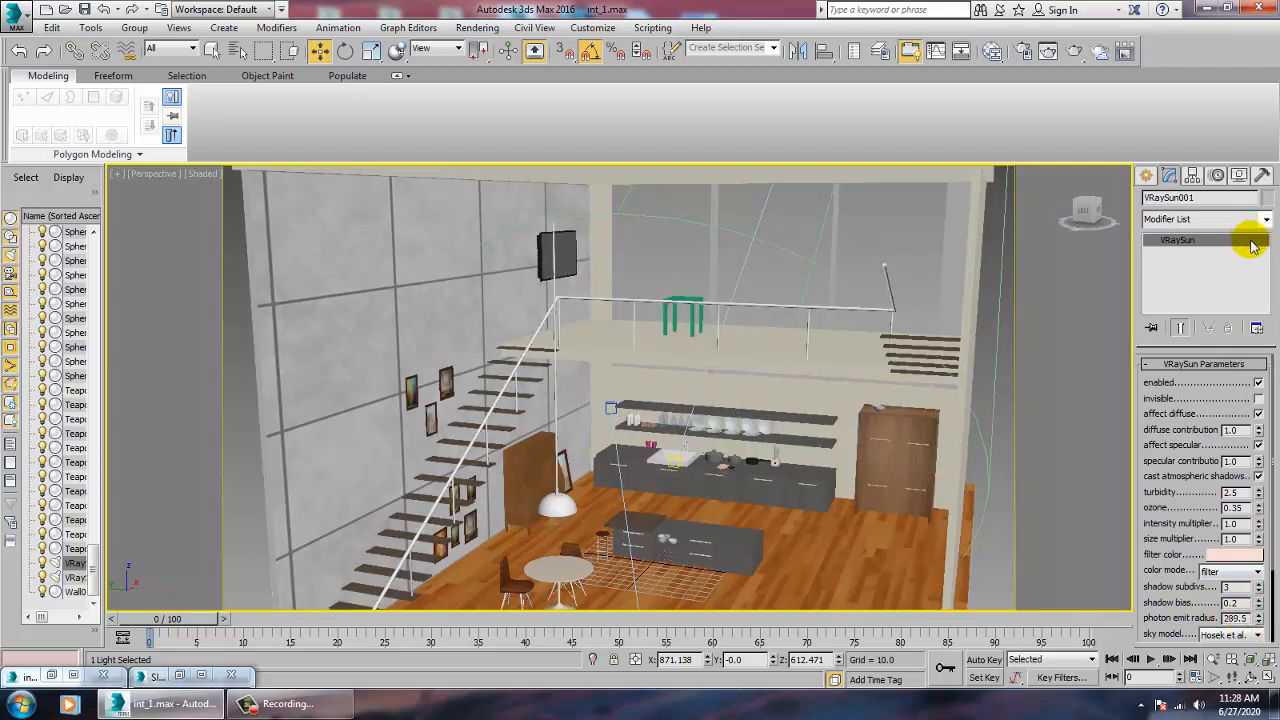
{"action": "left_click", "coordinate": [213, 190]}
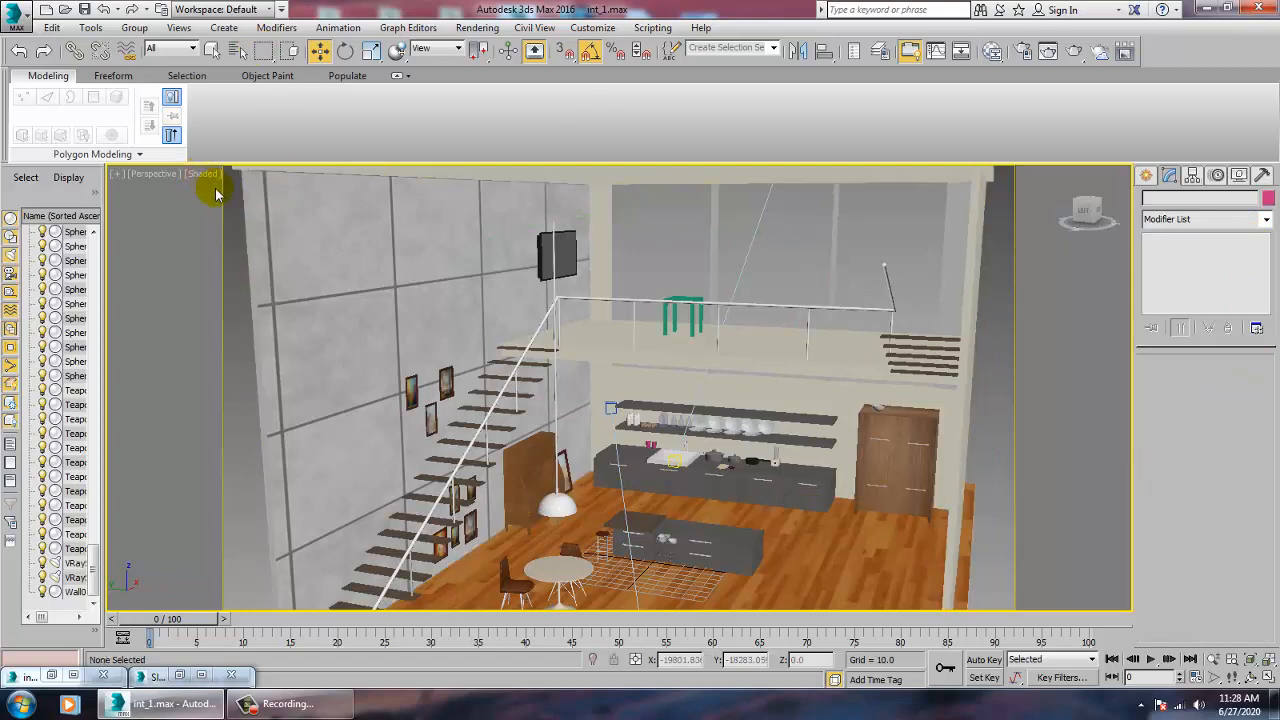
Display the Perspective view in Realistic shading and raise the VRaySun to about Z 676
{"action": "left_click", "coordinate": [203, 174]}
{"action": "left_click", "coordinate": [235, 188]}
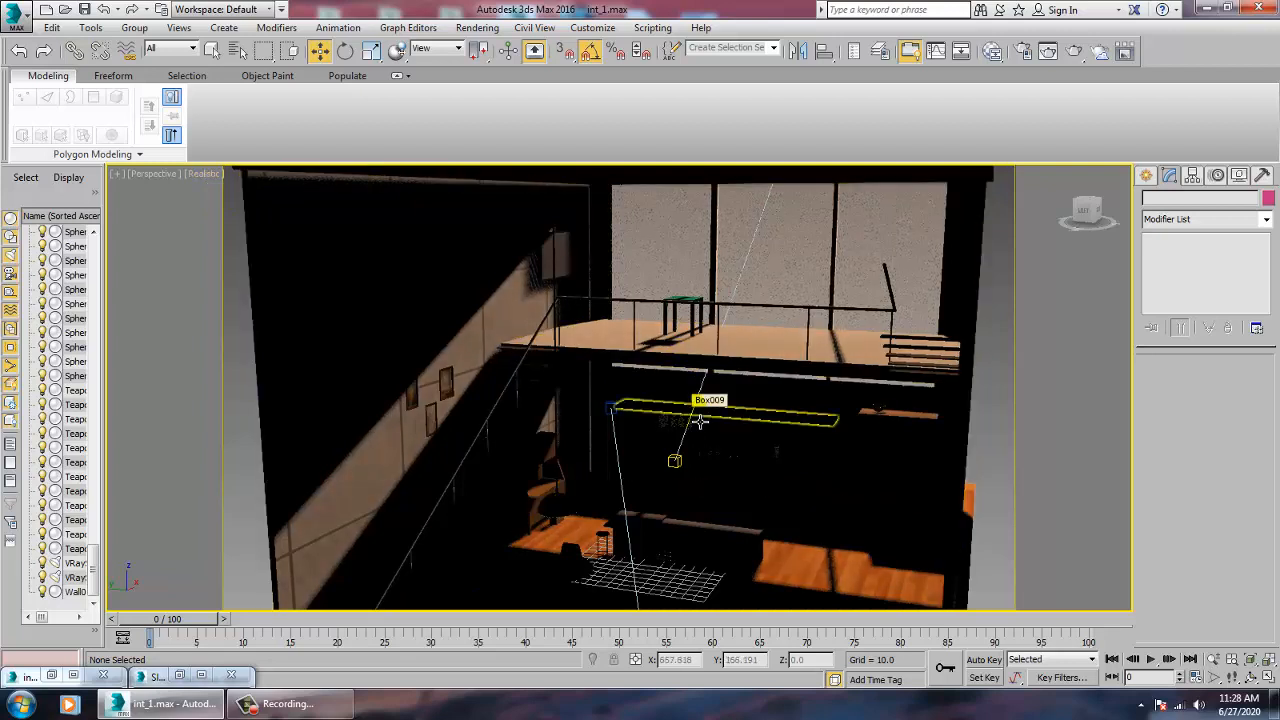
{"action": "scroll", "coordinate": [700, 421], "scroll_direction": "down", "scroll_amount": 10}
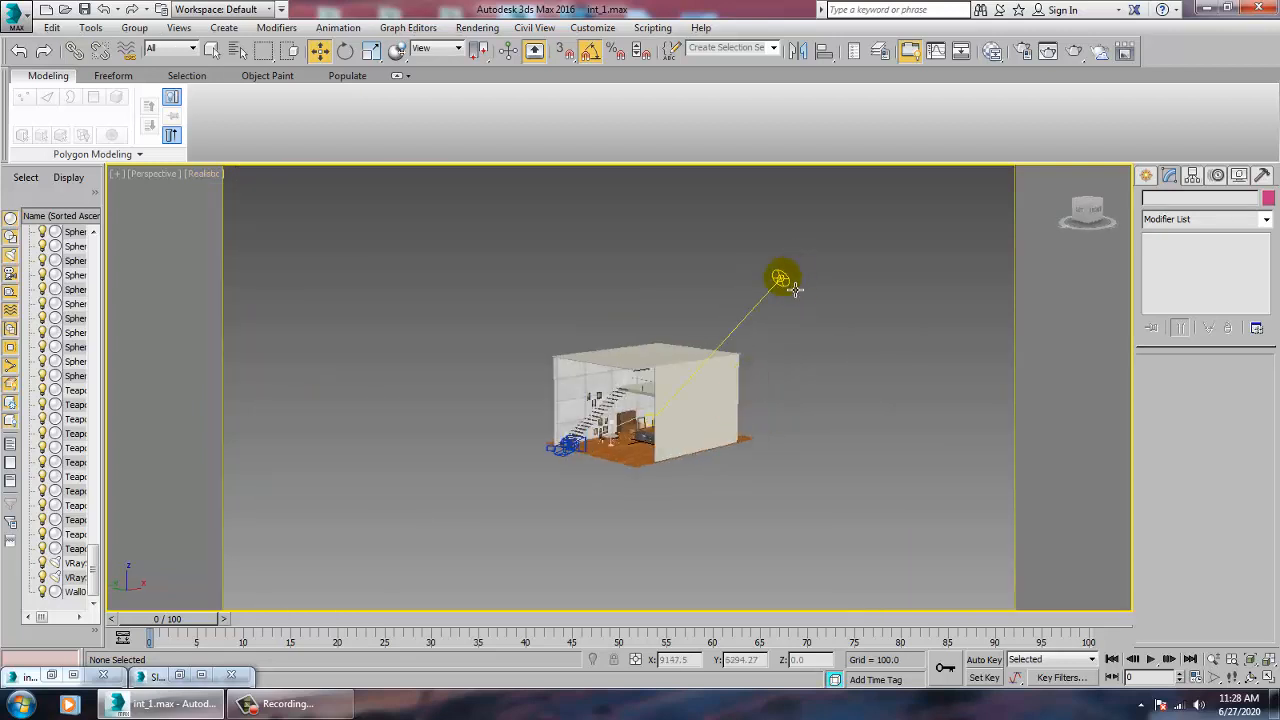
{"action": "left_click", "coordinate": [781, 279]}
{"action": "scroll", "coordinate": [785, 214], "scroll_direction": "up", "scroll_amount": 3}
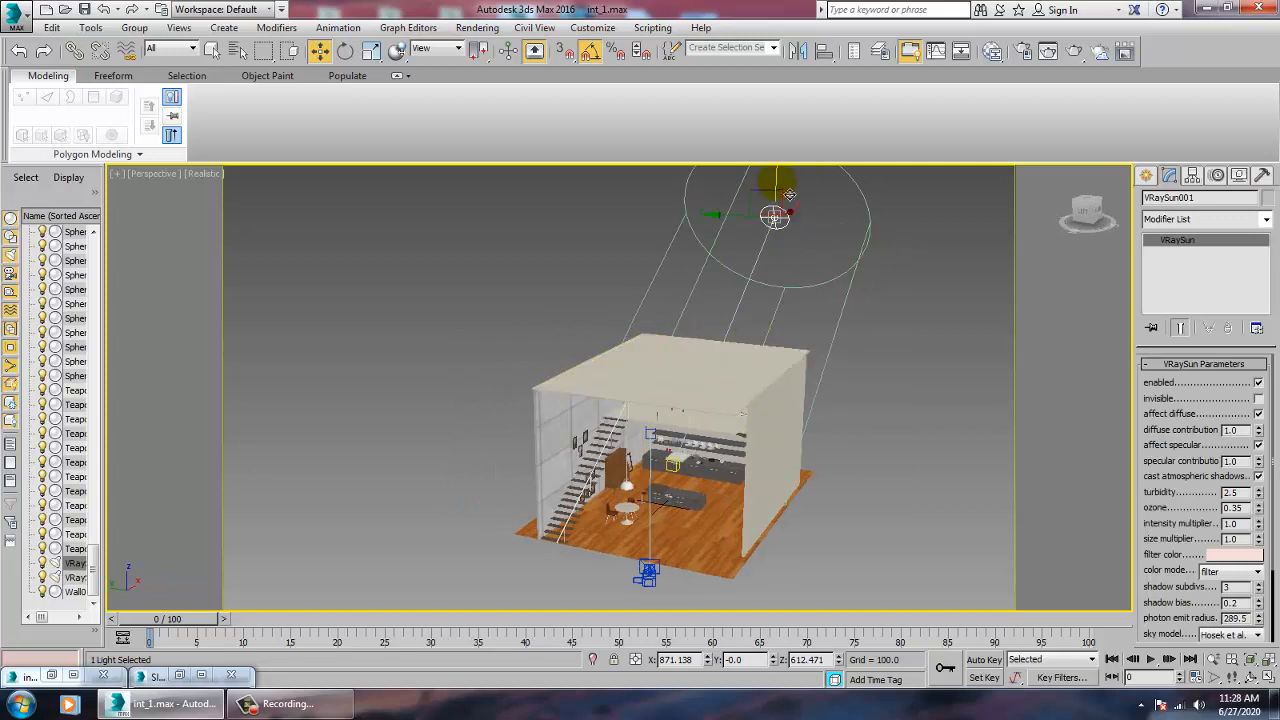
{"action": "left_click_drag", "start_coordinate": [790, 194], "coordinate": [784, 175]}
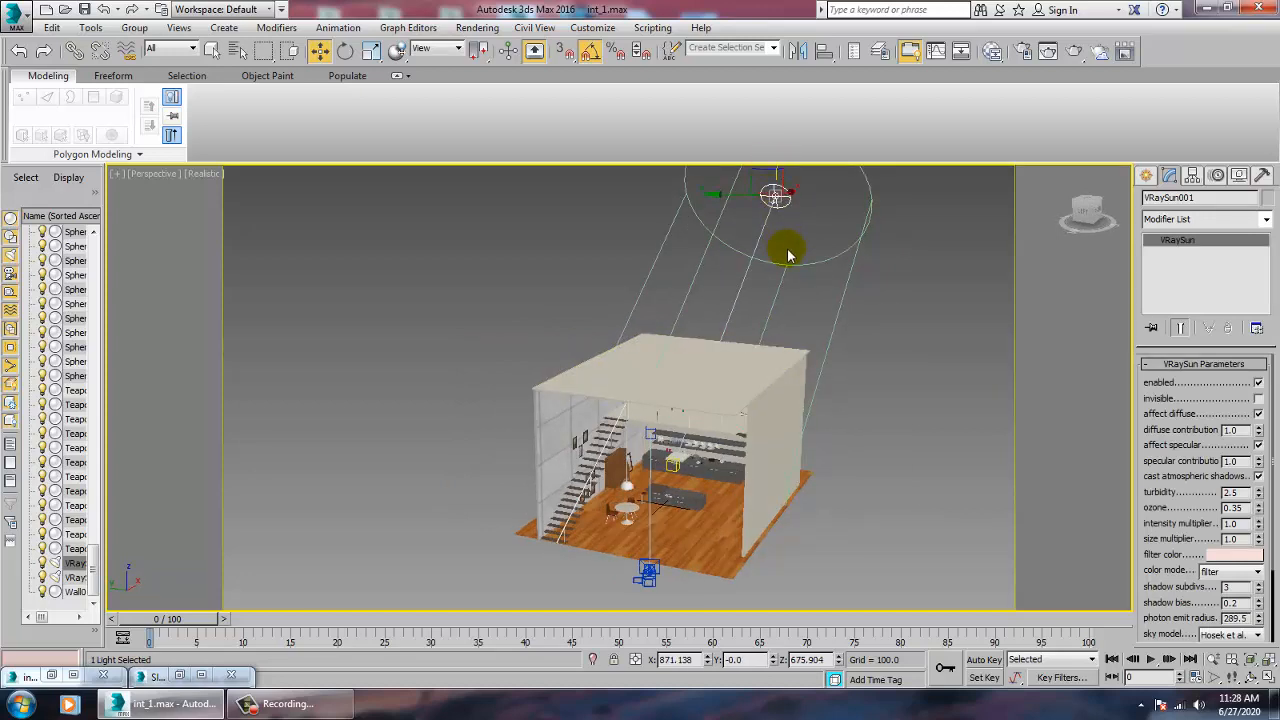
Compare the sunlight in the room with the int.jpg reference image and lower the VRaySun to about Z 462
{"action": "middle_click_drag", "start_coordinate": [791, 274], "coordinate": [835, 445], "text": "alt"}
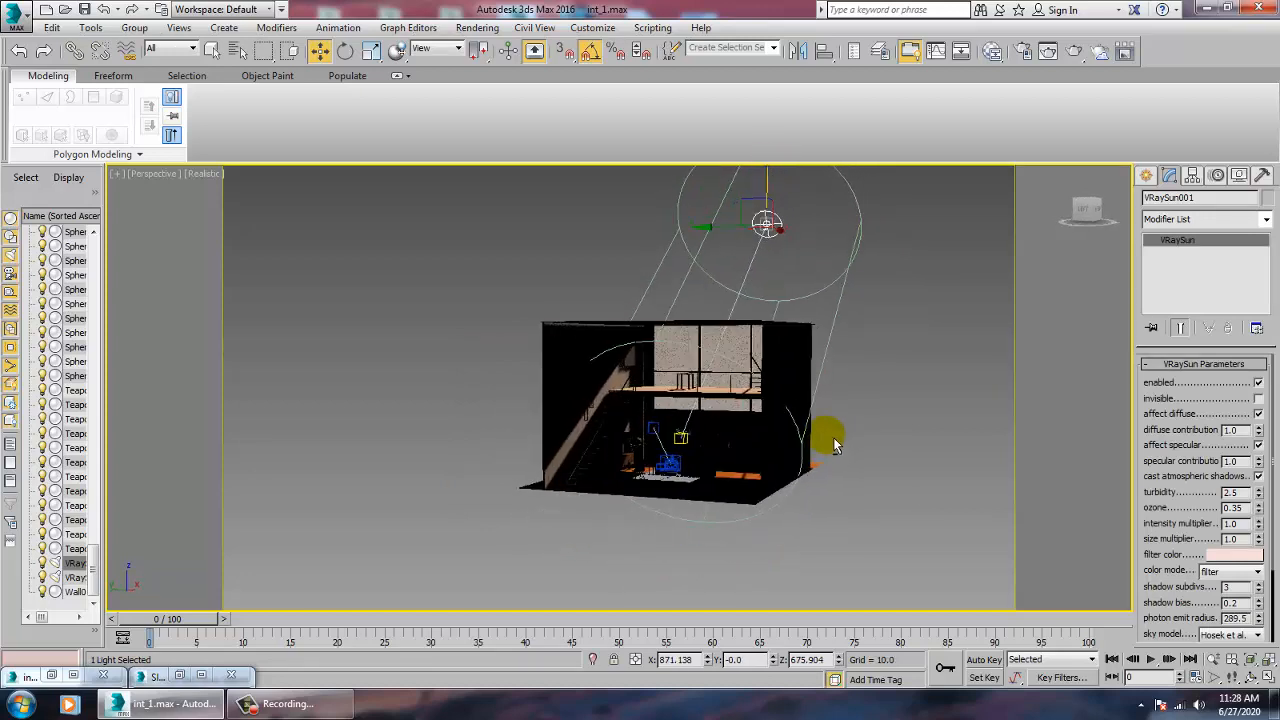
{"action": "scroll", "coordinate": [835, 445], "scroll_direction": "up", "scroll_amount": 5}
{"action": "middle_click_drag", "start_coordinate": [797, 505], "coordinate": [809, 509]}
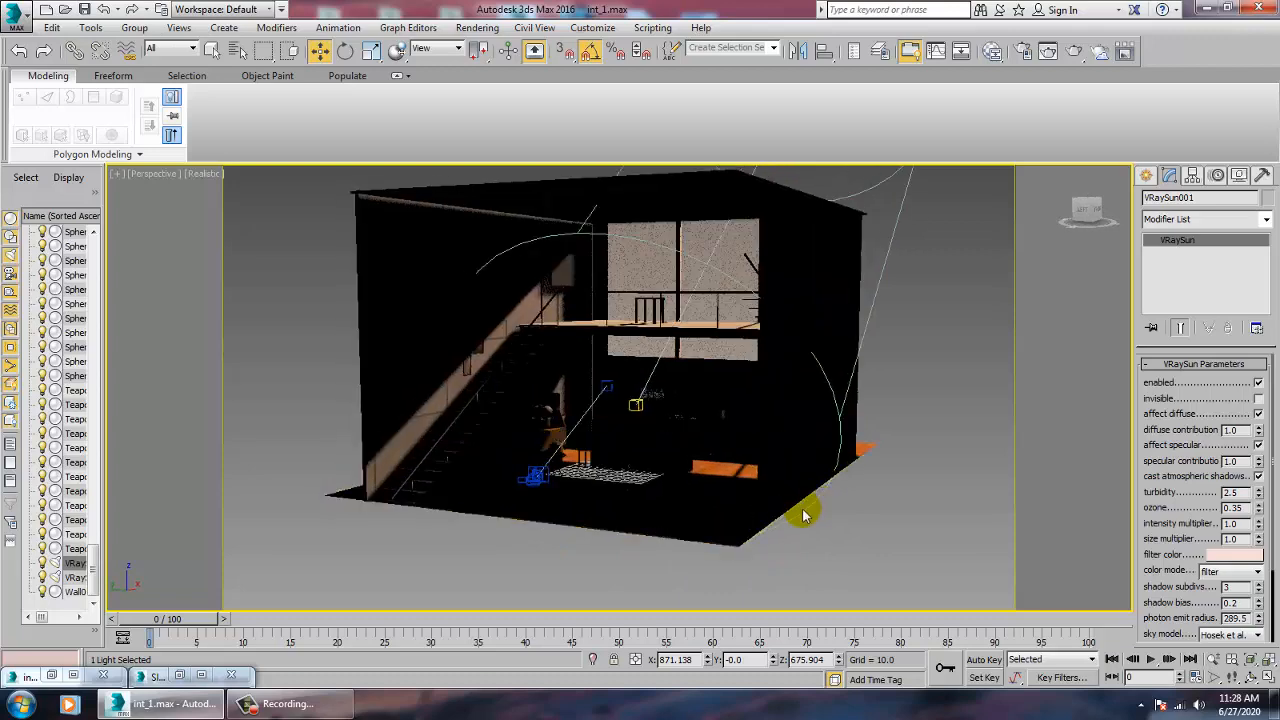
{"action": "left_click", "coordinate": [52, 676]}
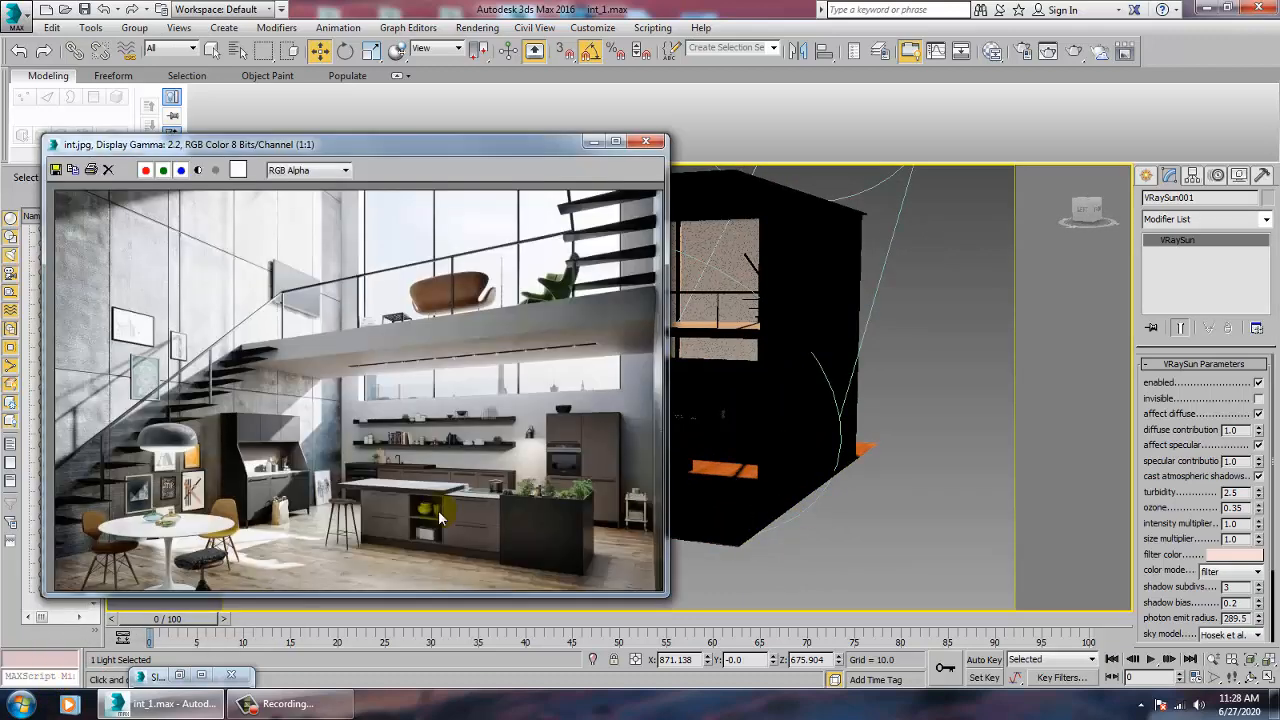
{"action": "left_click", "coordinate": [590, 145]}
{"action": "scroll", "coordinate": [845, 360], "scroll_direction": "down", "scroll_amount": 8}
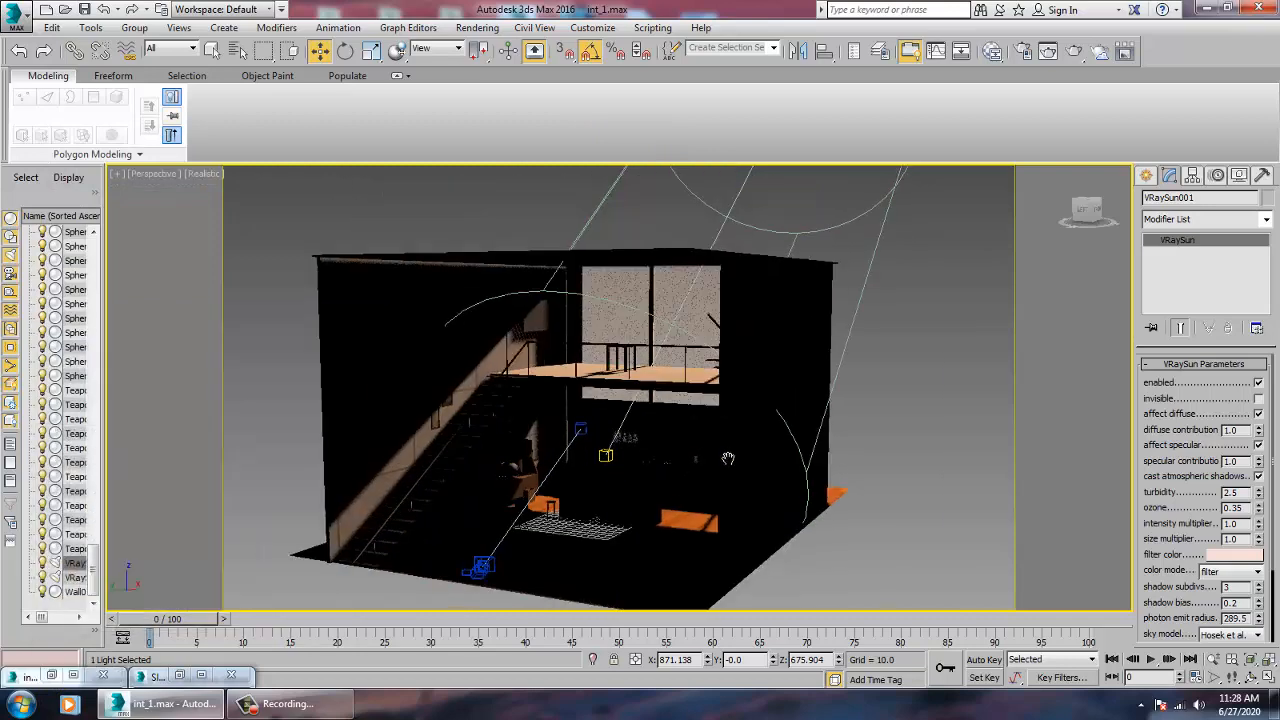
{"action": "mouse_move", "coordinate": [766, 300]}
{"action": "left_mouse_down"}
{"action": "mouse_move", "coordinate": [754, 291]}
{"action": "mouse_move", "coordinate": [792, 318]}
{"action": "left_mouse_up"}
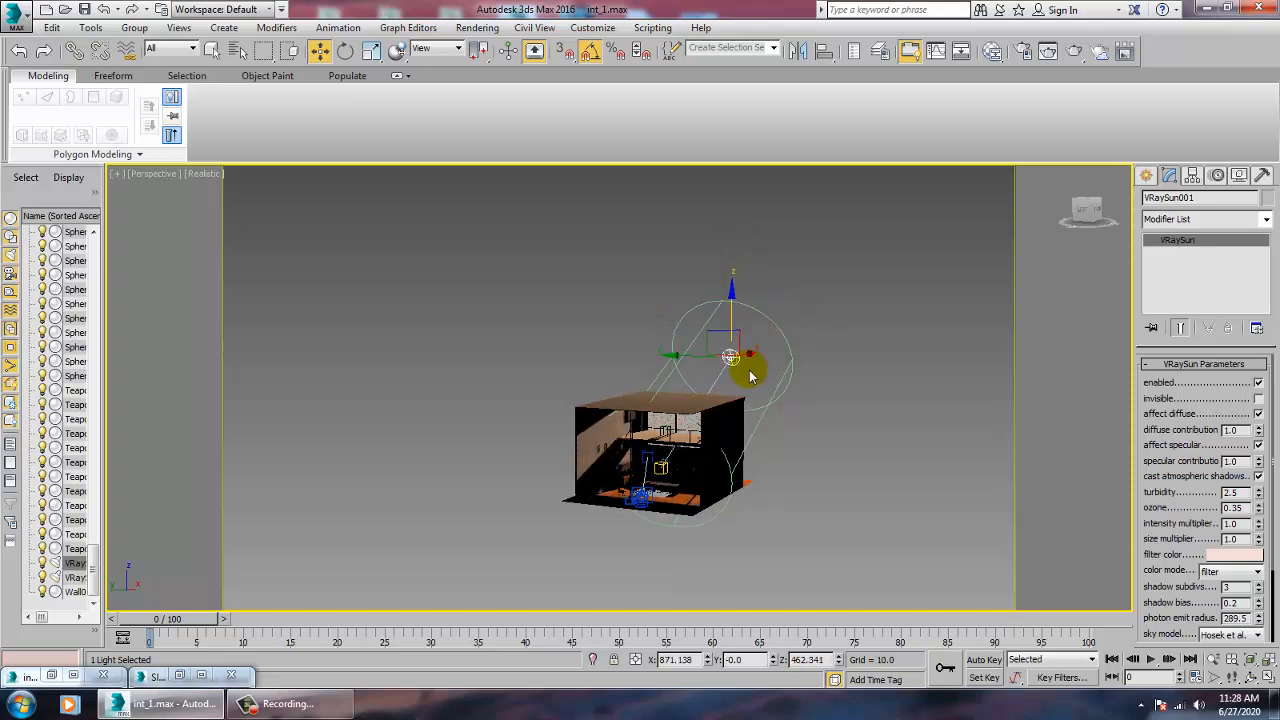
Show the room through PhysCamera001 with Shaded display
{"action": "key", "text": "c"}
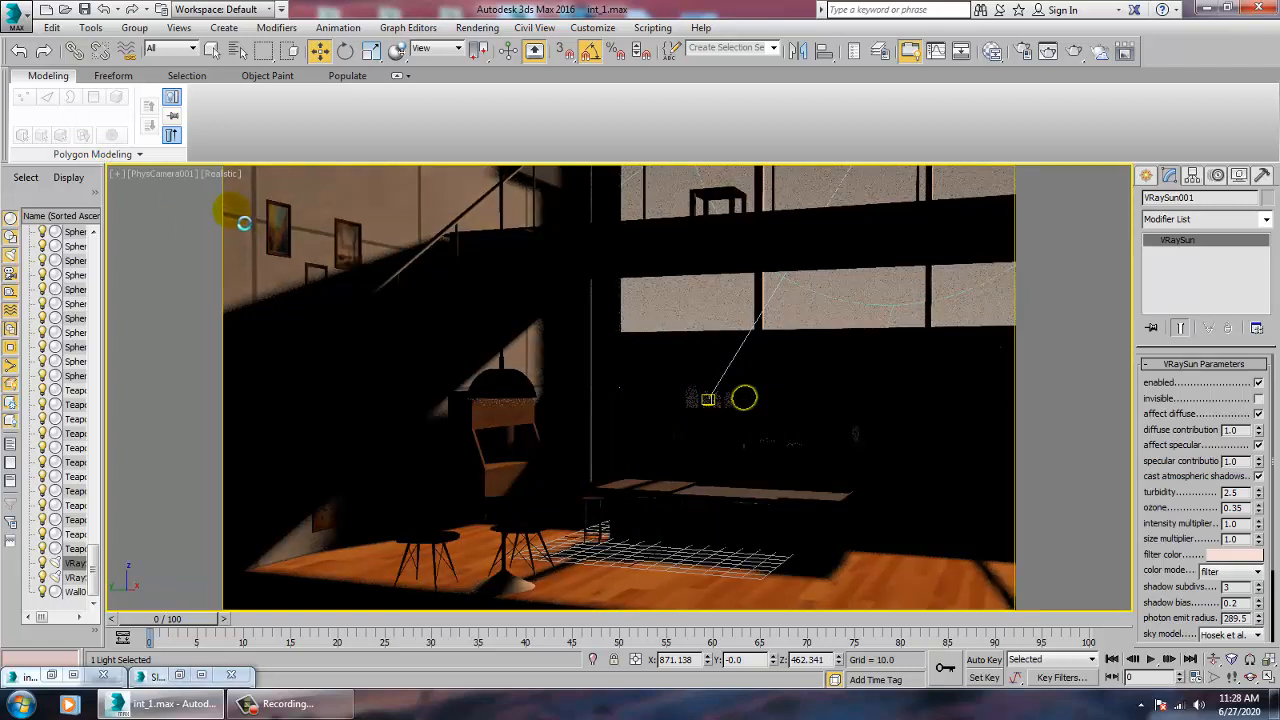
{"action": "left_click", "coordinate": [221, 175]}
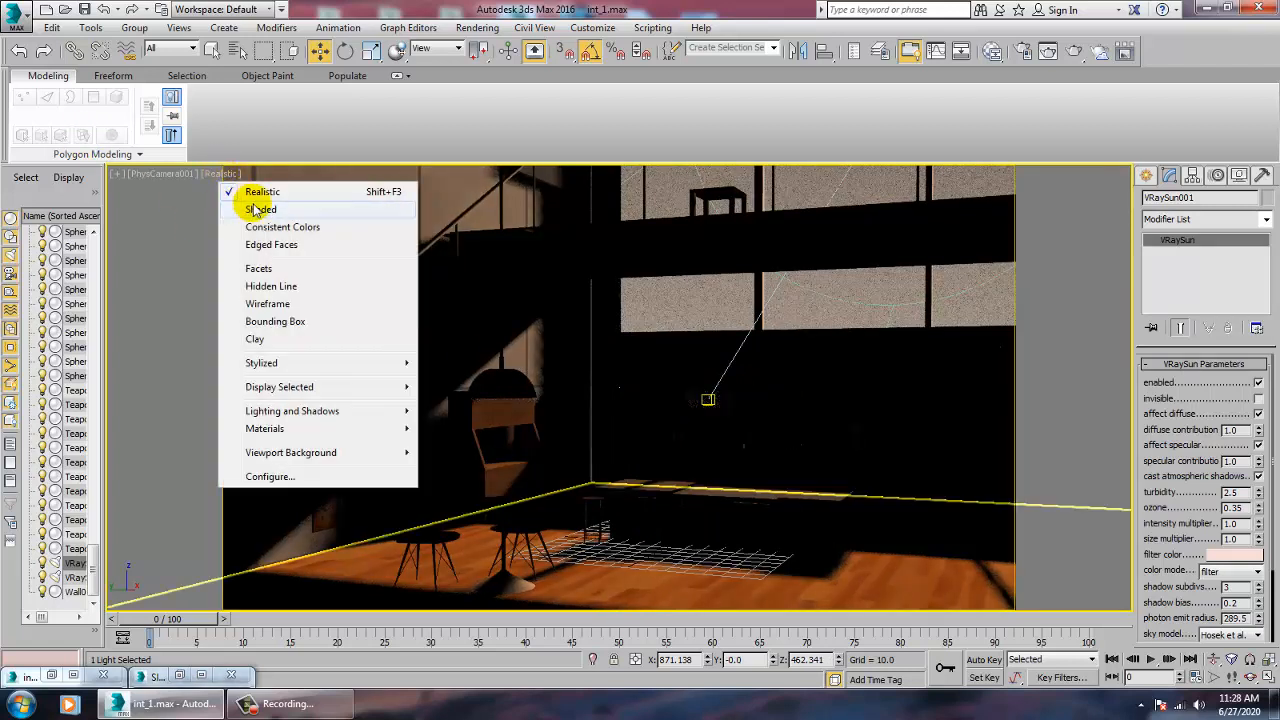
{"action": "left_click", "coordinate": [251, 206]}
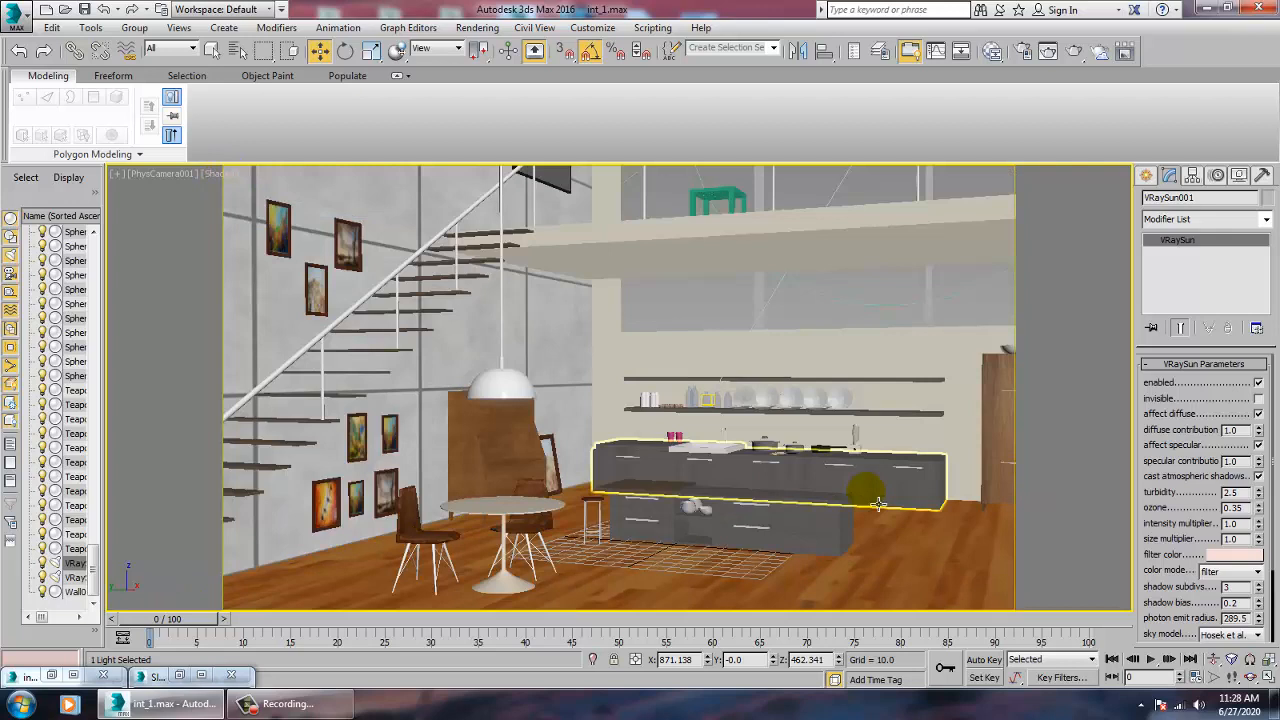